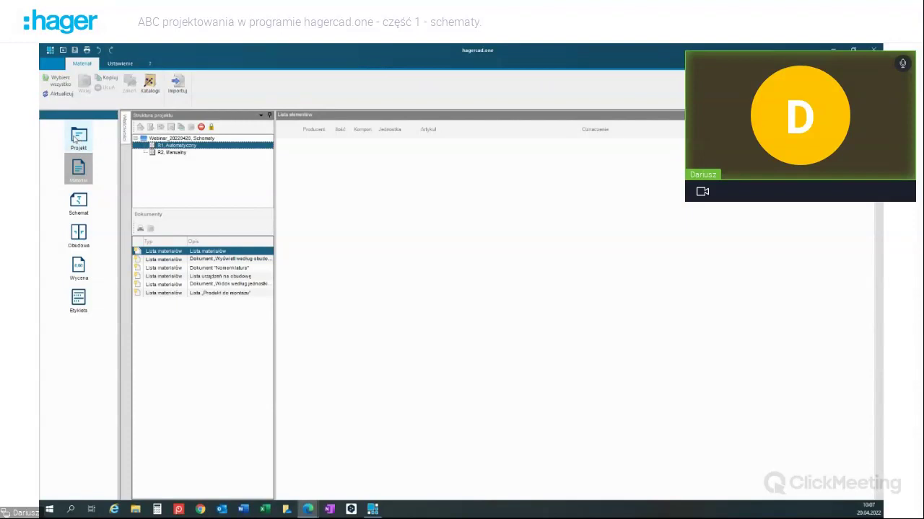
Step: Review the general properties of the project and of its enclosures R2 Manualny and R1 Automatyczny
left_click(79, 138)
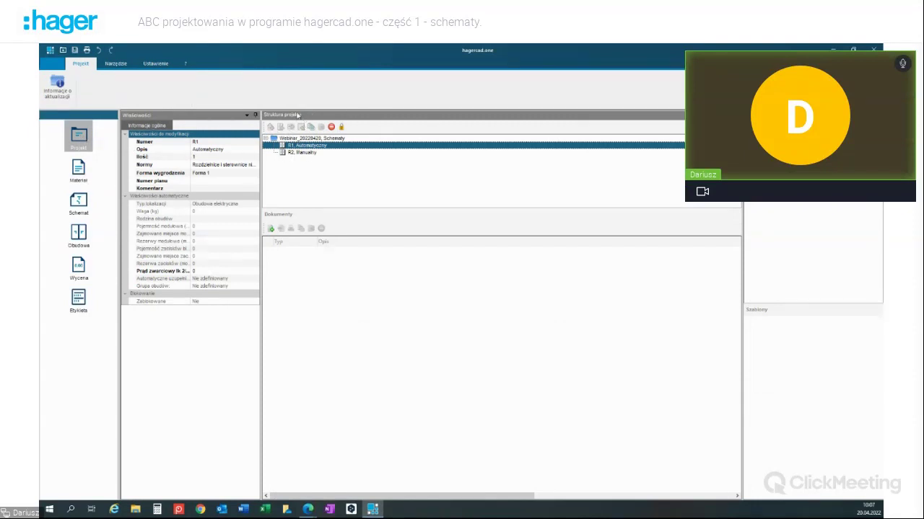
left_click(306, 139)
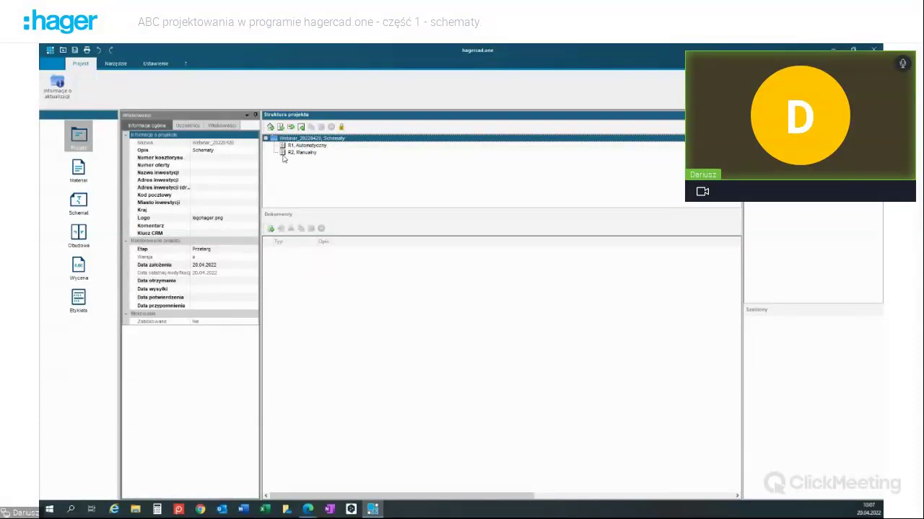
left_click(302, 153)
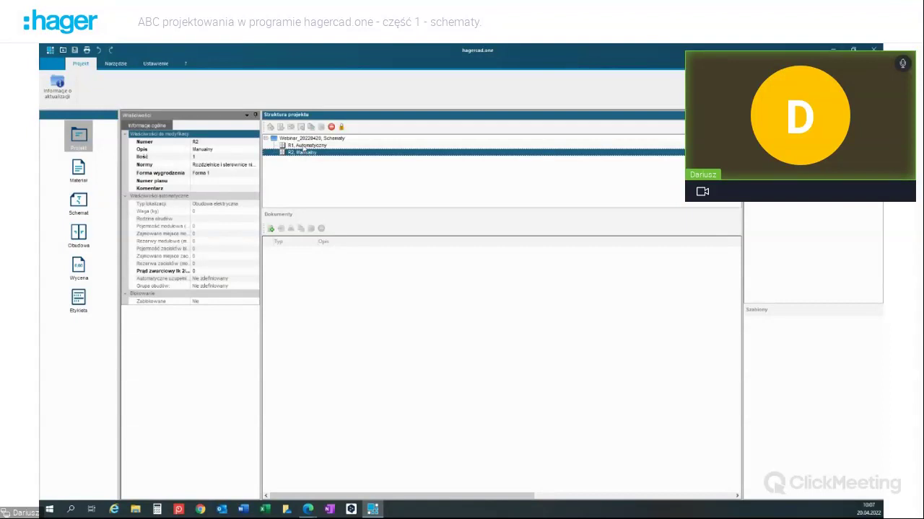
left_click(303, 146)
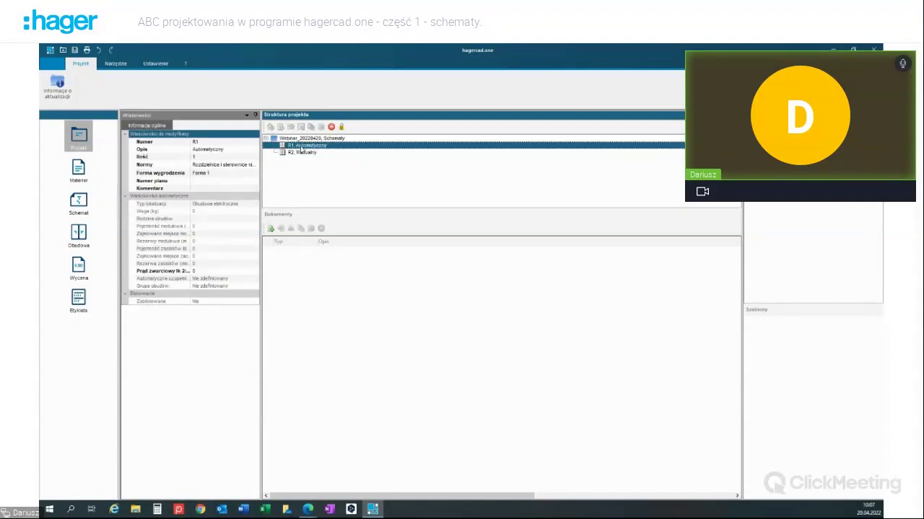
Step: Start a schematic for enclosure R1 Automatyczny using the multi-line schematic assistant (Asystent wielokreskowego schematu)
left_click(83, 171)
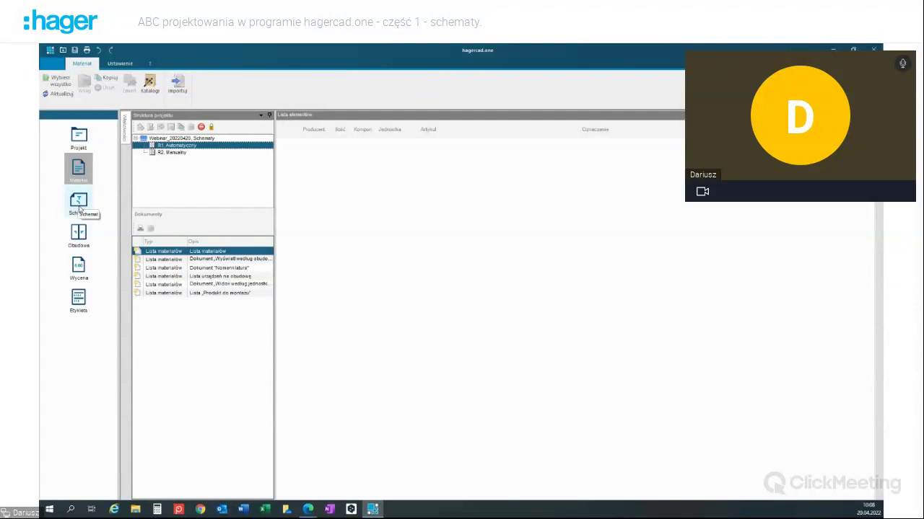
left_click(79, 202)
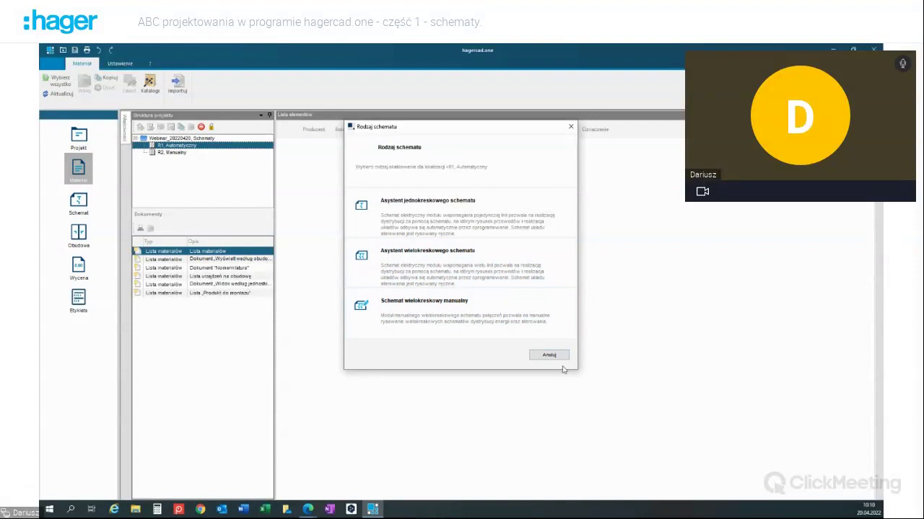
left_click(458, 265)
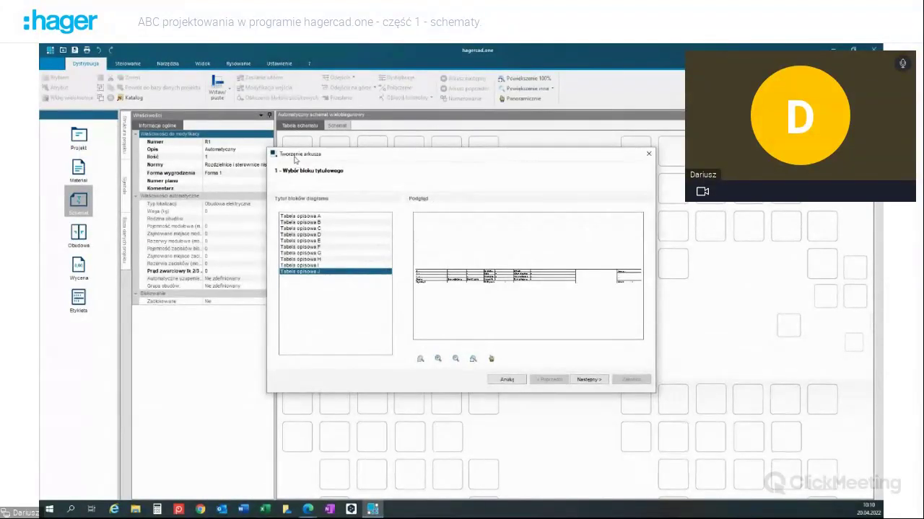
Step: Preview the title blocks Tabela opisowa A, B and D, examining the fields of D up close
left_click(321, 217)
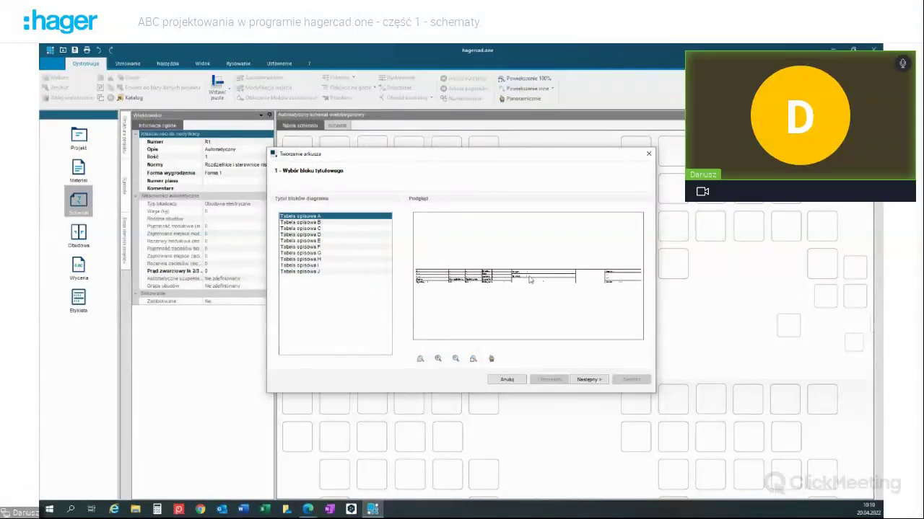
left_click(319, 223)
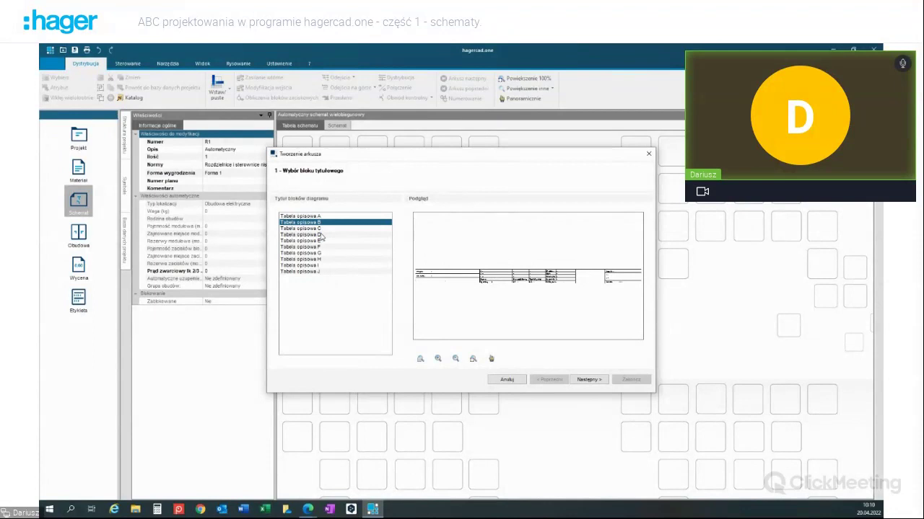
left_click(321, 235)
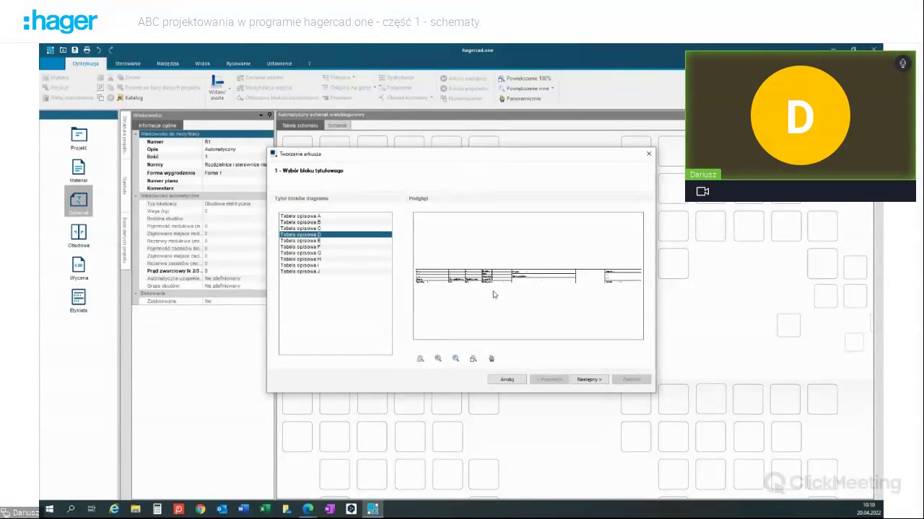
scroll(494, 295, "up", 2)
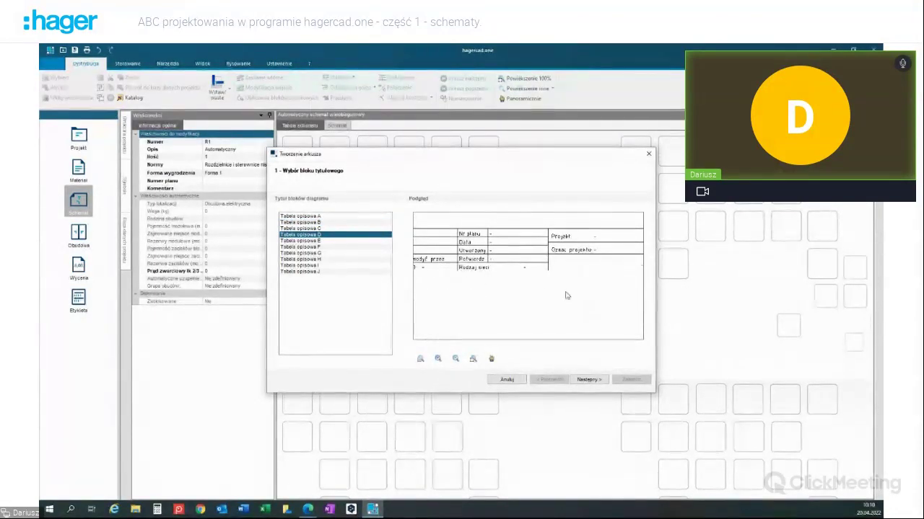
middle_click_drag(474, 274, 638, 280)
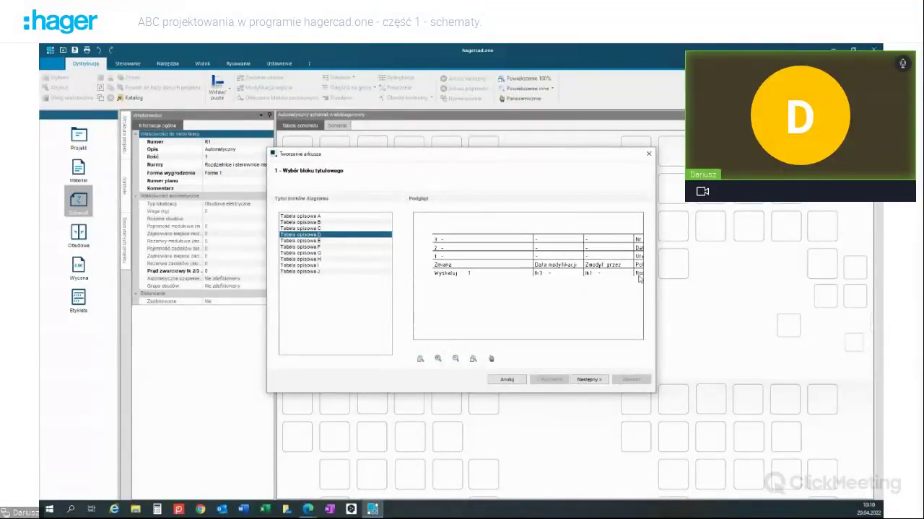
Step: Choose Tabela opisowa J as the sheet's title block, check its fields, and continue to the circuit area symbol selection
left_click(325, 271)
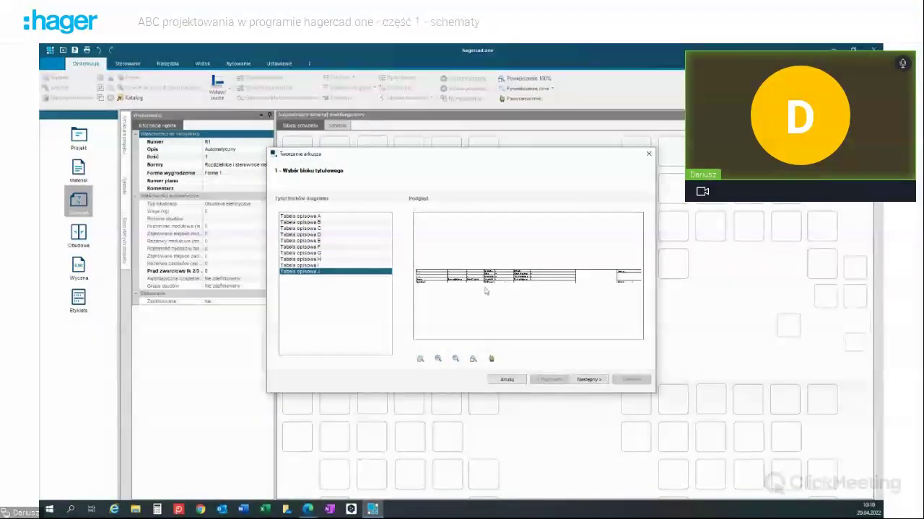
scroll(493, 277, "up", 2)
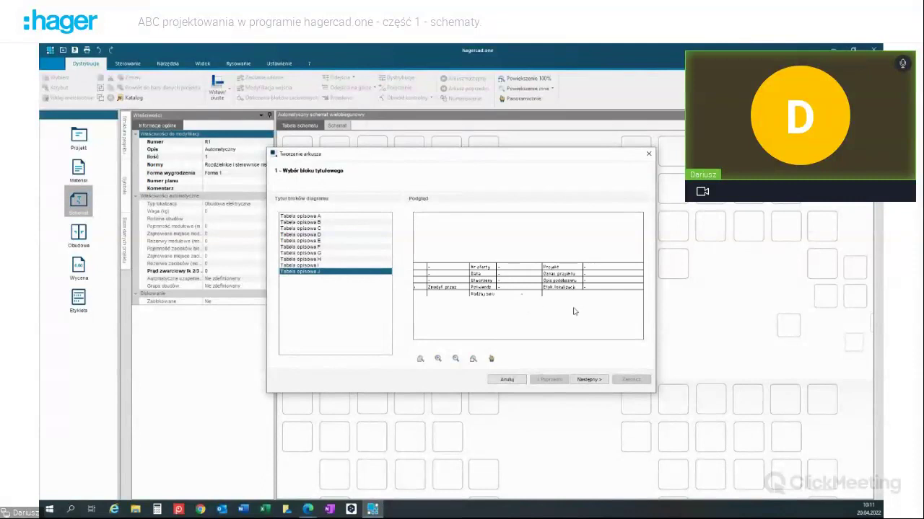
middle_click_drag(556, 296, 491, 265)
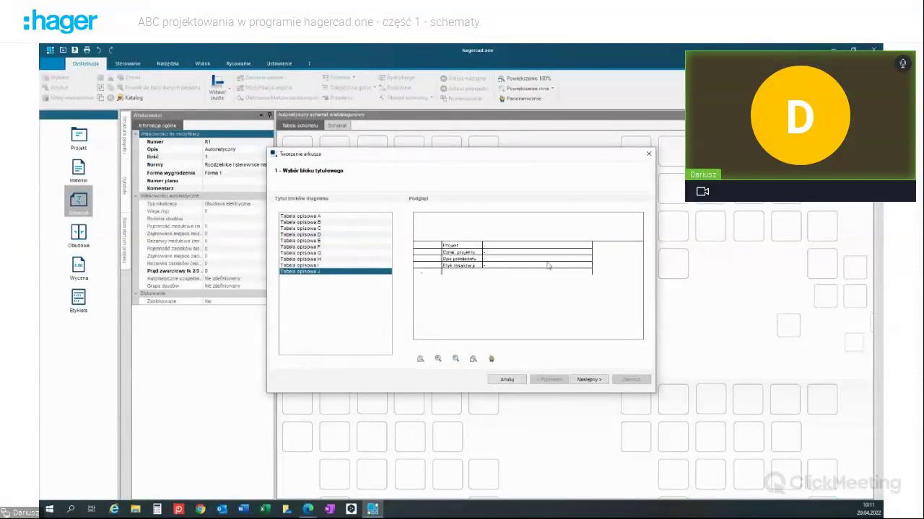
scroll(493, 264, "down", 3)
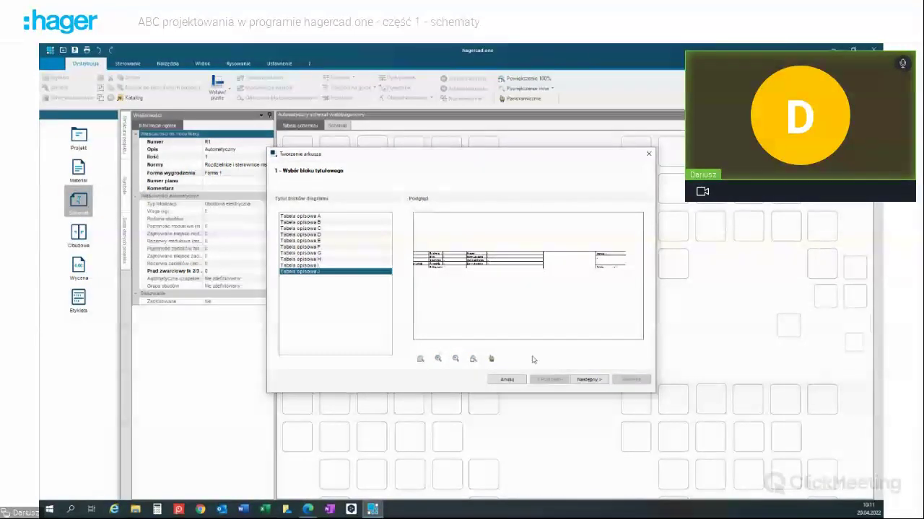
left_click(589, 380)
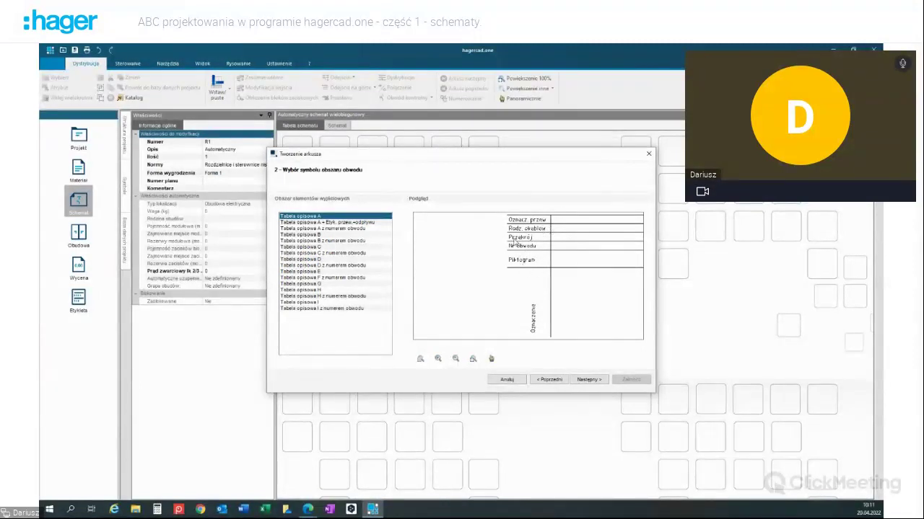
Step: Compare the row layouts of the circuit area description tables, including variants A to E, H and those with circuit numbers
left_click(341, 223)
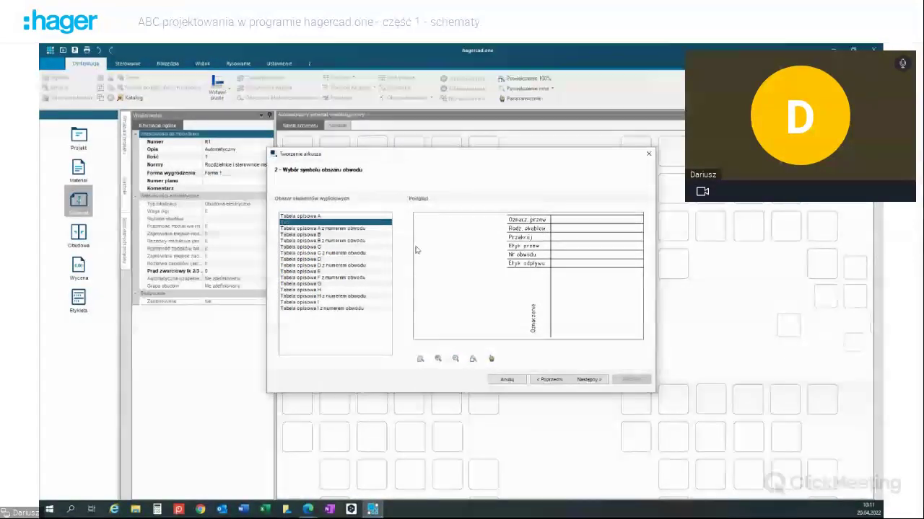
left_click(334, 230)
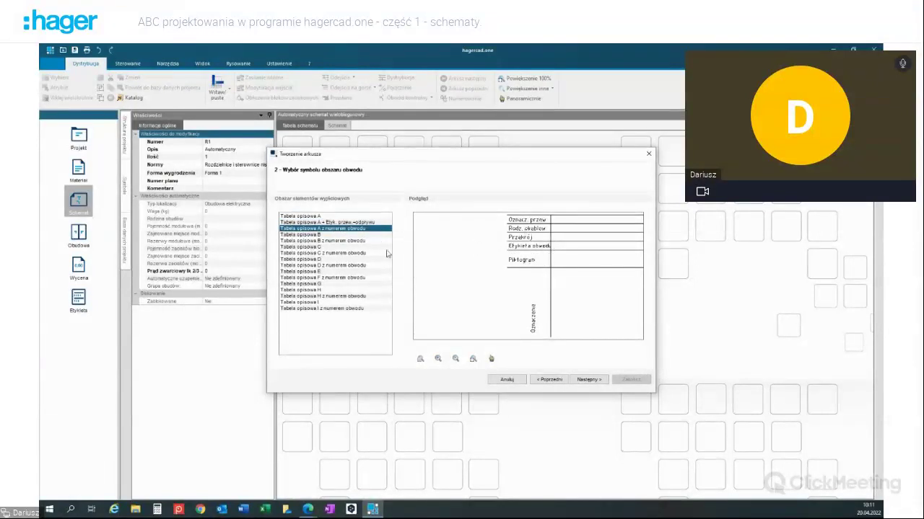
left_click(323, 236)
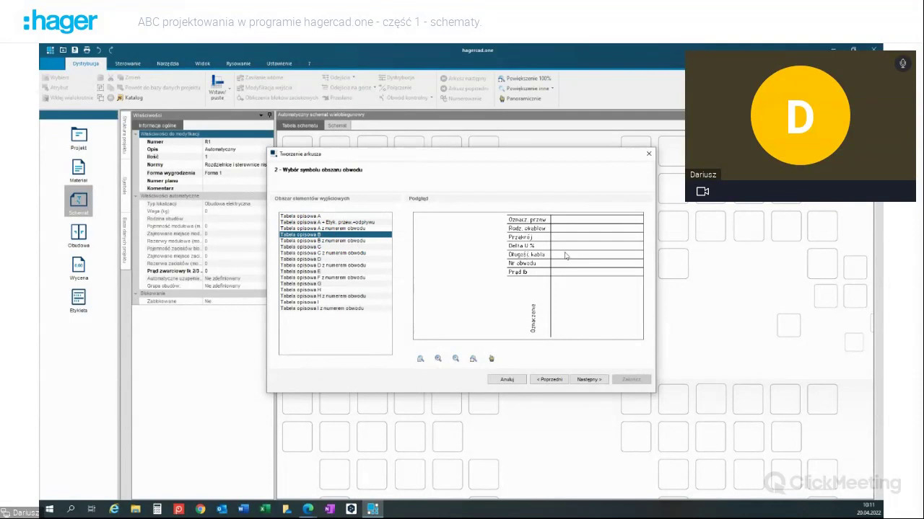
left_click(323, 241)
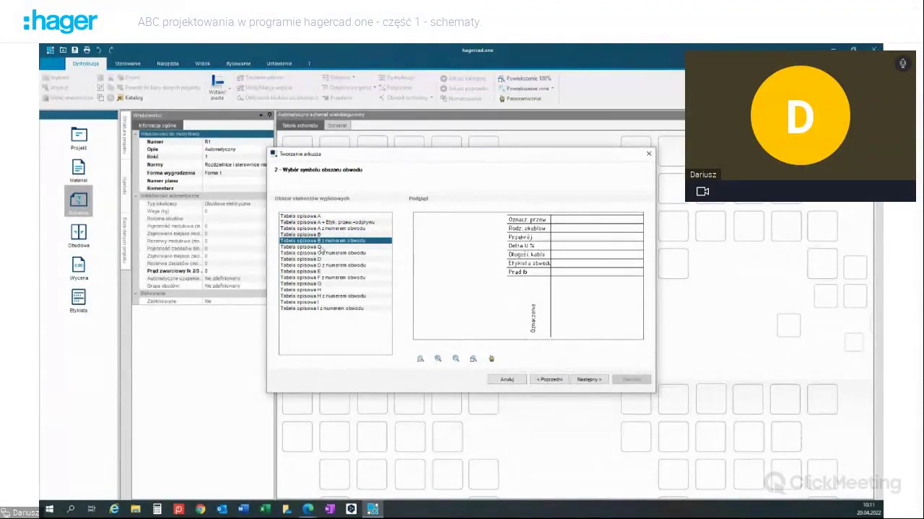
left_click(319, 248)
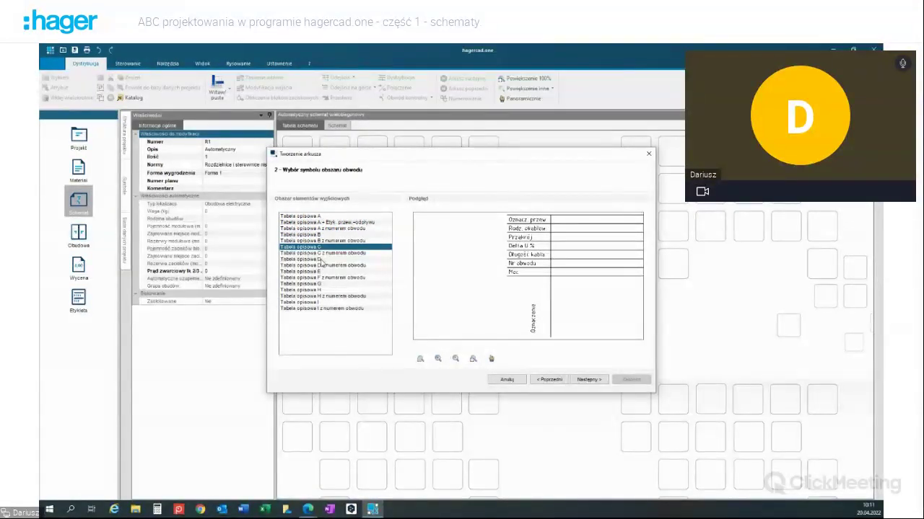
left_click(322, 259)
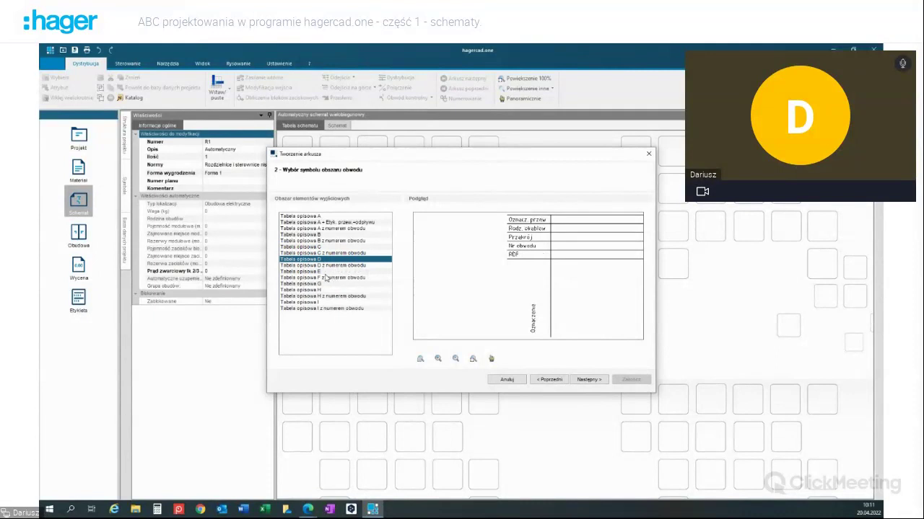
left_click(326, 278)
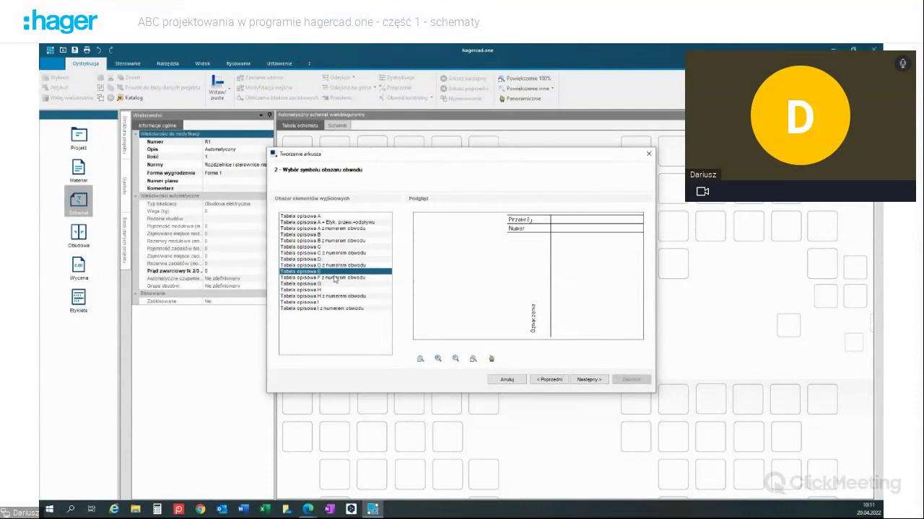
left_click(319, 290)
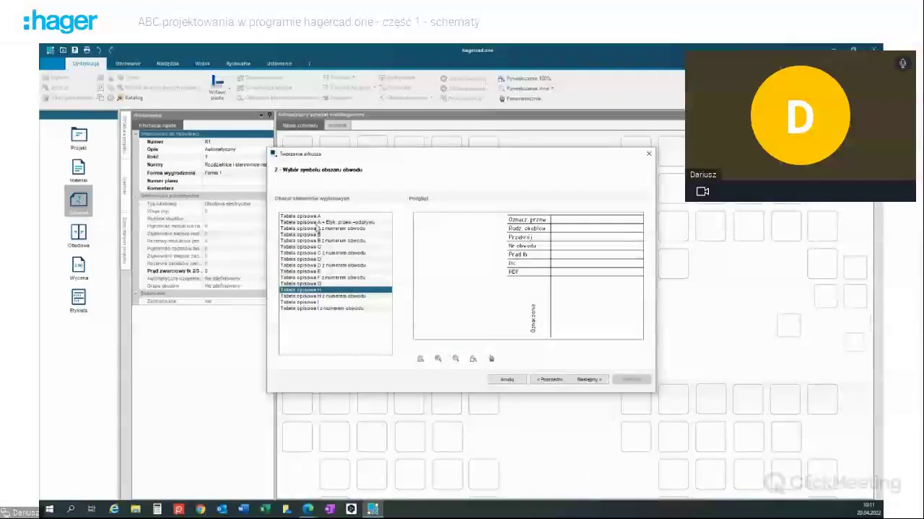
left_click(318, 218)
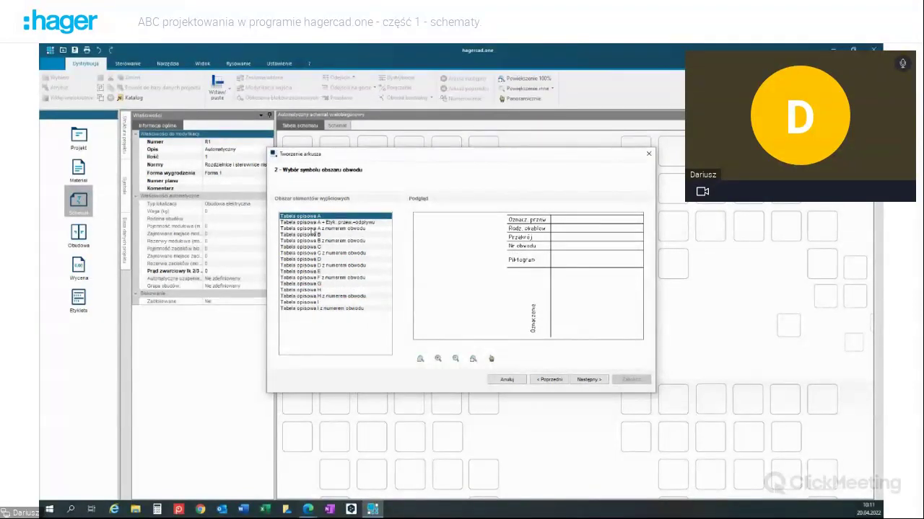
left_click(314, 223)
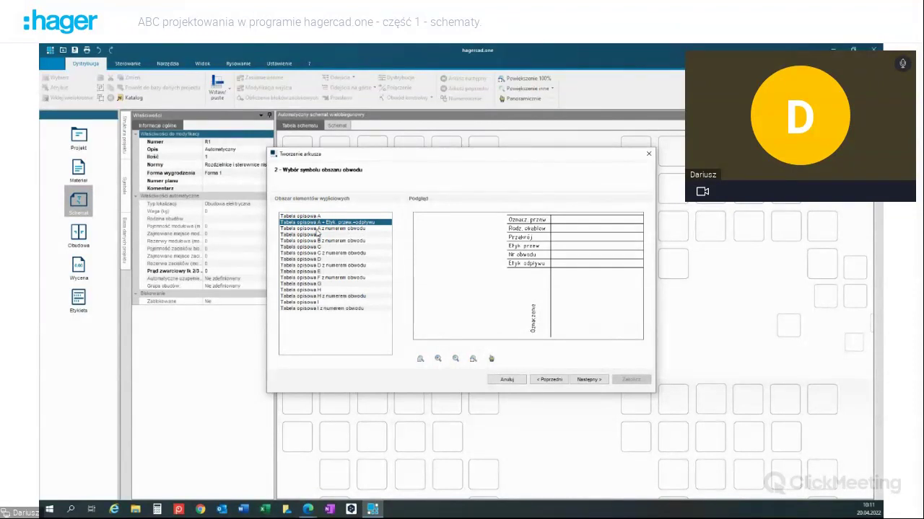
left_click(317, 229)
Step: Choose Tabela opisowa A as the circuit area symbol, inspect its preview, and continue to the header template selection
left_click(316, 217)
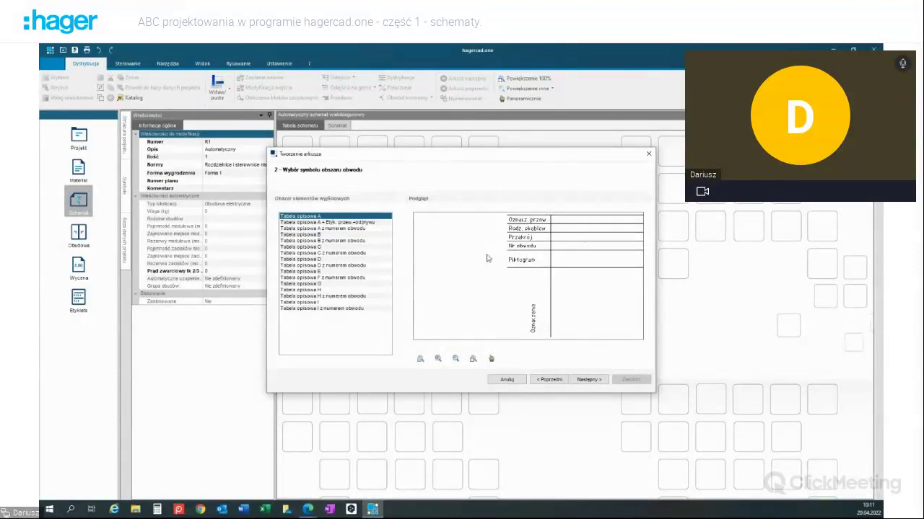
scroll(537, 266, "up", 2)
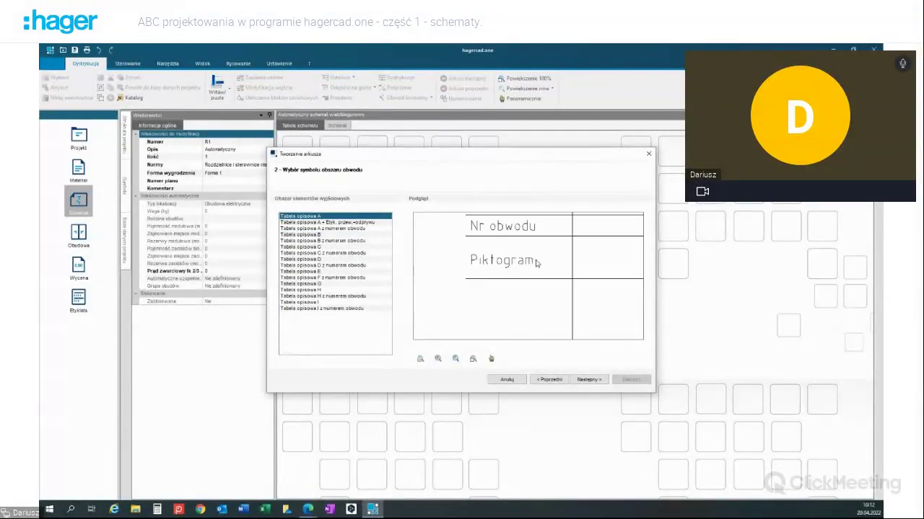
scroll(541, 258, "down", 4)
scroll(547, 277, "down", 1)
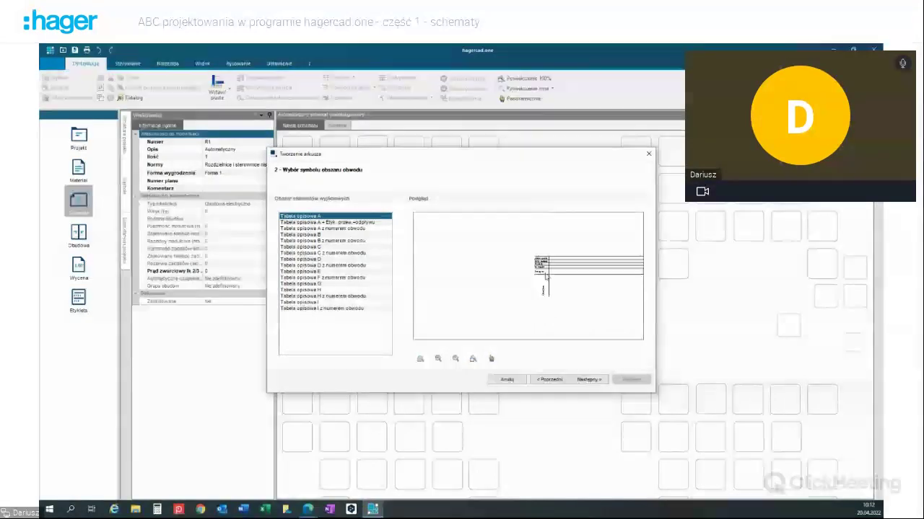
scroll(505, 271, "down", 2)
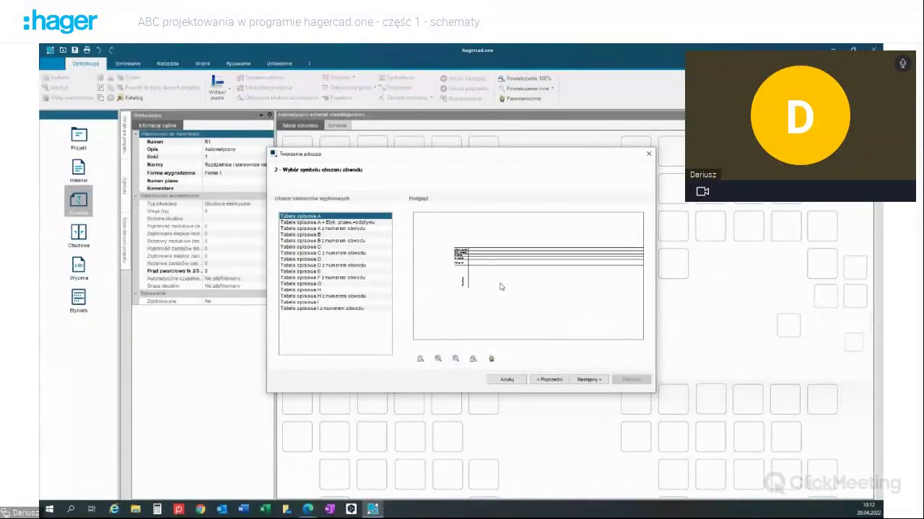
left_click(589, 381)
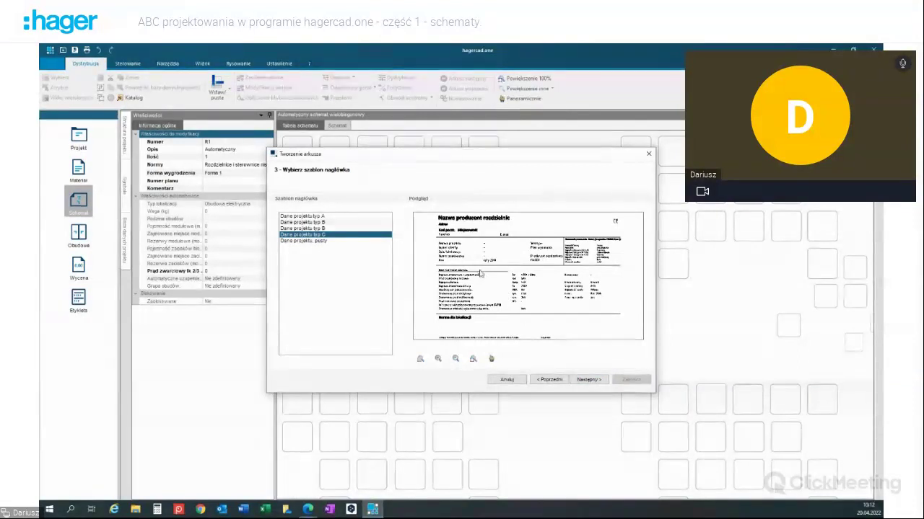
Step: Preview the header templates Dane projektu typ A, typ B, typ C and the empty Dane projektu, pusty
left_click(303, 216)
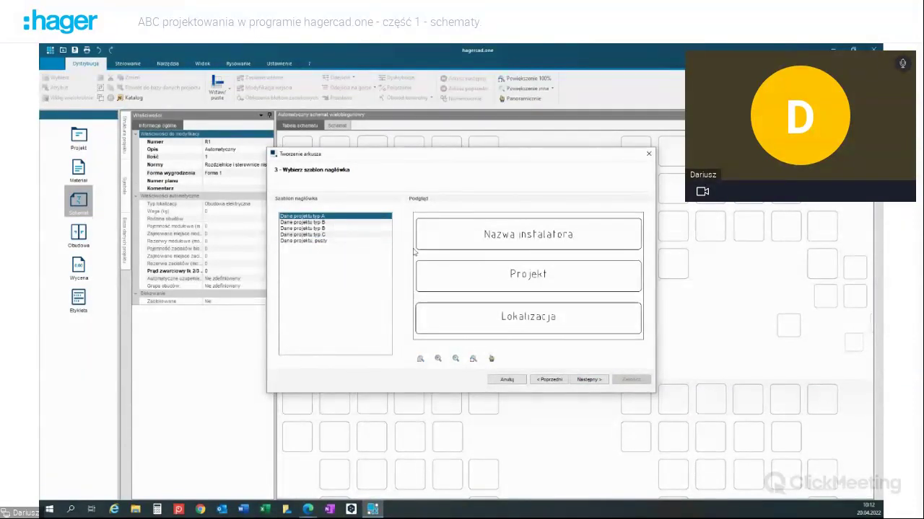
left_click(338, 223)
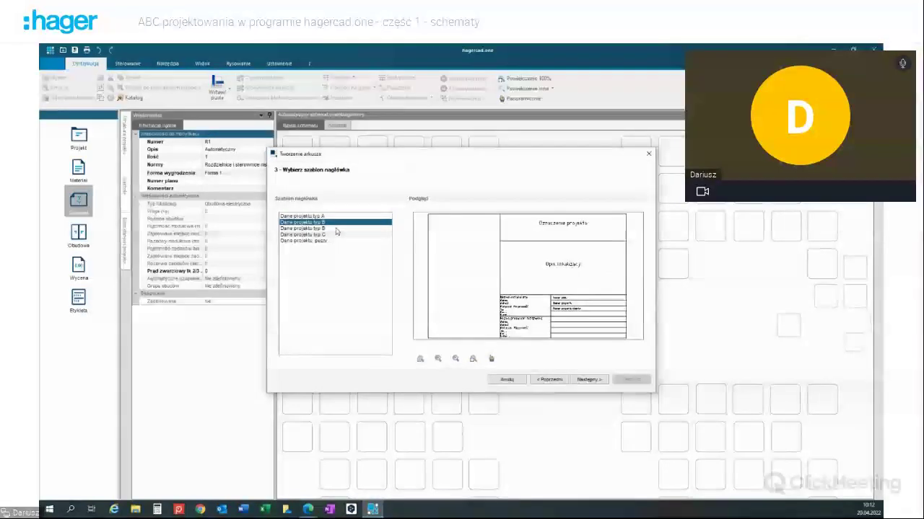
left_click(336, 230)
left_click(335, 234)
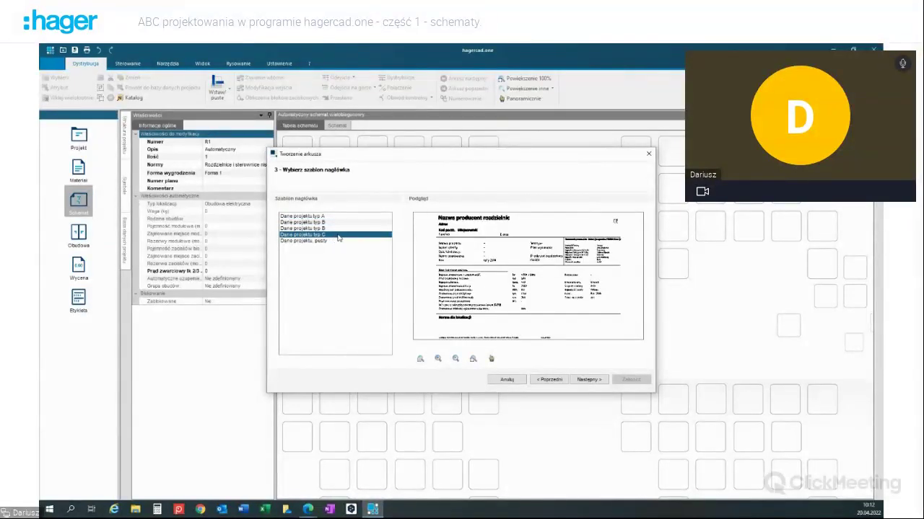
left_click(321, 242)
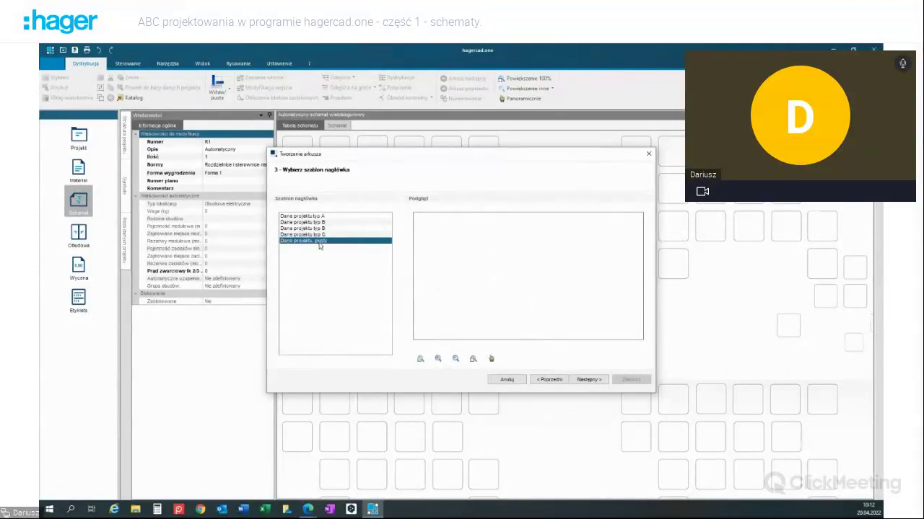
Step: Choose Dane projektu typ C as the header template, check its fields up close, and continue to the main supply selection
left_click(314, 235)
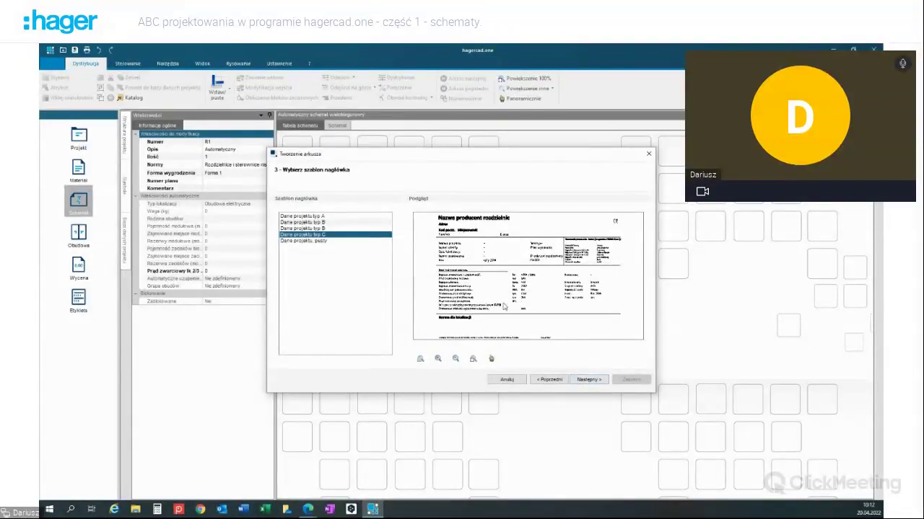
scroll(506, 301, "up", 2)
scroll(519, 303, "down", 1)
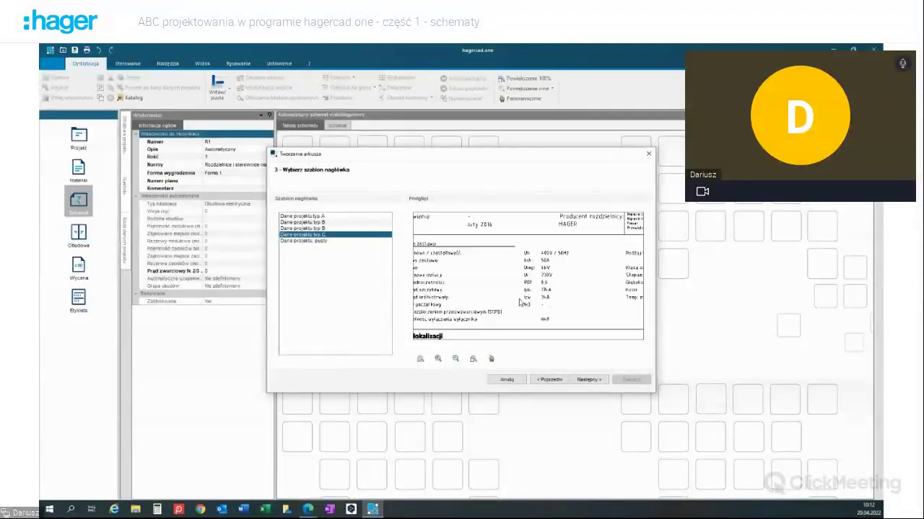
scroll(520, 302, "down", 2)
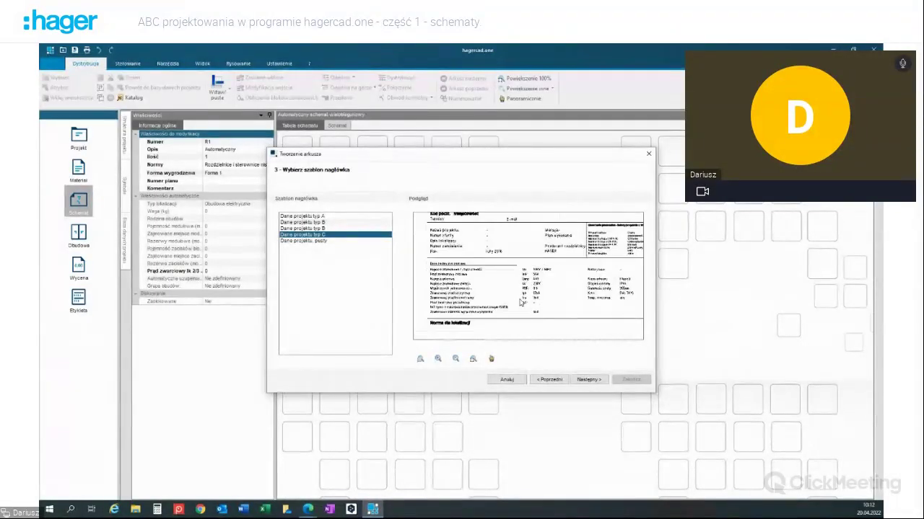
left_click(588, 380)
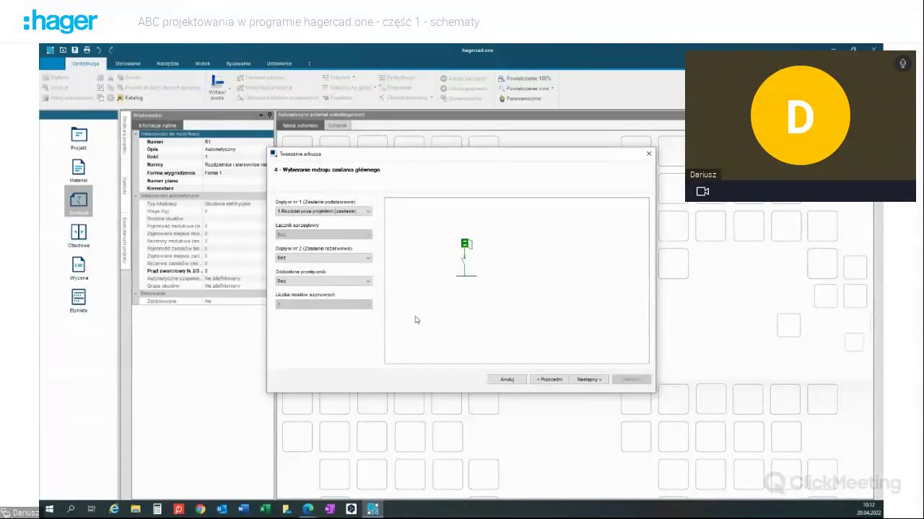
Step: Try 1 Agregat prądotwórczy, 2 Rozdział poza projektem (zasilanie) and 1 Transformator(y) as the primary supply, comparing their diagrams
left_click(368, 212)
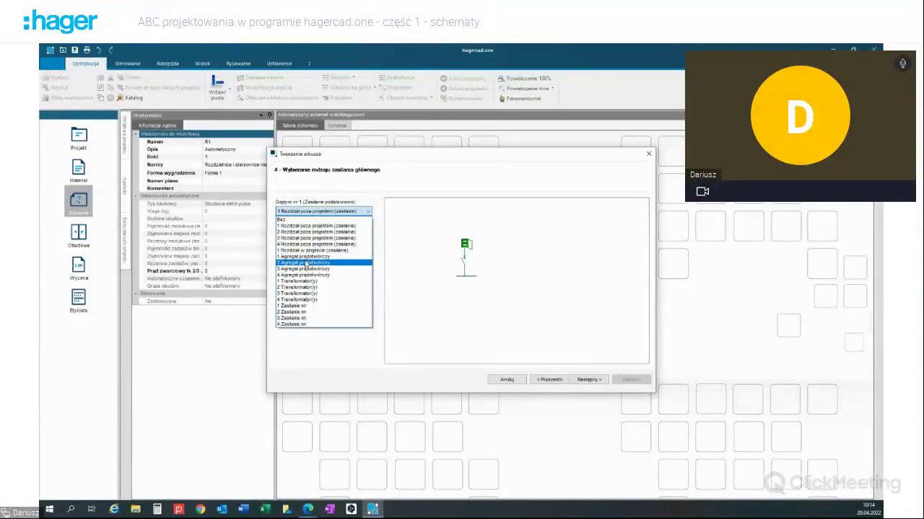
left_click(304, 258)
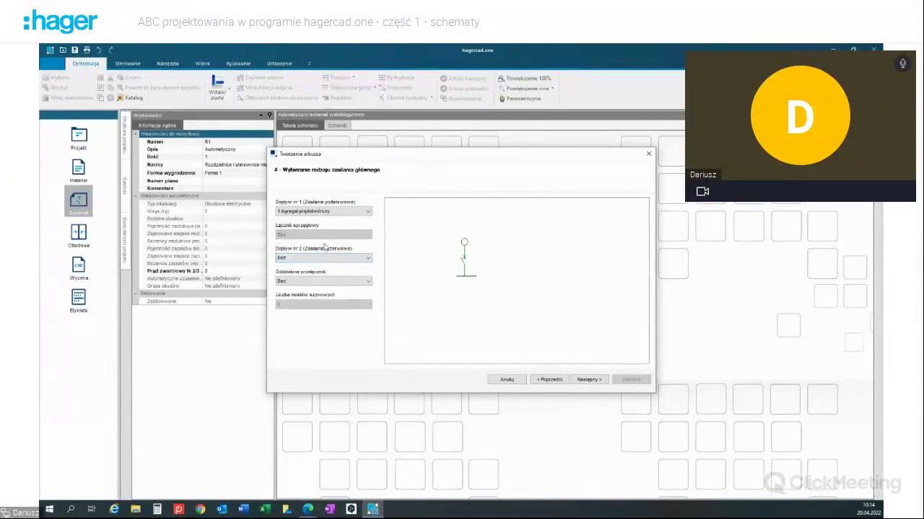
left_click(366, 212)
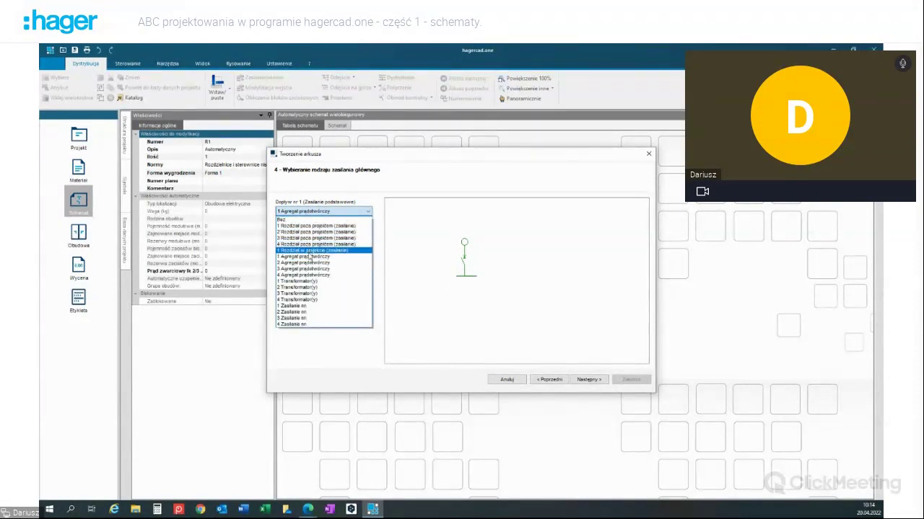
left_click(315, 232)
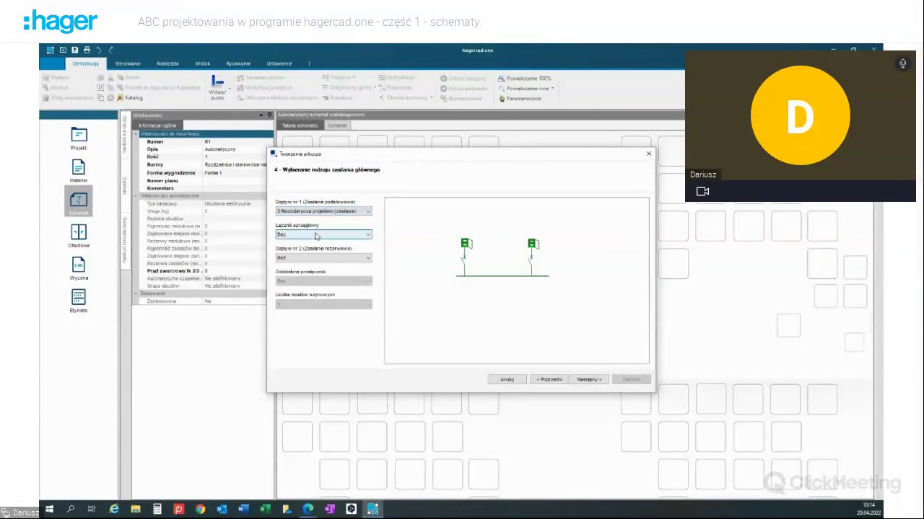
left_click(370, 213)
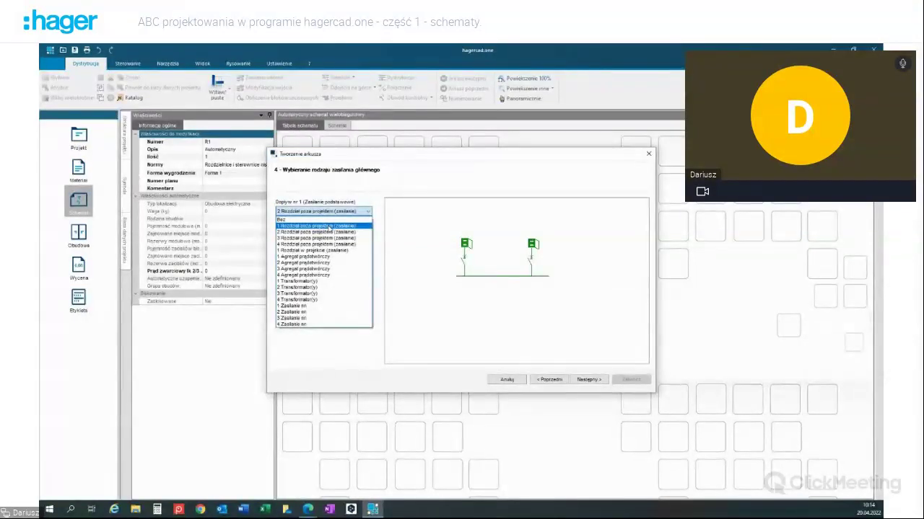
left_click(297, 281)
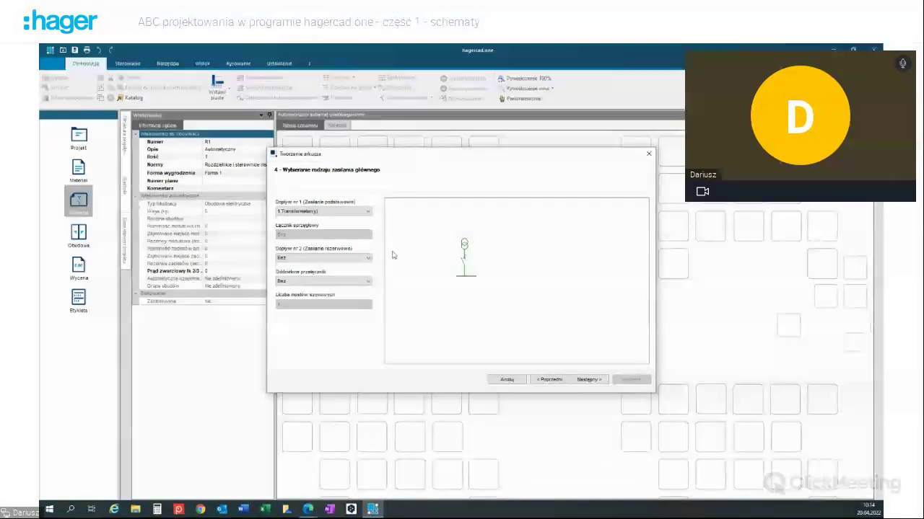
Step: Set the primary supply Dopływ nr 1 to 1 Zasilanie nn and continue to the incoming supply properties
left_click(368, 214)
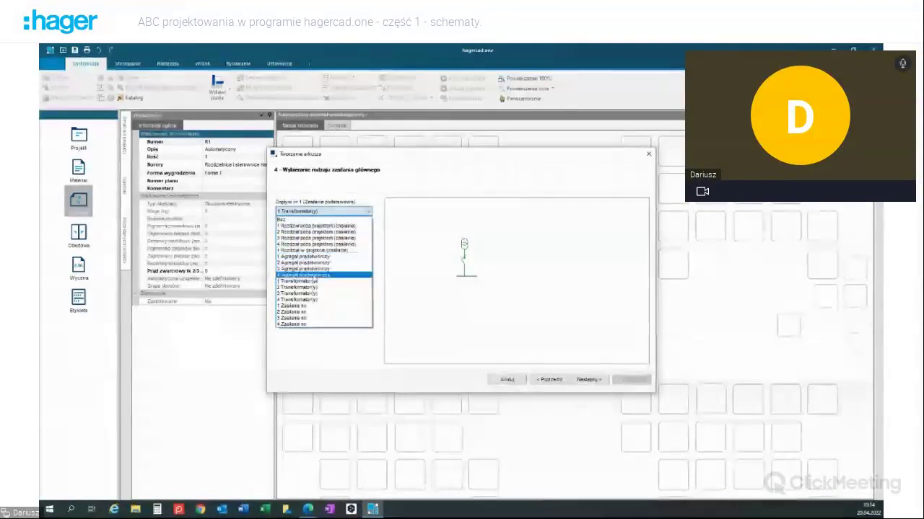
left_click(308, 308)
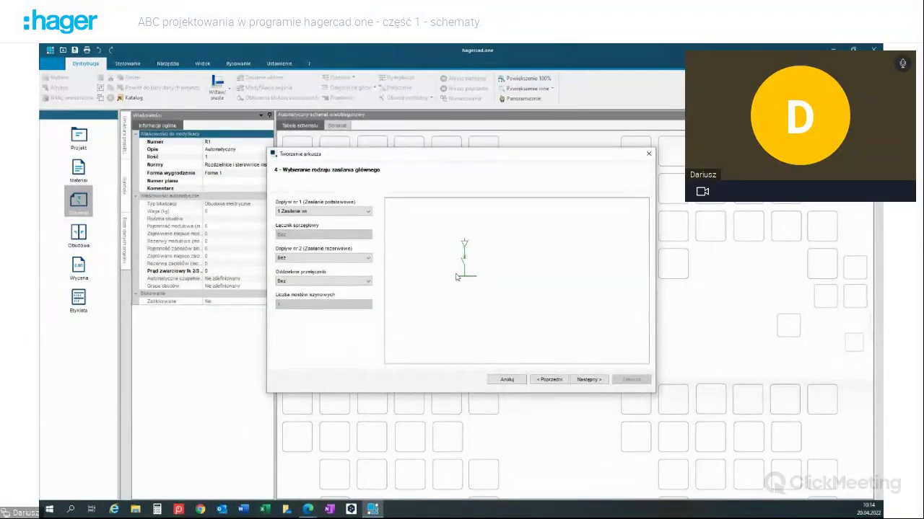
left_click(589, 380)
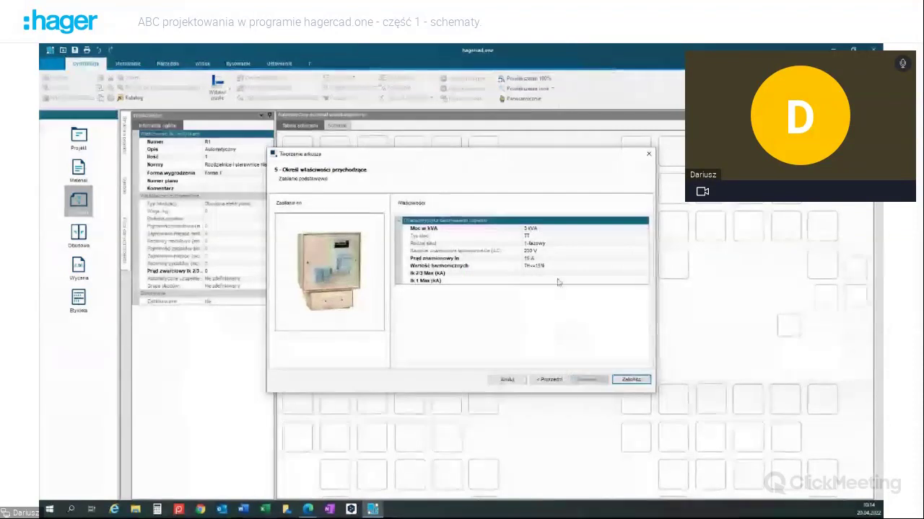
Step: Set the low-voltage supply's power to 30 kVA and its network type to TN-C
left_click(542, 230)
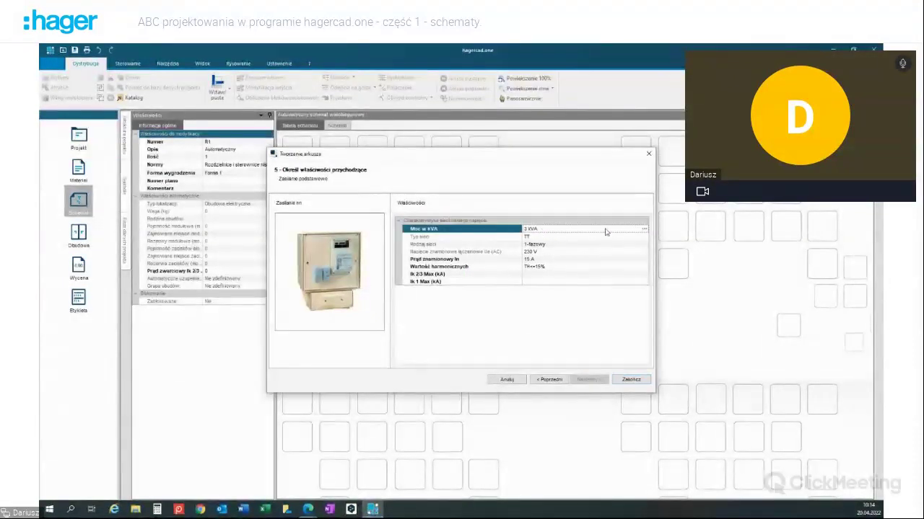
left_click(643, 230)
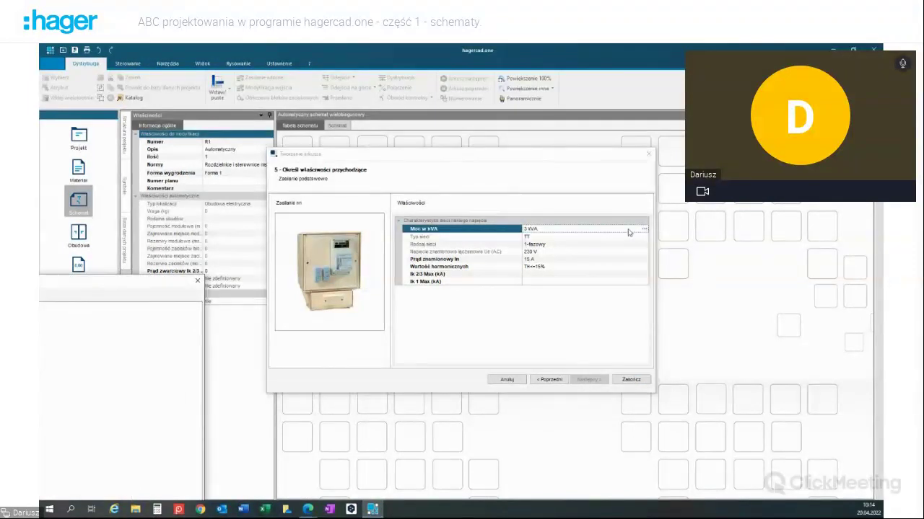
left_click_drag(130, 280, 496, 271)
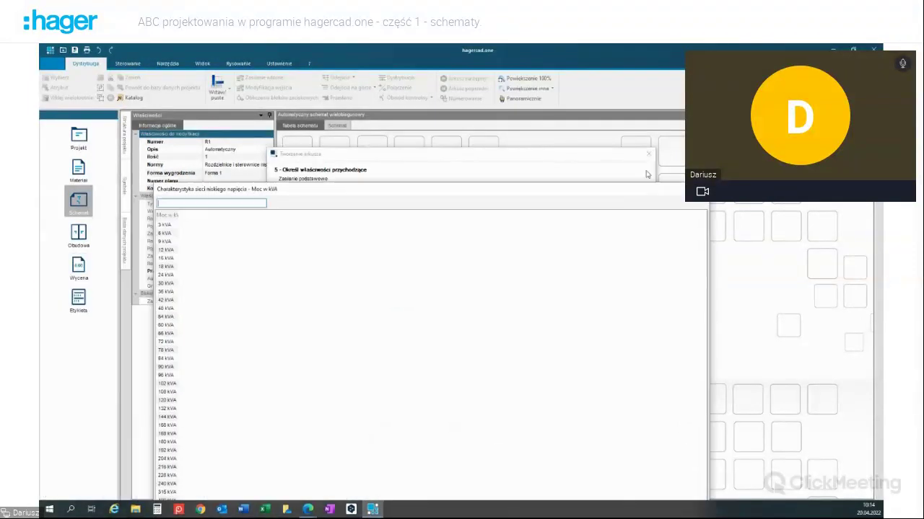
left_click(195, 204)
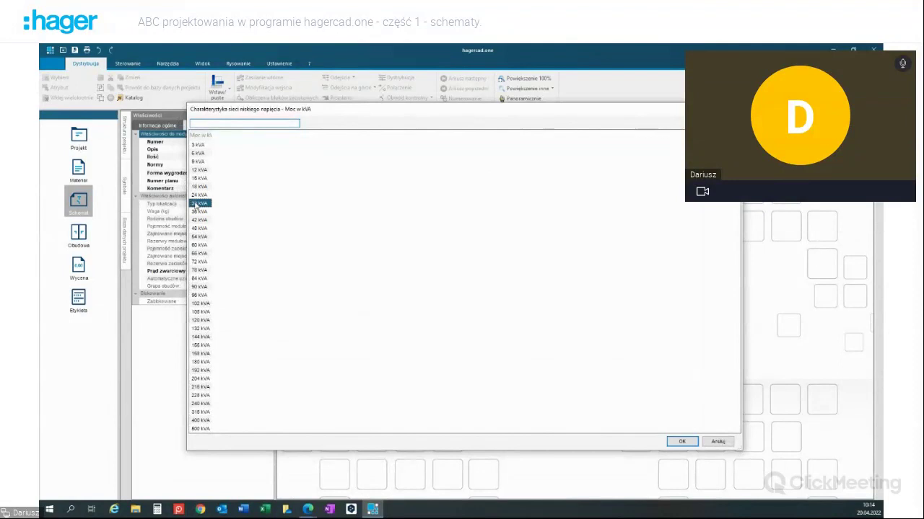
left_click(678, 440)
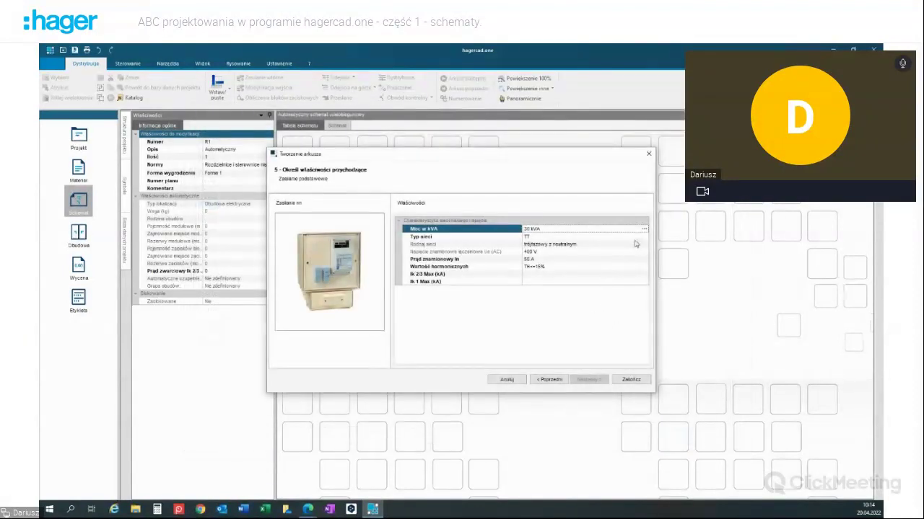
left_click(578, 236)
left_click(549, 254)
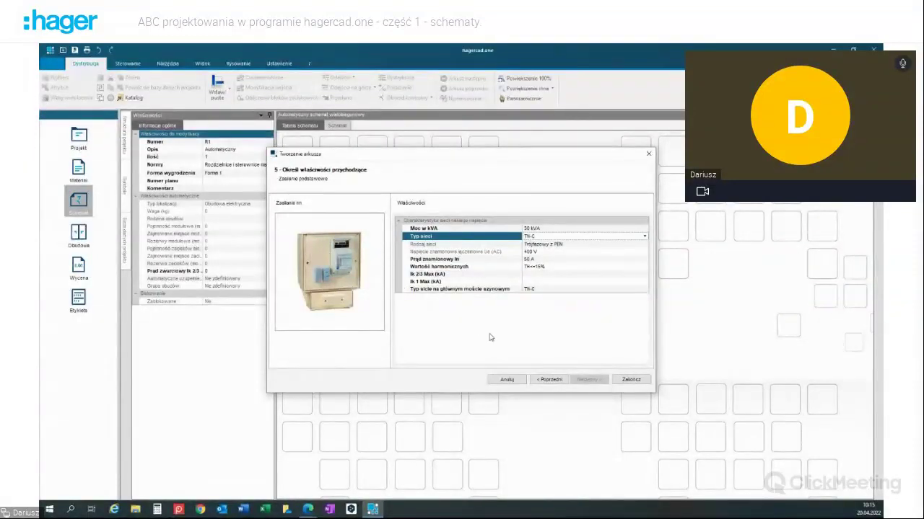
Step: Return to the main supply selection and set Dopływ nr 1 to 1 Rozdział poza projektem (zasilanie)
left_click(541, 380)
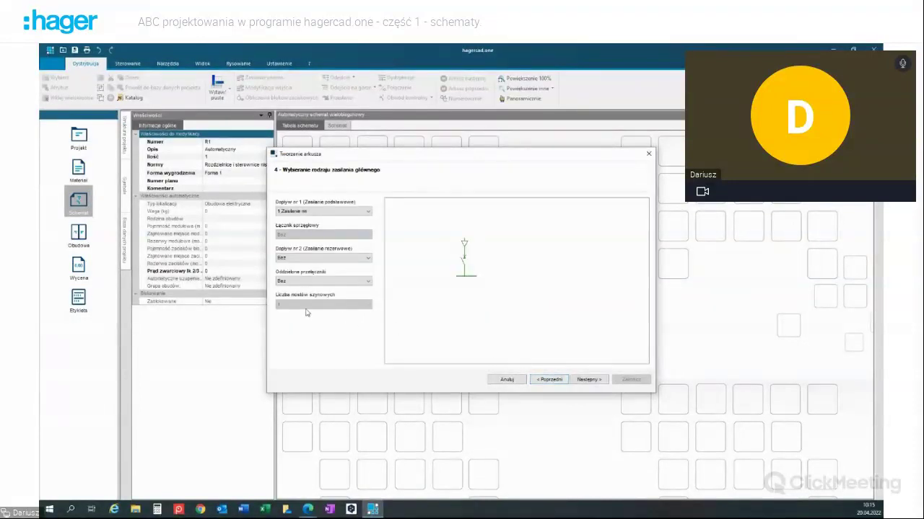
left_click(368, 212)
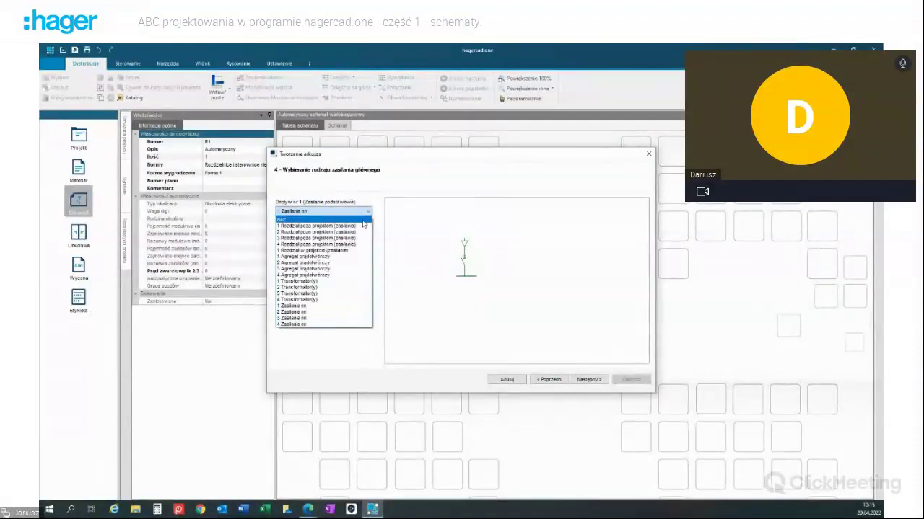
left_click(323, 227)
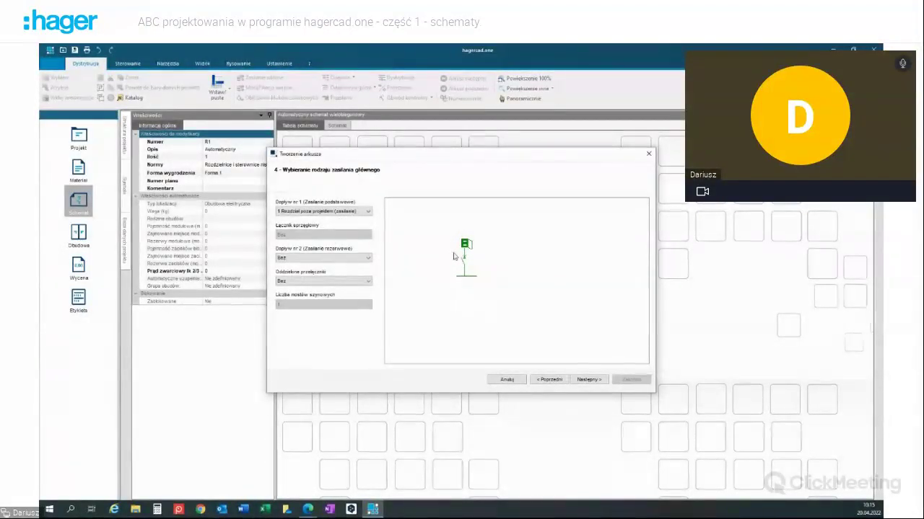
Step: Try 1 Agregat prądotwórczy as the backup supply Dopływ nr 2, and reset it to Bez
left_click(368, 259)
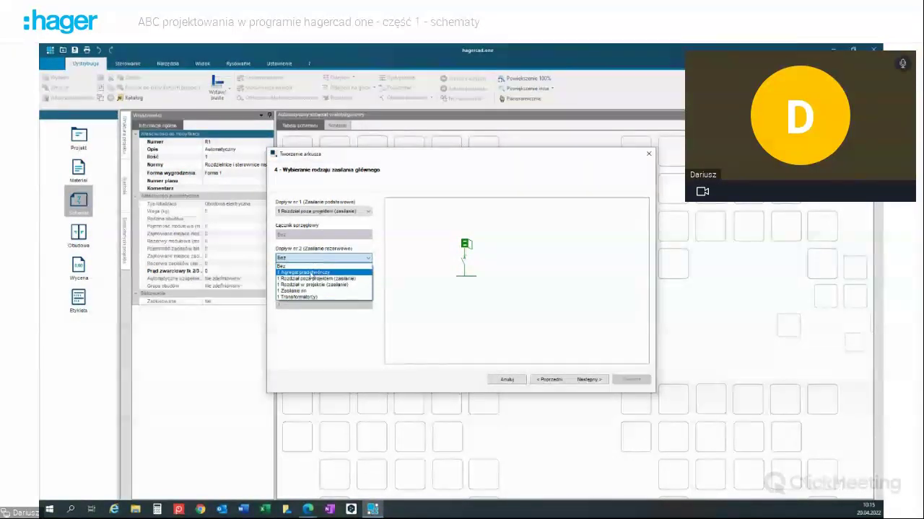
left_click(319, 272)
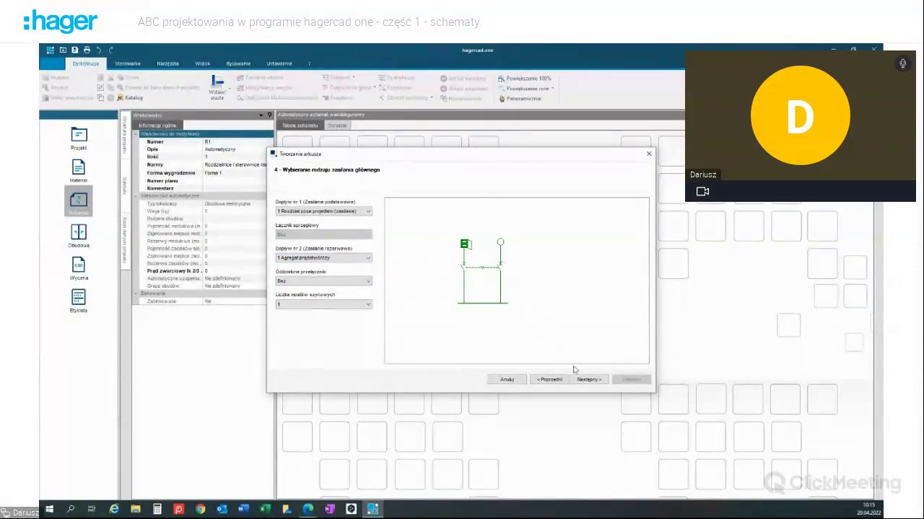
left_click(368, 258)
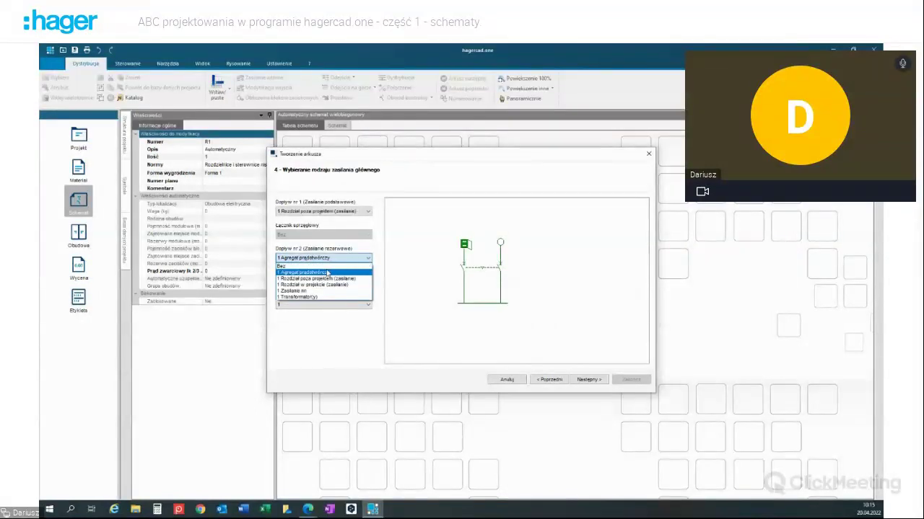
left_click(324, 266)
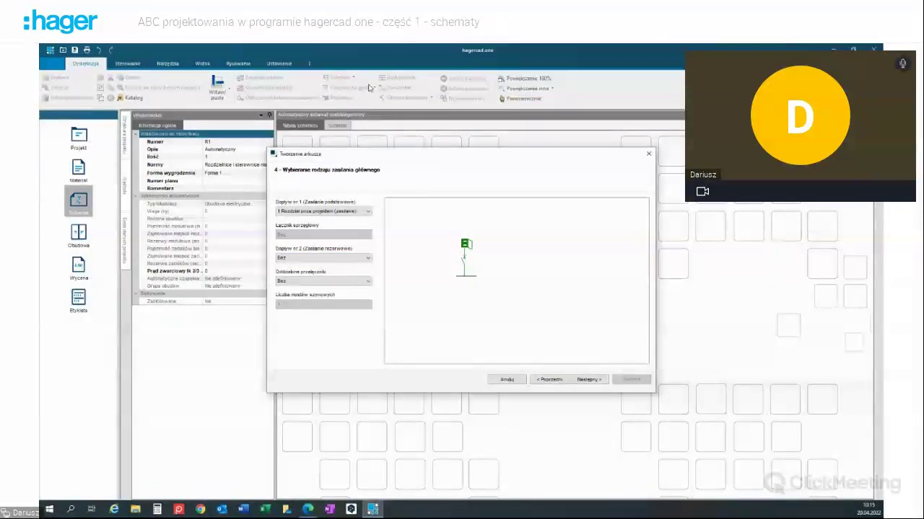
Step: Continue to the incoming supply properties and set the network type (Typ sieci) to TN-C
left_click(590, 379)
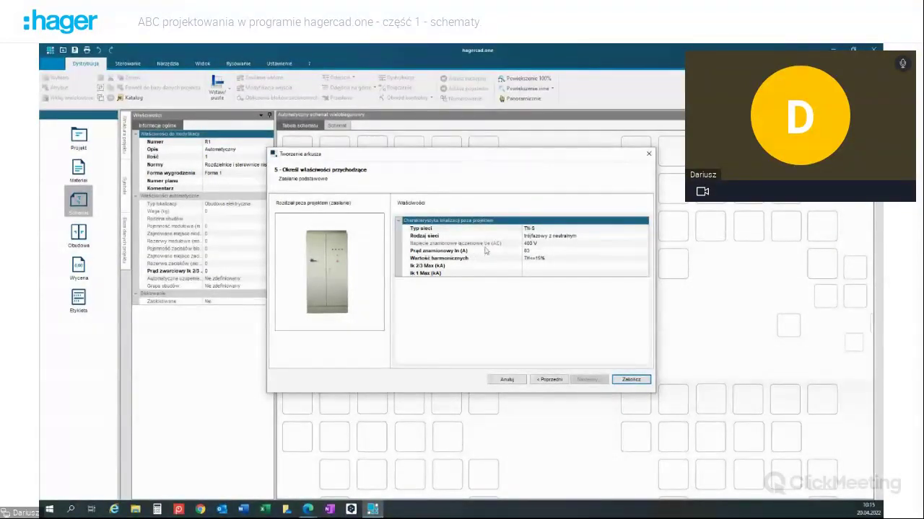
left_click(645, 229)
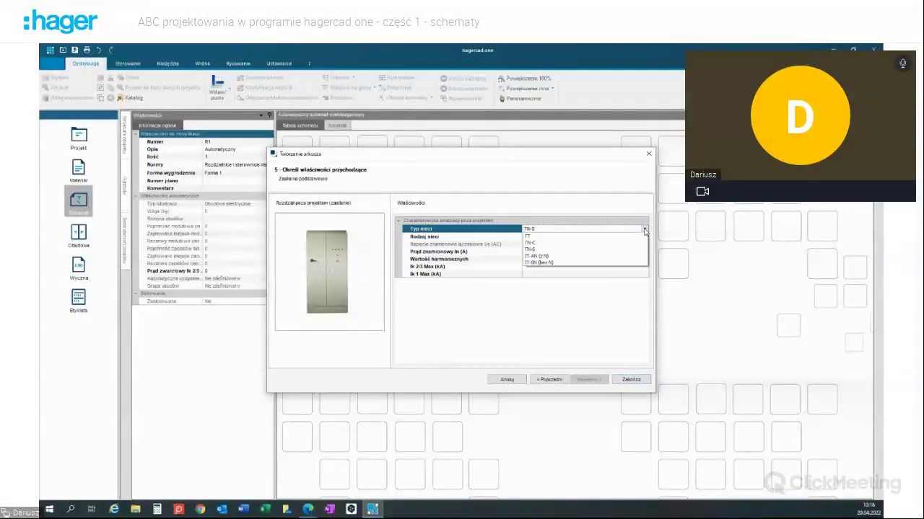
left_click(534, 244)
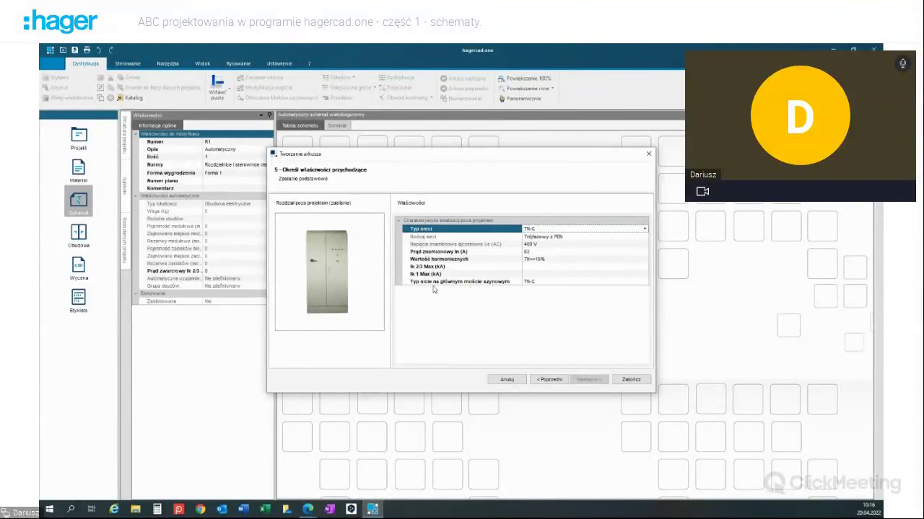
Step: Set the incoming supply's network type (Typ sieci) to TN-S and its Rodzaj sieci to Trójfazowy z neutralnym
left_click(545, 284)
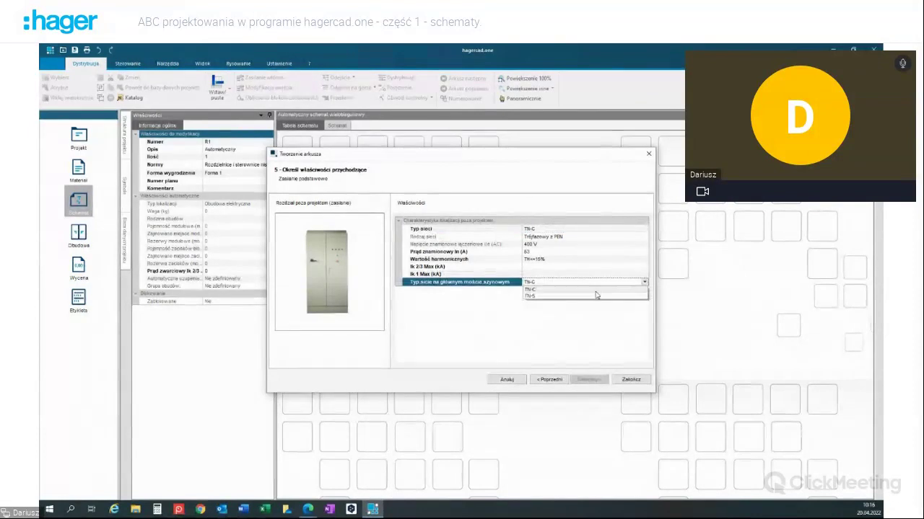
left_click(551, 292)
left_click(621, 230)
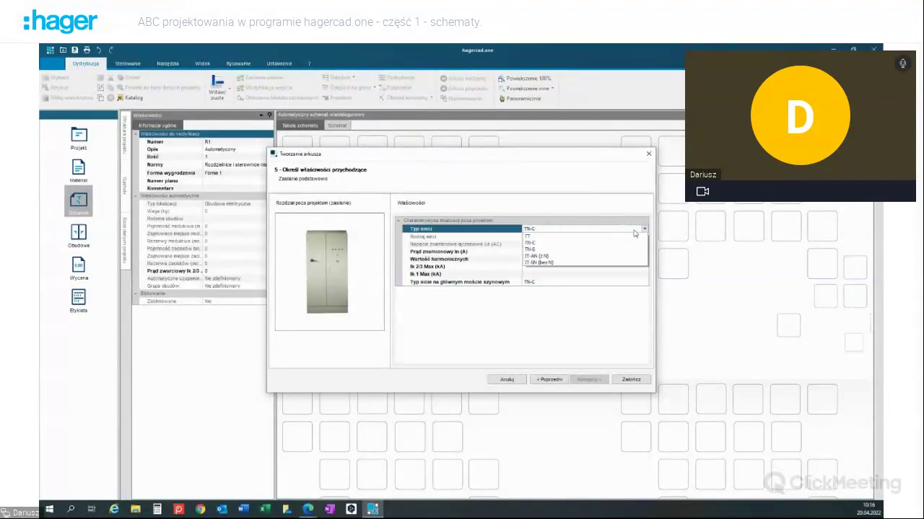
left_click(534, 250)
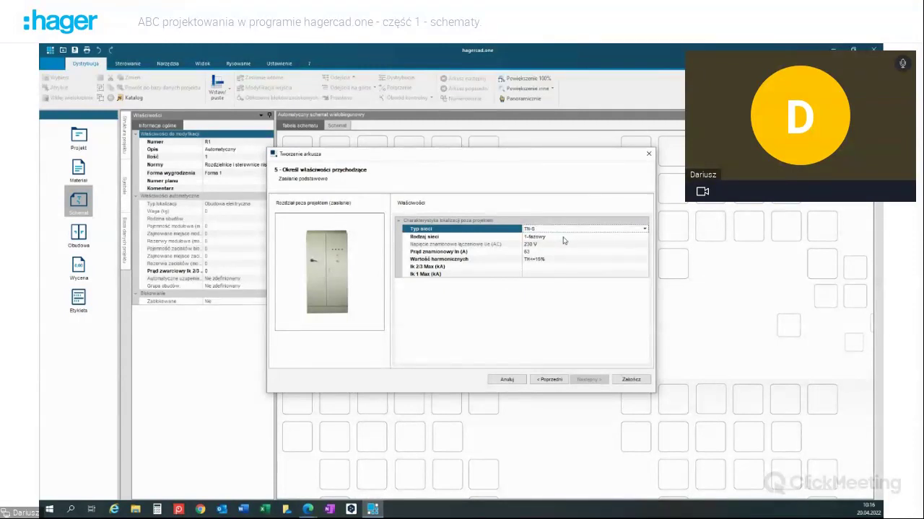
left_click(546, 238)
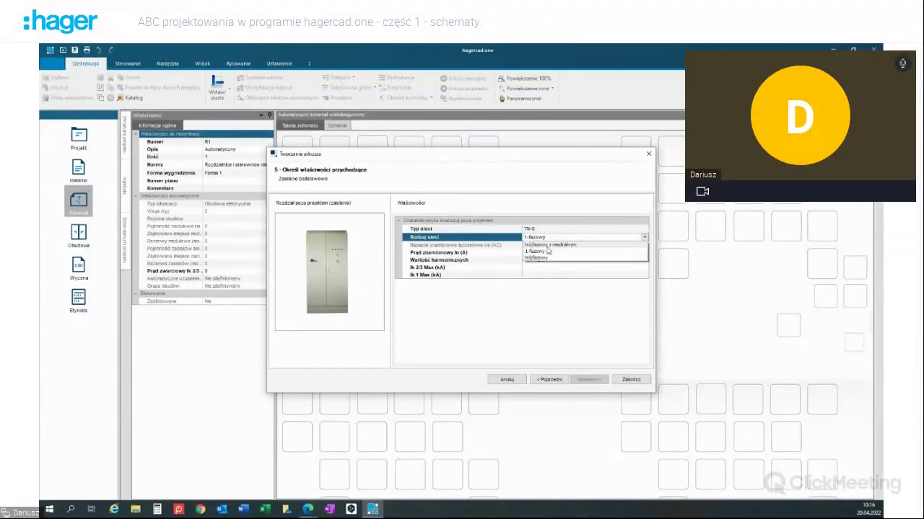
left_click(549, 246)
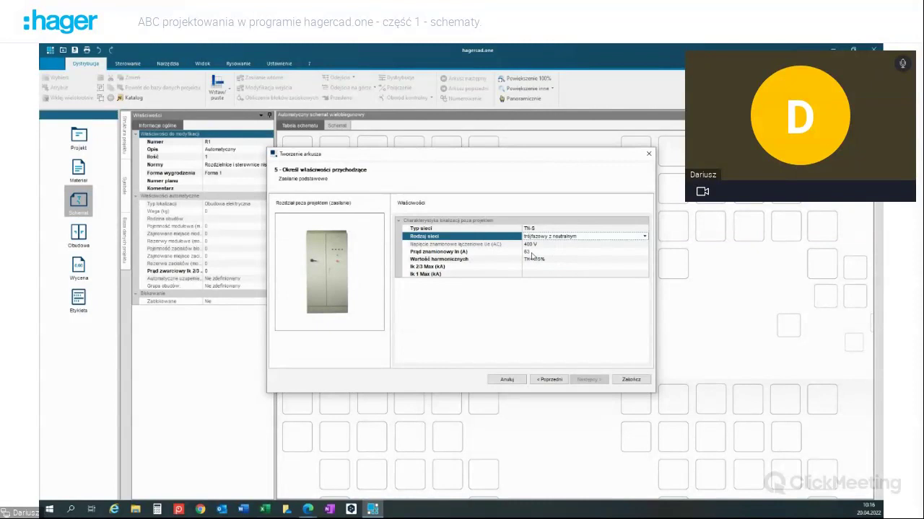
Step: Enter 63 A as the supply's rated current (Prąd znamionowy In) and finish creating the sheet
left_click(534, 251)
double_click(527, 251)
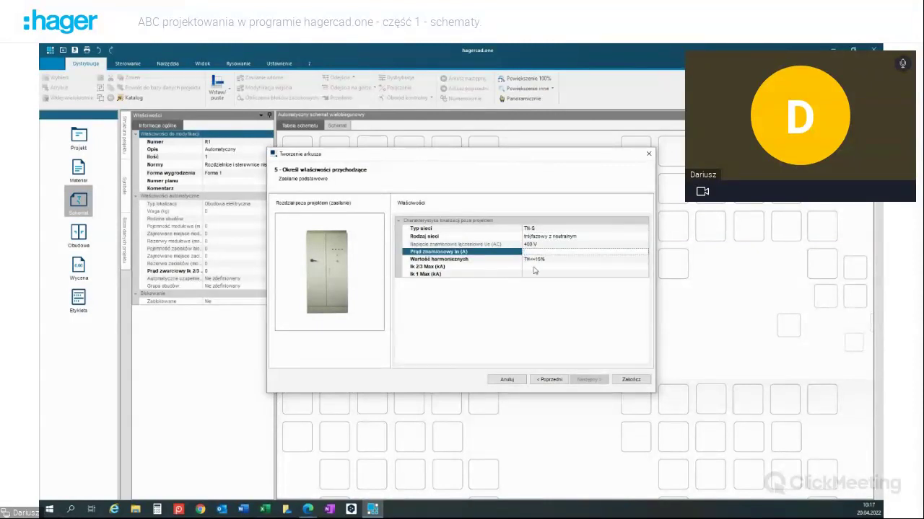
left_click(559, 267)
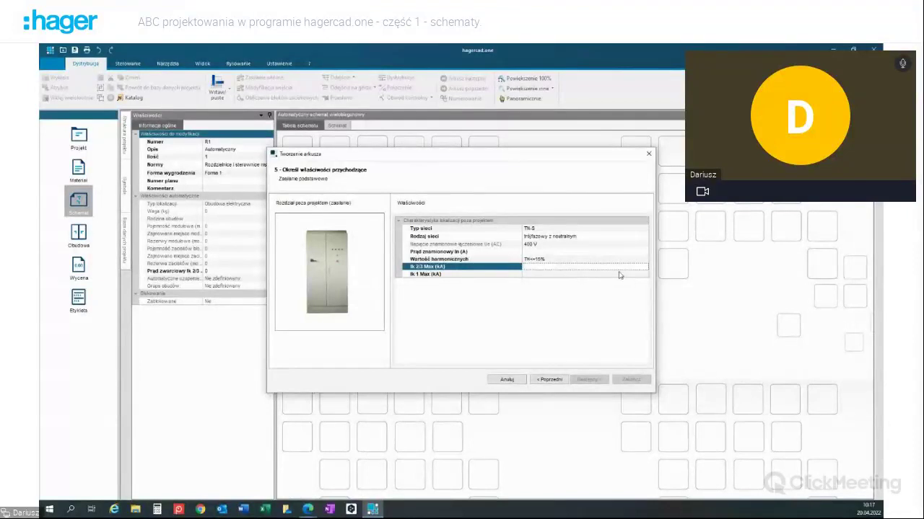
left_click(553, 252)
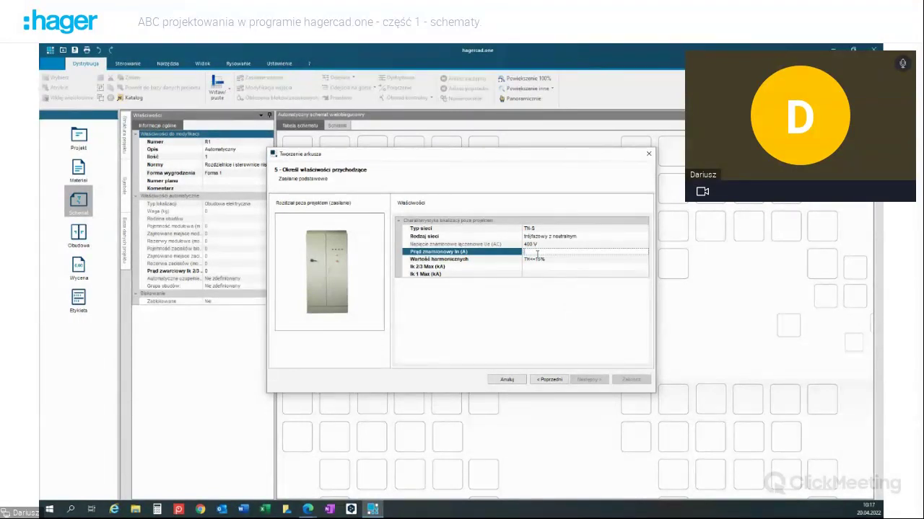
type("63")
left_click(574, 269)
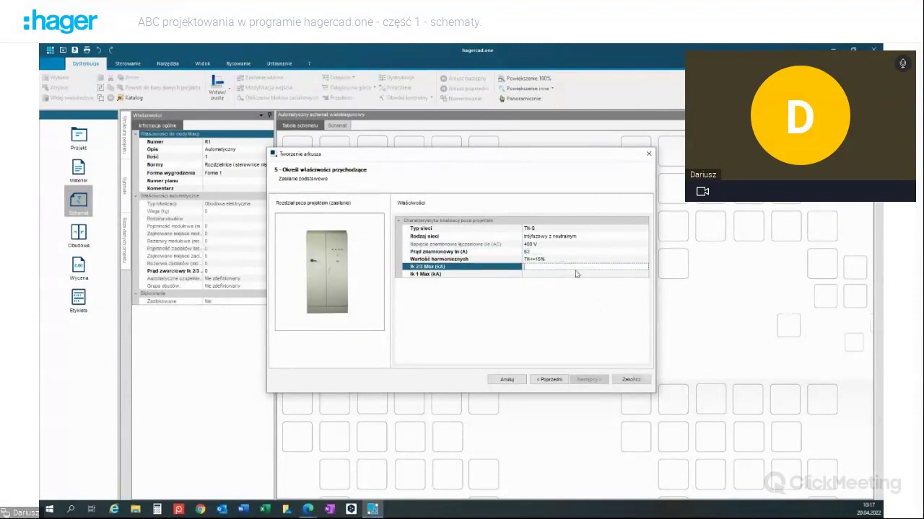
left_click(629, 381)
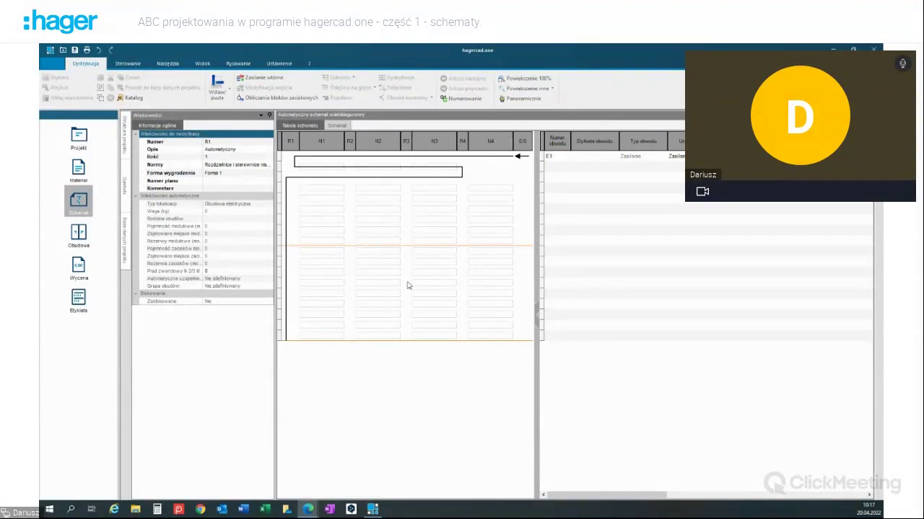
Step: Auto-hide the properties panel, and view the Schemat drawing before returning to the schematic table
left_click(269, 115)
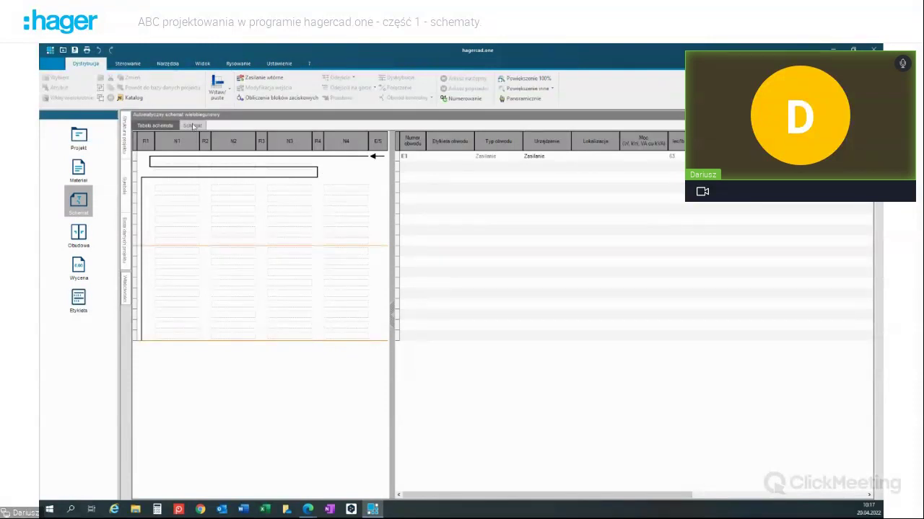
left_click(193, 124)
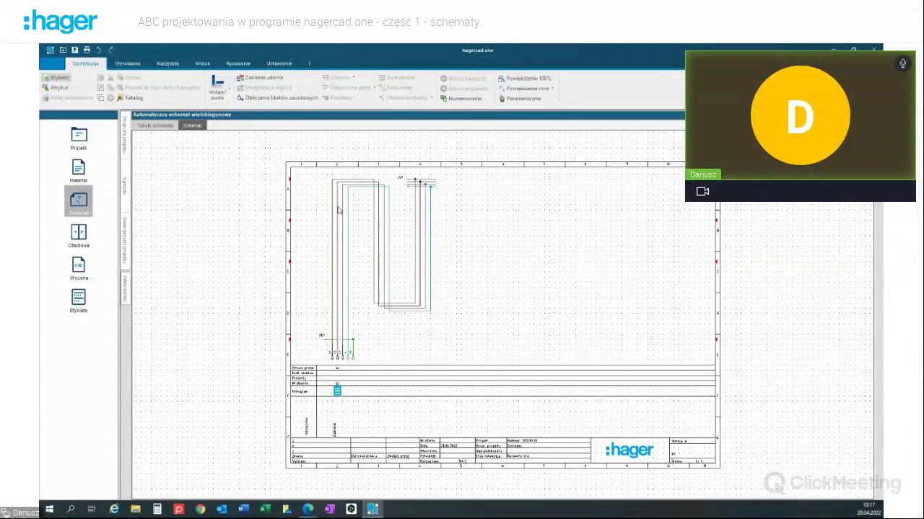
left_click(154, 126)
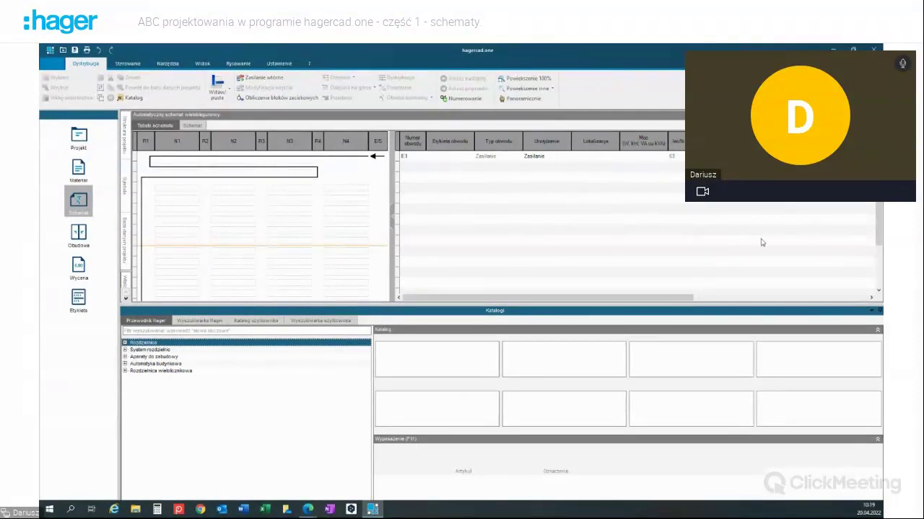
Step: Try auto-hiding the Katalogi panel, and dock it on the right side (W prawo), leaving it displayed
left_click(871, 310)
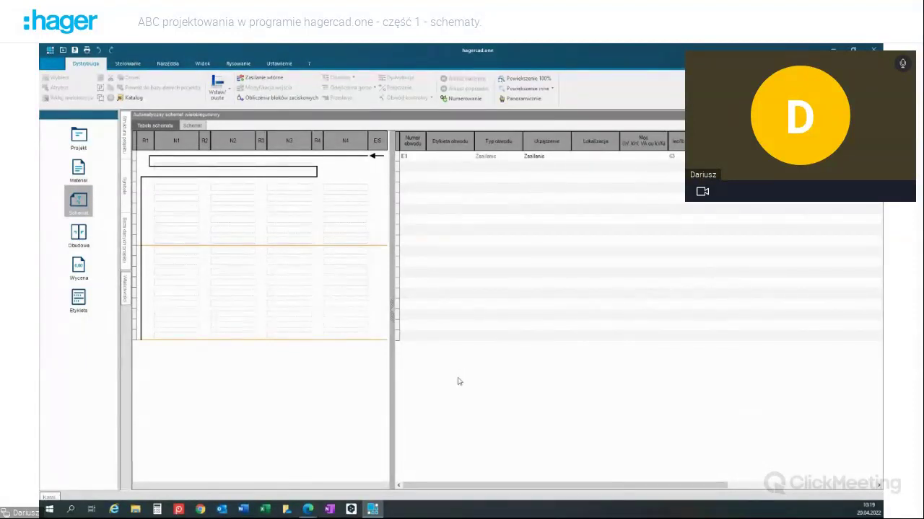
left_click(49, 499)
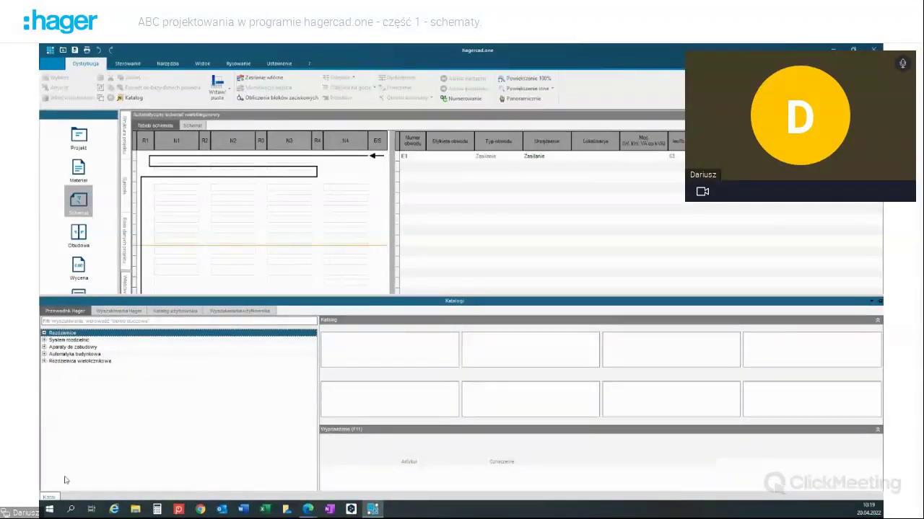
left_click(870, 303)
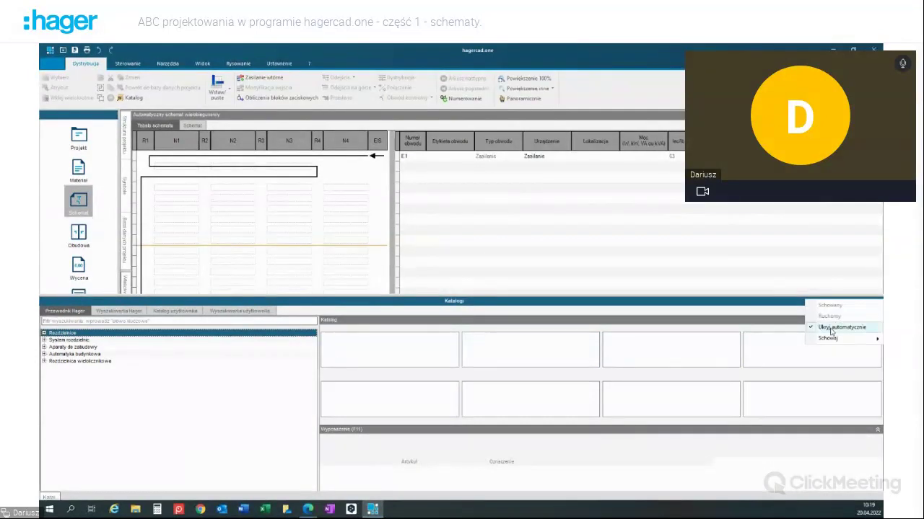
mouse_move(839, 340)
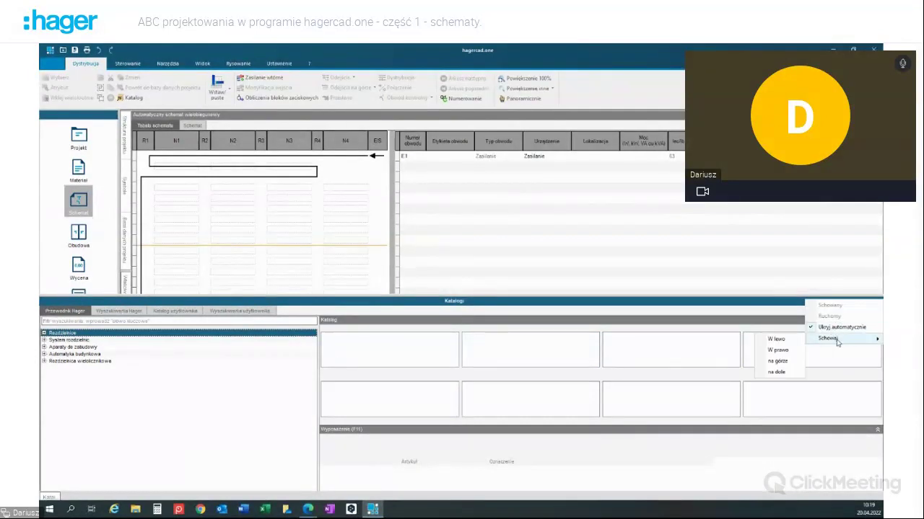
left_click(782, 351)
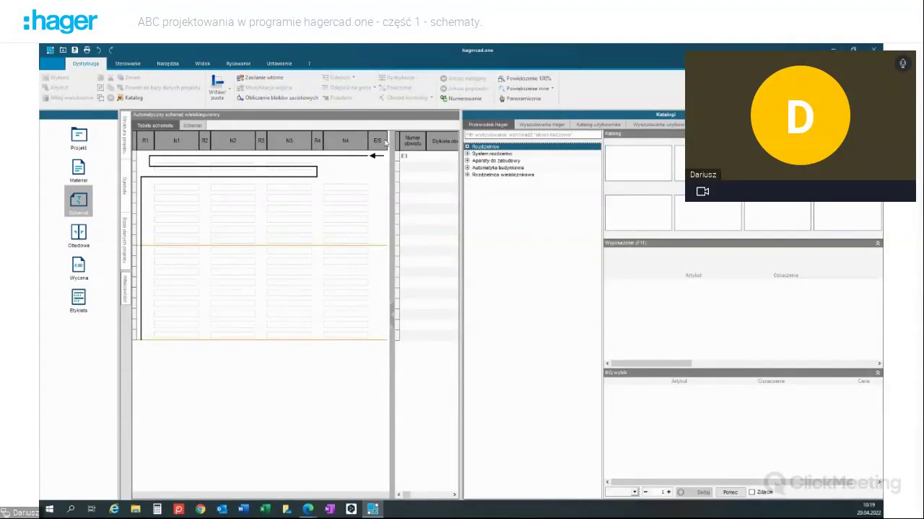
key("F2")
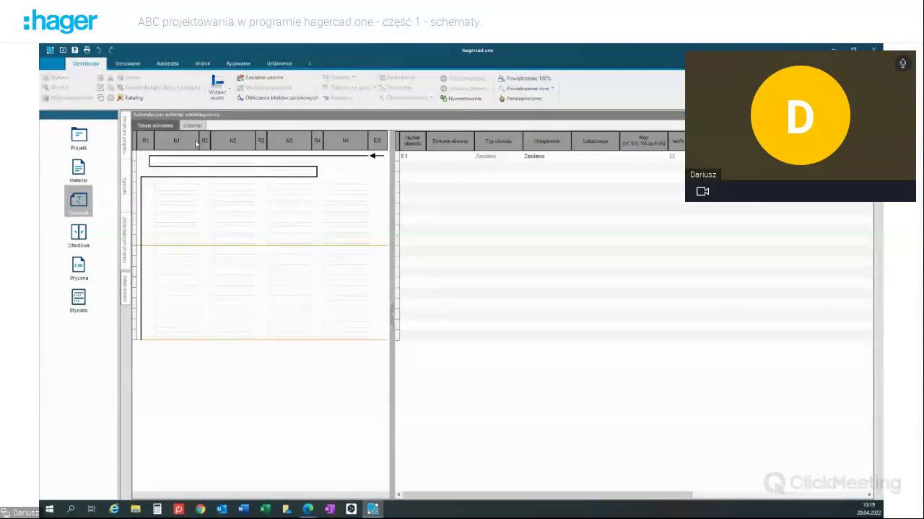
left_click(124, 100)
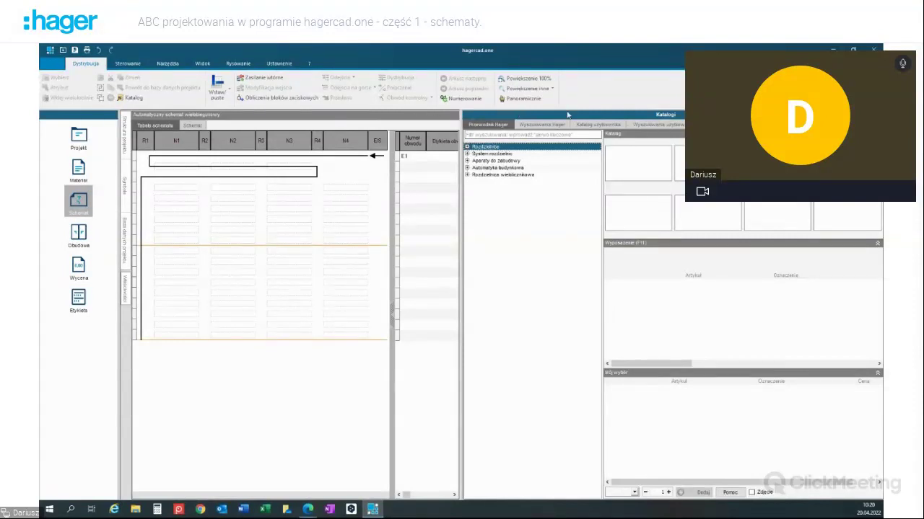
Step: Look at the display options in the project list, and reopen the Webinar_20220420 project at the schematic of R1
left_click(75, 51)
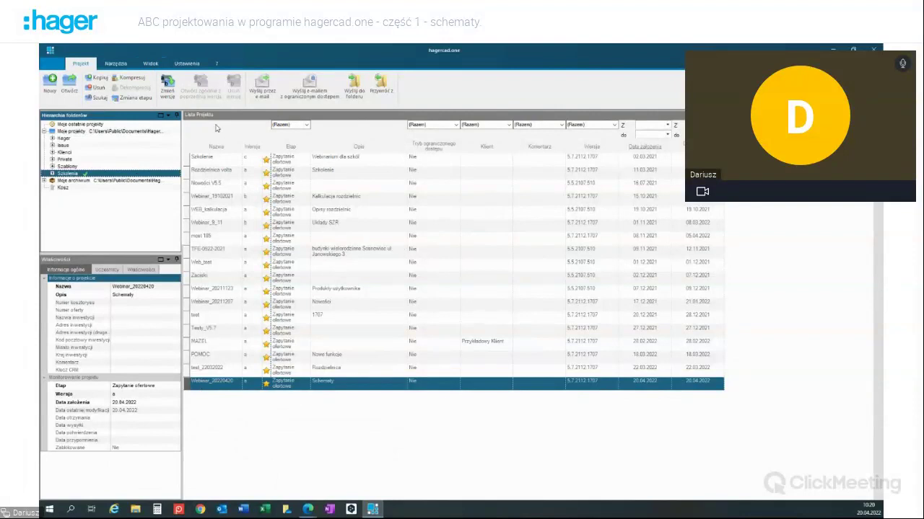
left_click(151, 65)
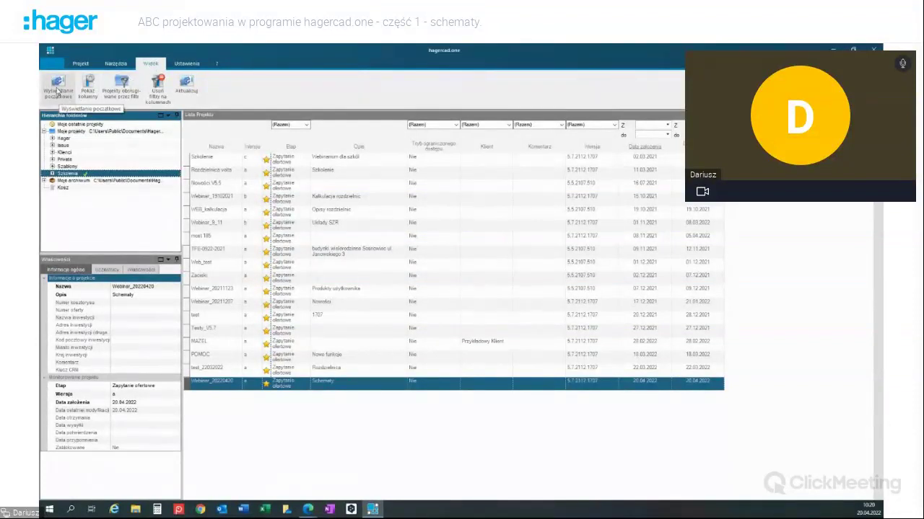
double_click(213, 383)
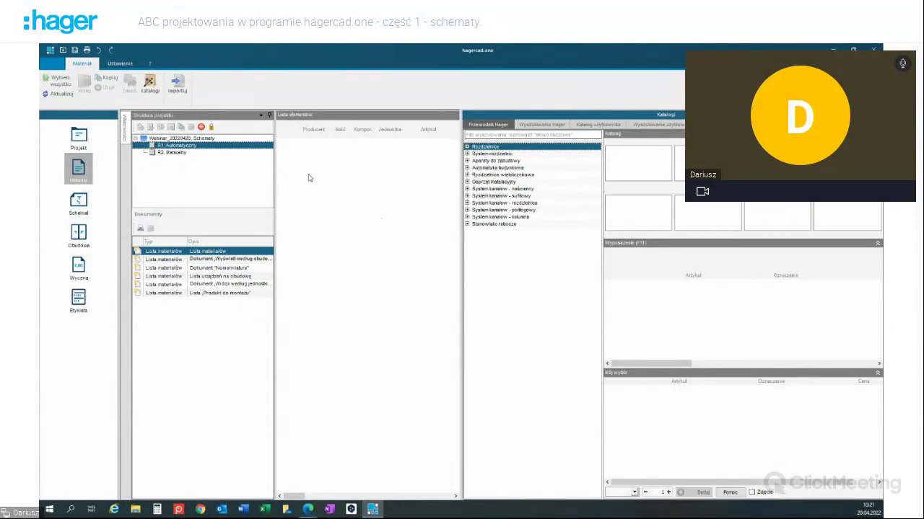
left_click(85, 206)
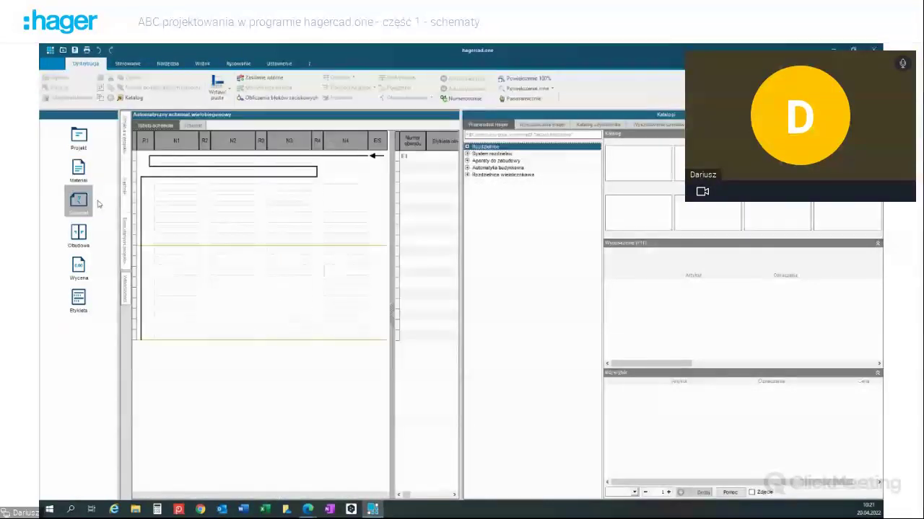
Step: Insert the 4-pole 63 A modular switch disconnector with indicator (Ze wskaźnikiem), SBN463, into column N1 of the incoming supply line
left_click(176, 167)
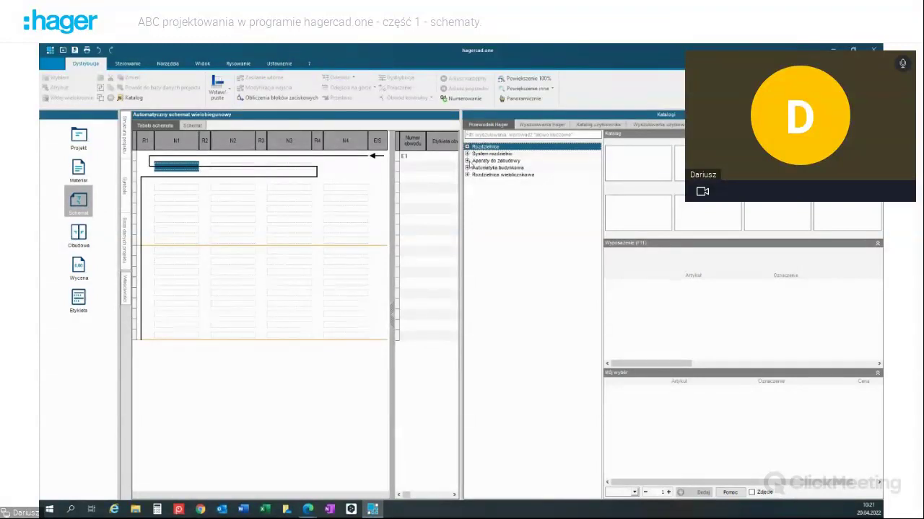
left_click(467, 161)
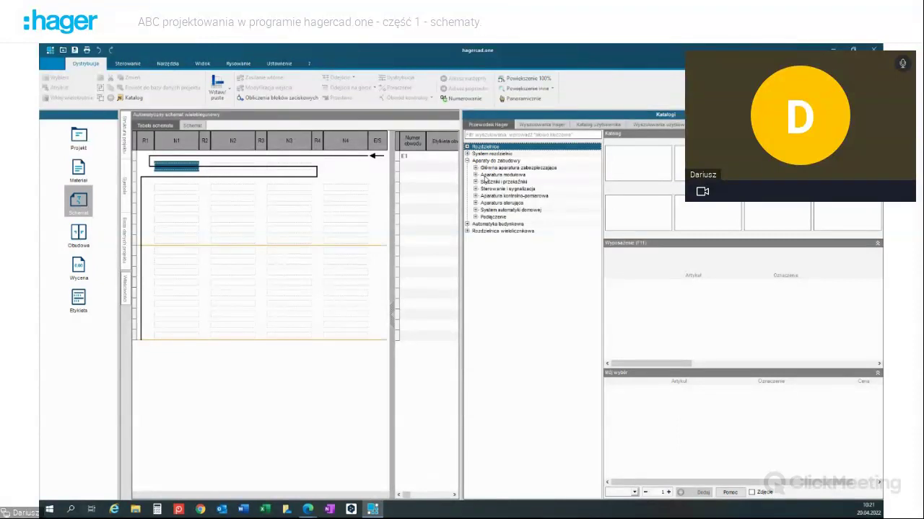
left_click(475, 175)
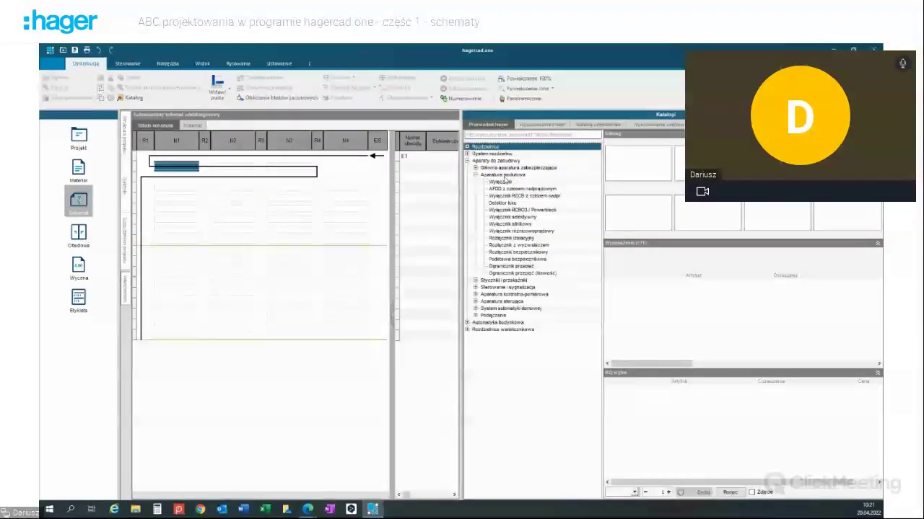
left_click(512, 239)
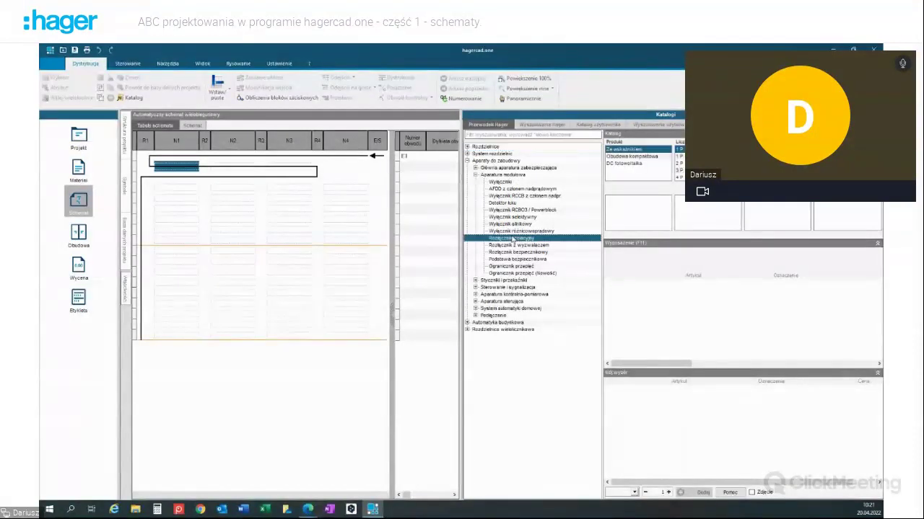
left_click(679, 177)
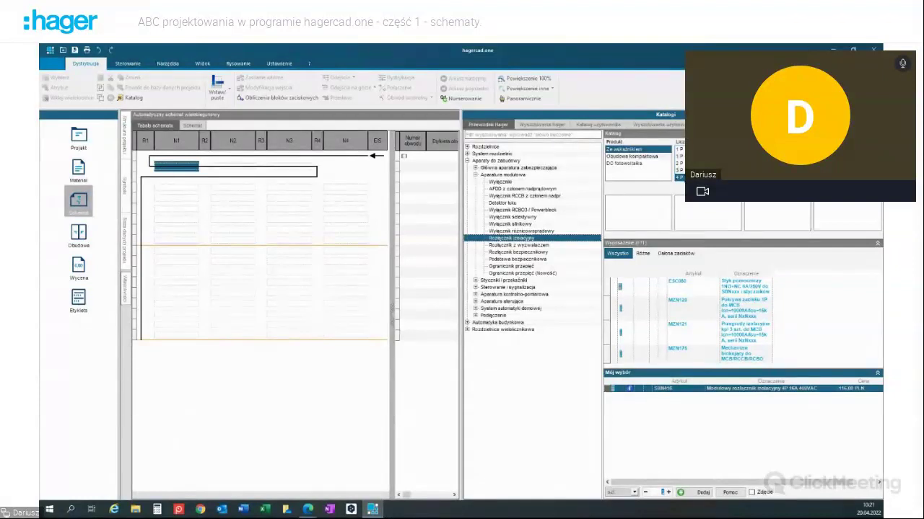
left_click(722, 184)
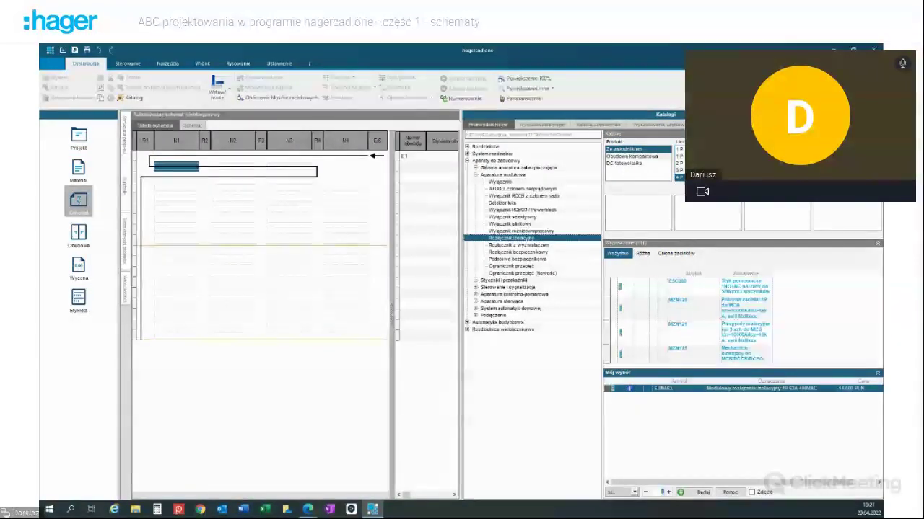
left_click(702, 492)
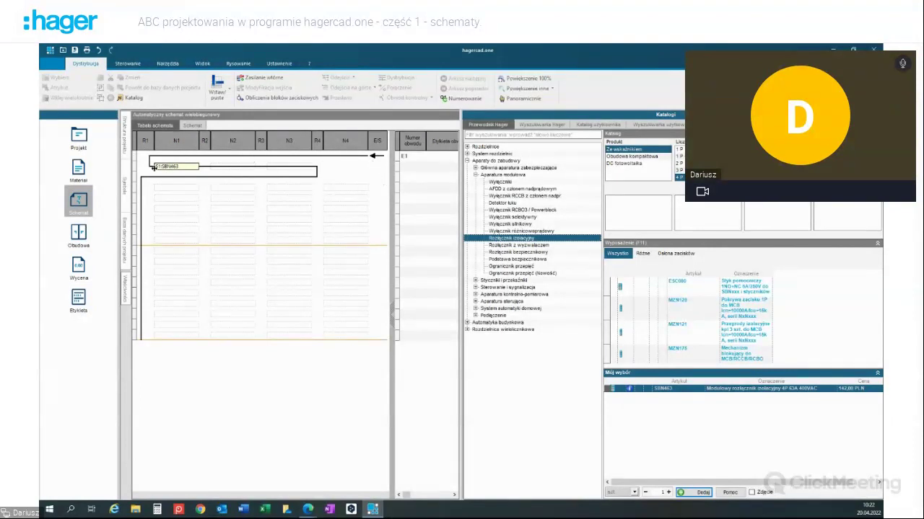
left_click(195, 164)
Step: Examine the inserted switch disconnector in the Schemat drawing and select its symbol S1
left_click(194, 125)
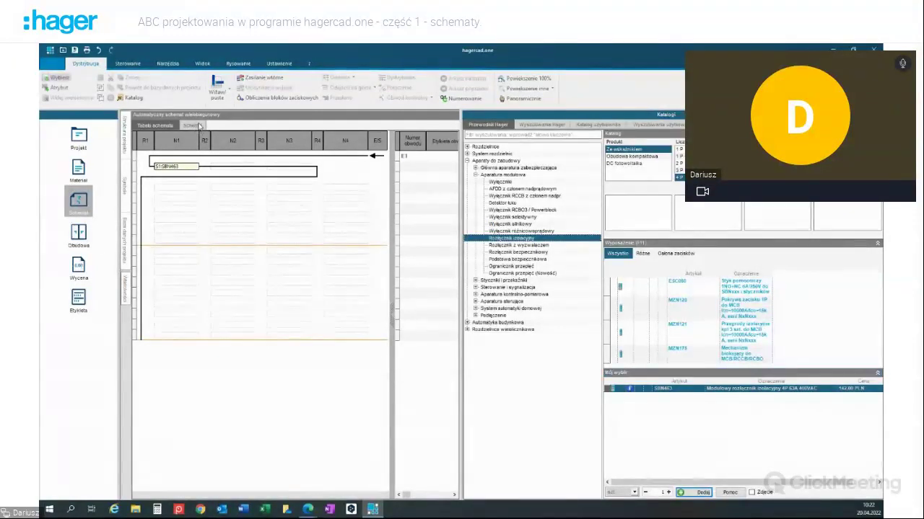
scroll(228, 255, "up", 4)
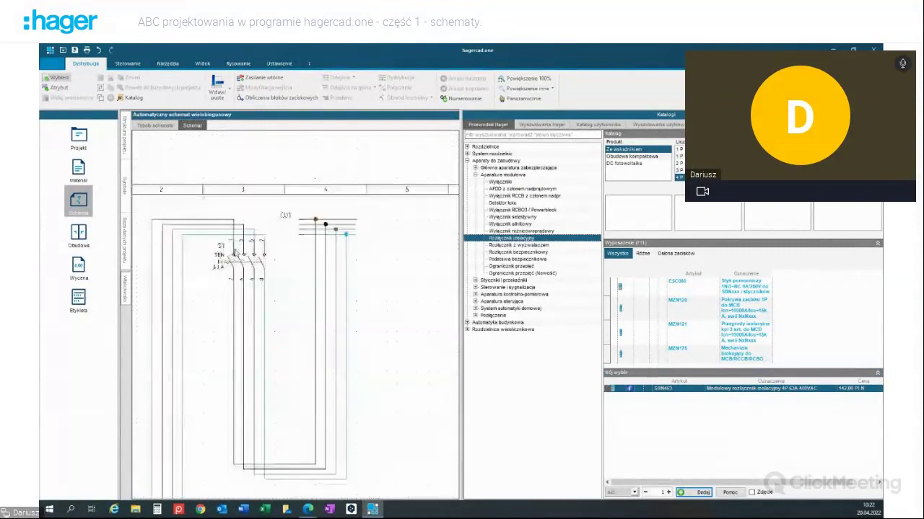
scroll(316, 236, "down", 1)
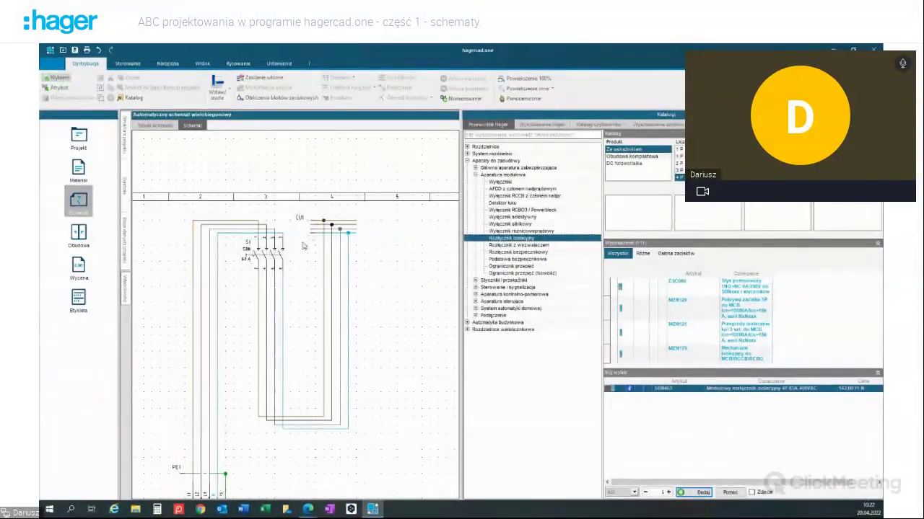
left_click(265, 260)
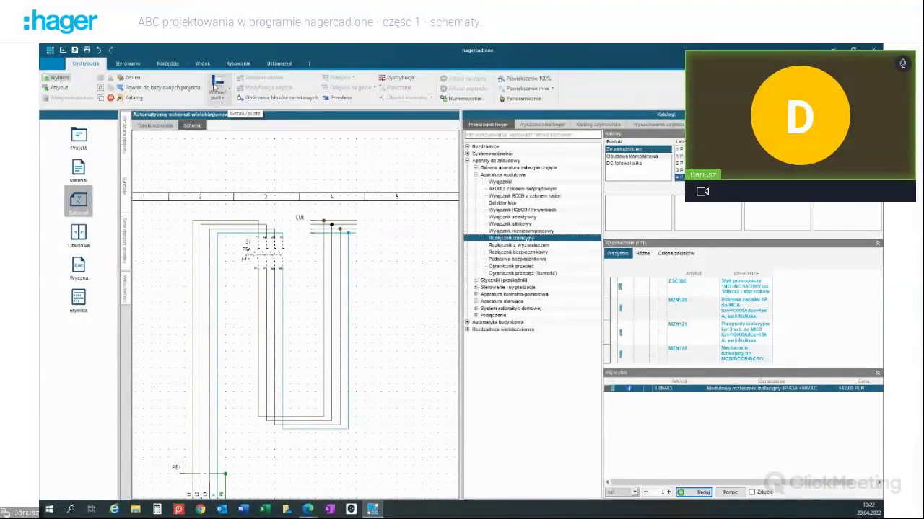
Step: Insert a new column ahead of the switch disconnector and place the triple red 230 V AC LED signal lamp SVN127 in it
left_click(229, 92)
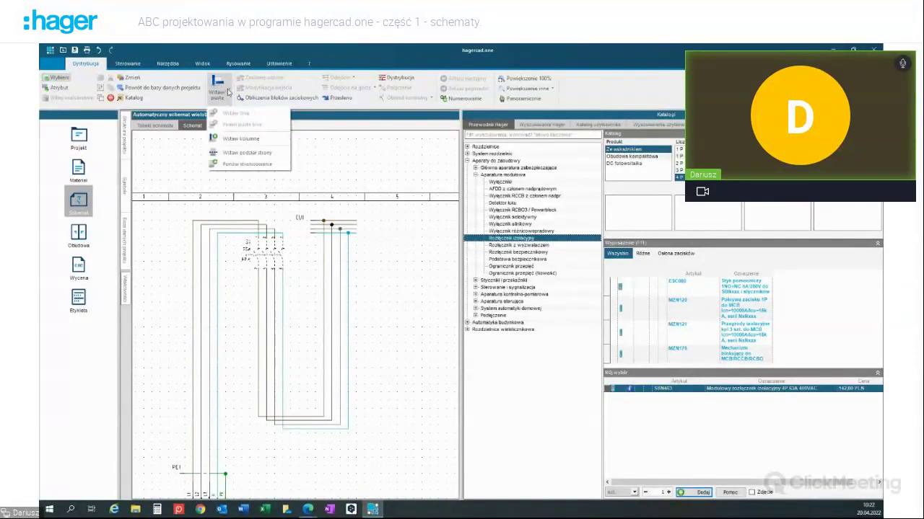
left_click(240, 139)
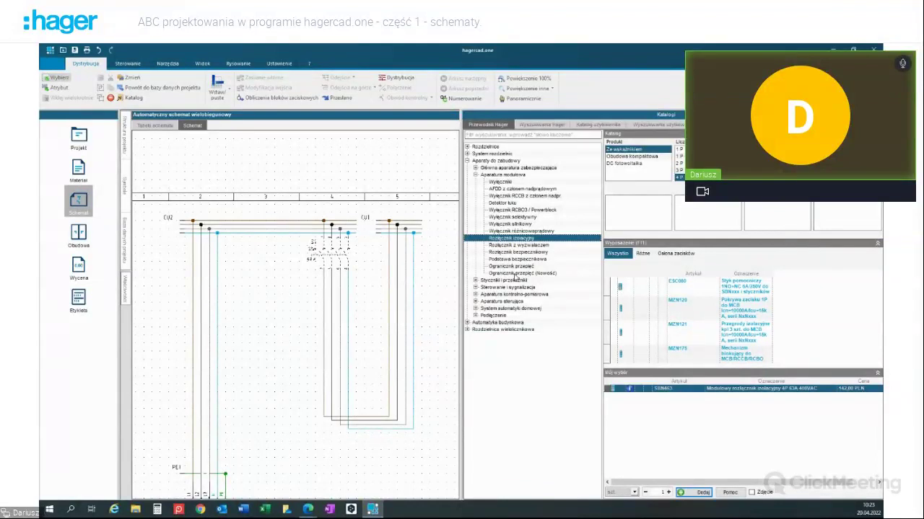
left_click(476, 288)
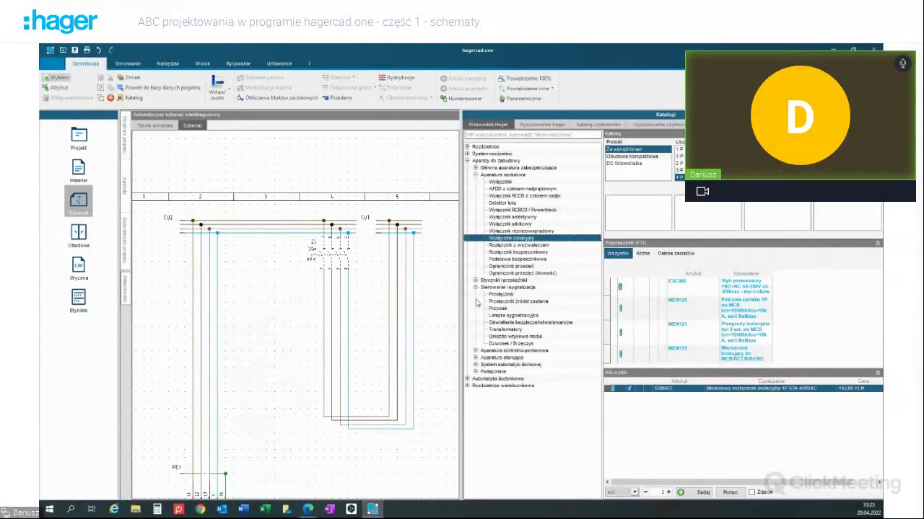
left_click(498, 316)
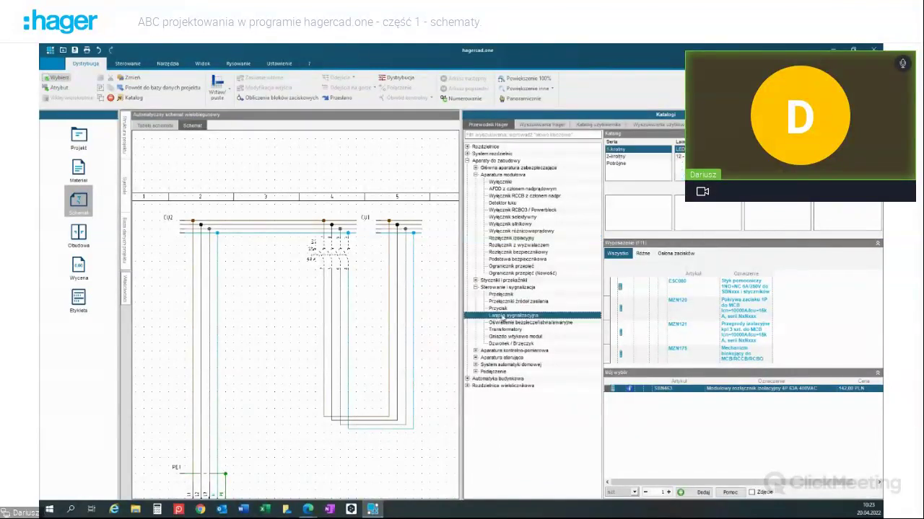
left_click(616, 163)
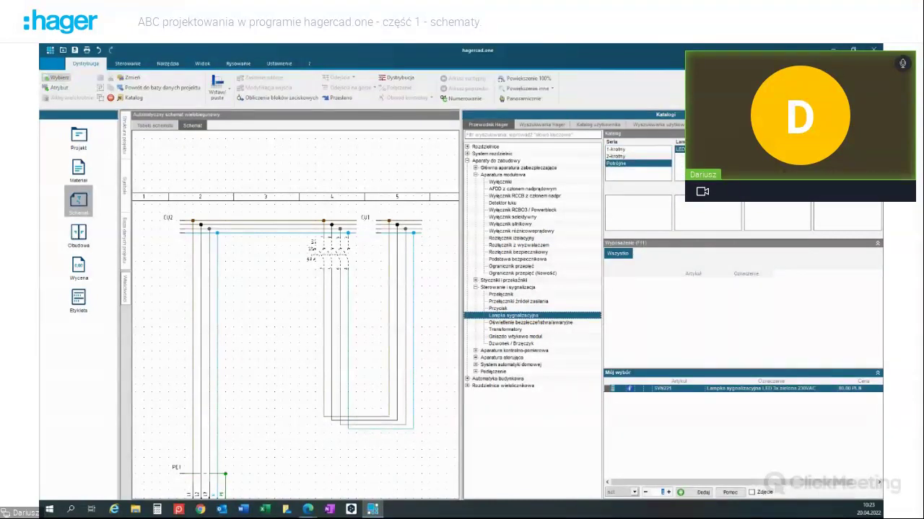
left_click(751, 156)
left_click(702, 493)
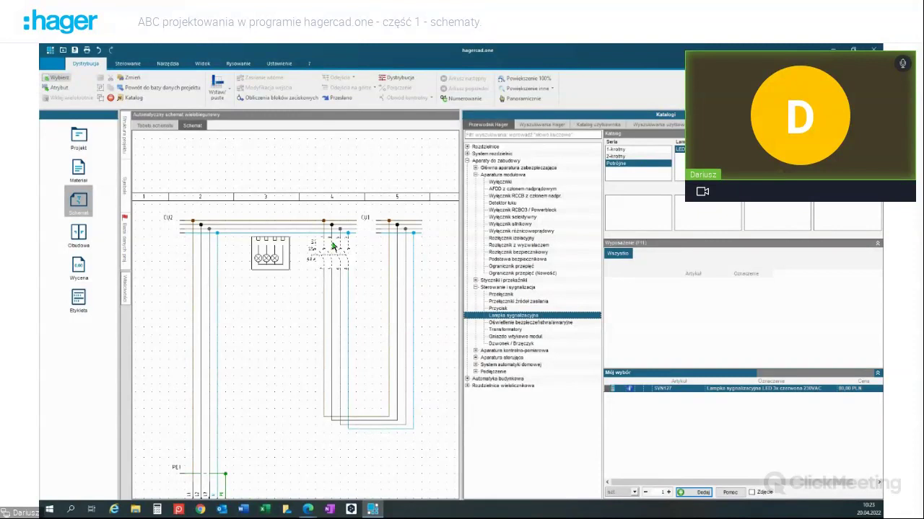
left_click(265, 252)
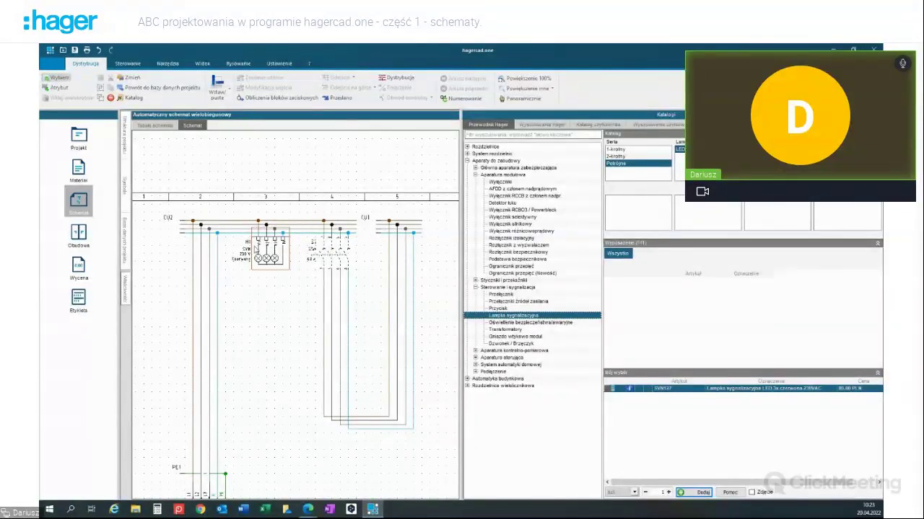
Step: In the schematic table, add a second SVN127 signal lamp in column N1, on the first row after the switch disconnector
scroll(330, 251, "down", 2)
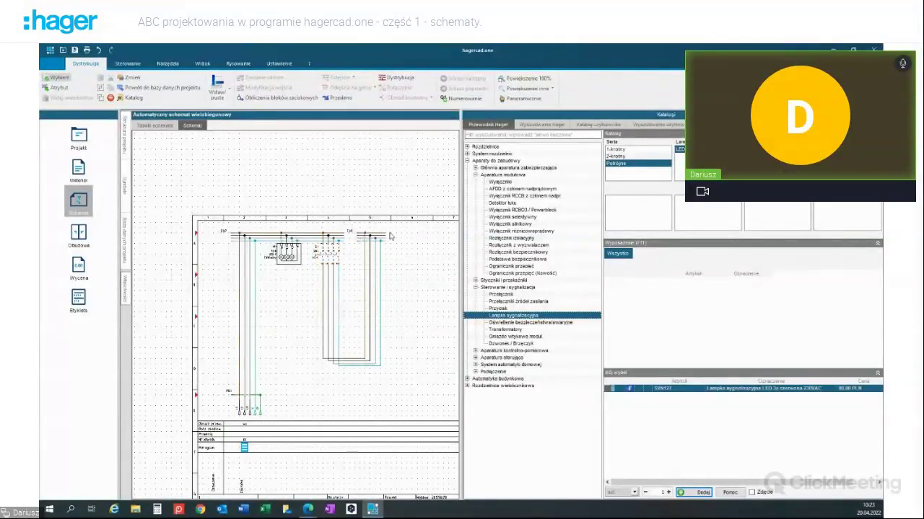
left_click(160, 126)
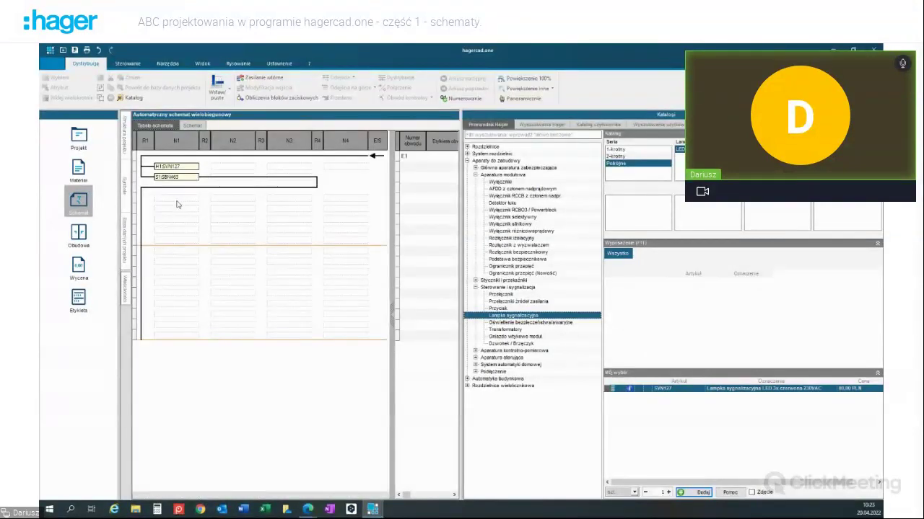
left_click(702, 492)
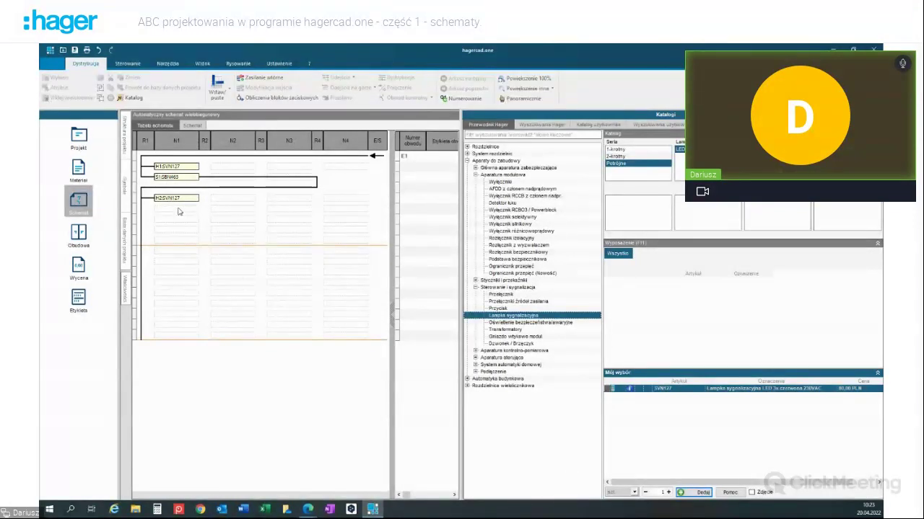
Step: Insert the 4-pole T1+T2 surge arrester SPN901 for a TN-S network in column N1, below the second signal lamp
left_click(180, 209)
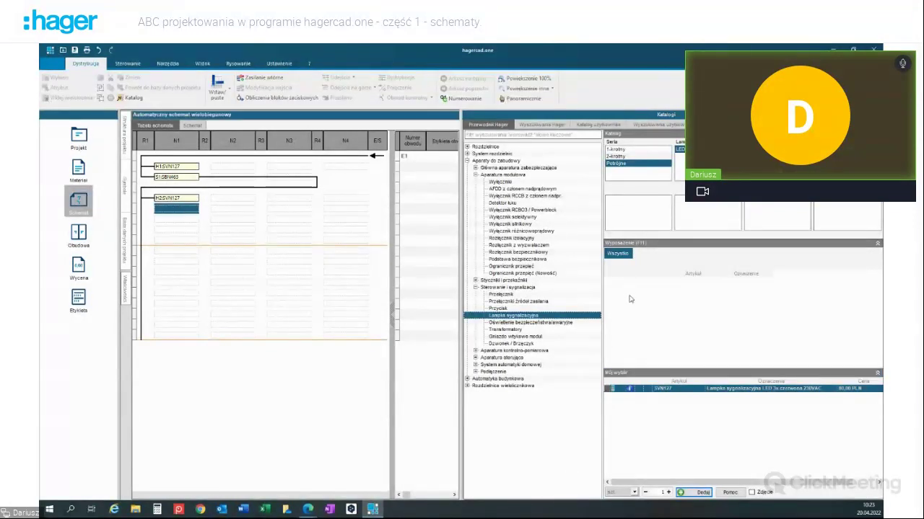
left_click(534, 267)
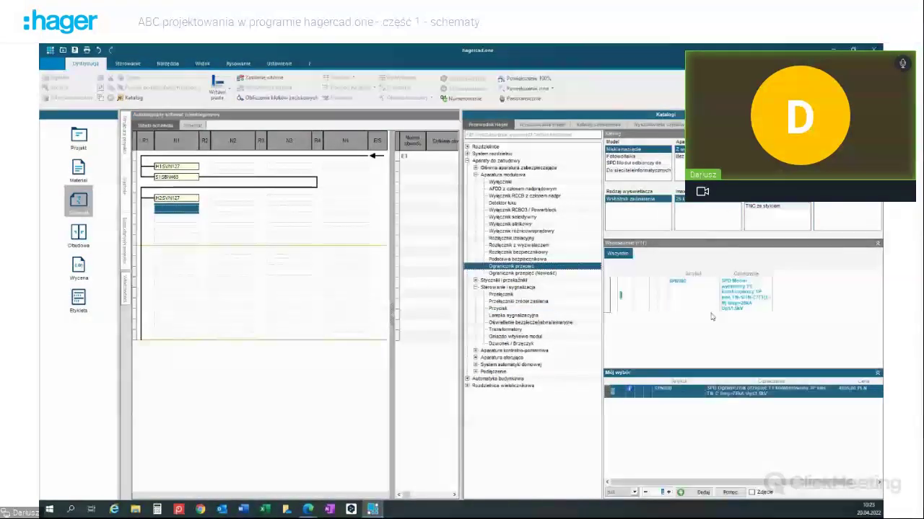
left_click(707, 155)
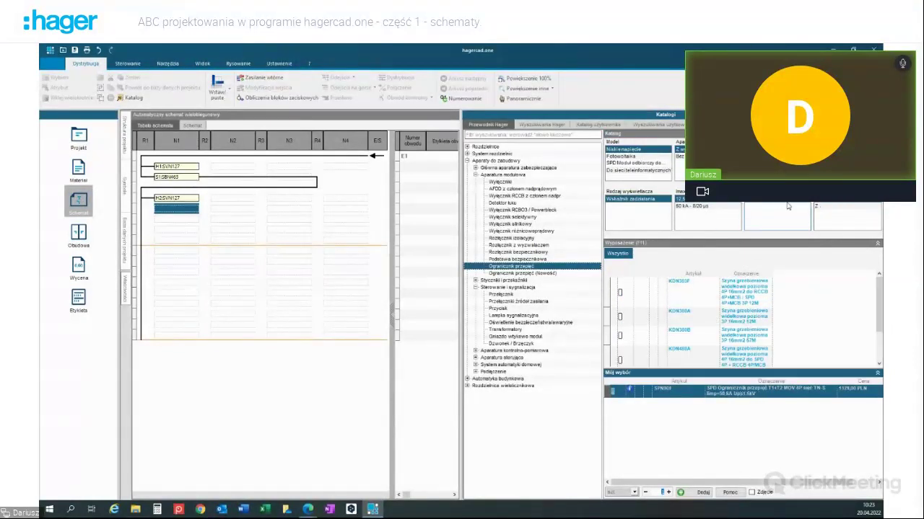
left_click(700, 493)
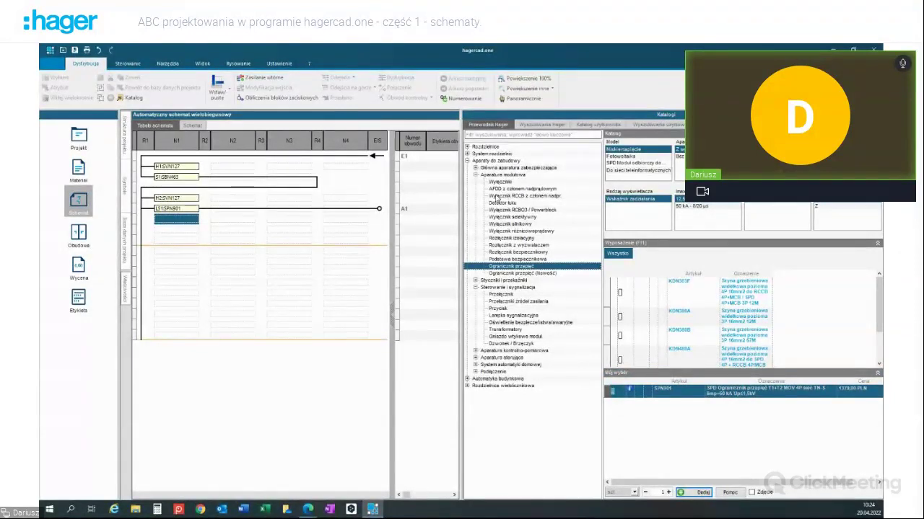
Step: Add two 1P+N 6 kA B 10 A/30 mA type A RCBOs, ADA910D, in column N1 below the surge arrester
left_click(498, 196)
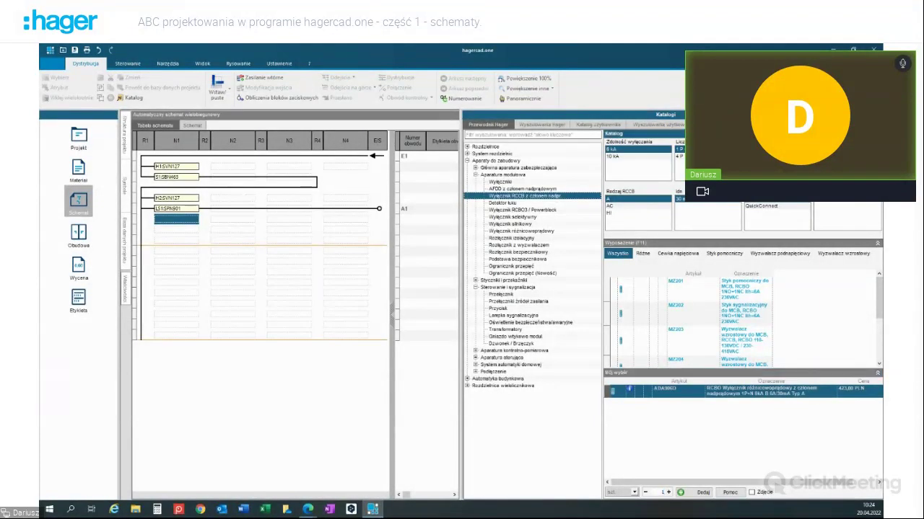
left_click(668, 492)
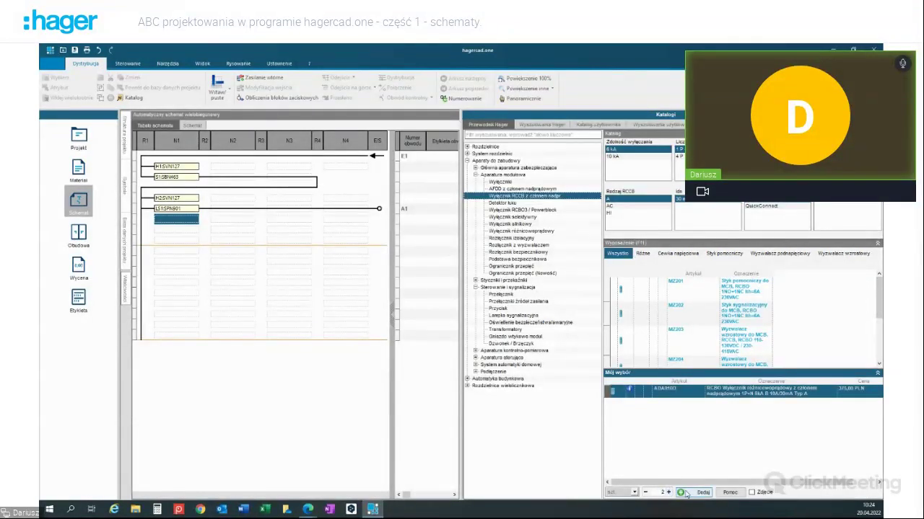
left_click(680, 493)
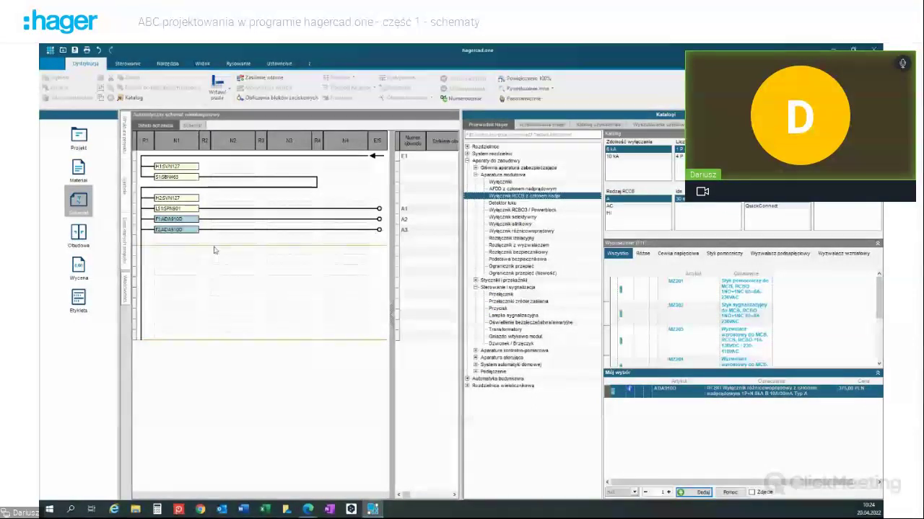
Step: Insert the 1P+N 25 A 30 mA type A residual current breaker CDA225J in column N1, at the start of the next section
left_click(181, 254)
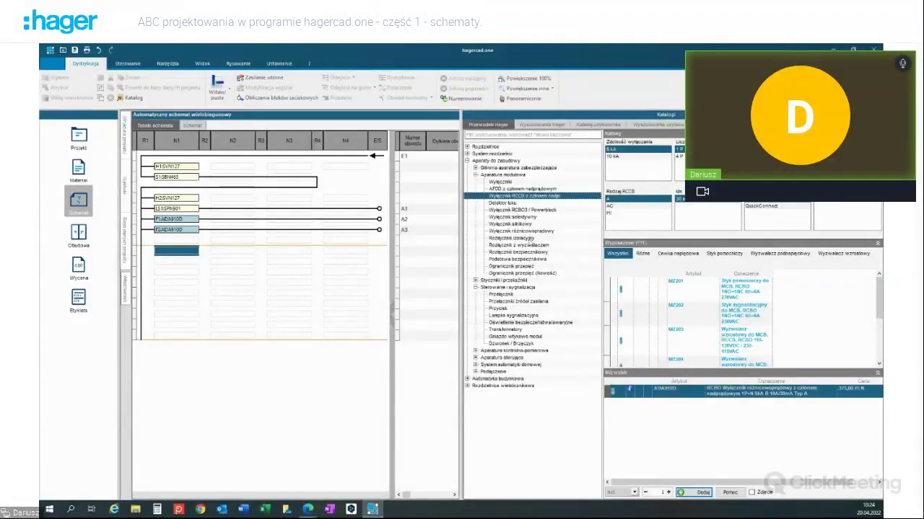
left_click(513, 231)
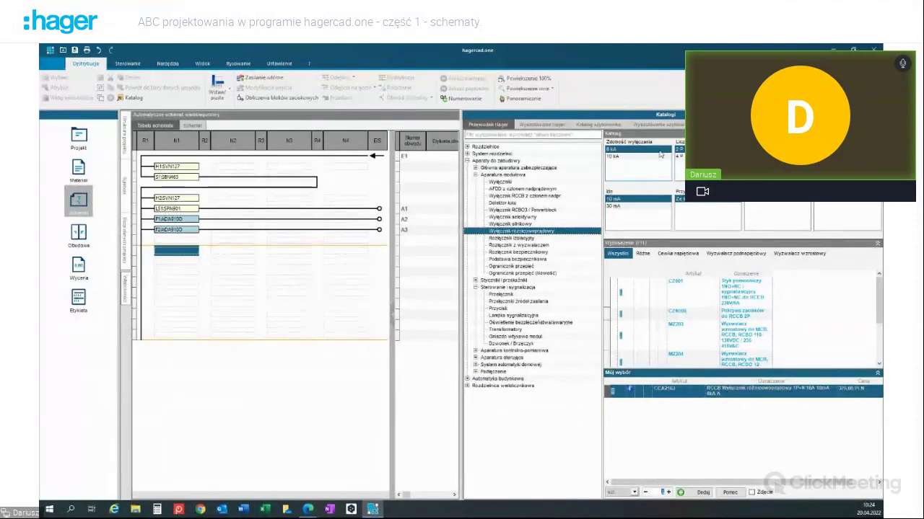
left_click(619, 207)
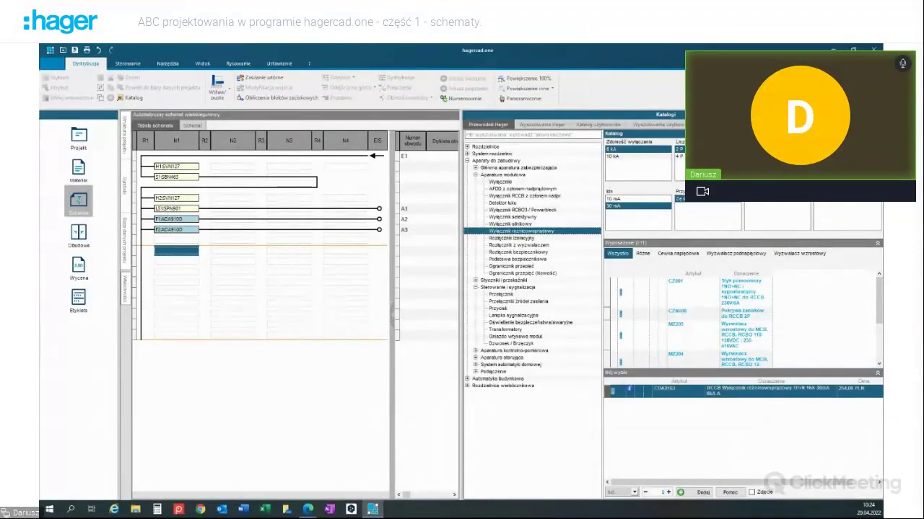
left_click(683, 493)
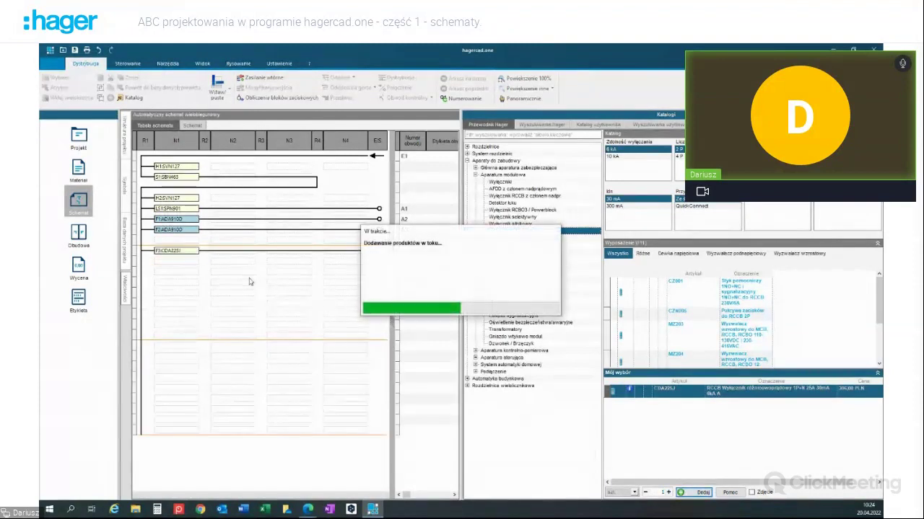
Step: Add three 1-pole 6 kA B 10 A circuit breakers, MBN110E, in column N2 behind the CDA225J residual current breaker
left_click(239, 254)
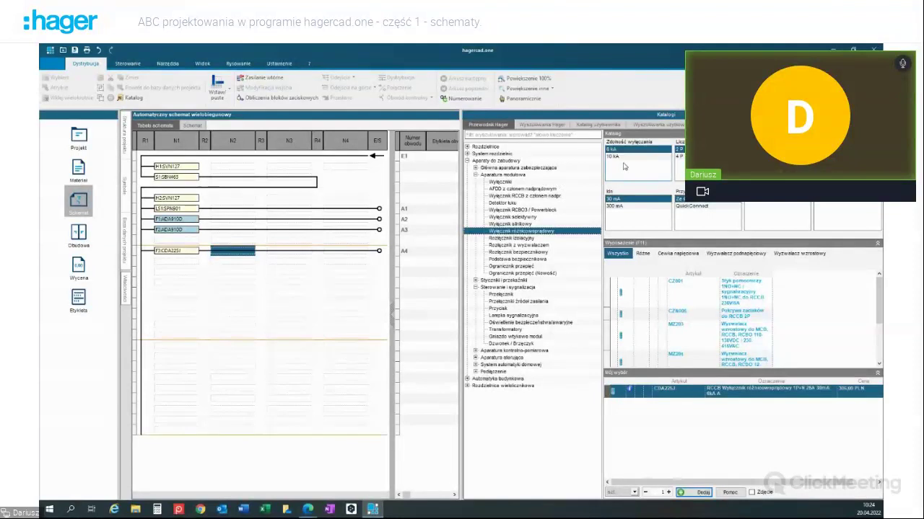
left_click(511, 182)
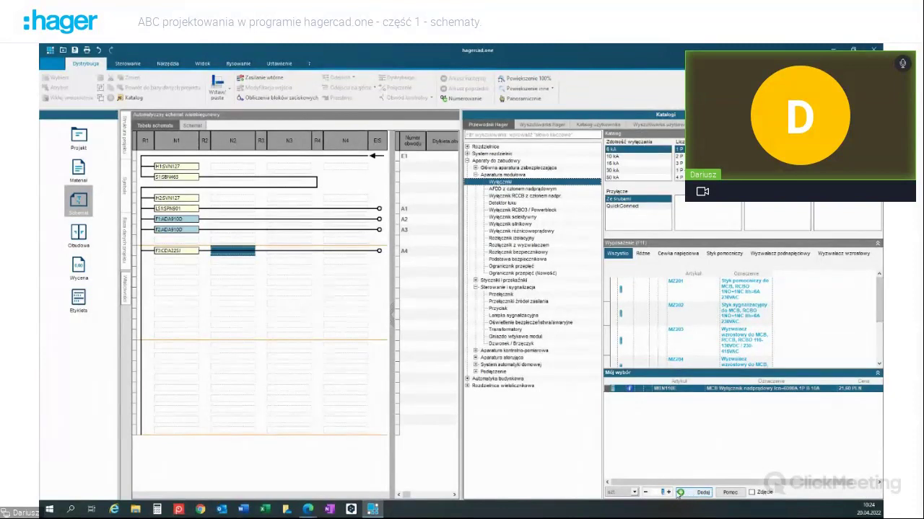
left_click(702, 492)
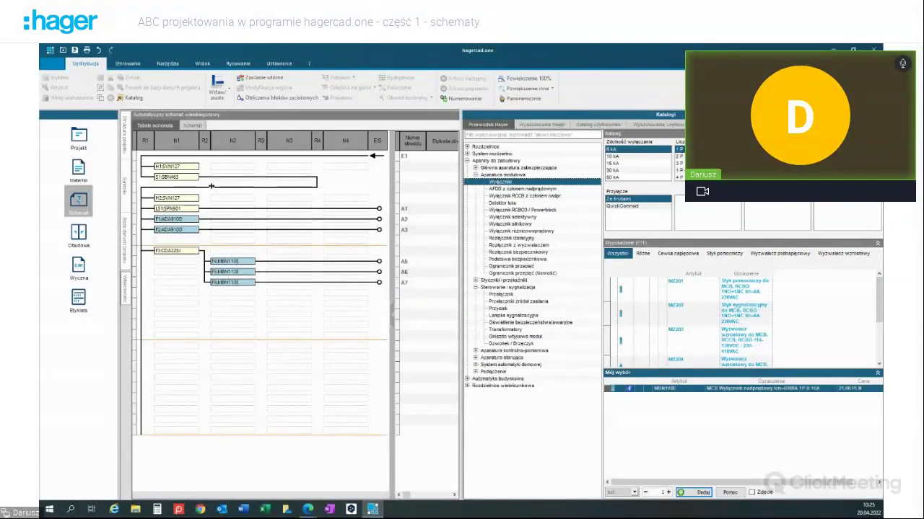
Step: On sheet 2 of the schematic drawing, copy the residual current breaker with its three circuit breakers and paste the group into the free columns
left_click(192, 126)
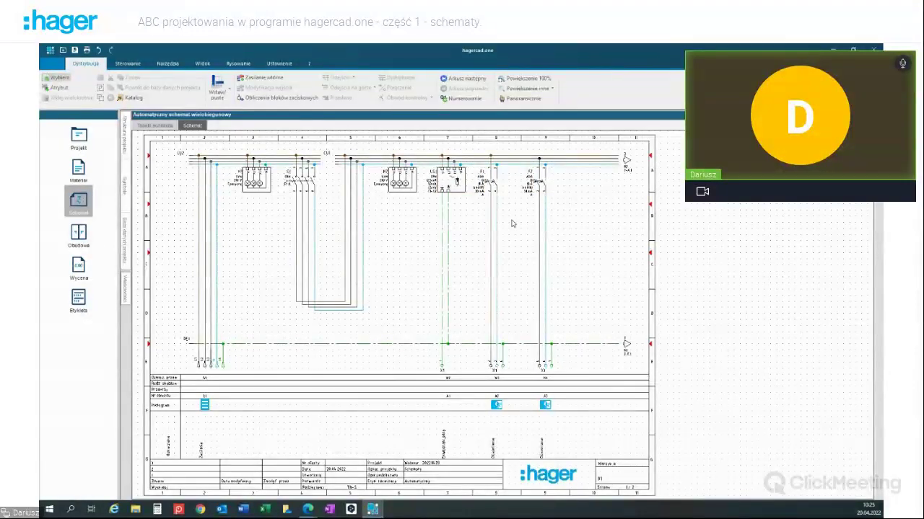
key("Page_Down")
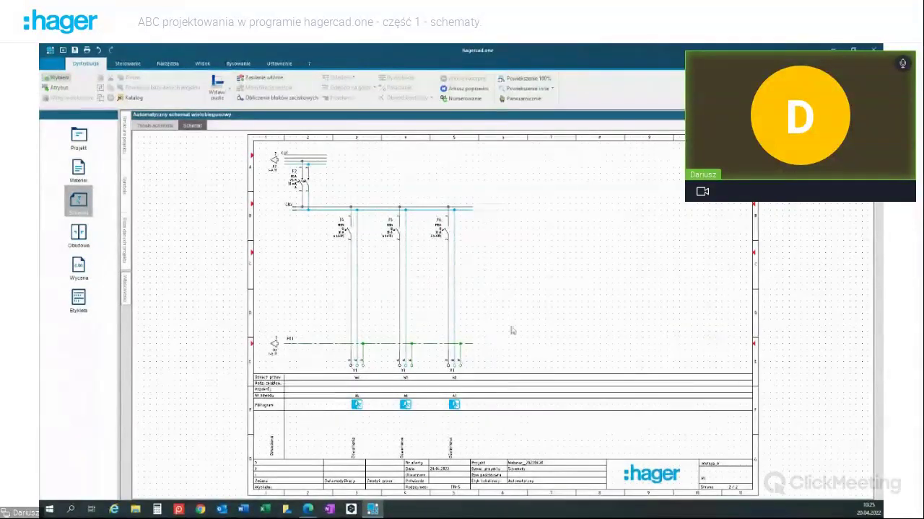
left_click_drag(497, 280, 283, 171)
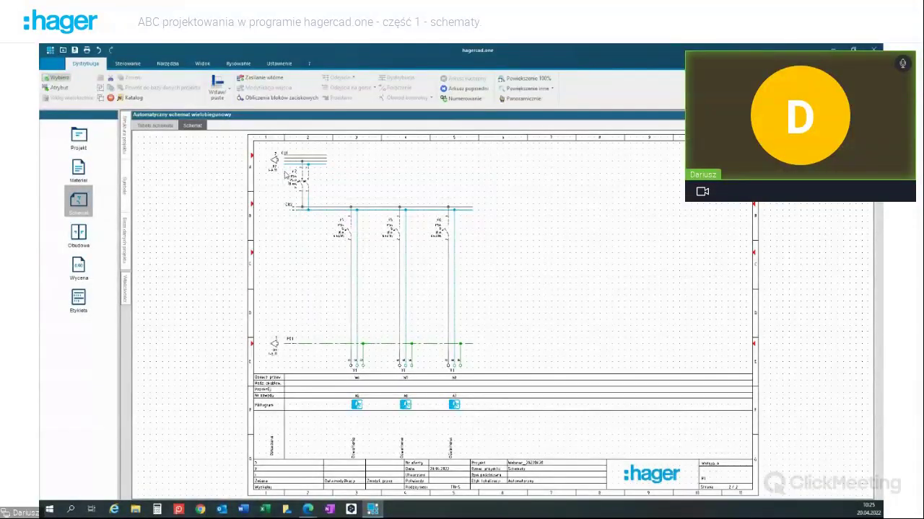
right_click(304, 186)
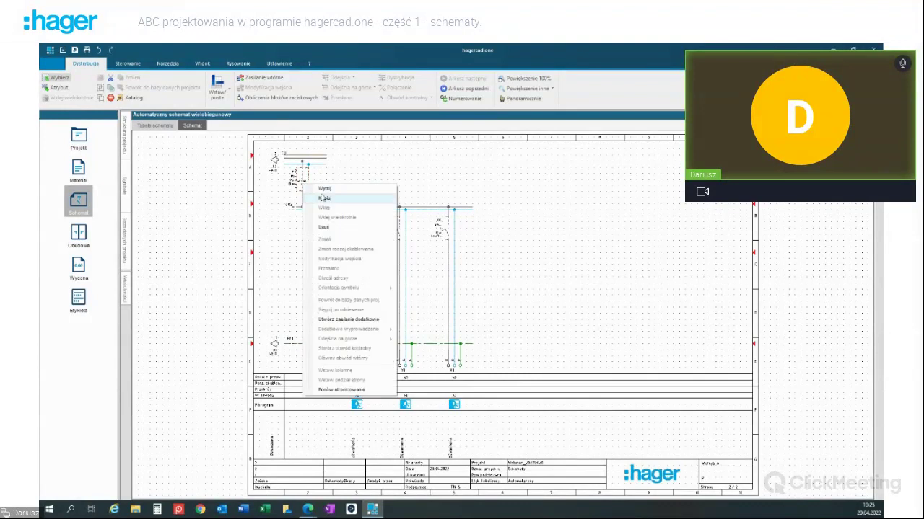
left_click(324, 198)
right_click(572, 200)
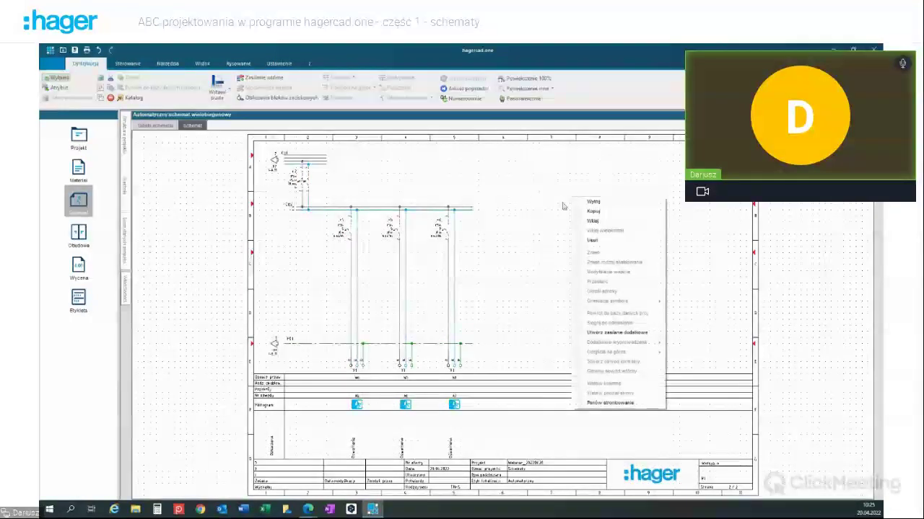
left_click(593, 222)
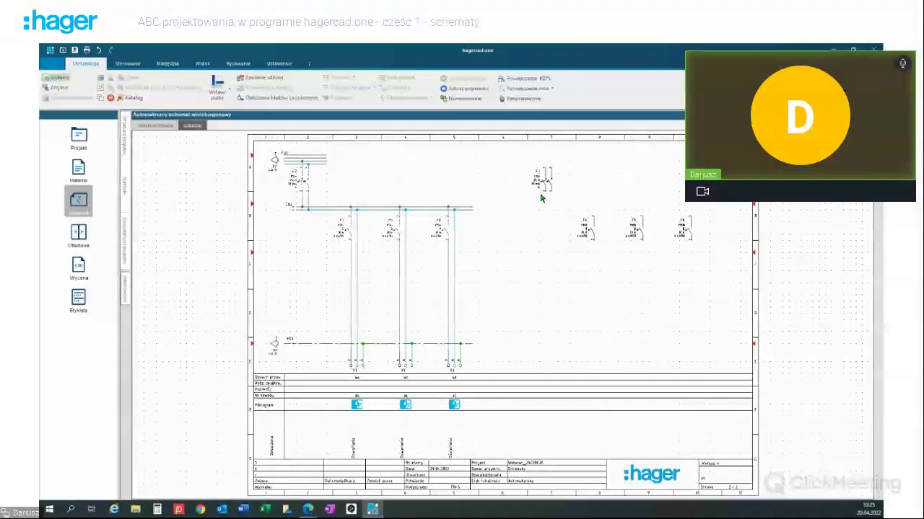
double_click(546, 191)
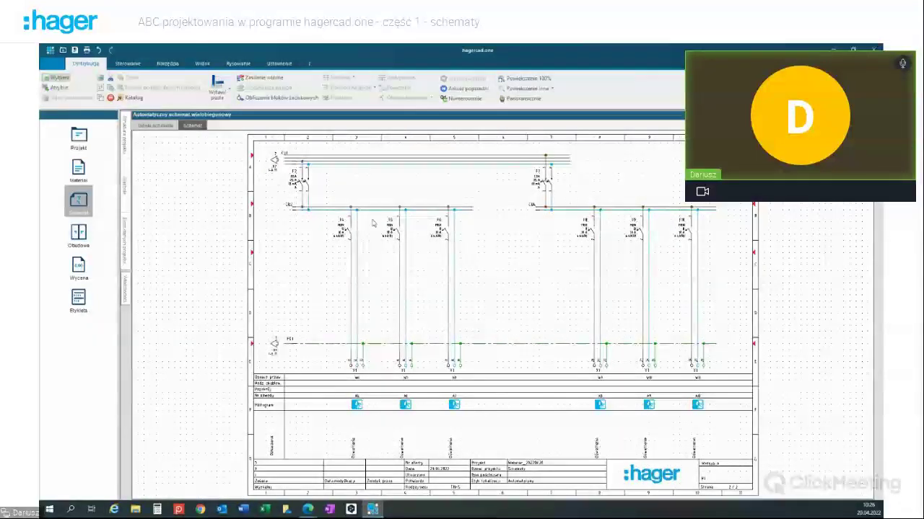
Step: In the schematic table, insert the 3P+N 40 A 30 mA type A QuickConnect residual current breaker CDS440D in column N1 below the second CDA225J group
left_click(154, 126)
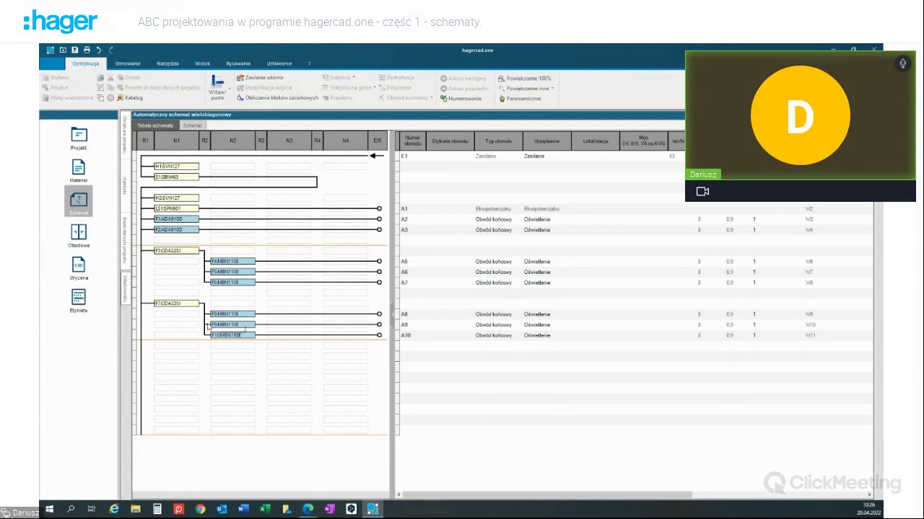
left_click(189, 347)
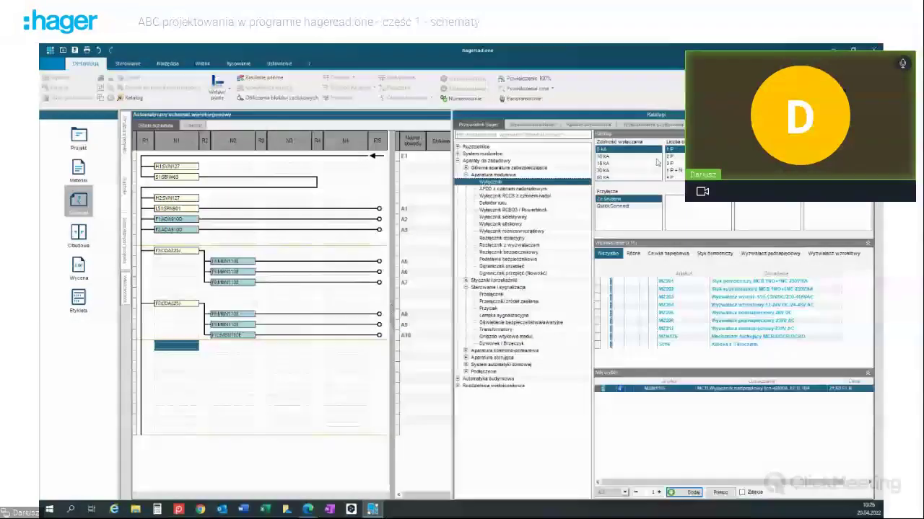
left_click(512, 231)
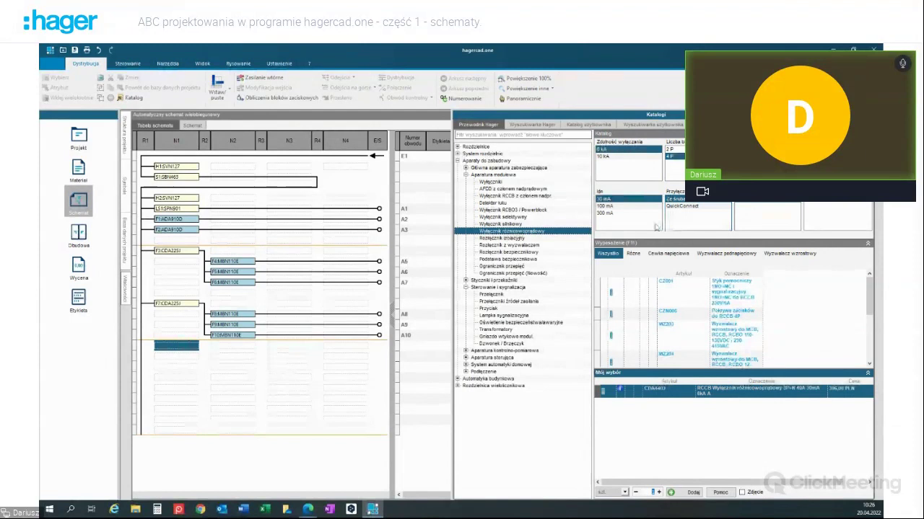
left_click(682, 207)
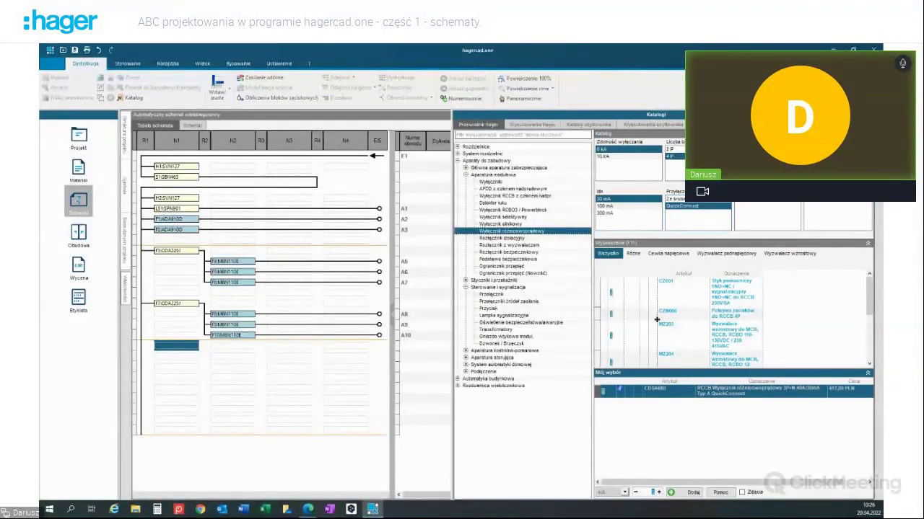
left_click(693, 492)
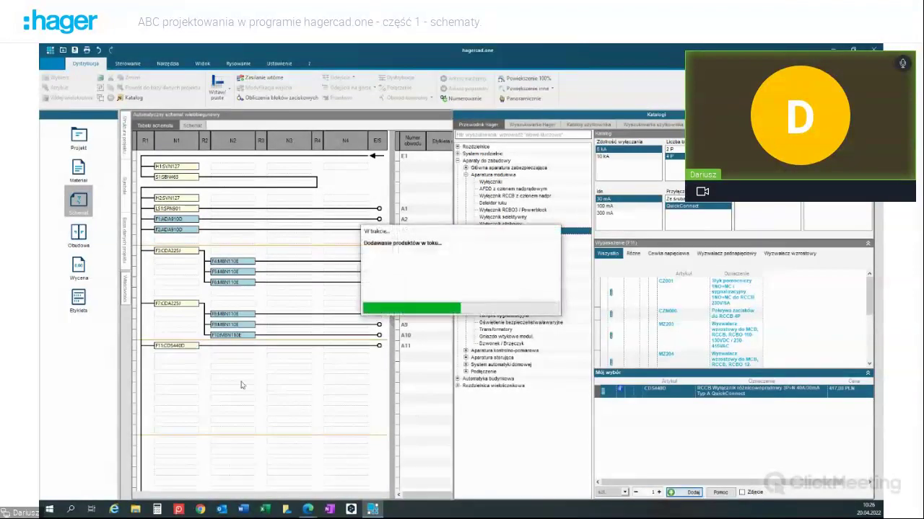
Step: Behind the CDS440D in column N2, add one 3-pole B 16 A circuit breaker MBN316E and three 1-pole B 16 A breakers MBN116E
left_click(233, 350)
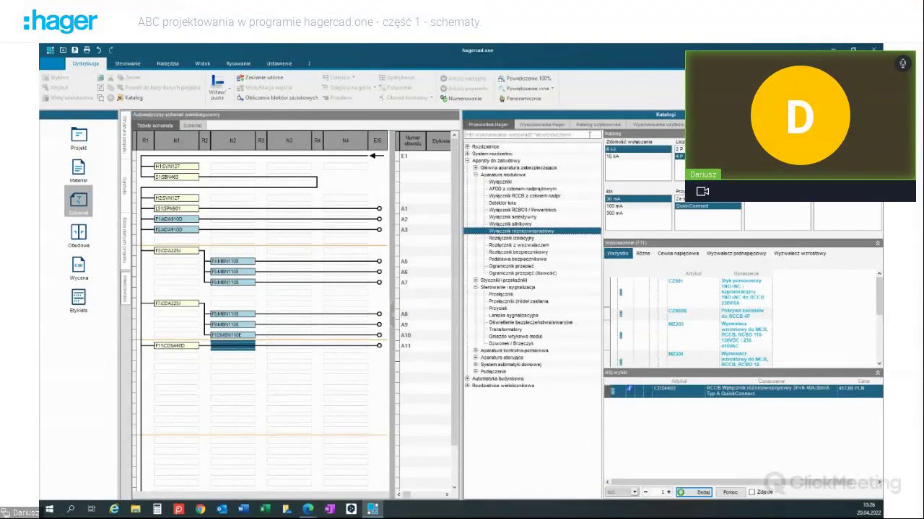
left_click(506, 183)
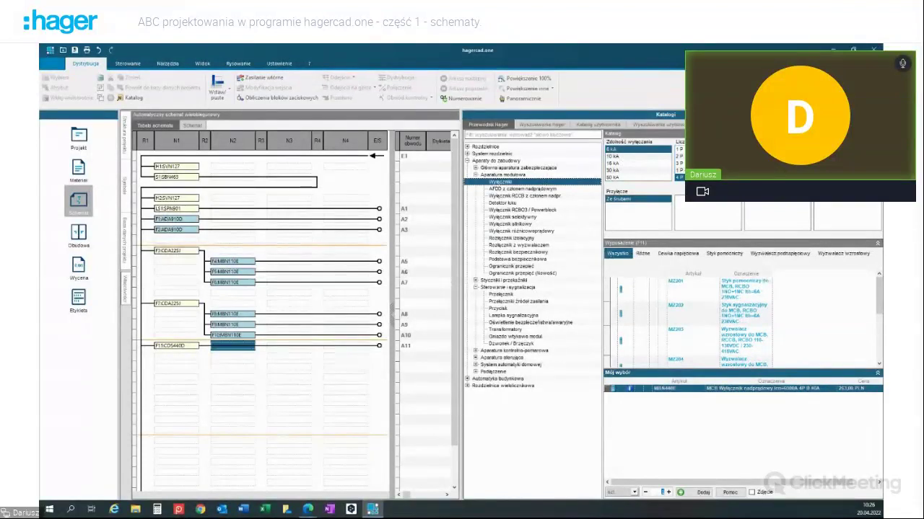
left_click(678, 163)
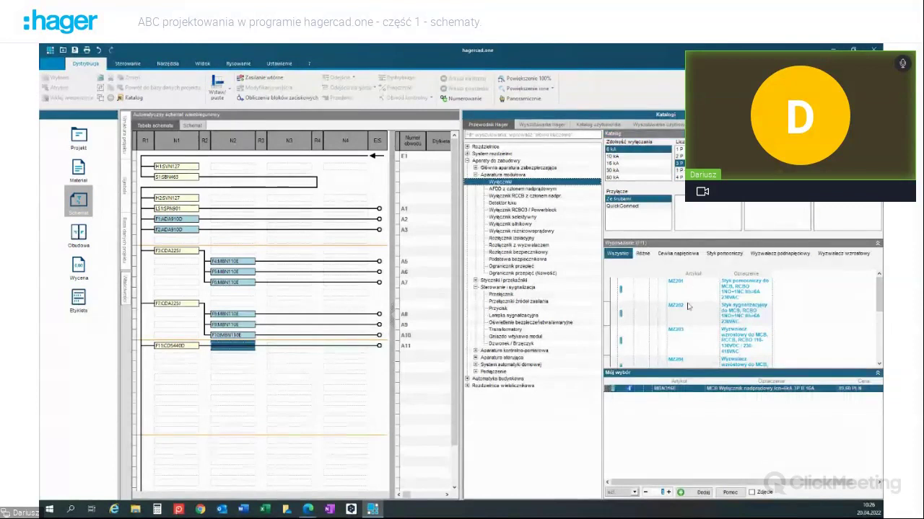
left_click(689, 495)
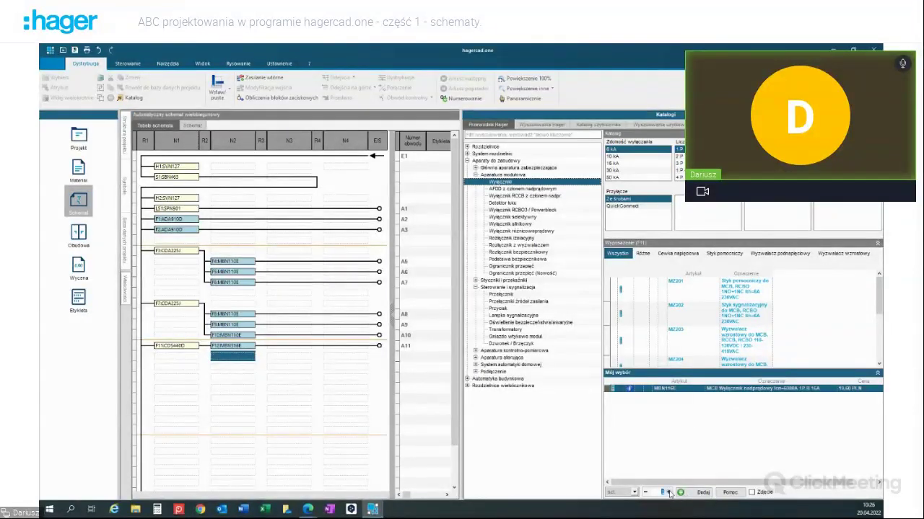
left_click(701, 492)
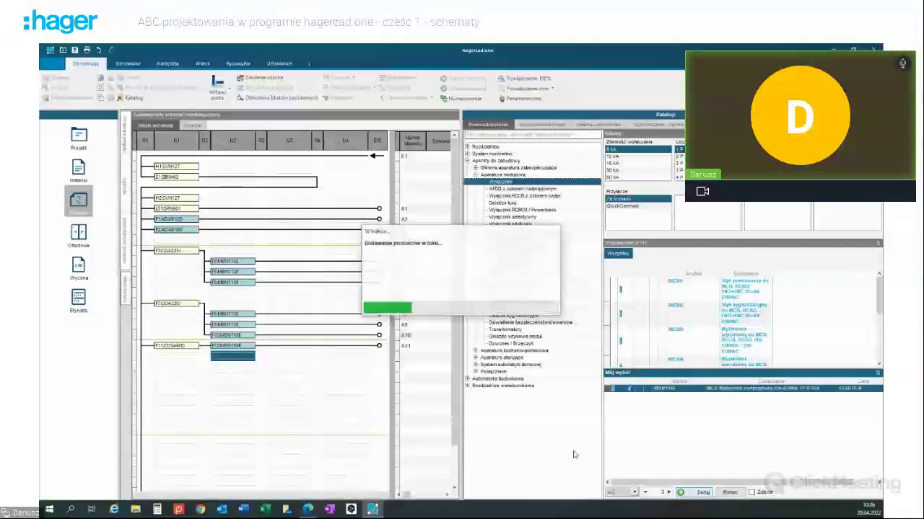
Step: Add two 1-pole 6 kA B 10 A circuit breakers, MBN110E, in column N2 below the B 16 A breakers of the CDS440D group
left_click(240, 401)
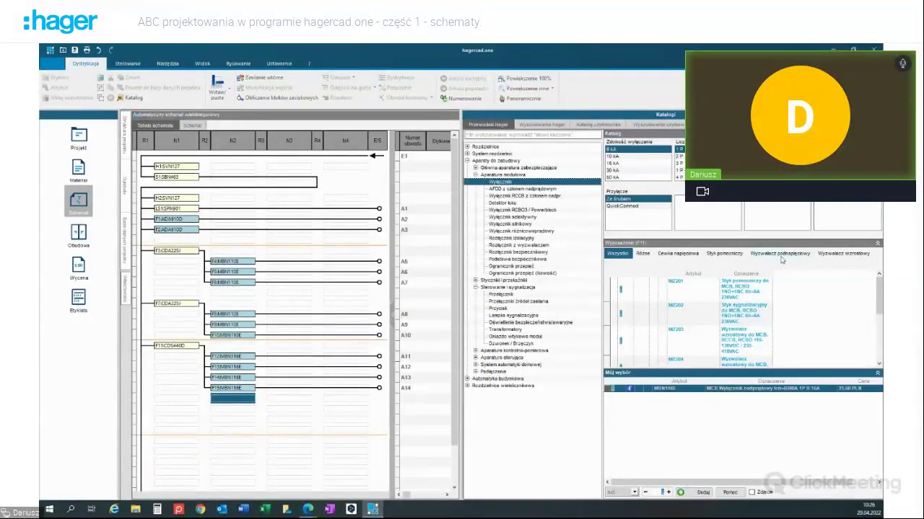
left_click(668, 492)
left_click(680, 492)
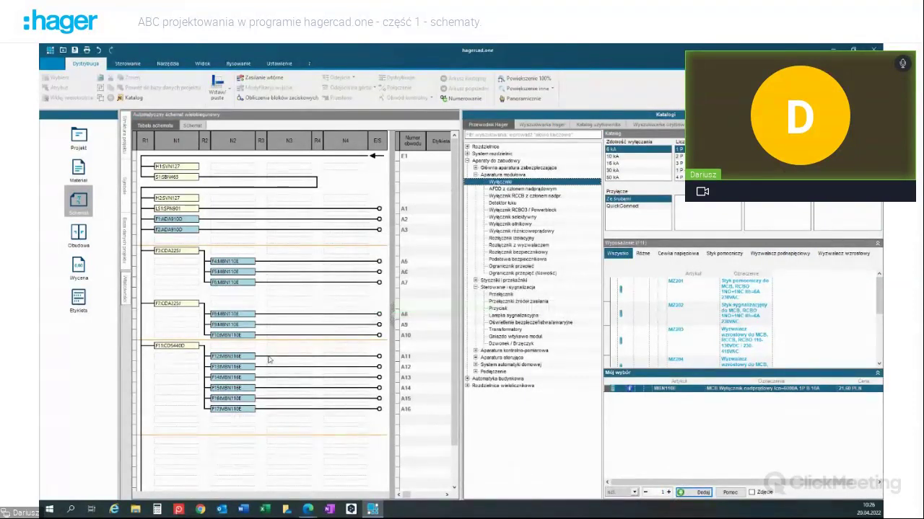
Step: Copy the CDS440D residual current breaker together with its six circuit breakers in the schematic table
scroll(291, 365, "down", 2)
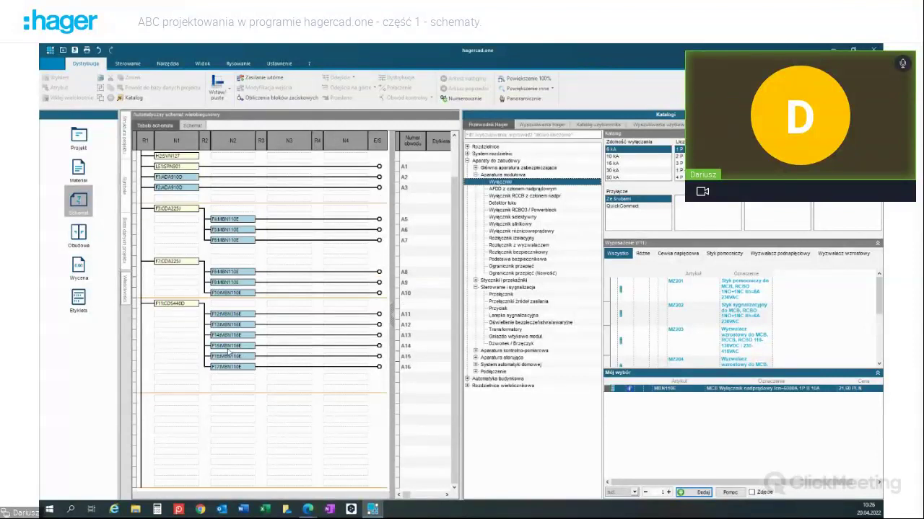
left_click(169, 305)
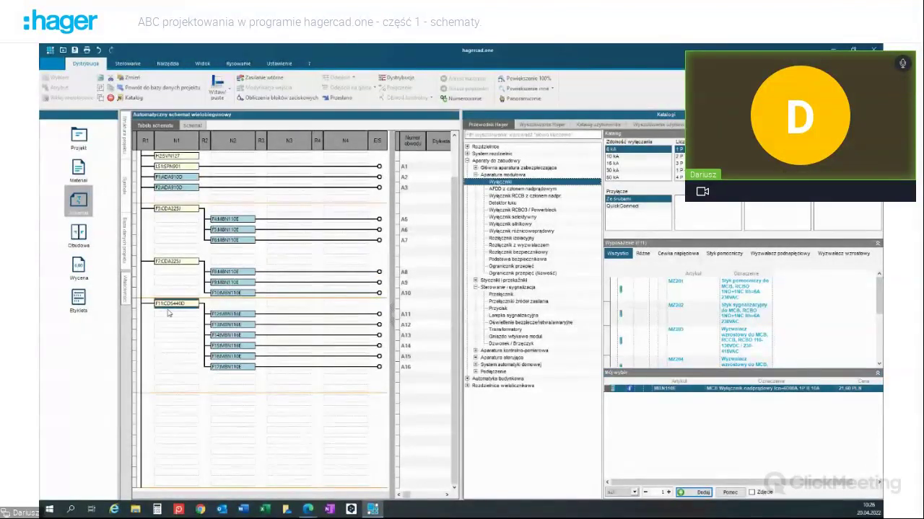
left_click(231, 368, "shift")
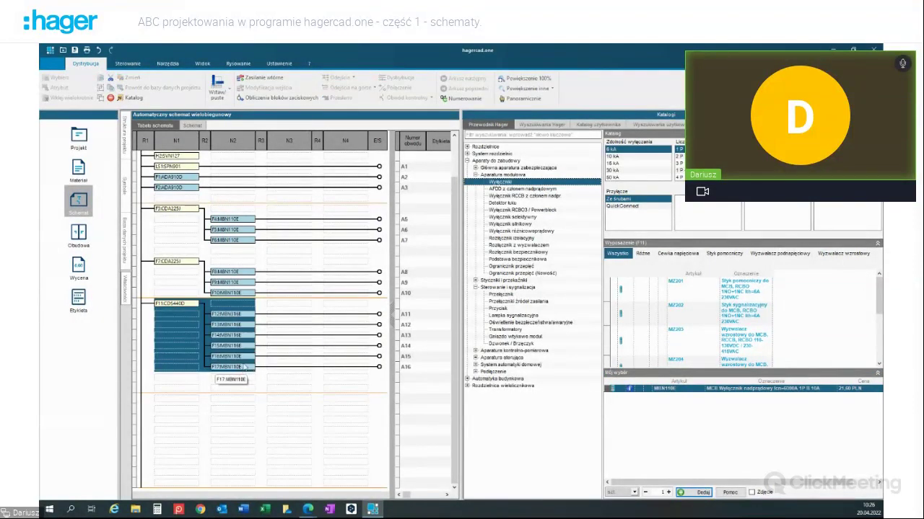
right_click(186, 308)
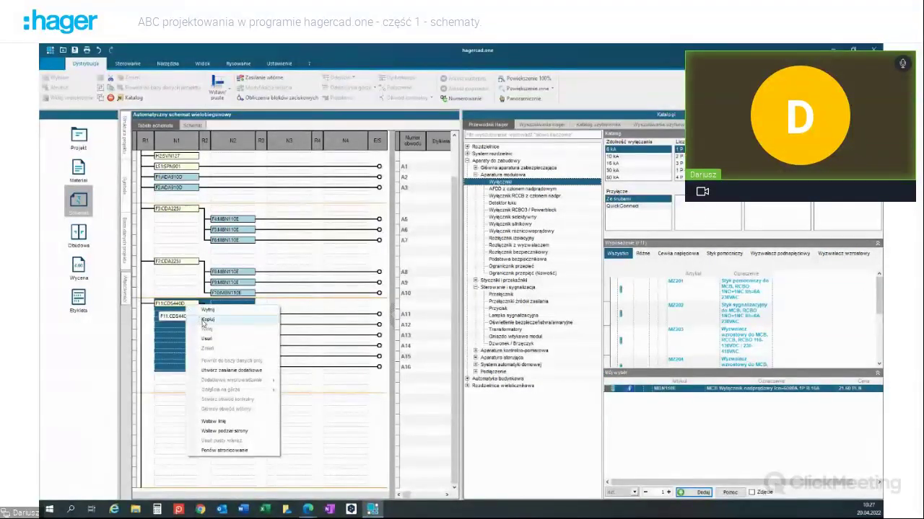
left_click(171, 422)
left_click(183, 408)
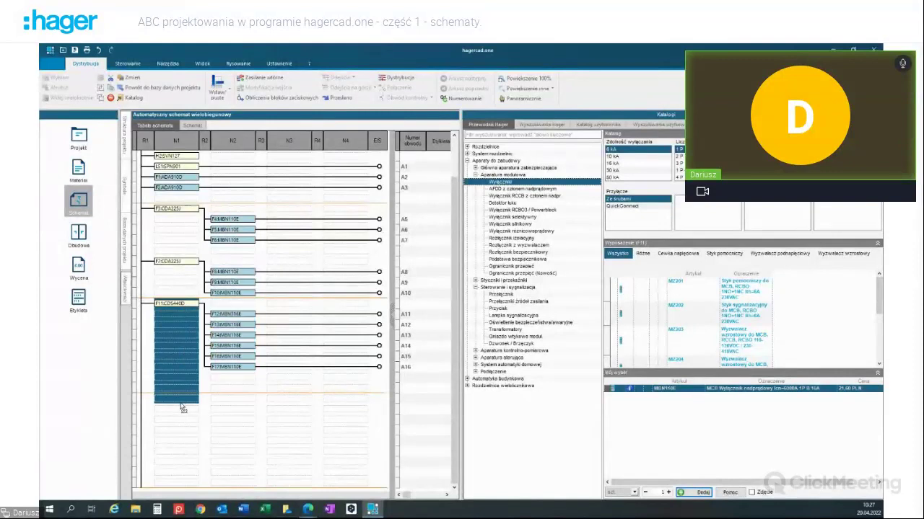
left_click_drag(223, 414, 192, 403)
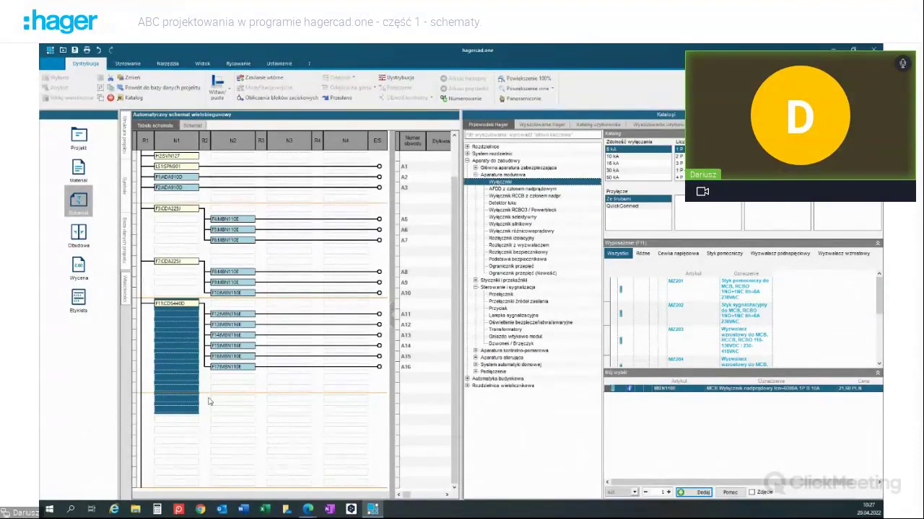
left_click(215, 403, "shift")
left_click(281, 404, "shift")
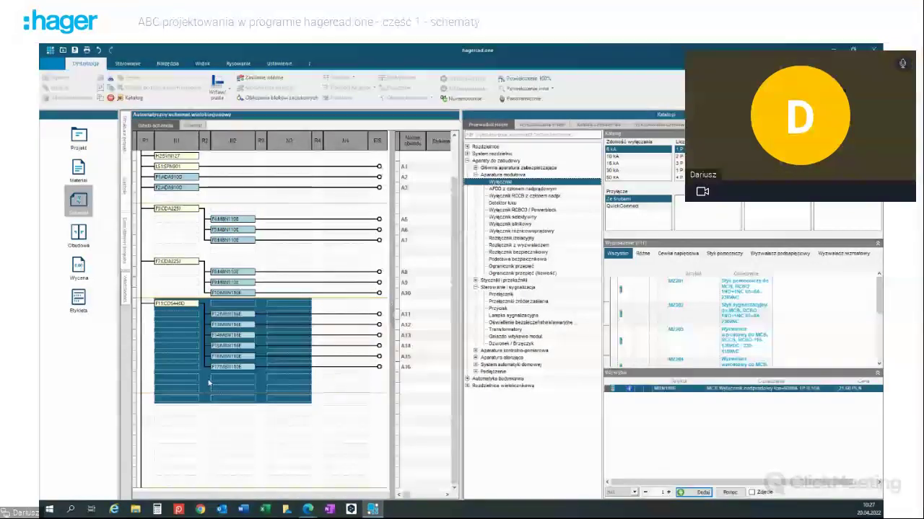
left_click(238, 379, "shift")
left_click(247, 368, "shift")
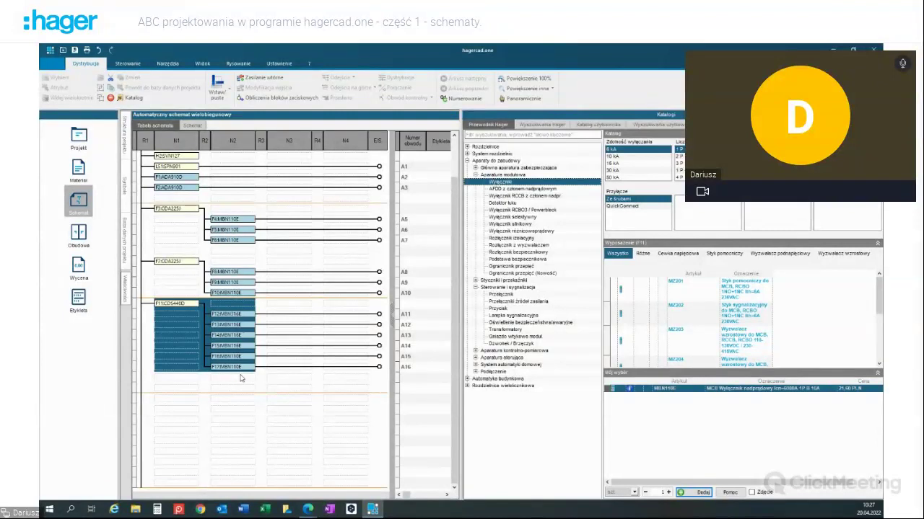
Step: Paste the copied CDS440D group into column N1 at the start of the next section
left_click(182, 402)
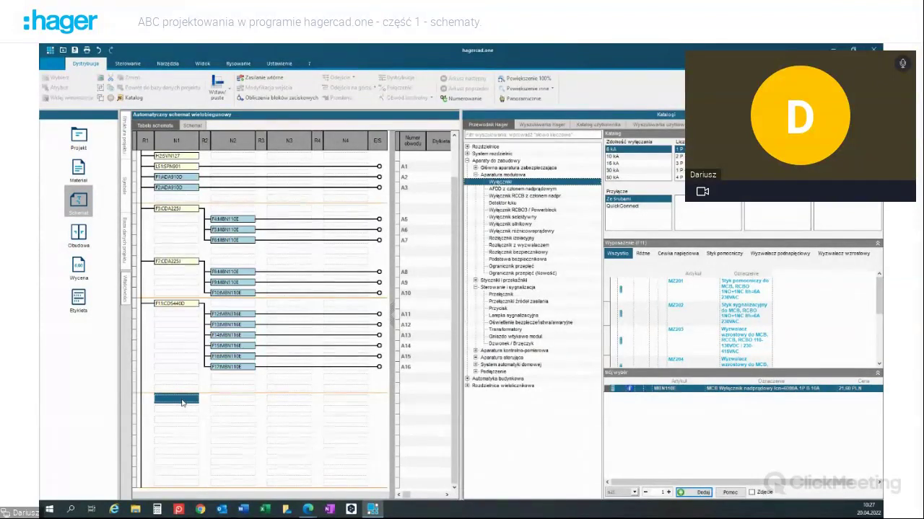
right_click(183, 403)
left_click(216, 373)
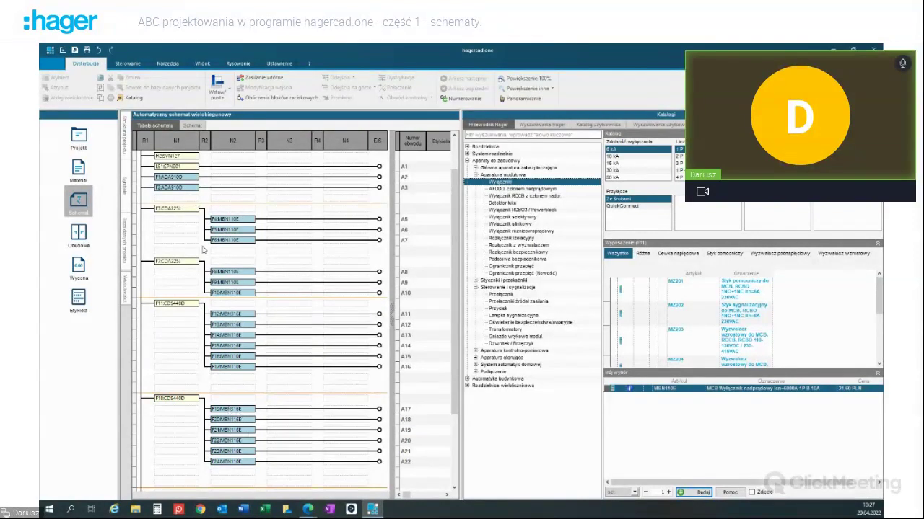
Step: Insert the modular 1P+N D02 63 A fuse switch disconnector L75M in column N1, in the section below the pasted group
scroll(199, 264, "down", 2)
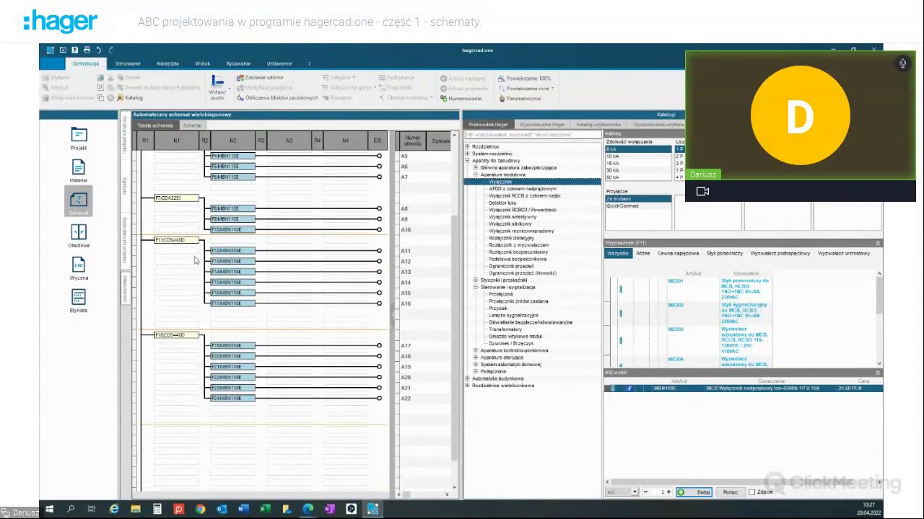
left_click(177, 431)
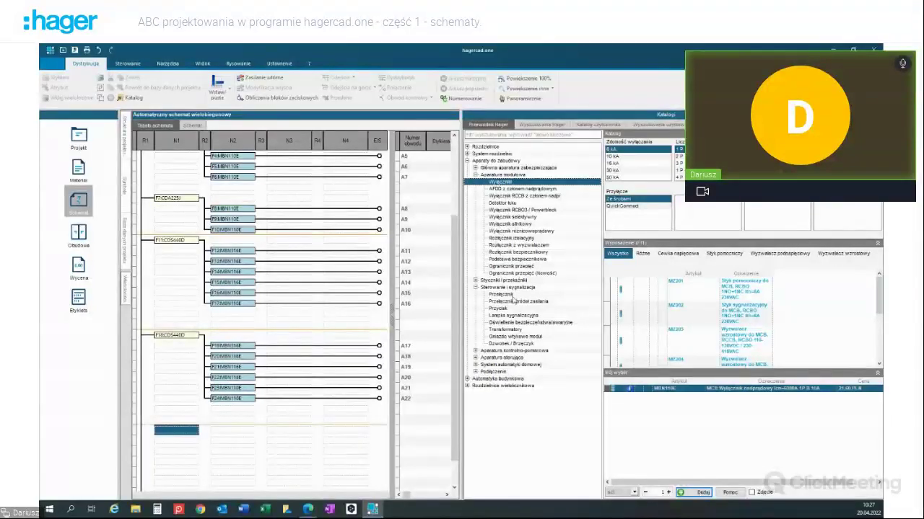
left_click(510, 252)
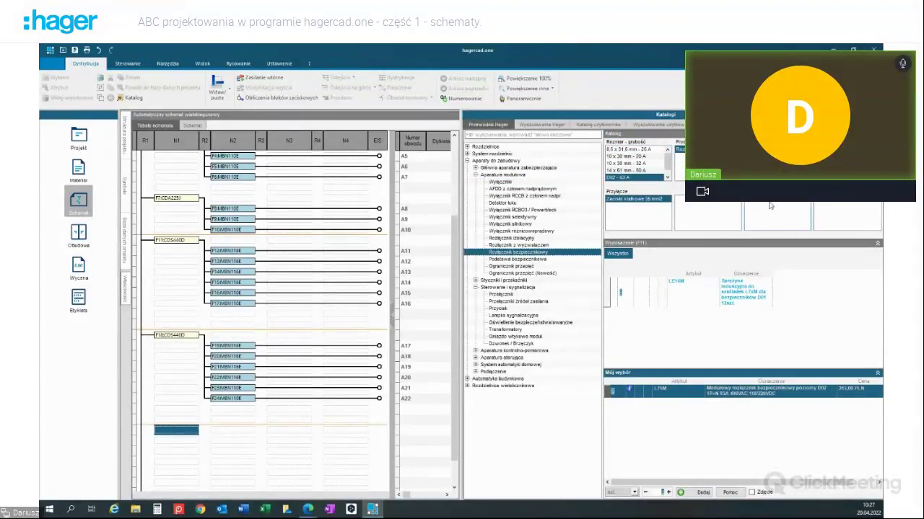
left_click(692, 491)
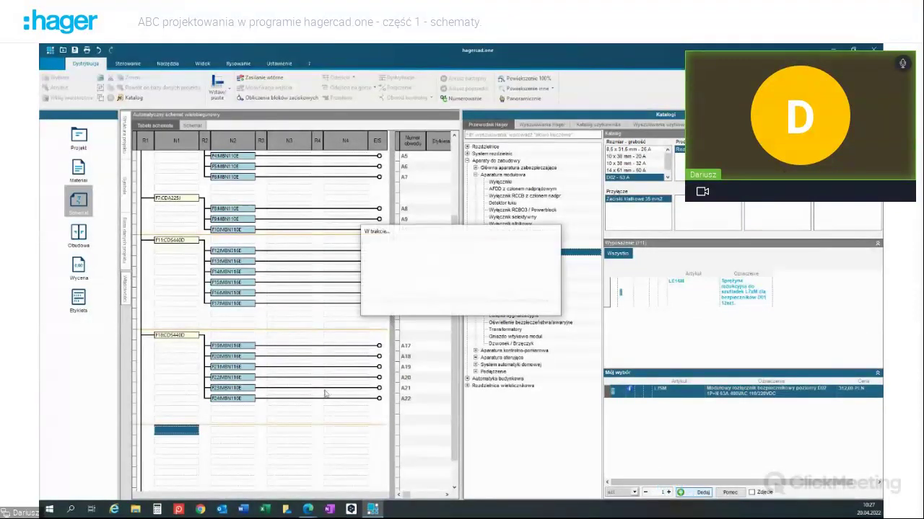
Step: Add the 1P+N 25 A 30 mA type A residual current breaker CDA225J in column N2 behind the fuse switch disconnector
left_click(233, 433)
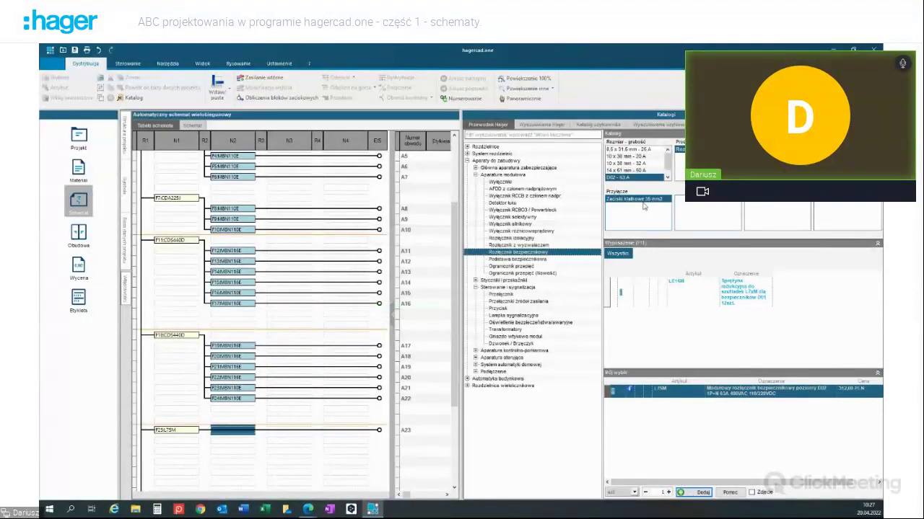
left_click(535, 232)
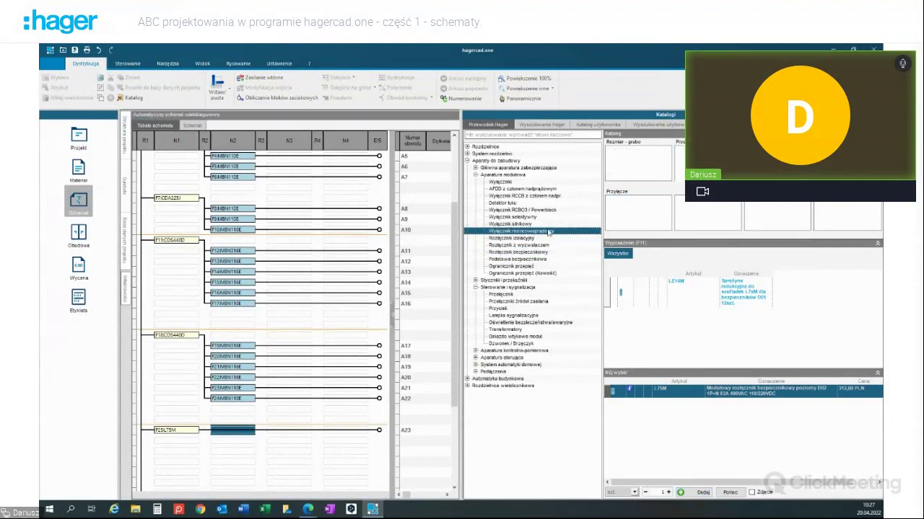
left_click(618, 206)
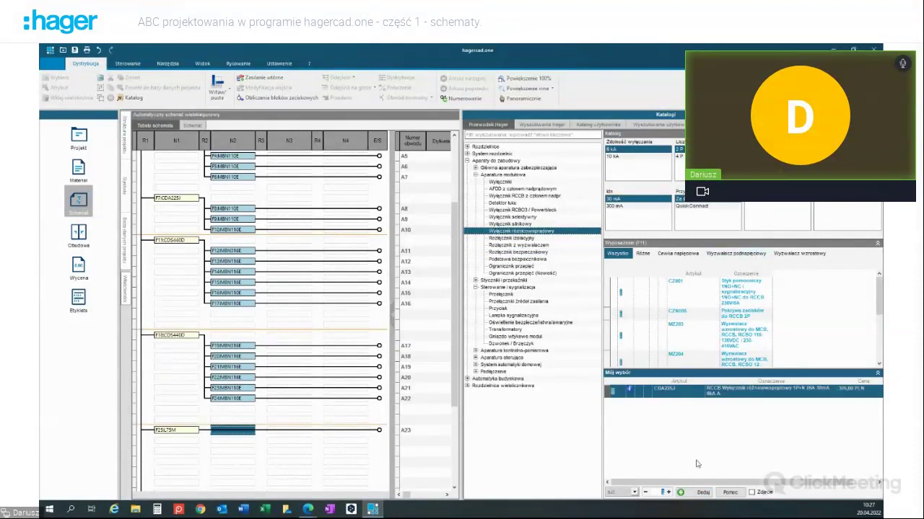
left_click(703, 492)
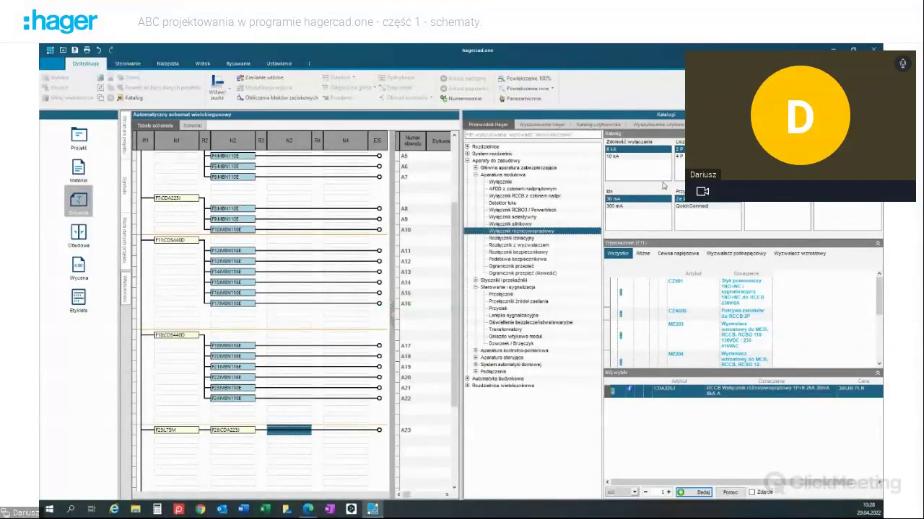
Step: Add the 1-pole 6 kA B 25 A circuit breaker MBN125E in column N3 behind the new CDA225J
left_click(508, 183)
left_click(678, 149)
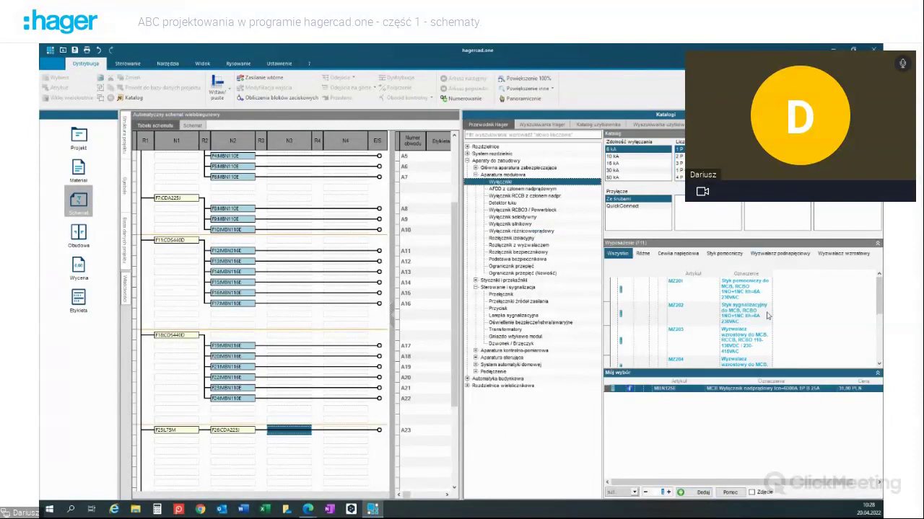
left_click(691, 493)
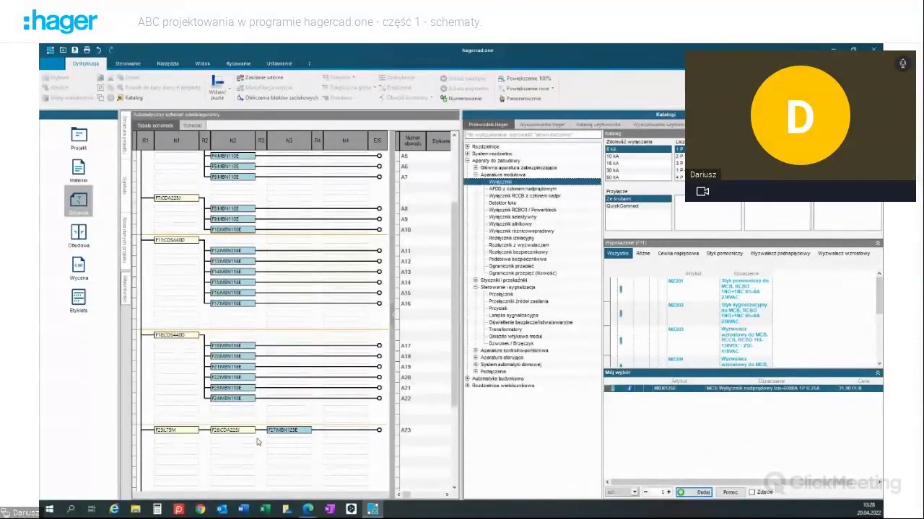
scroll(254, 430, "up", 1)
scroll(254, 430, "up", 2)
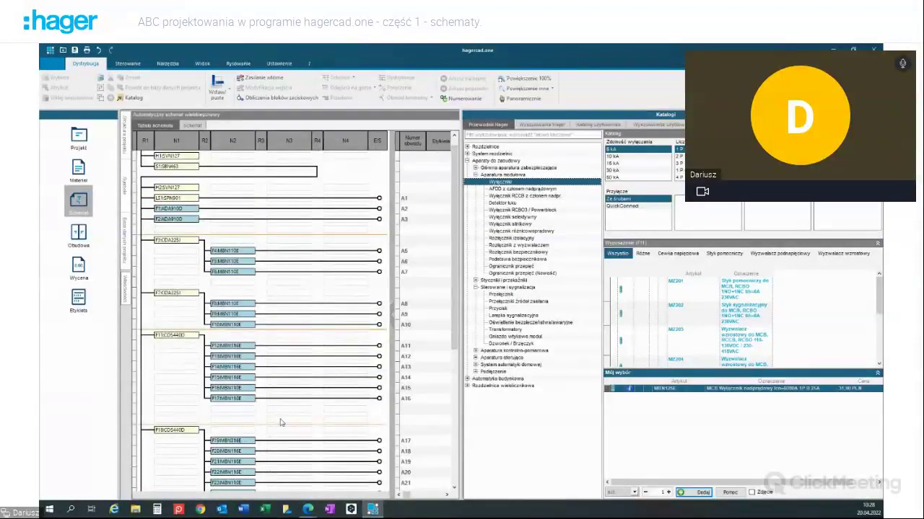
scroll(270, 377, "down", 3)
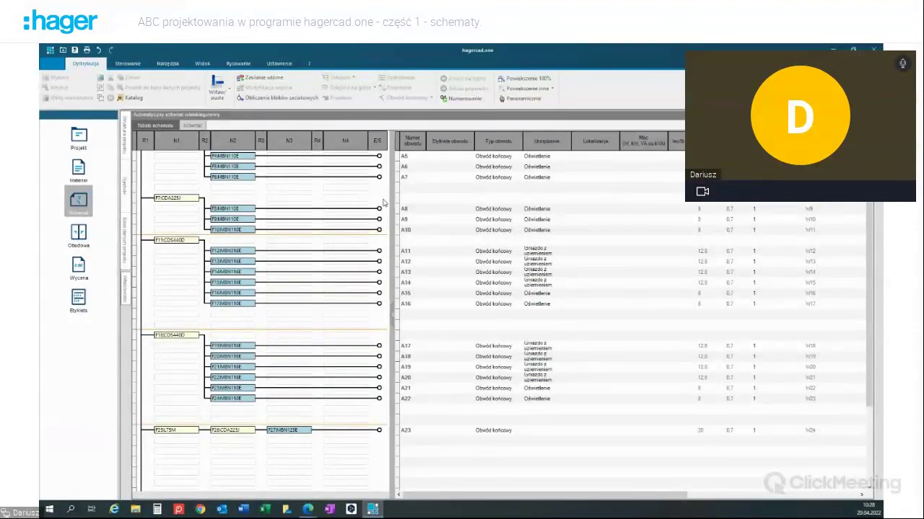
scroll(625, 274, "up", 3)
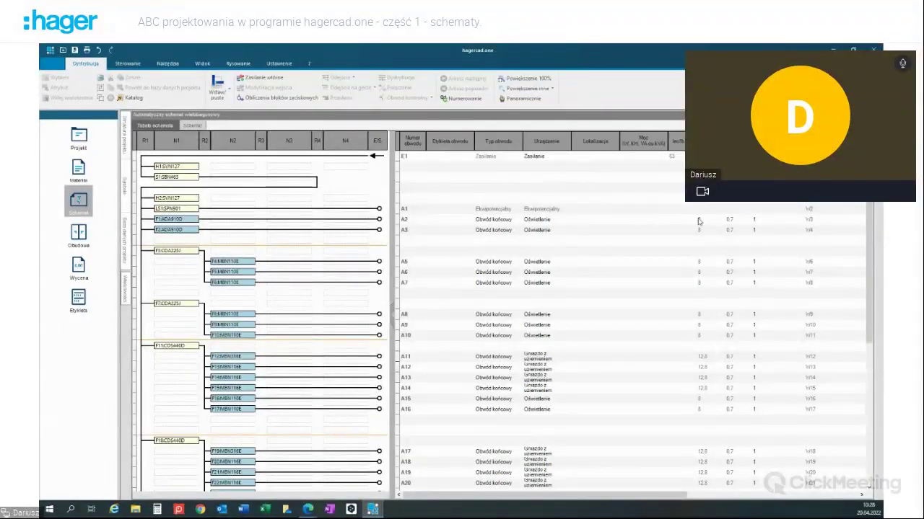
Step: Assign circuit A1 a single conductor cable (Przewód), PE, type H07V-R, copper, 1x10 mm², in the schematic table
left_click(391, 315)
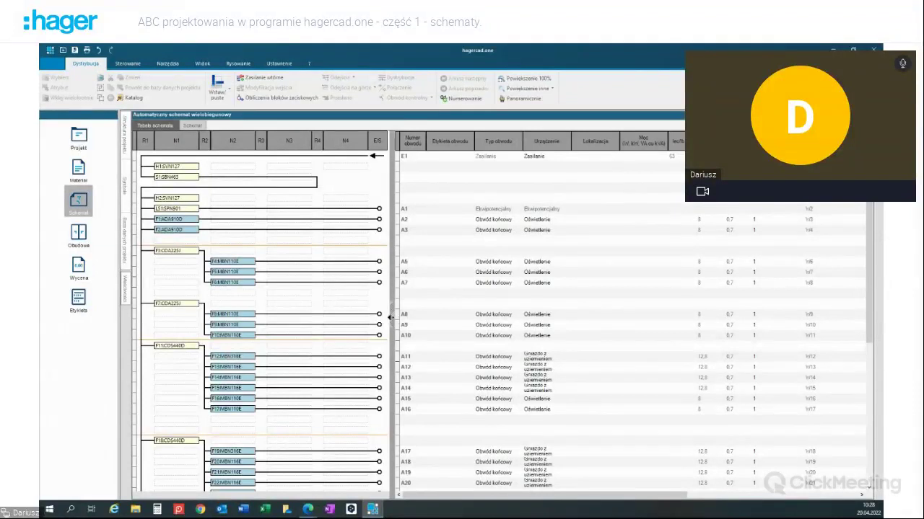
left_click(390, 315)
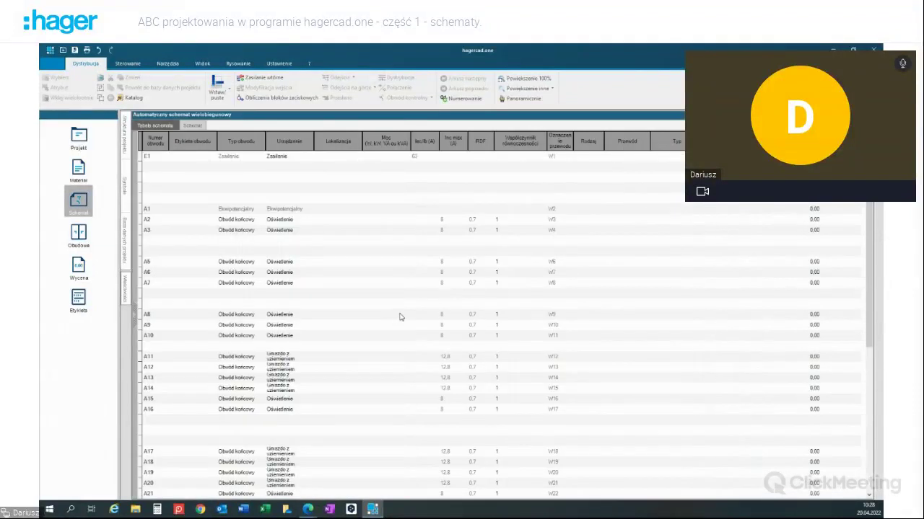
double_click(625, 210)
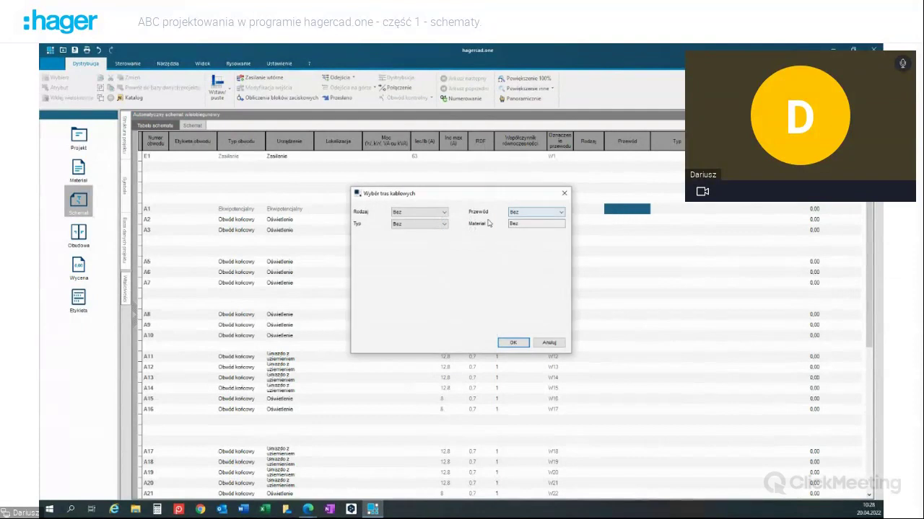
left_click(425, 212)
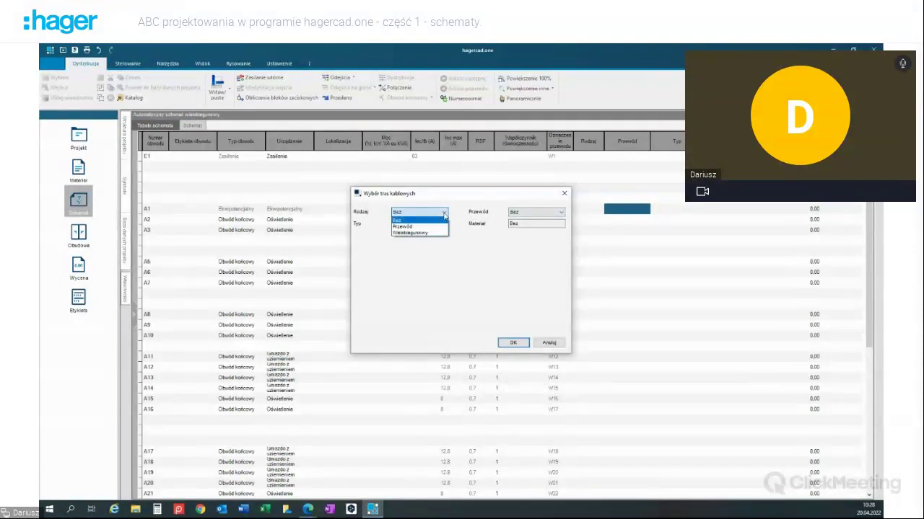
left_click(431, 227)
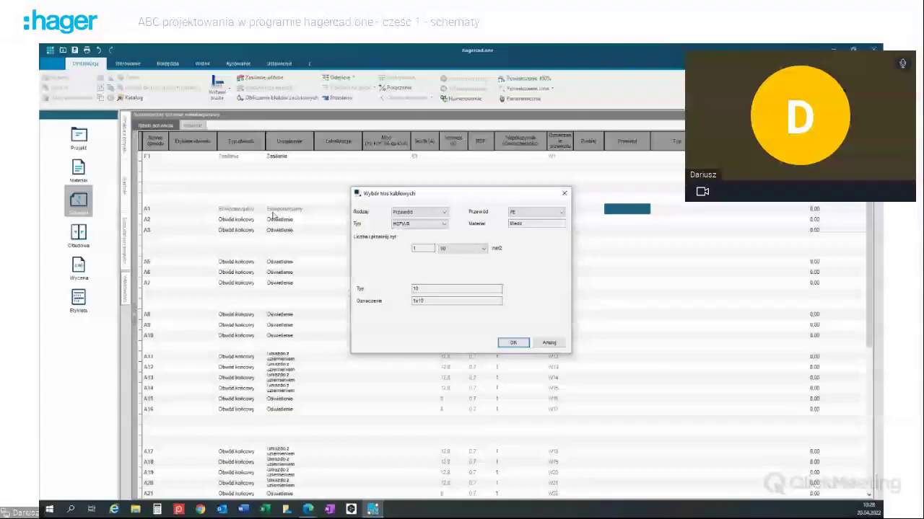
left_click(515, 345)
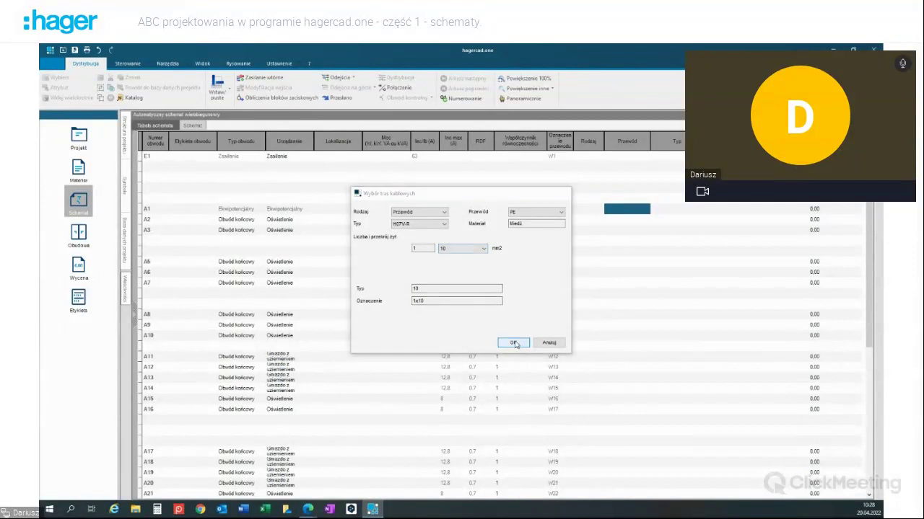
Step: Assign circuits A2 and A3 the multi-core (Wielobiegunowy) P+N+PE copper cable H05RR-F with 3G1.5 conductors
double_click(589, 221)
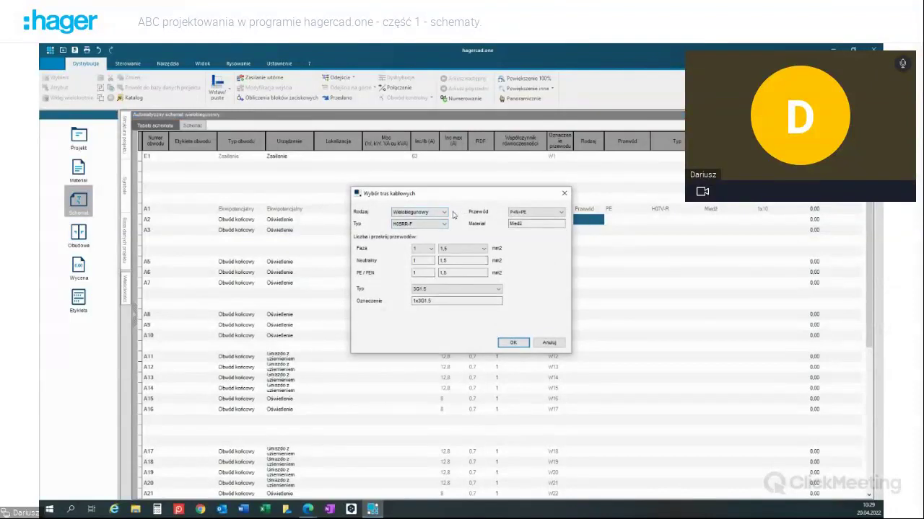
left_click(521, 344)
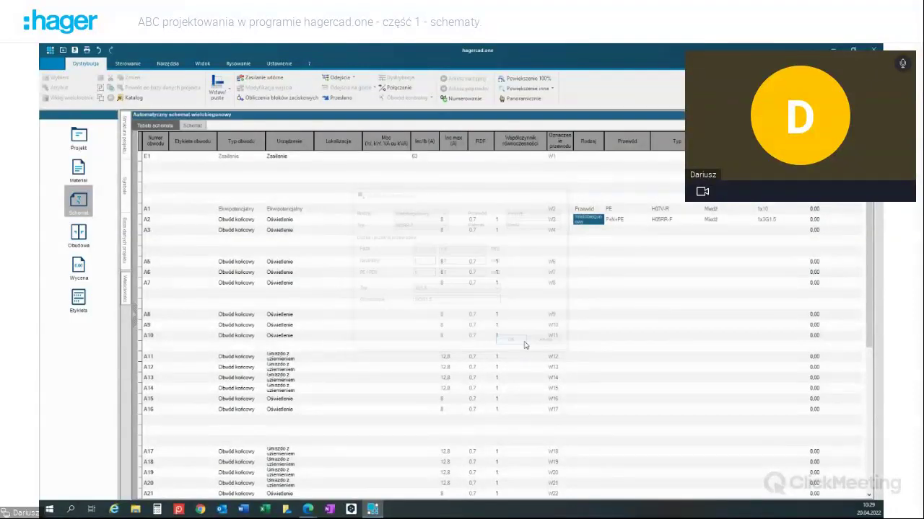
double_click(586, 229)
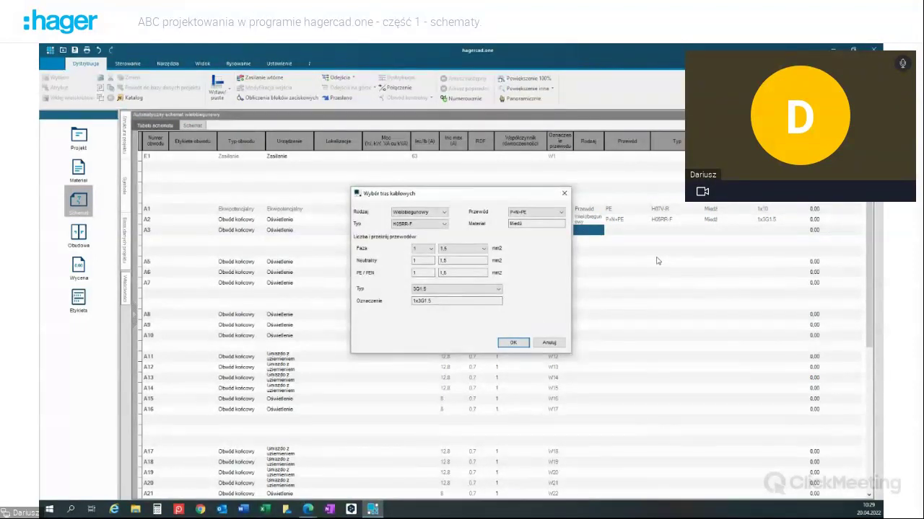
left_click(512, 342)
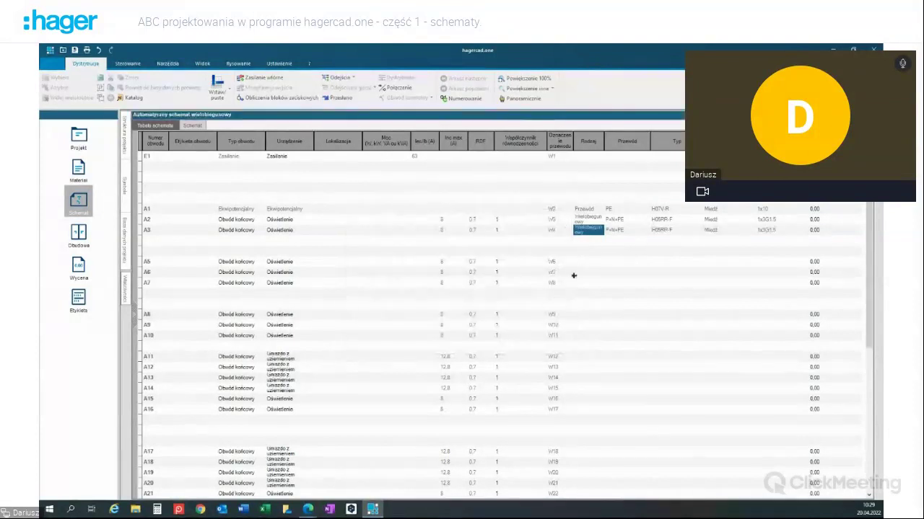
double_click(593, 232)
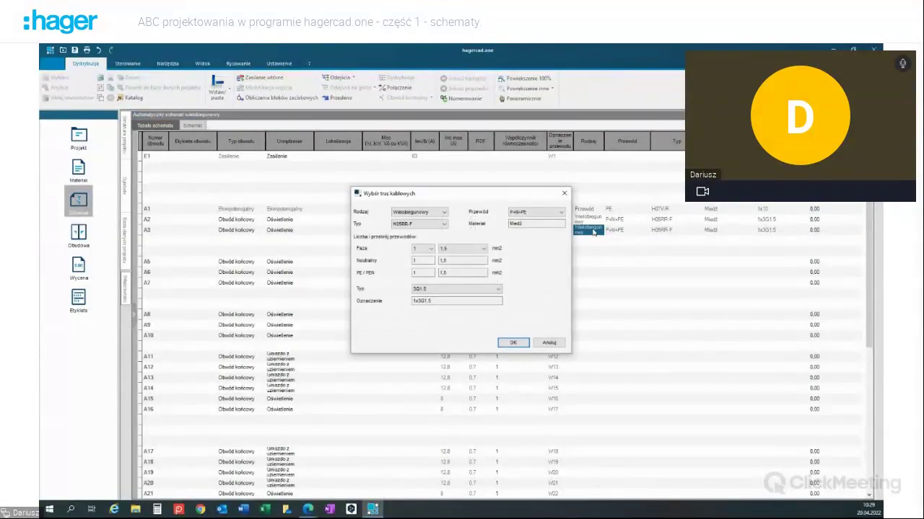
left_click(525, 344)
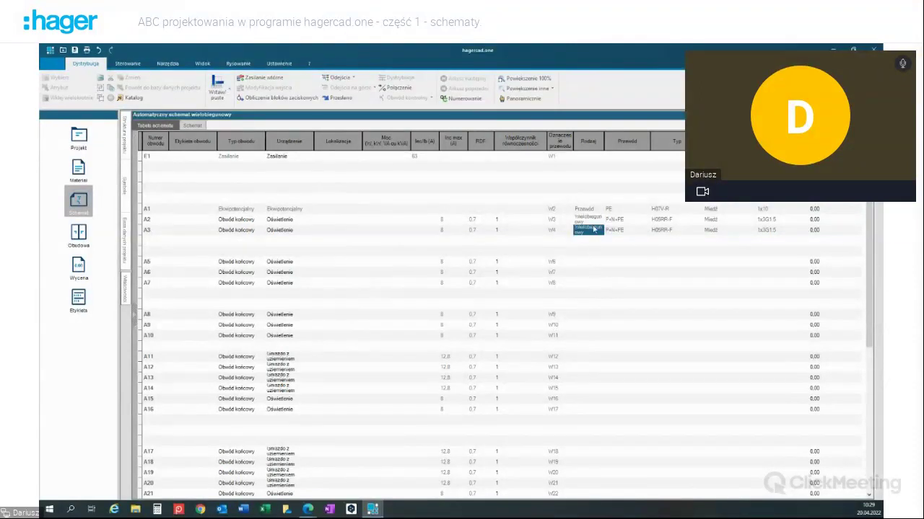
Step: Assign circuit A5 the multi-core P+N+PE cable H05RR-F 1x3G1.5 and copy the same cable data to circuits A6 and A7
double_click(589, 264)
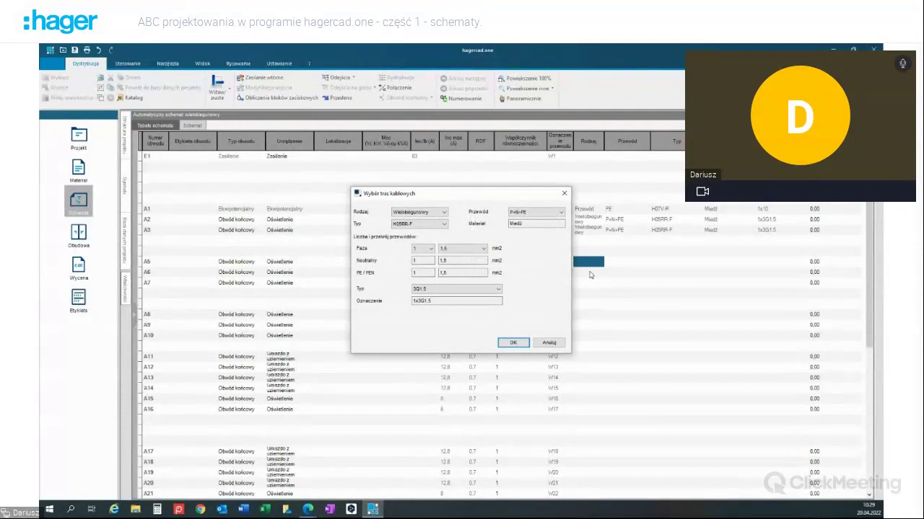
left_click(515, 343)
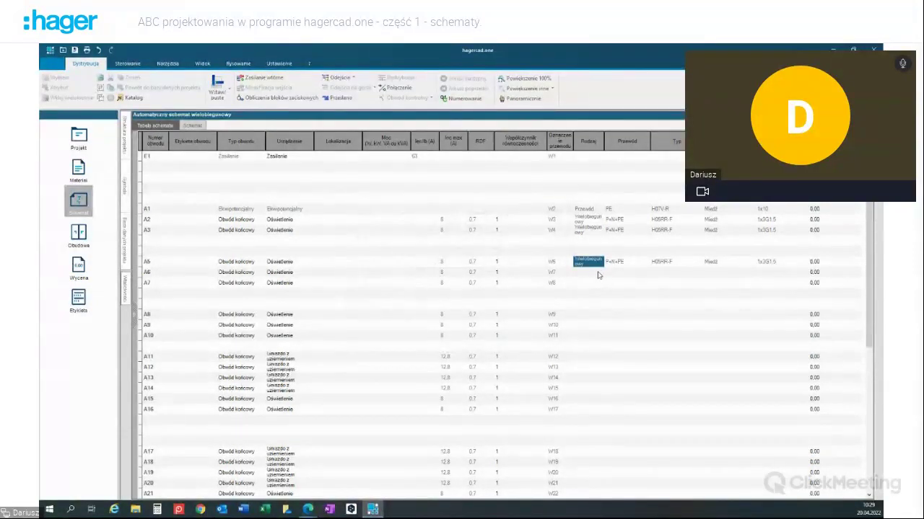
double_click(596, 274)
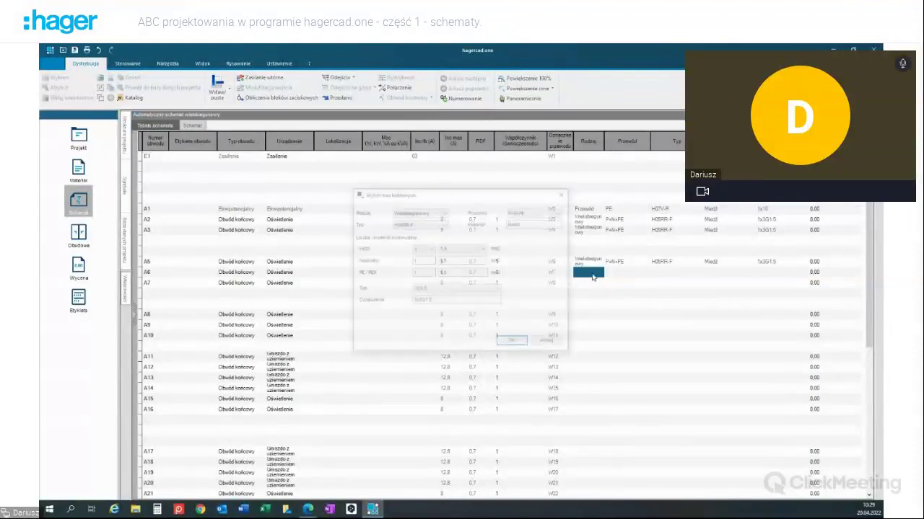
left_click(546, 340)
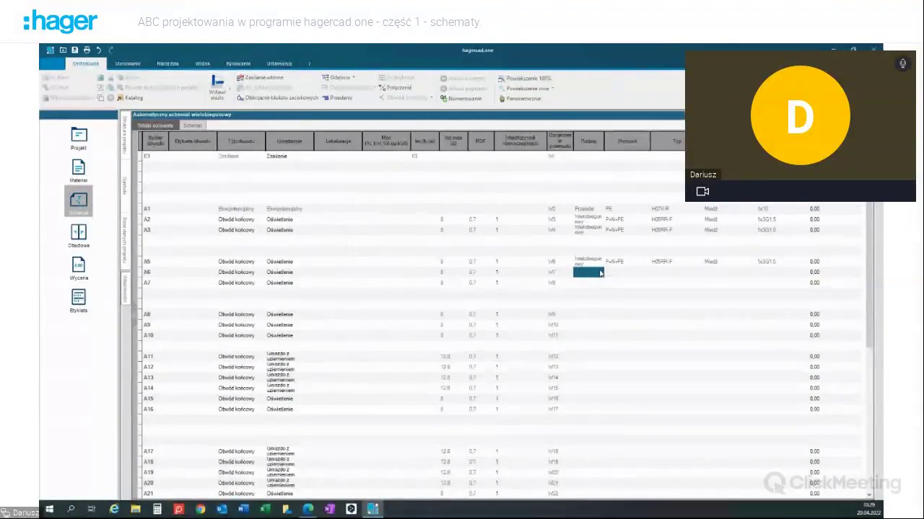
left_click_drag(600, 273, 603, 296)
key("ctrl+v")
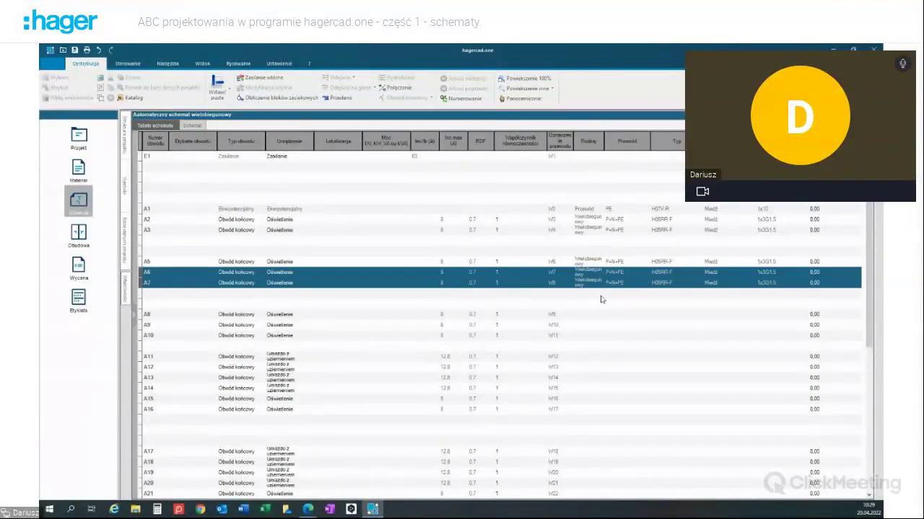
double_click(588, 314)
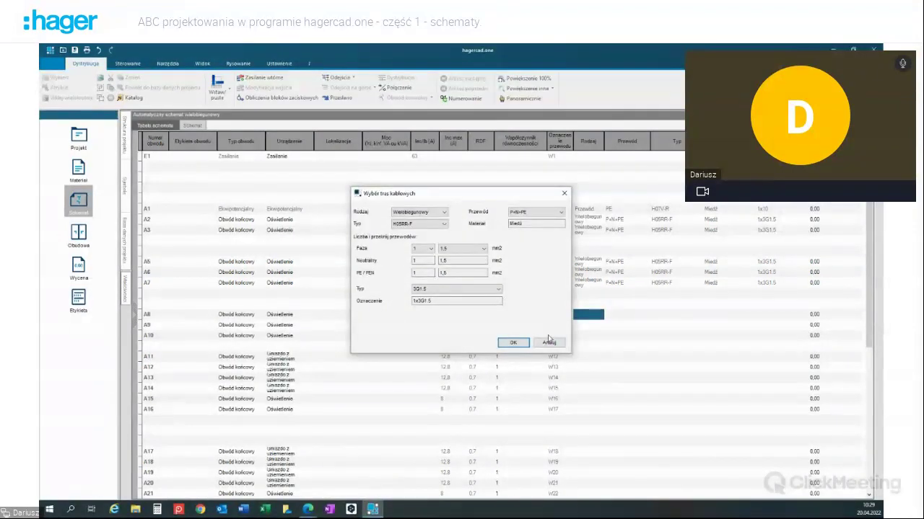
left_click(549, 342)
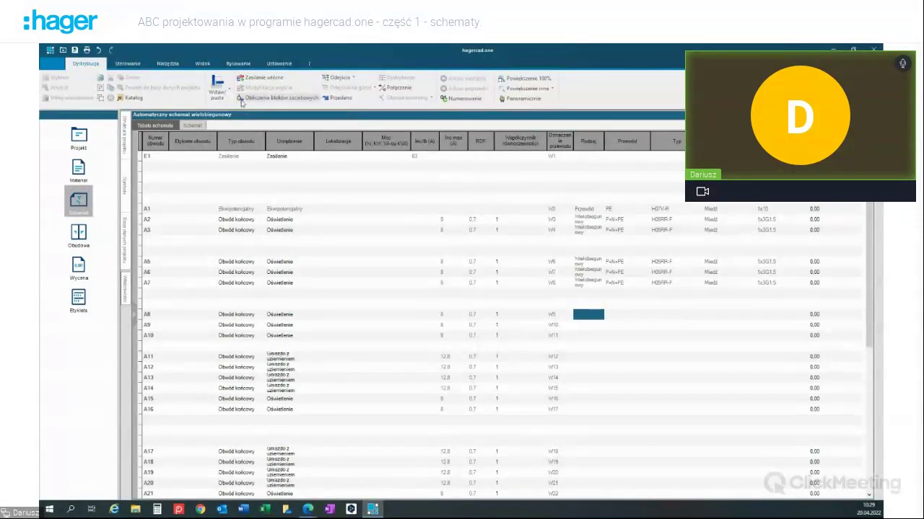
Step: Review sheets 1 to 5 of the generated schematic drawing, checking the devices, circuits and cable data
left_click(135, 315)
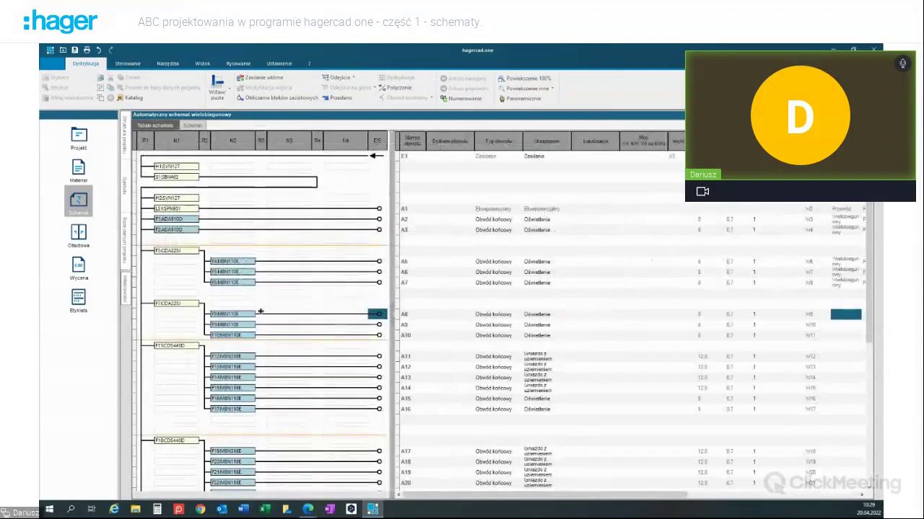
left_click(192, 126)
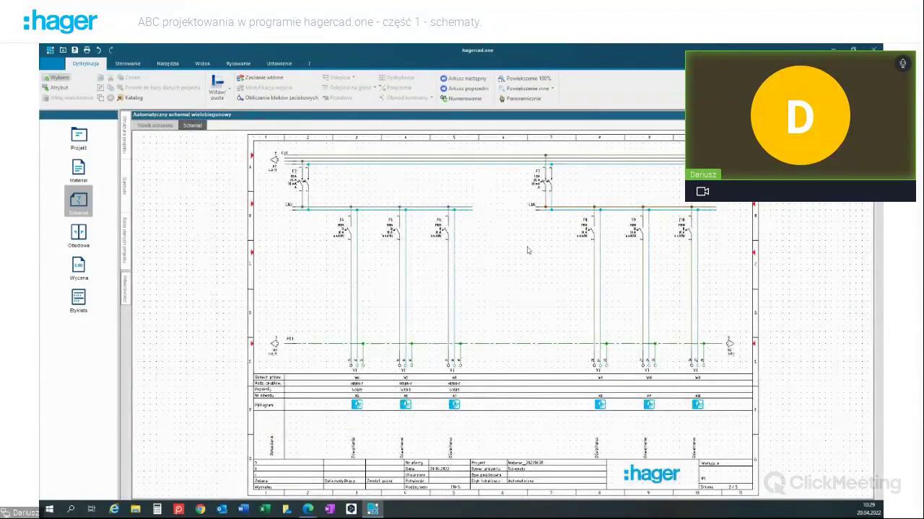
key("Page_Up")
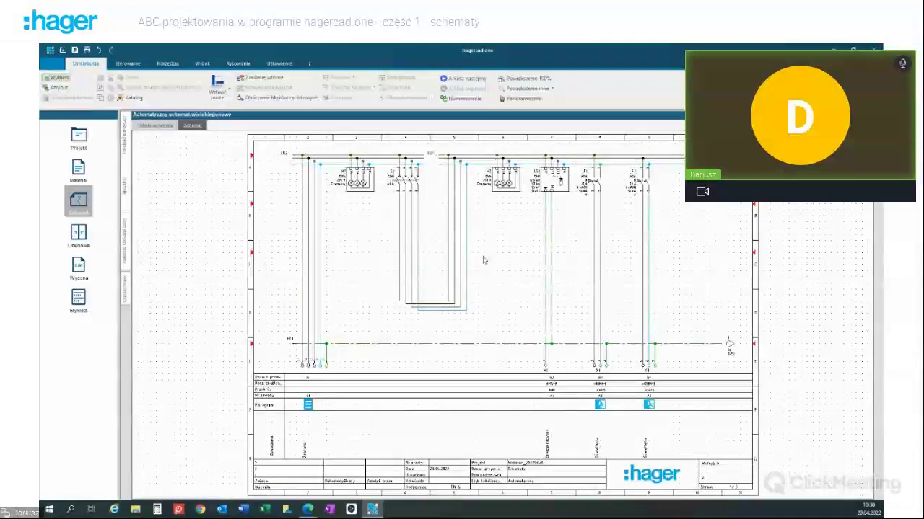
left_click(446, 80)
left_click(459, 80)
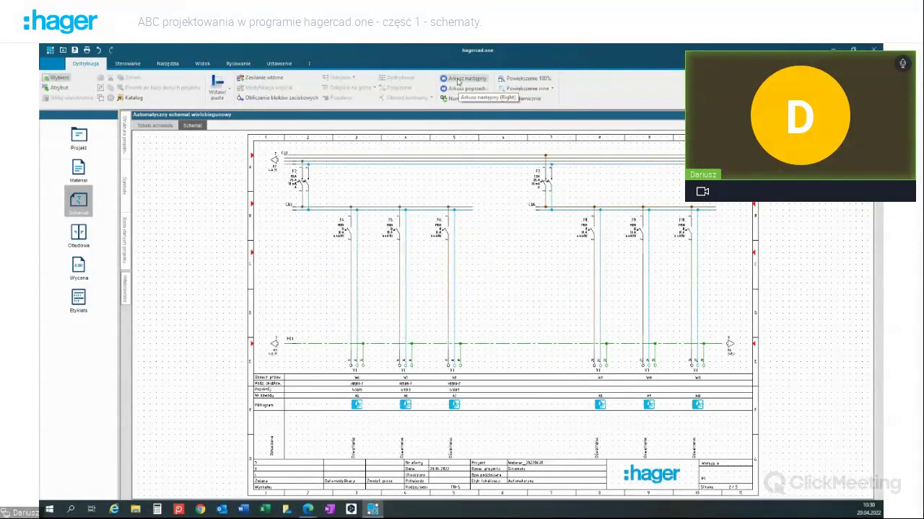
left_click(457, 80)
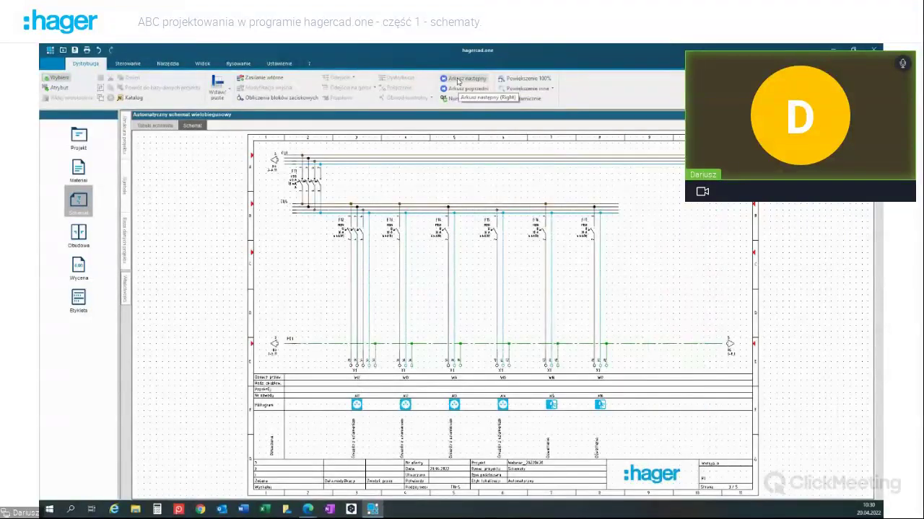
left_click(457, 80)
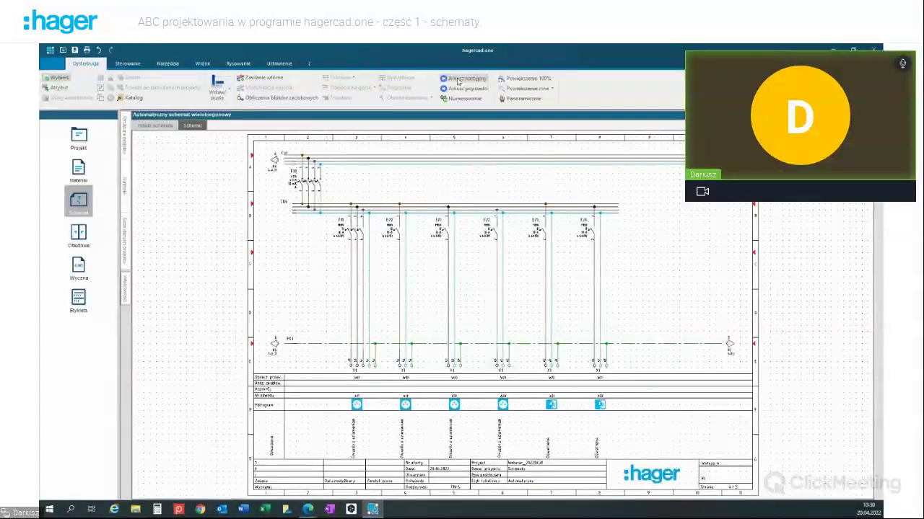
left_click(458, 81)
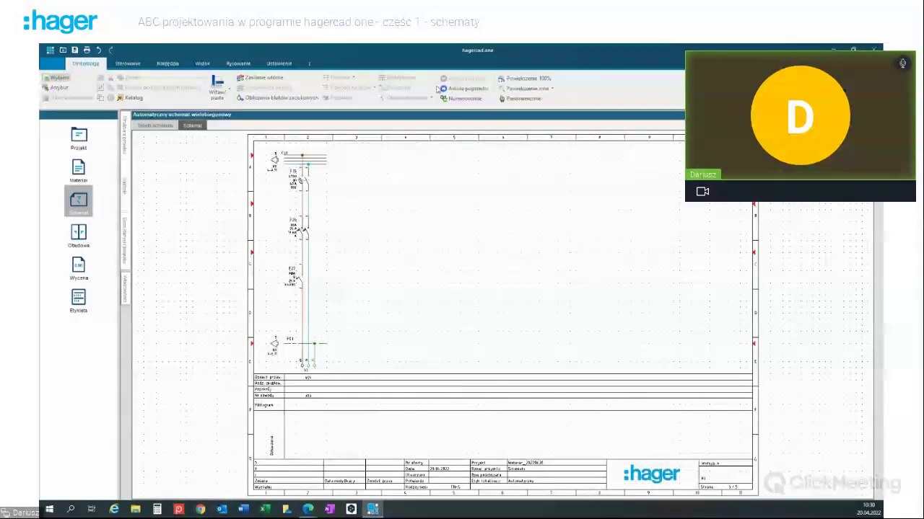
Step: Create top outgoing connections (Odejścia na górze) for the last circuit breaker in the chain on sheet 5
left_click(302, 280)
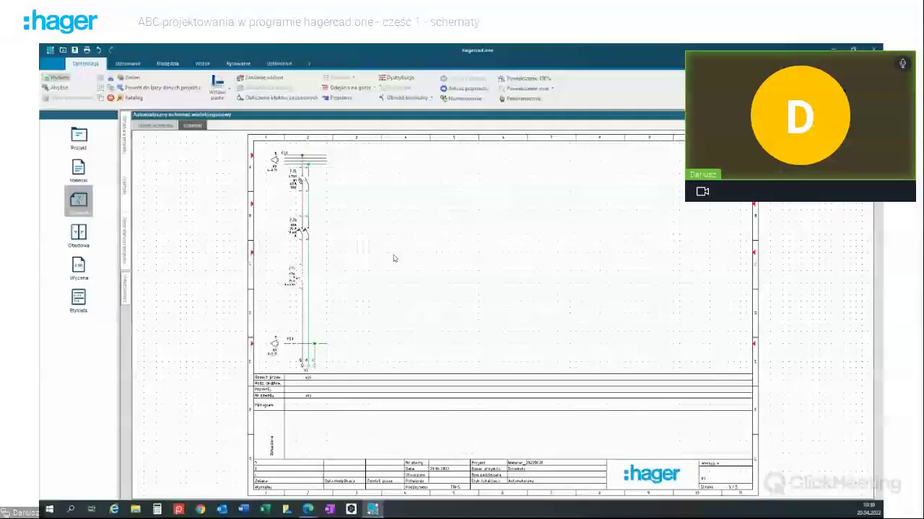
left_click(335, 88)
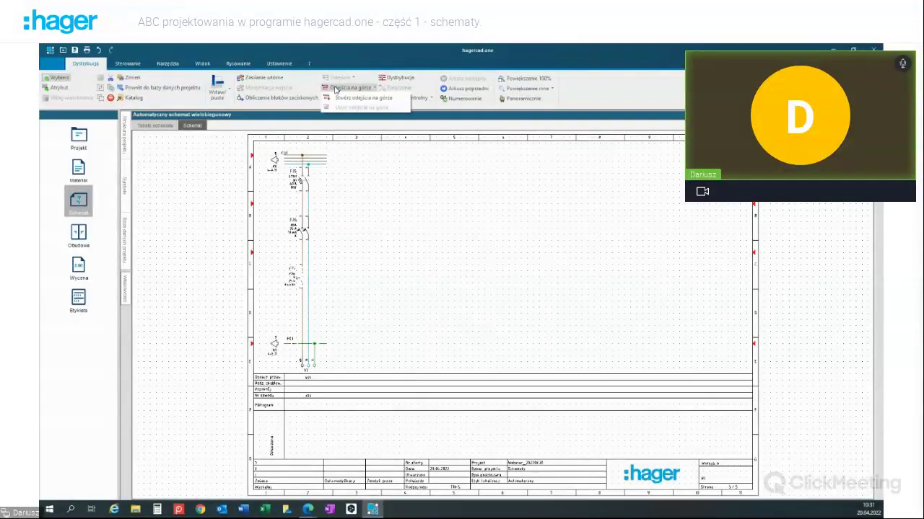
left_click(344, 98)
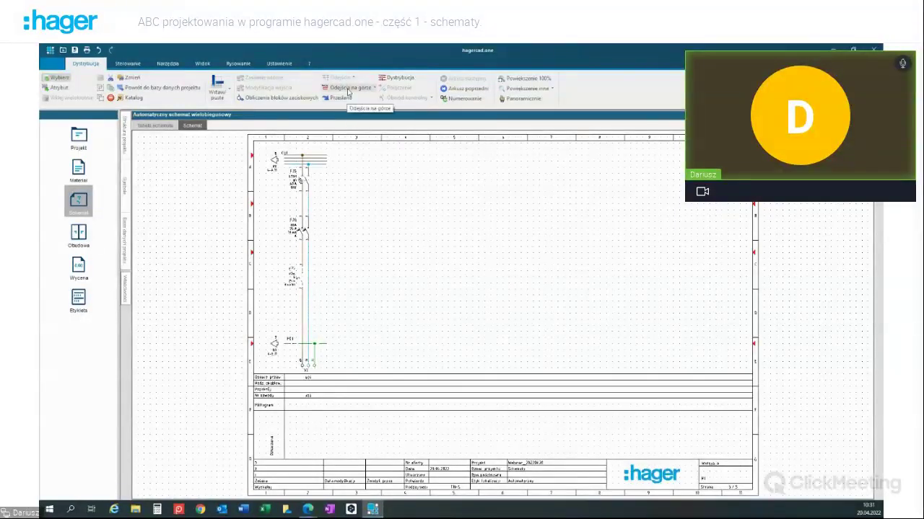
left_click(345, 88)
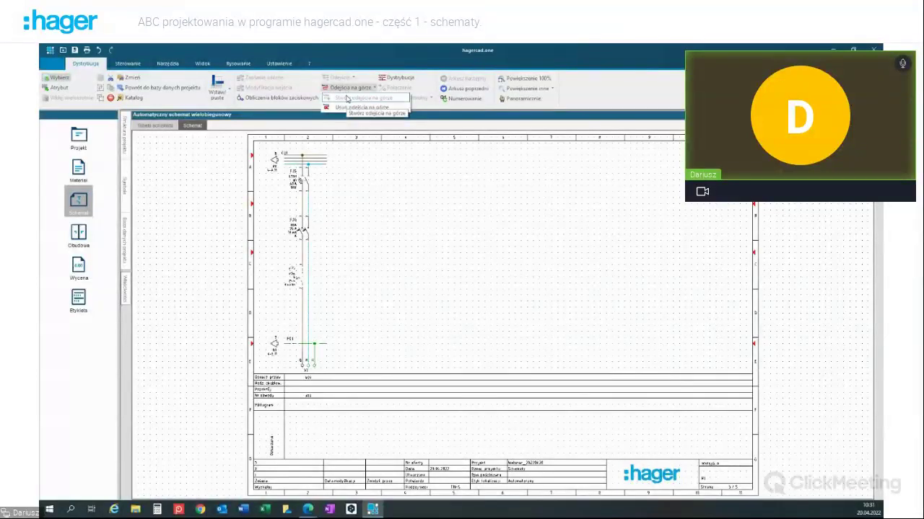
left_click(305, 281)
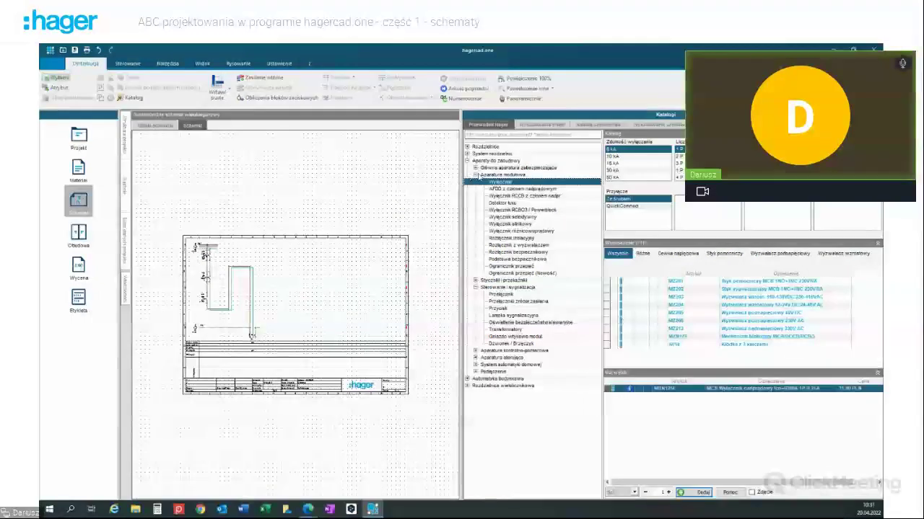
Step: Add the multifunction modular thermostat (Termostat) from the Aparatura sterująca catalogue group to the schematic
left_click(474, 175)
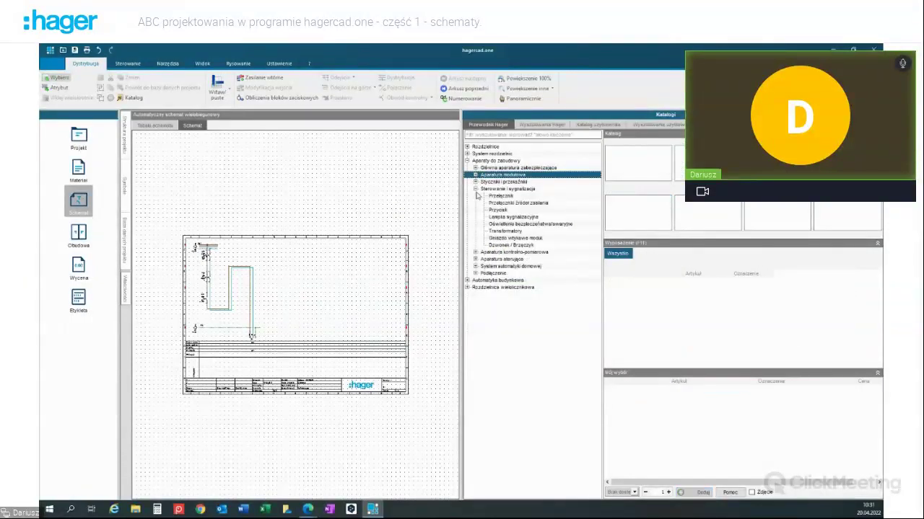
left_click(475, 189)
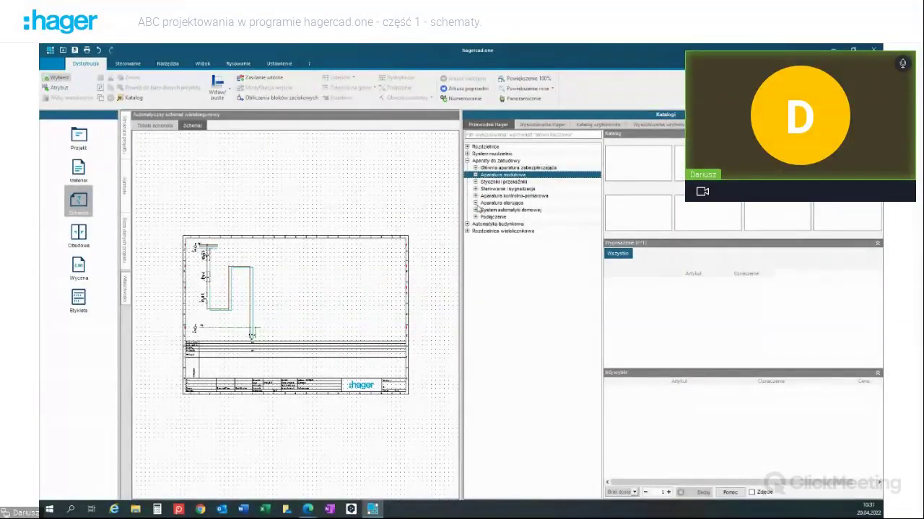
left_click(475, 203)
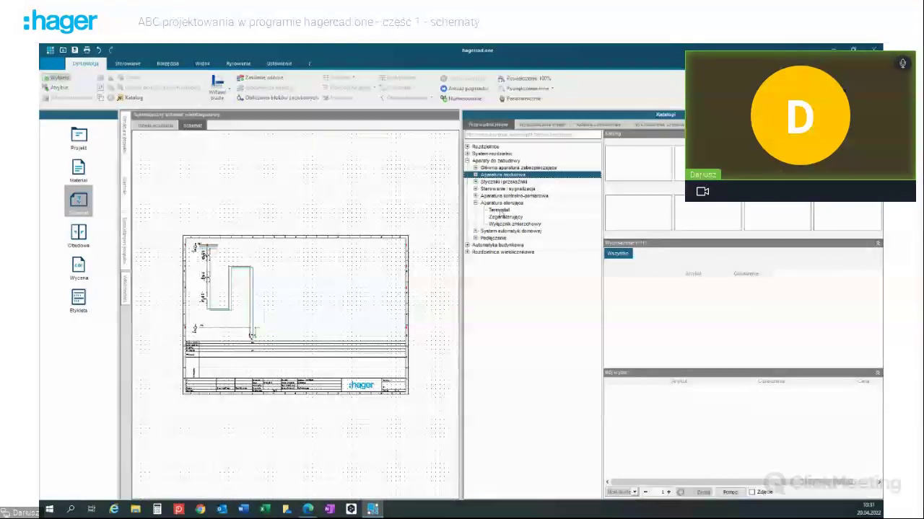
left_click(497, 211)
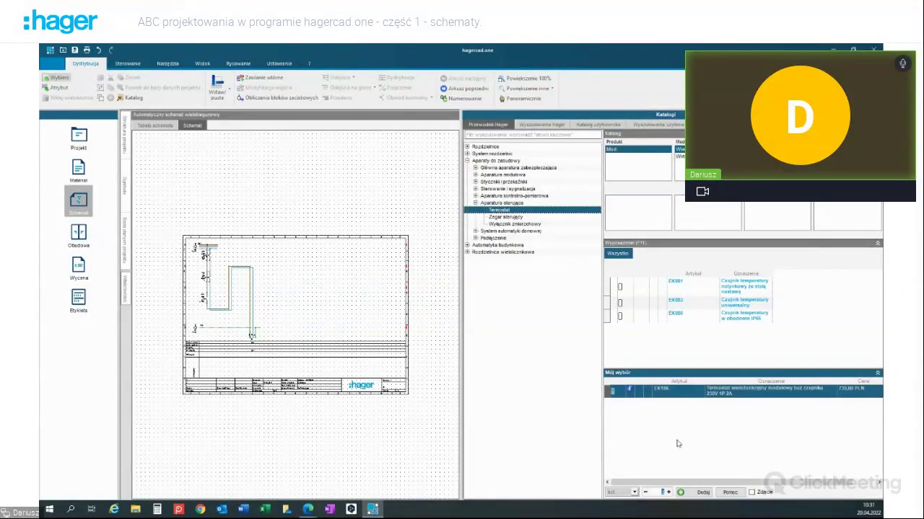
left_click(702, 492)
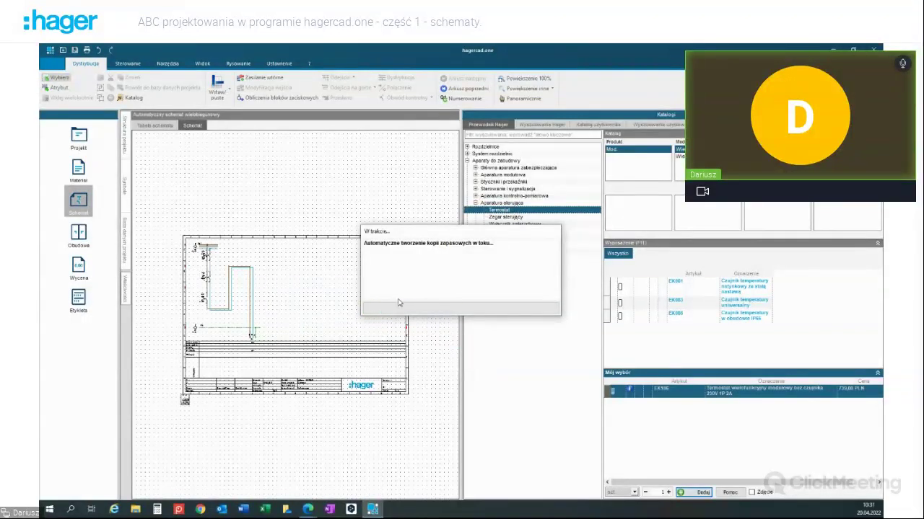
Step: Place the thermostat's contact symbol near the top of the phase line feeding the last outgoing circuit, leaving its remaining symbol in the project database
left_click(335, 281)
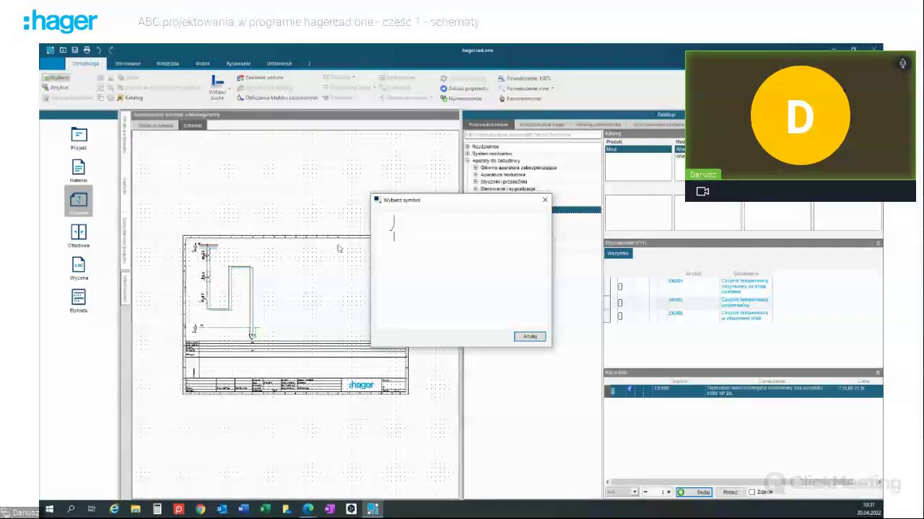
left_click(393, 229)
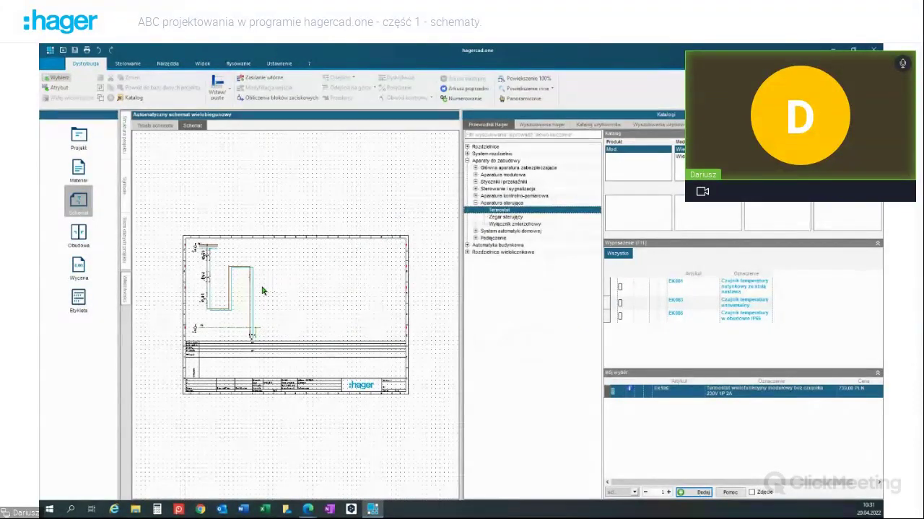
scroll(261, 287, "up", 1)
scroll(261, 289, "up", 4)
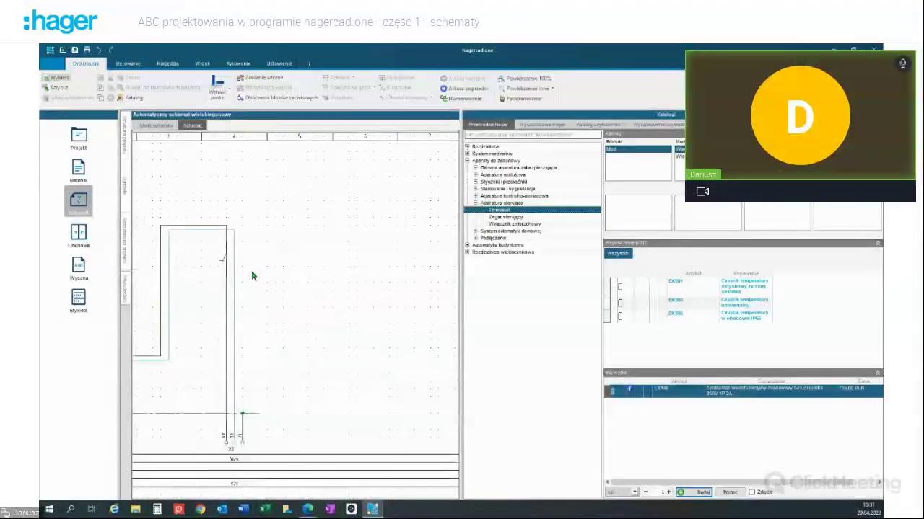
left_click(228, 262)
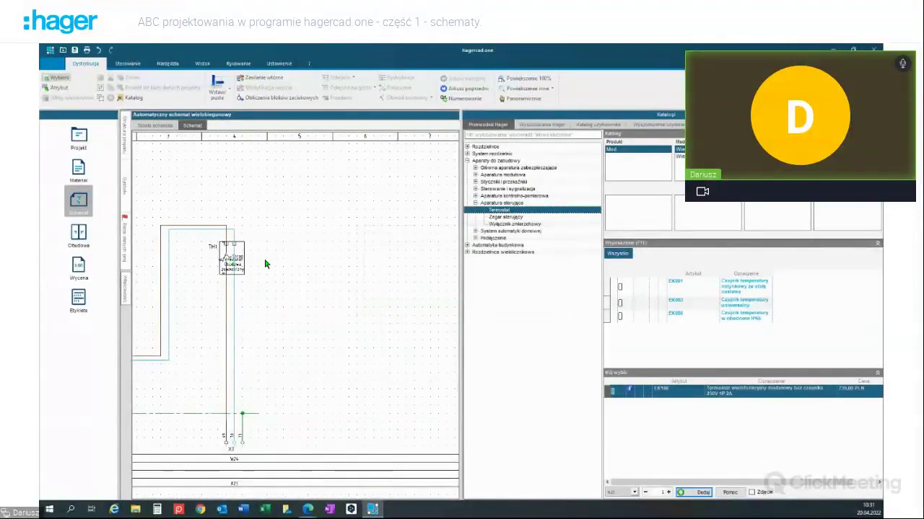
left_click_drag(231, 258, 297, 259)
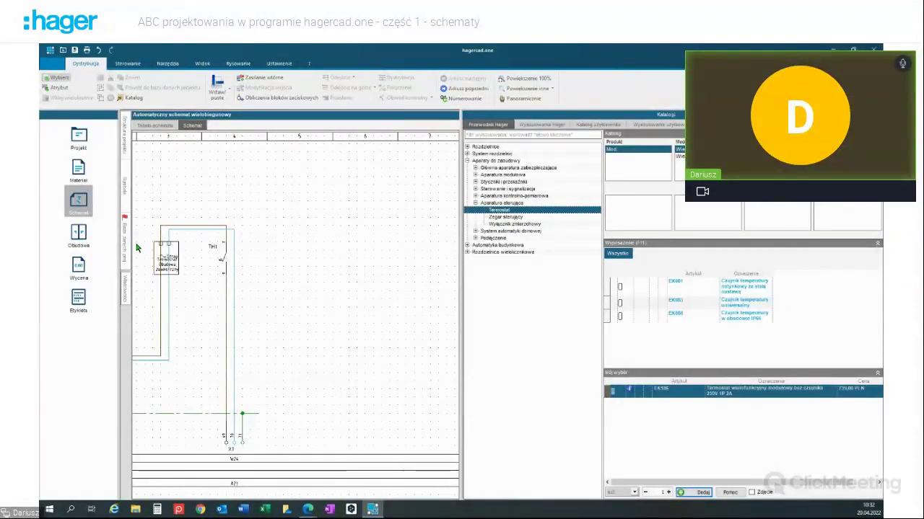
key("Escape")
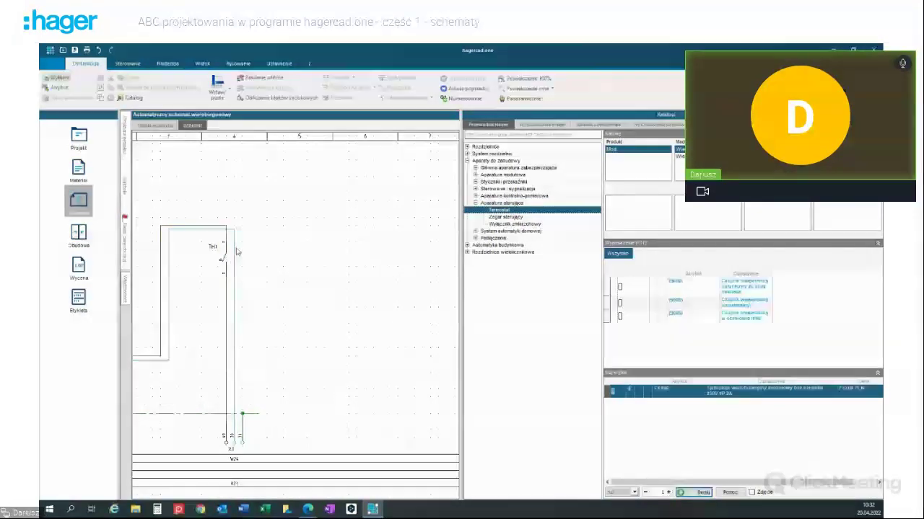
left_click(124, 241)
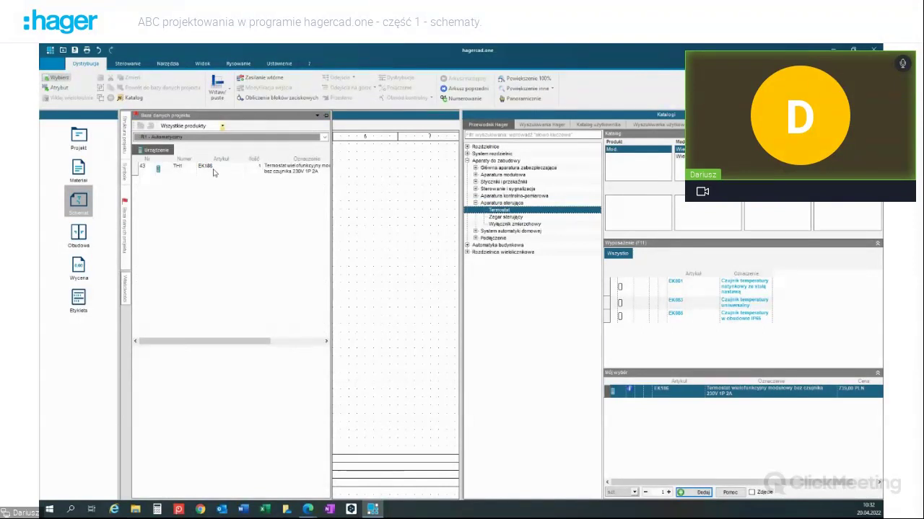
Step: Insert the electronic time switch (Zegar sterujący) by placing only its contact symbol on the same phase line below thermostat TH1
left_click(512, 217)
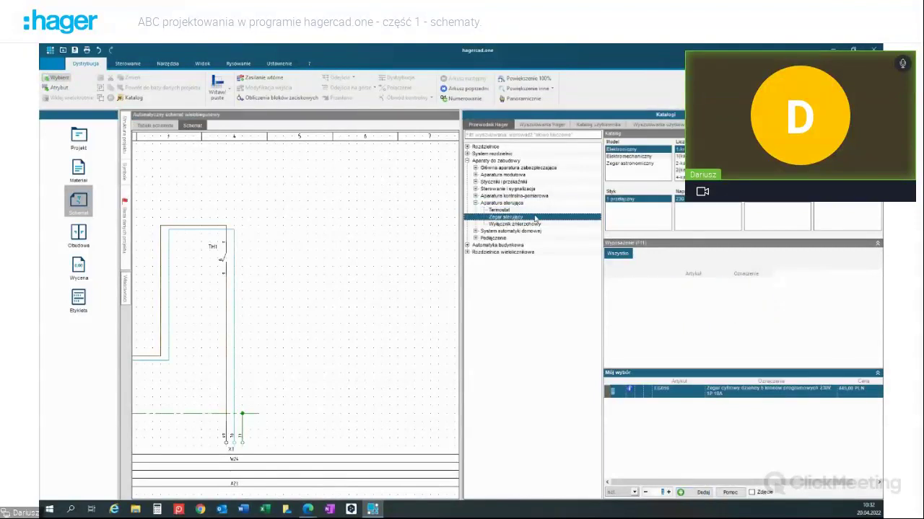
left_click(699, 492)
left_click(327, 296)
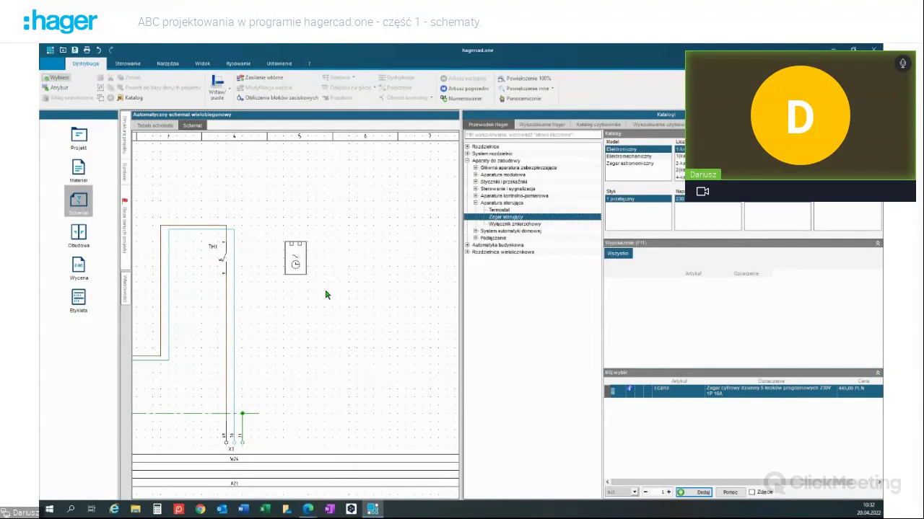
left_click(309, 264)
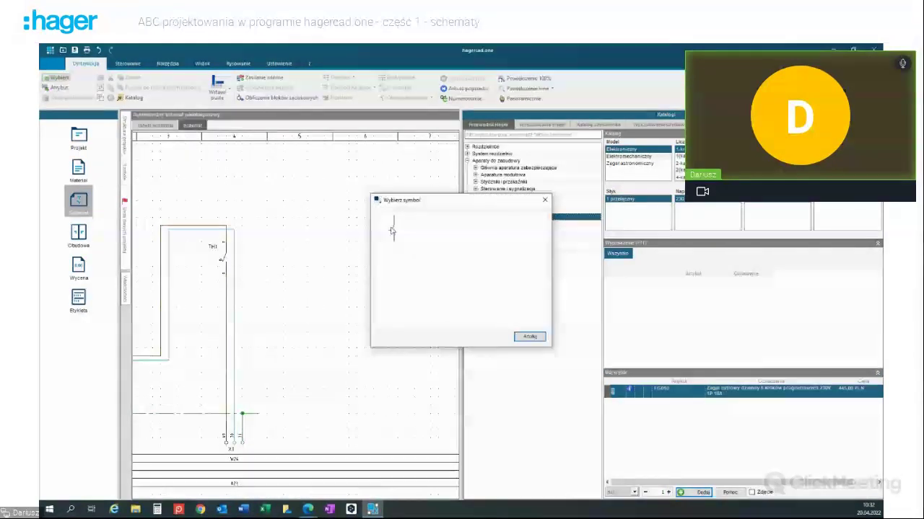
left_click(407, 221)
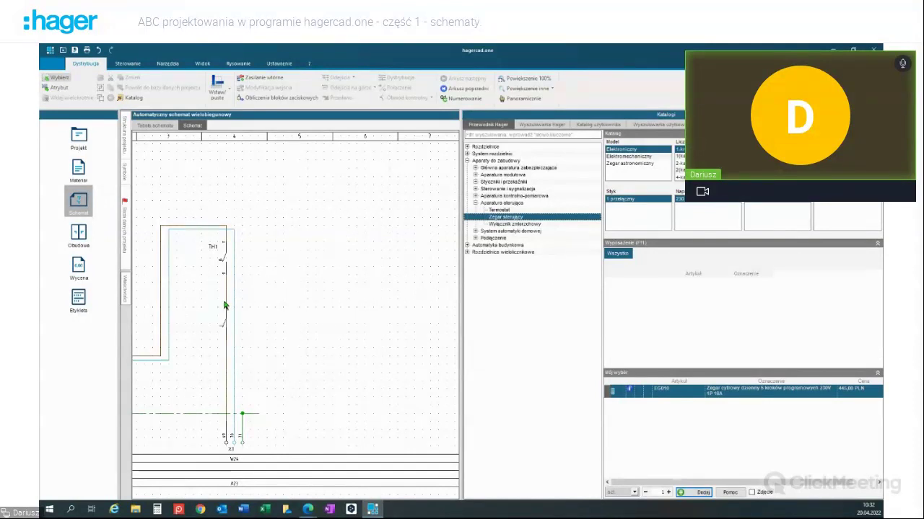
left_click(225, 308)
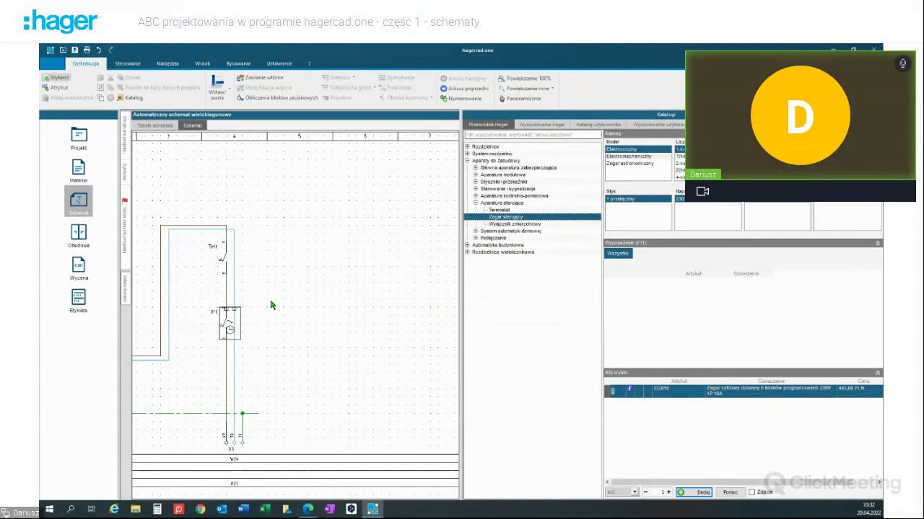
key("Escape")
Step: Insert the twilight switch (Wyłącznik zmierzchowy) by placing its contact symbol on the same phase line below time switch P1
left_click(520, 225)
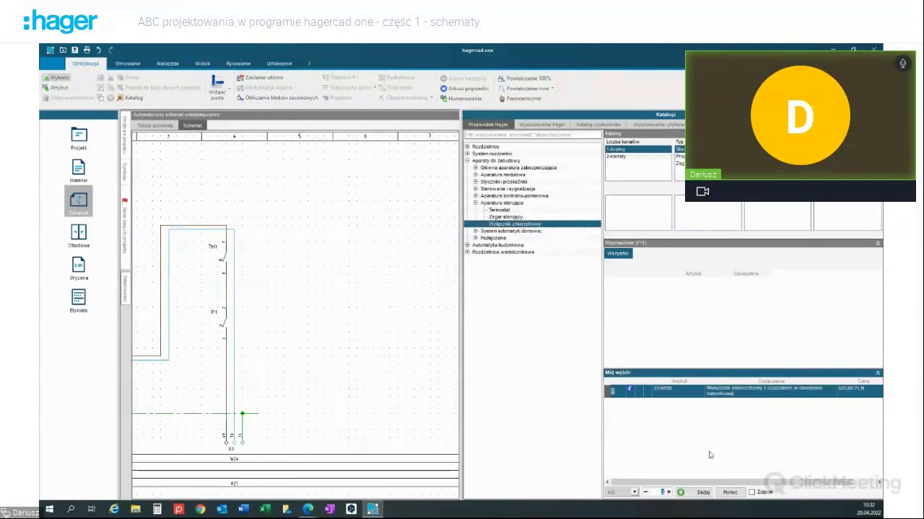
left_click(702, 492)
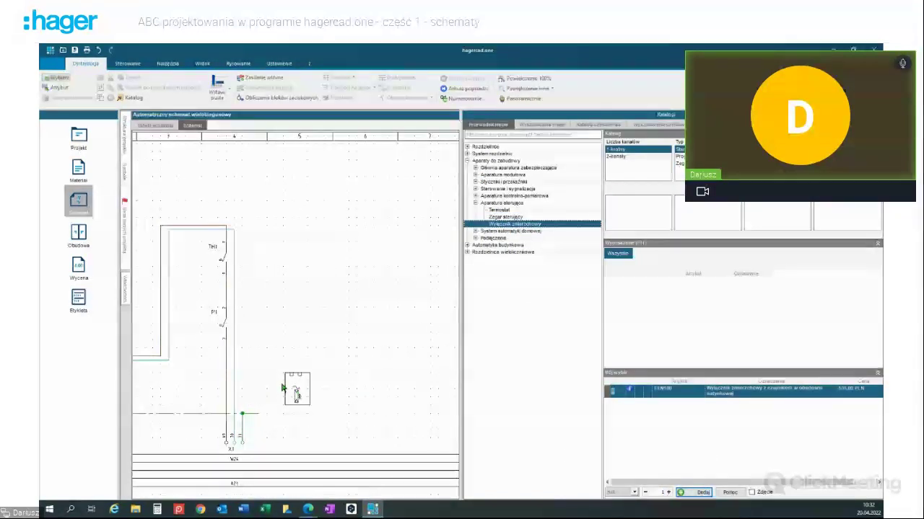
left_click(284, 379)
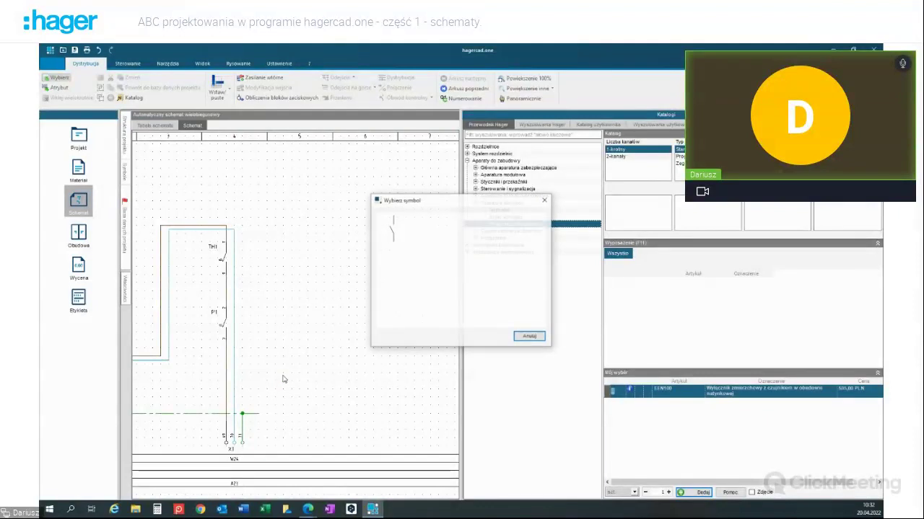
double_click(397, 238)
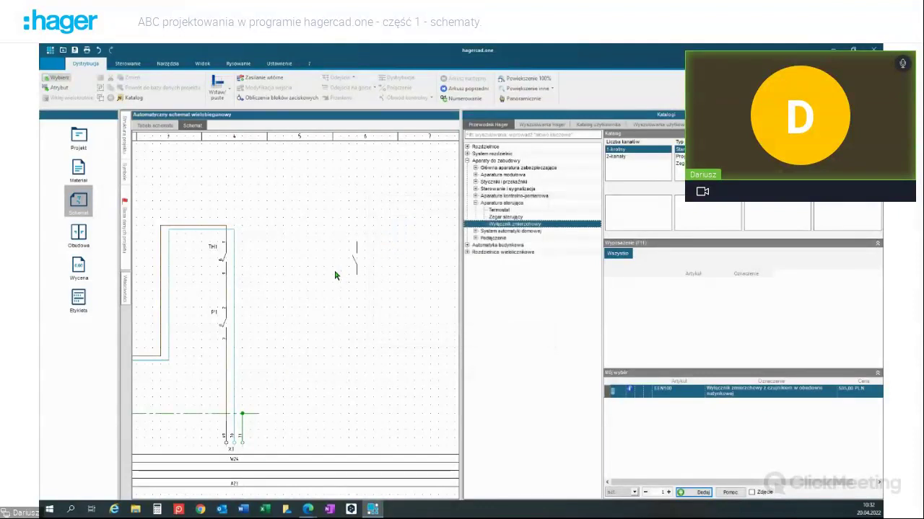
left_click(225, 392)
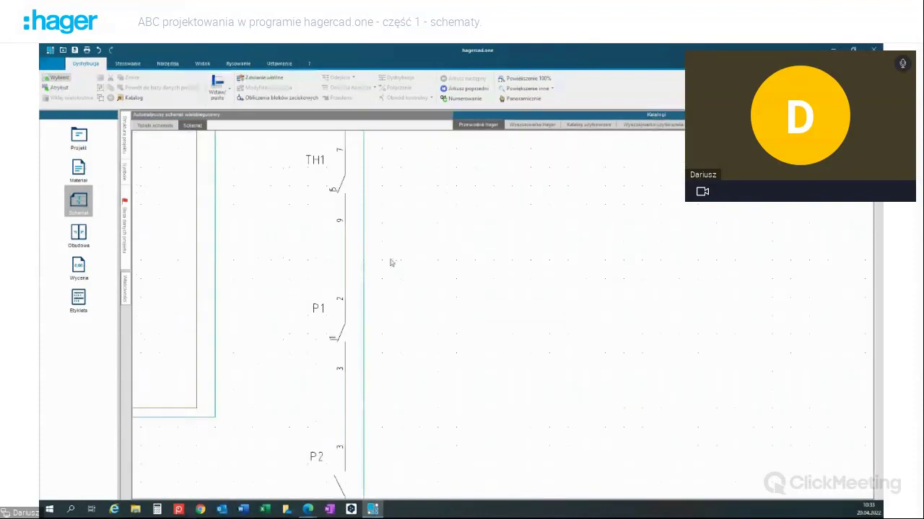
Step: Create a control circuit (Stwórz obwód kontrolny) for lighting circuit breaker F16 on sheet 3
scroll(390, 266, "down", 5)
scroll(418, 267, "down", 2)
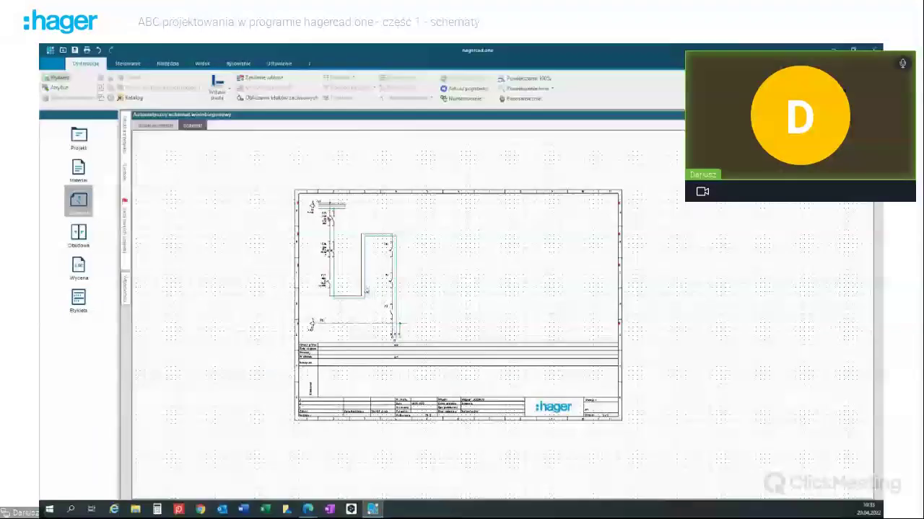
left_click(349, 271)
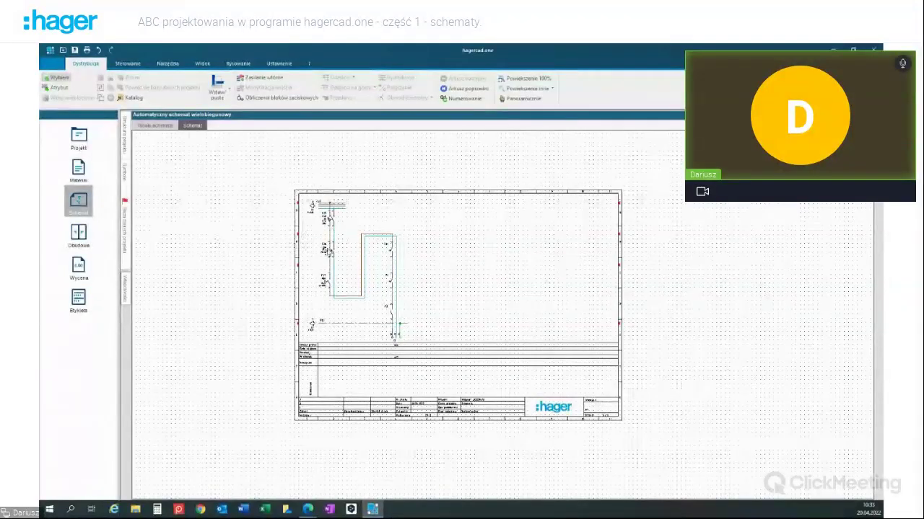
left_click(345, 91)
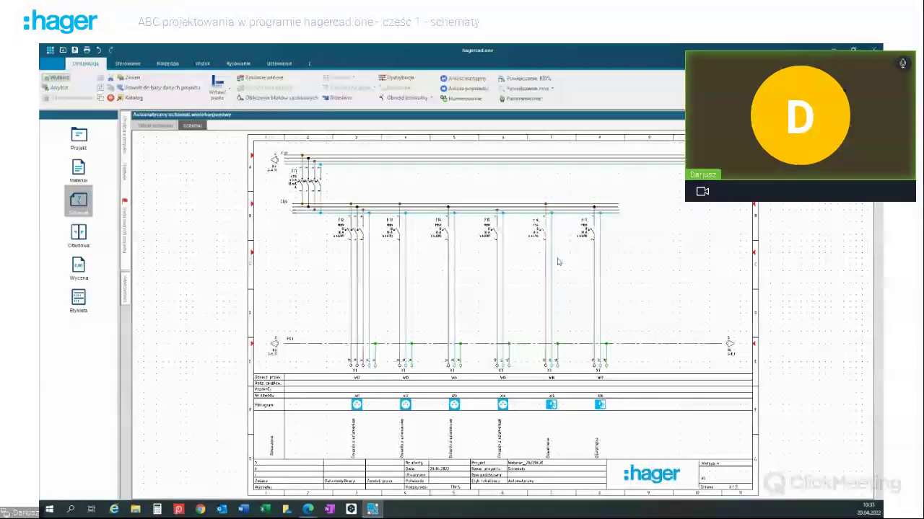
left_click(432, 98)
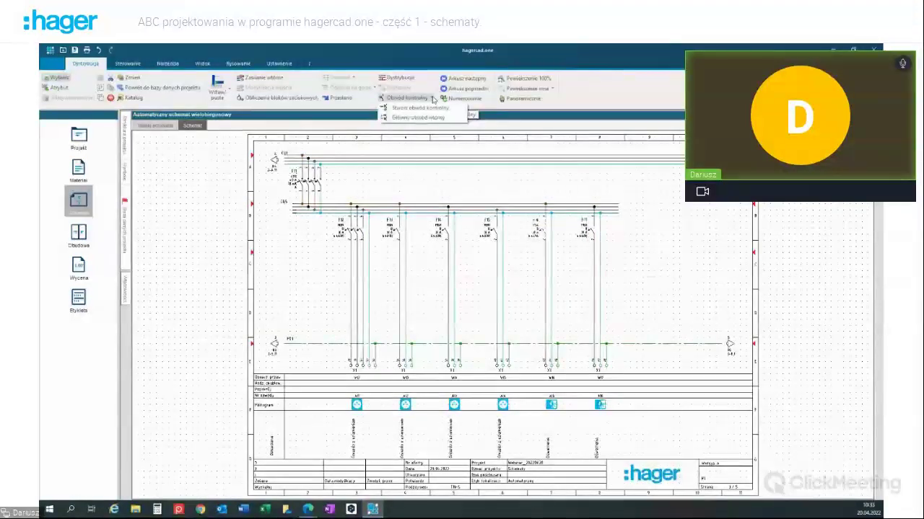
left_click(422, 109)
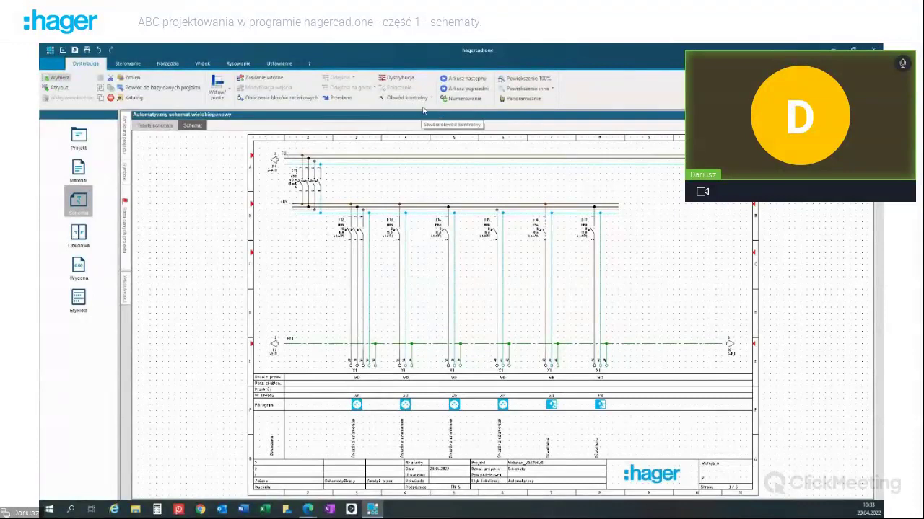
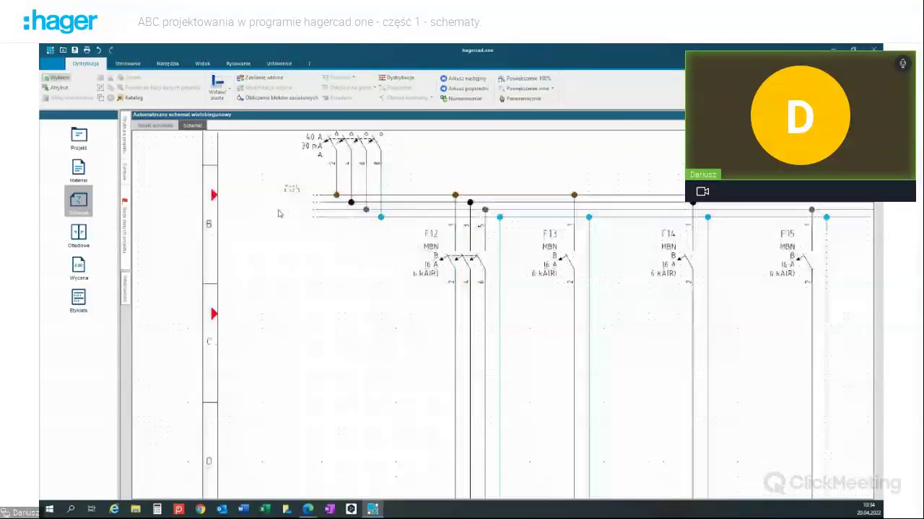
Step: Examine the phase distribution of breakers F12 to F17 on busbar CU5 and close it without changes
scroll(282, 209, "up", 3)
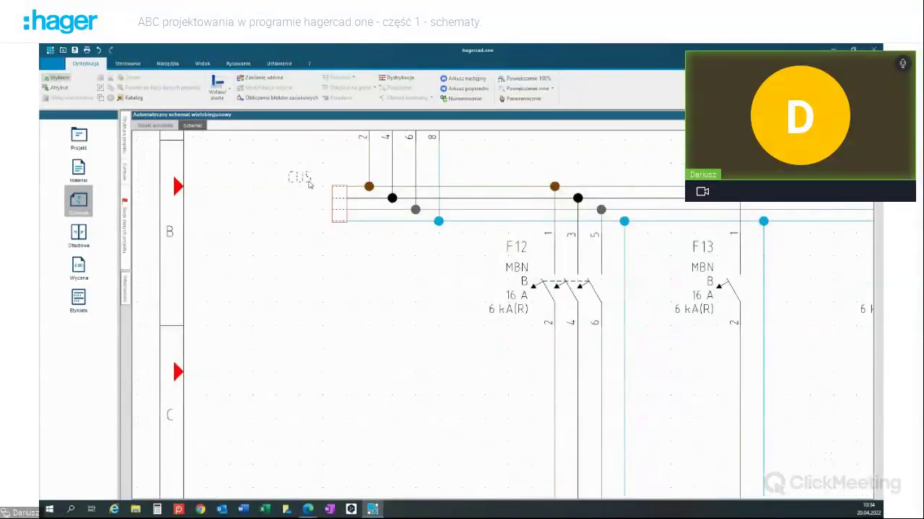
left_click(396, 77)
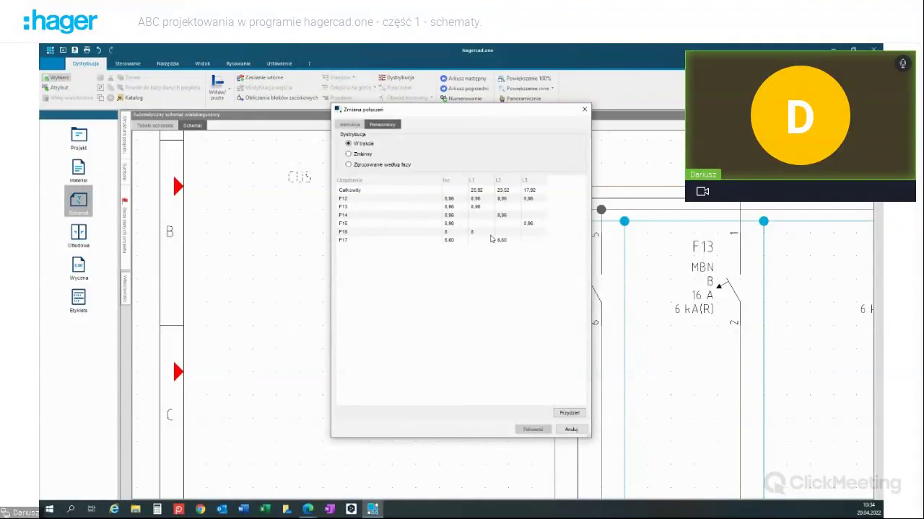
left_click(570, 429)
scroll(514, 319, "down", 5)
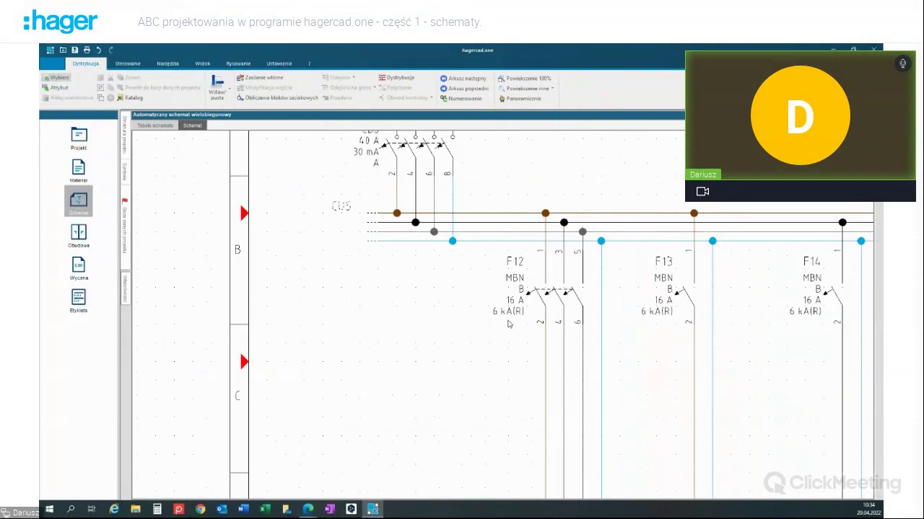
scroll(490, 299, "down", 3)
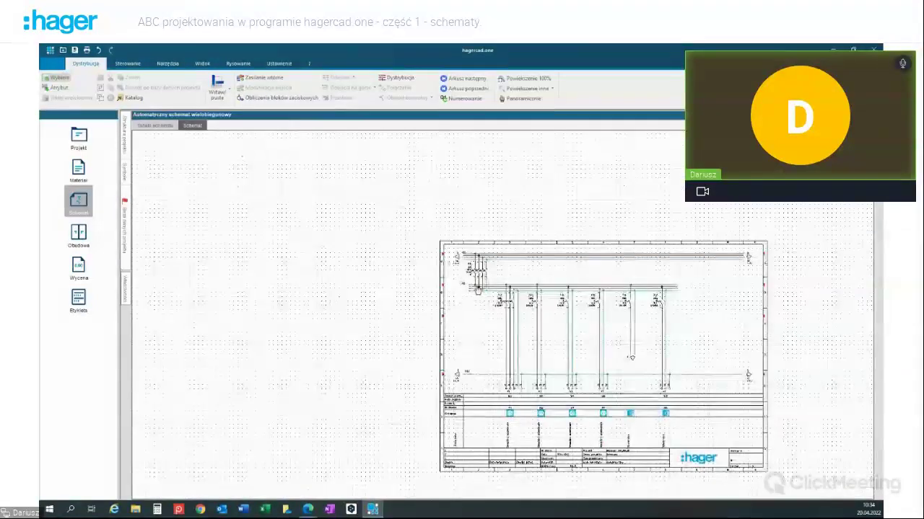
Step: Open the phase distribution of the main busbar downstream of switch S1 on sheet 1 to examine the phase loads
scroll(402, 224, "up", 2)
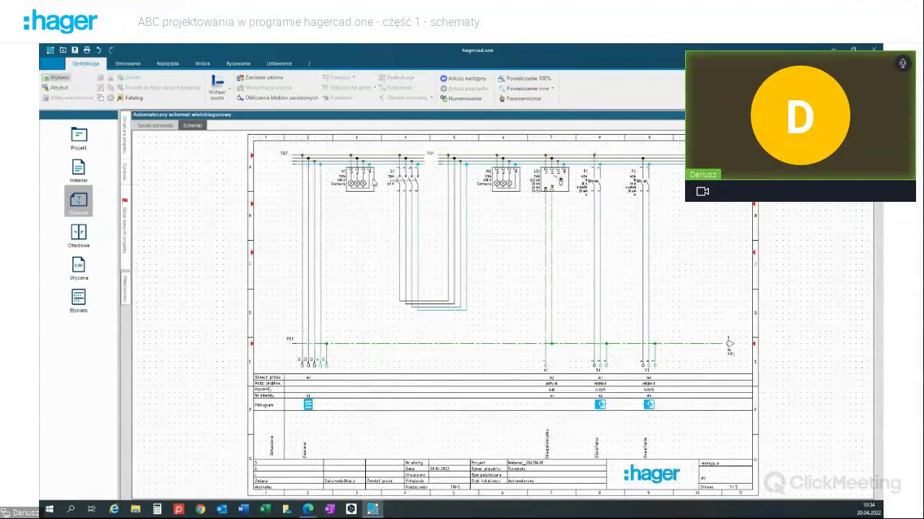
scroll(424, 172, "up", 2)
left_click(451, 160)
left_click(456, 157)
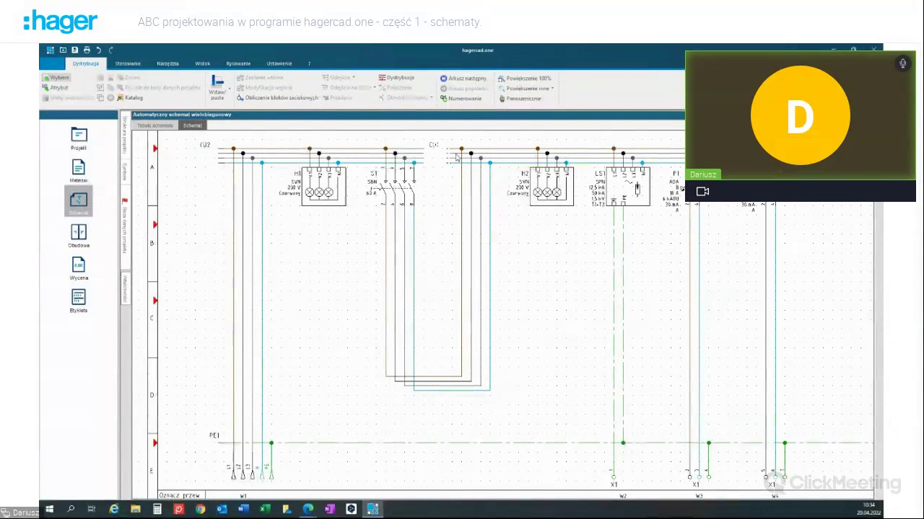
left_click(396, 77)
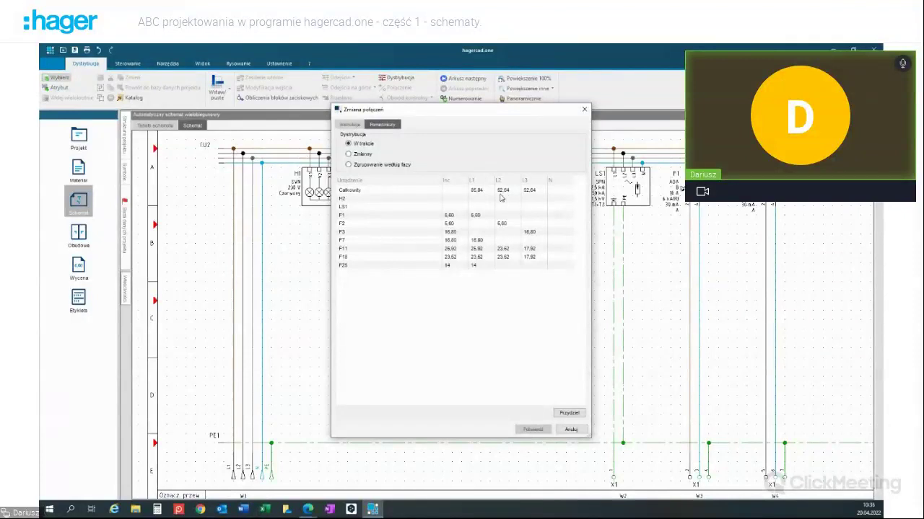
Step: Try the variable (Zmienny) phase distribution on the main busbar, accept the product reordering and undo the redistribution
left_click(349, 155)
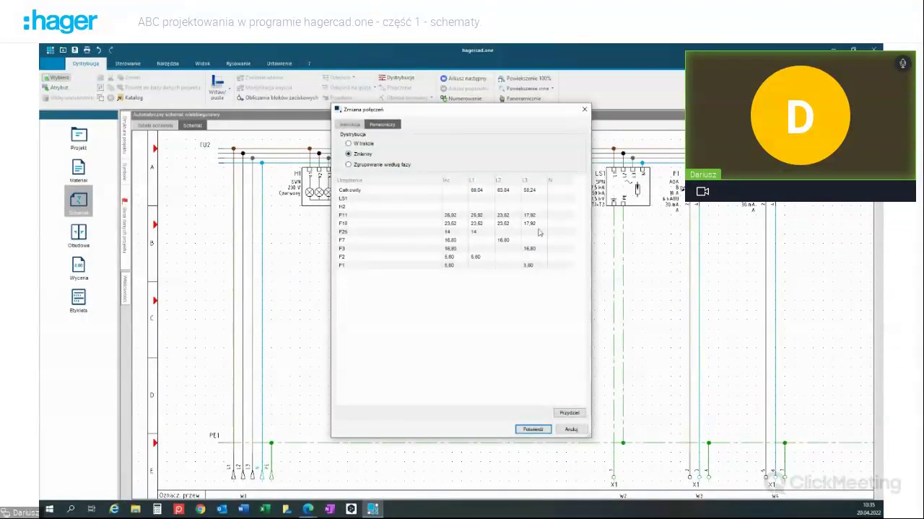
left_click(533, 429)
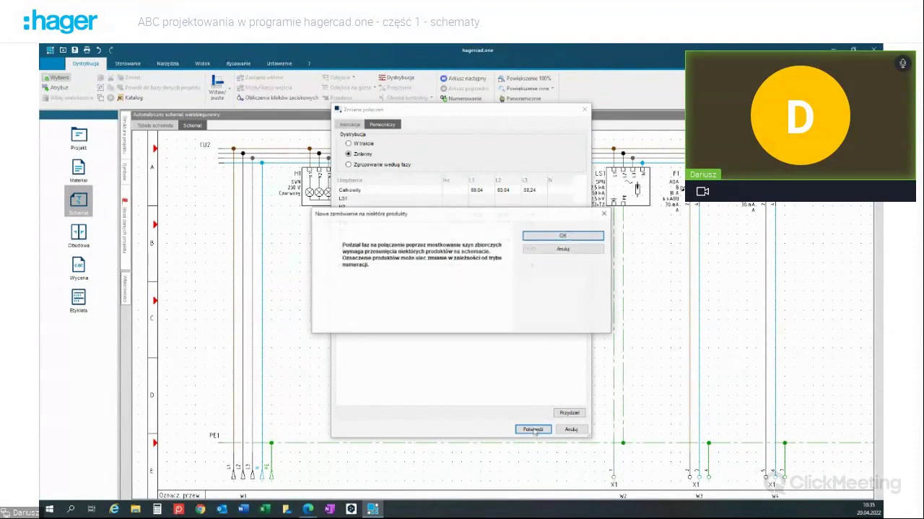
left_click(563, 238)
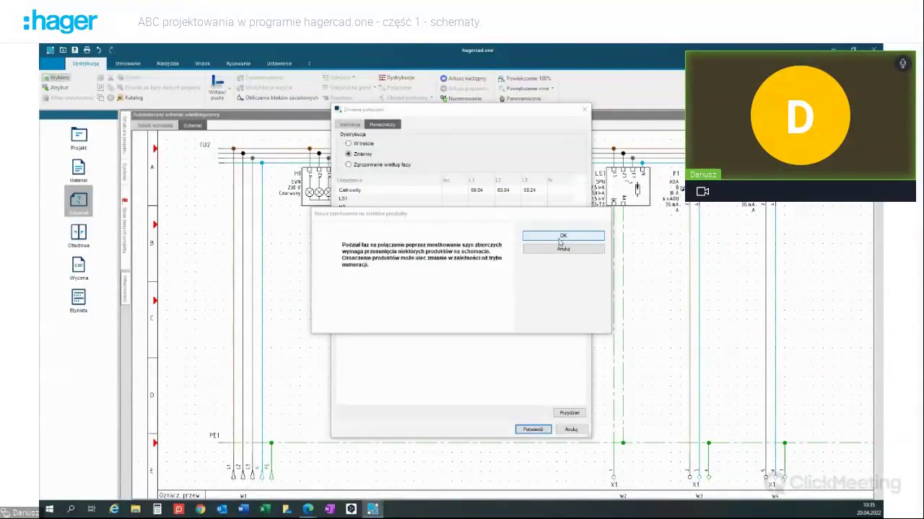
scroll(596, 250, "down", 3)
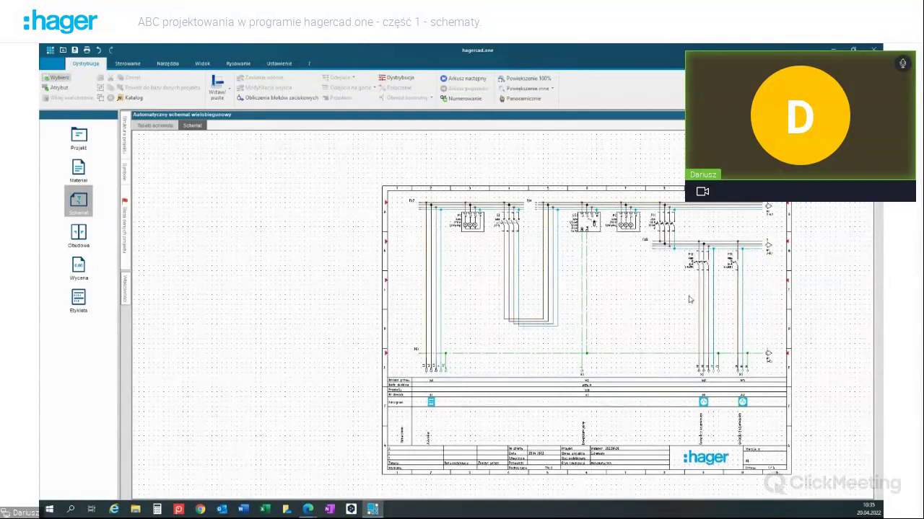
key("Page_Down")
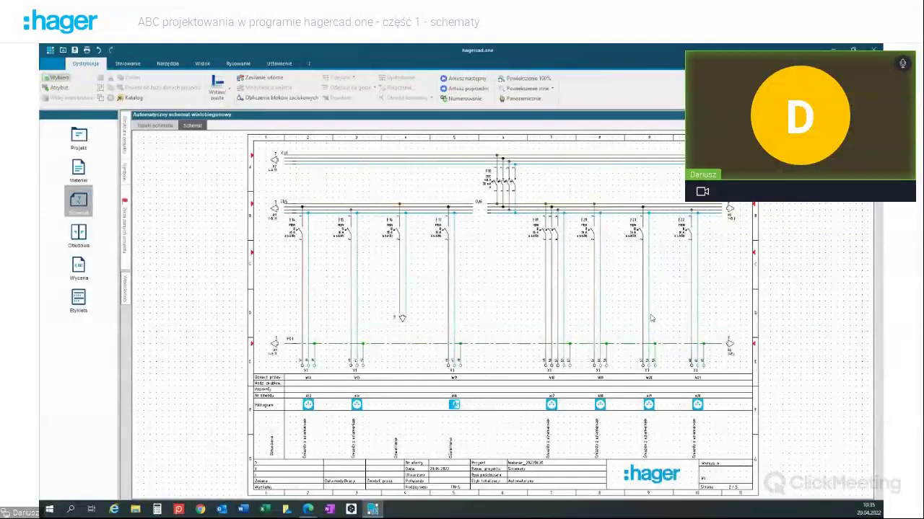
key("Page_Down")
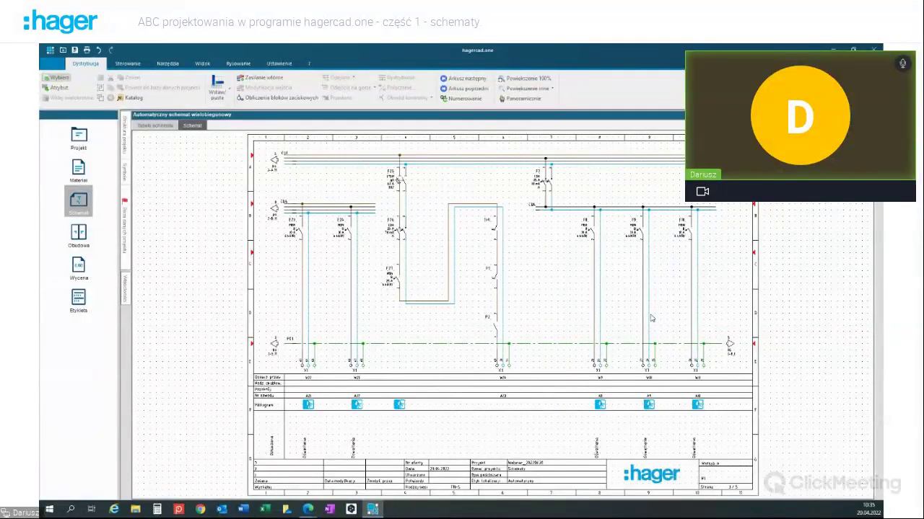
key("Page_Down")
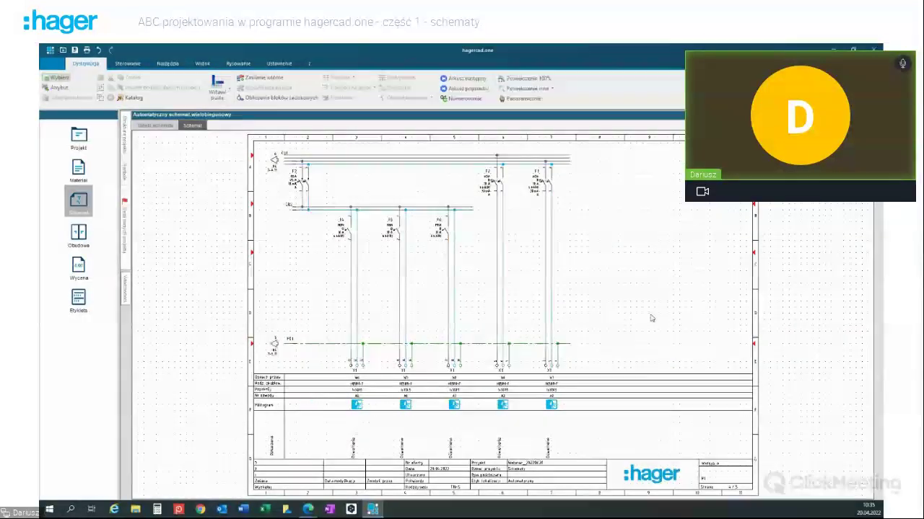
left_click(98, 50)
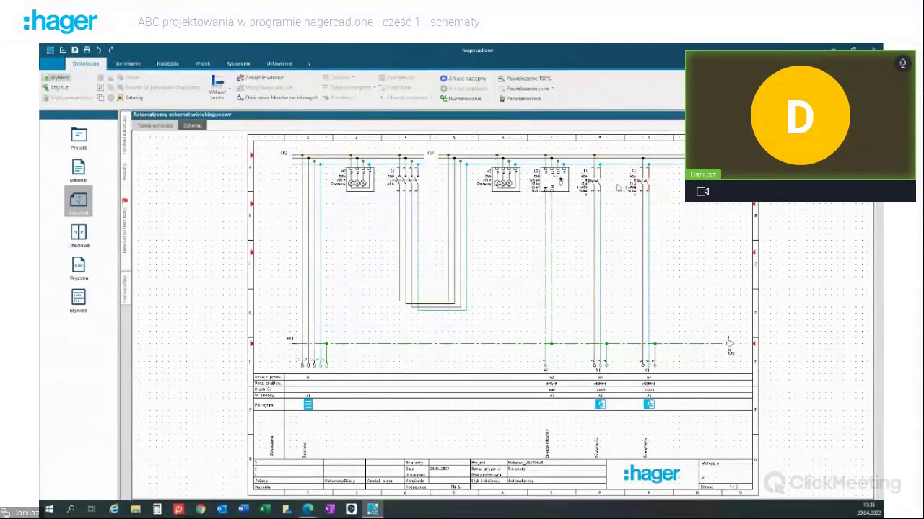
Step: Select breaker F1 on sheet 1 and examine its available phase connections without changing them
left_click(594, 180)
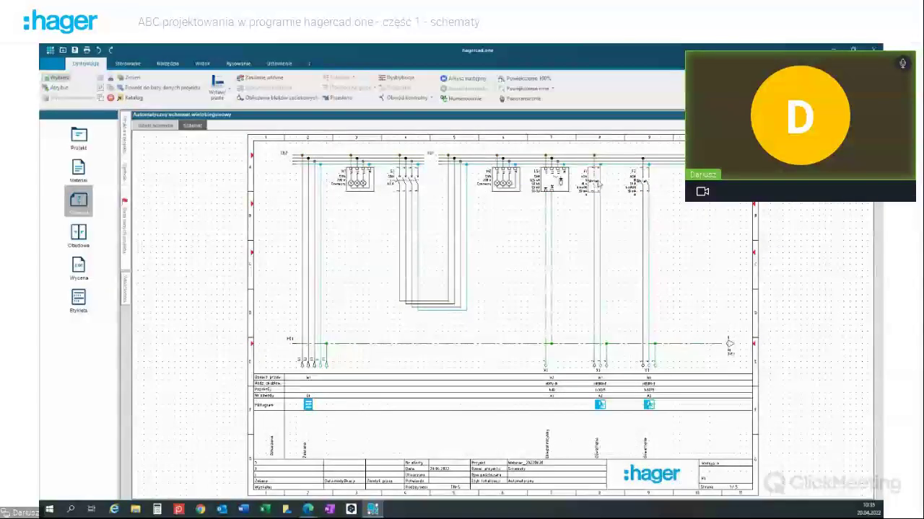
left_click(401, 87)
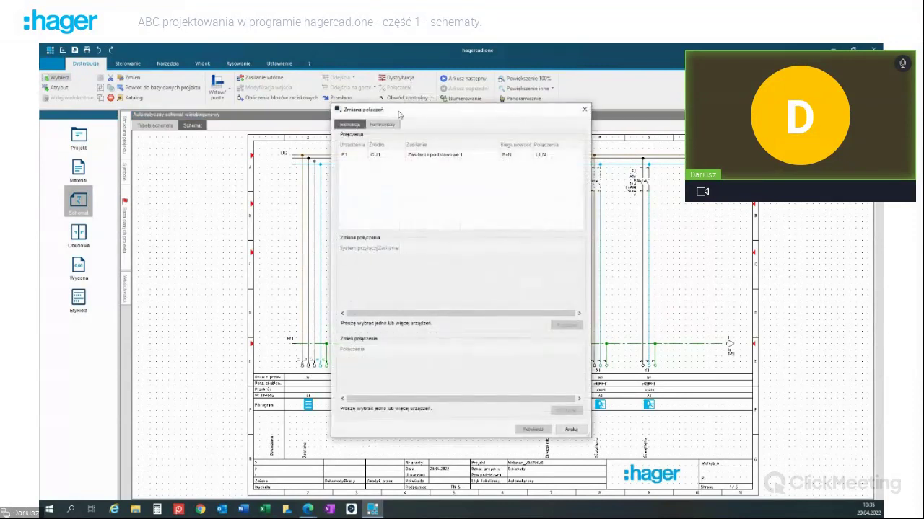
left_click(426, 157)
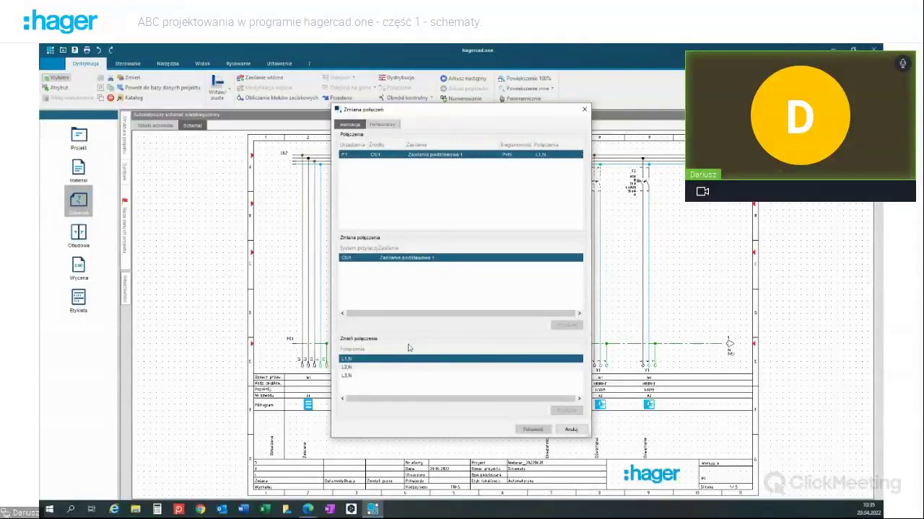
left_click(571, 430)
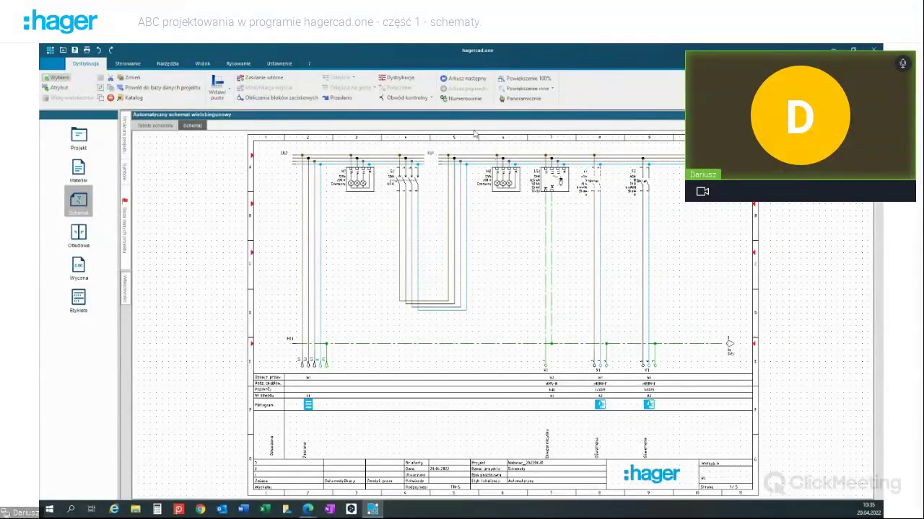
Step: Reassign breaker F1 on busbar CU1 to connection L3,N and confirm the change
left_click(393, 77)
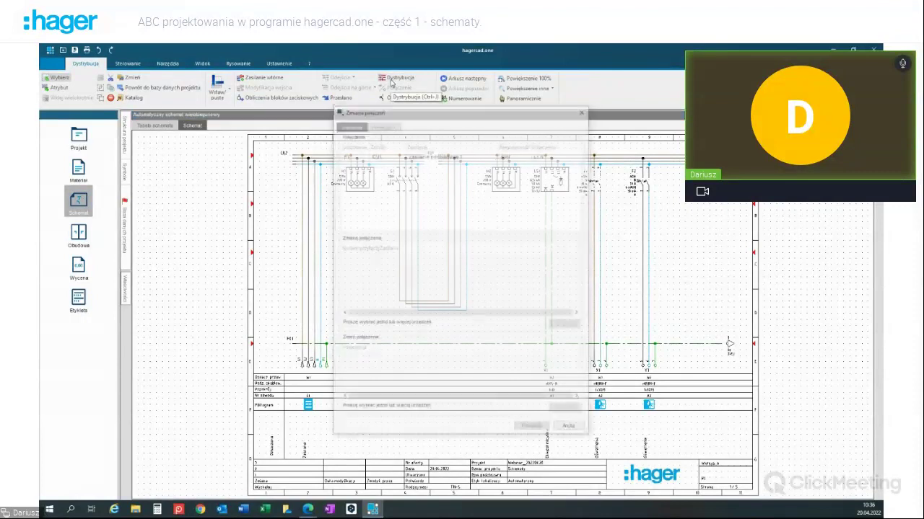
left_click(381, 156)
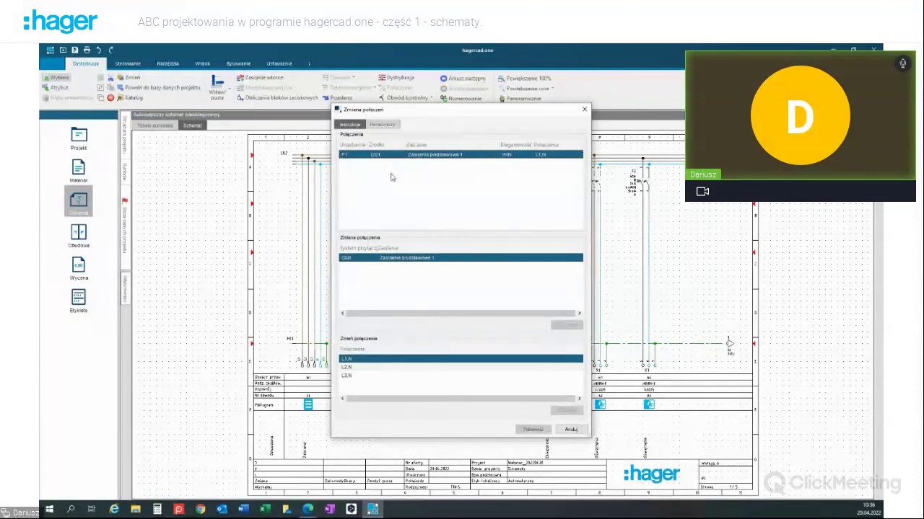
left_click(361, 376)
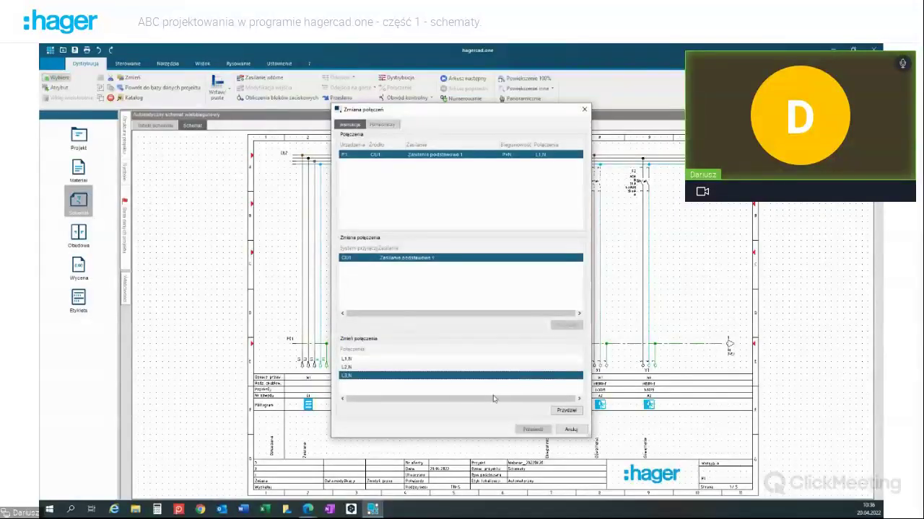
left_click(566, 411)
left_click(532, 430)
scroll(596, 171, "up", 3)
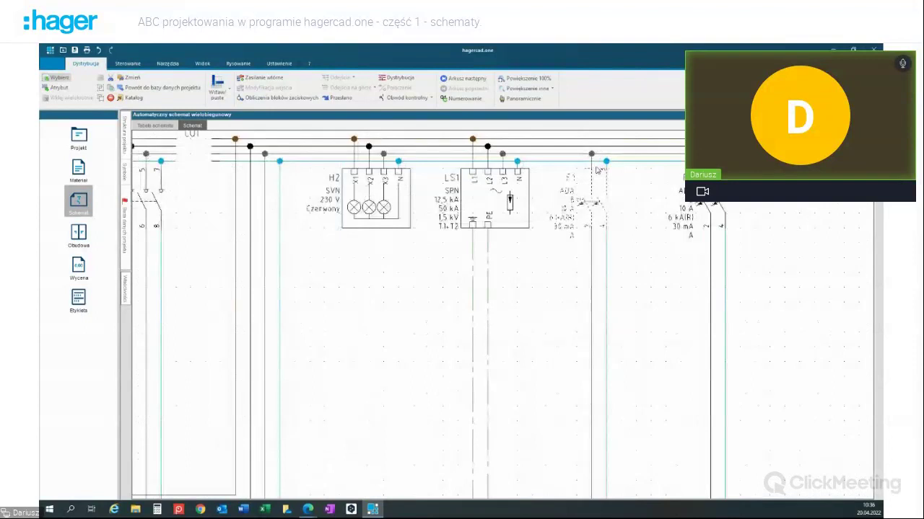
left_click(624, 206)
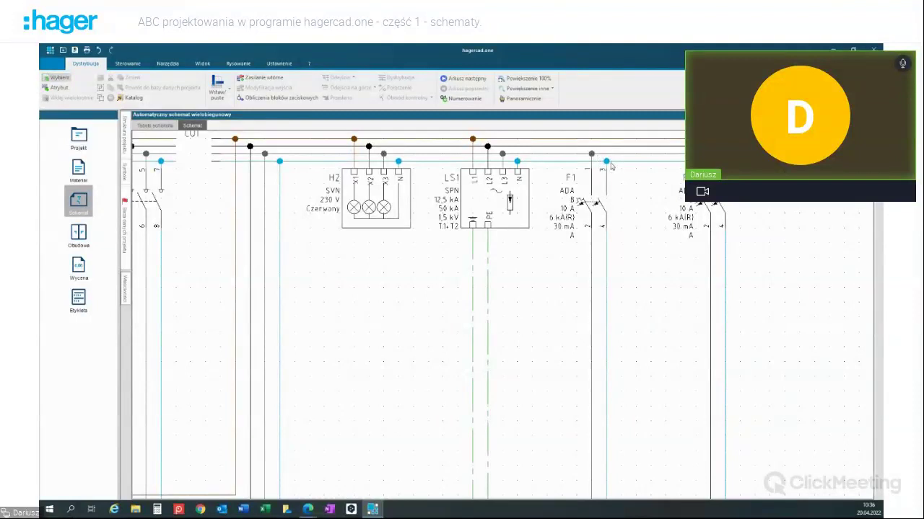
Step: Show the properties (Właściwości) of breaker F1 and keep them pinned beside the schematic
scroll(566, 209, "down", 2)
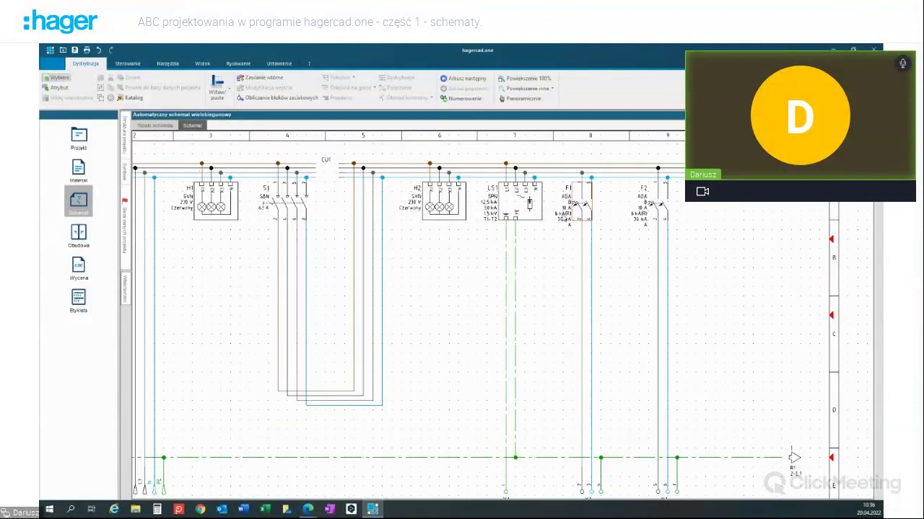
scroll(566, 217, "down", 2)
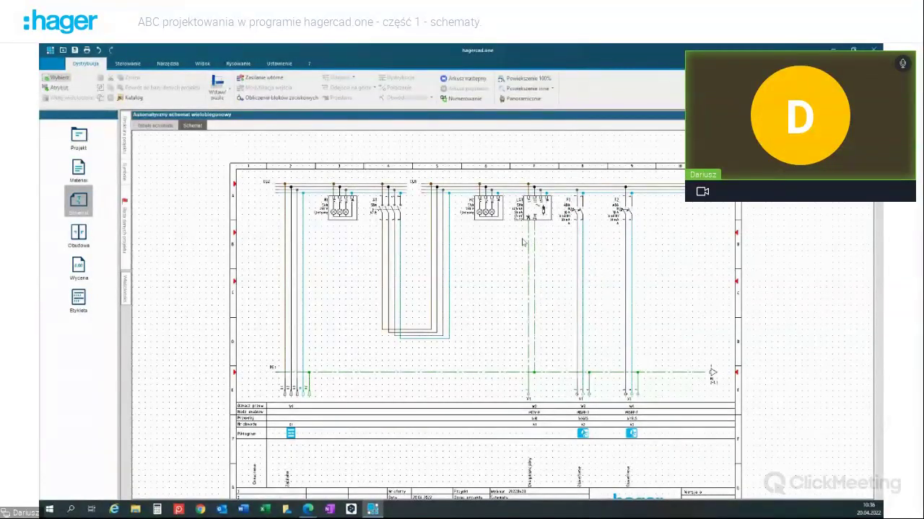
left_click(581, 213)
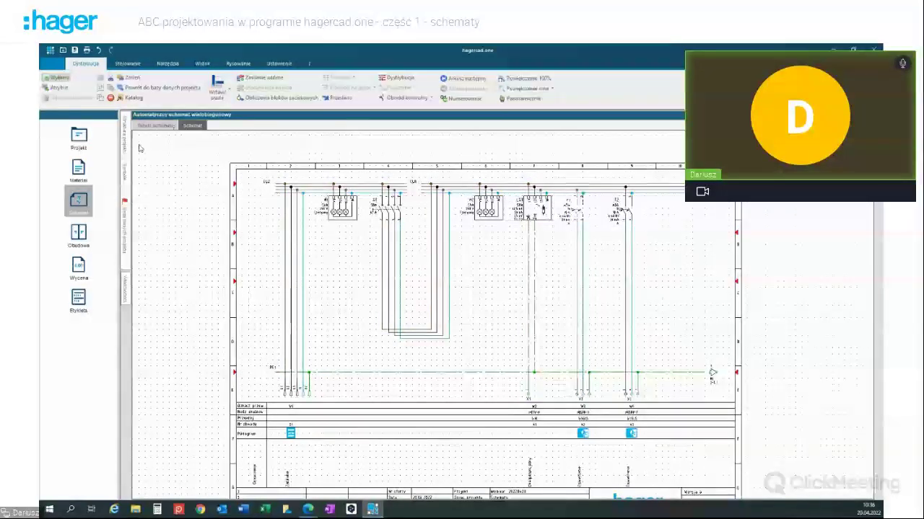
left_click(126, 289)
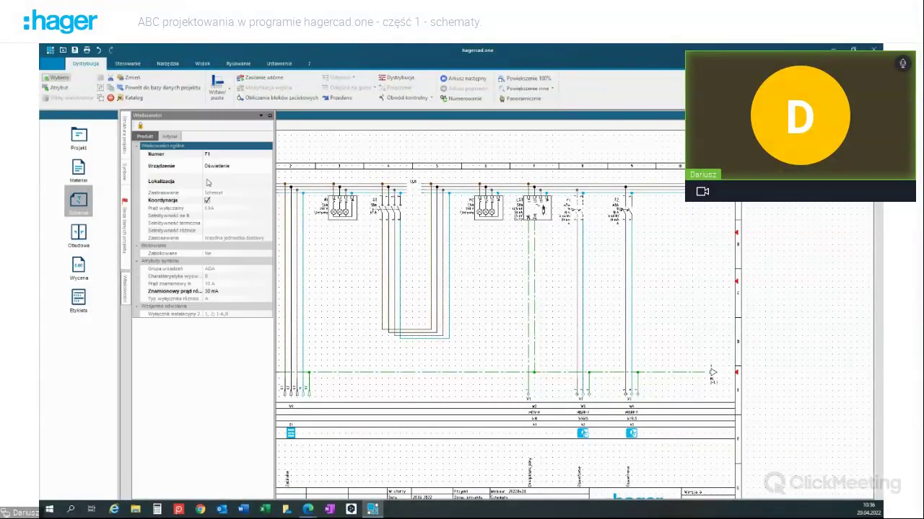
left_click(262, 115)
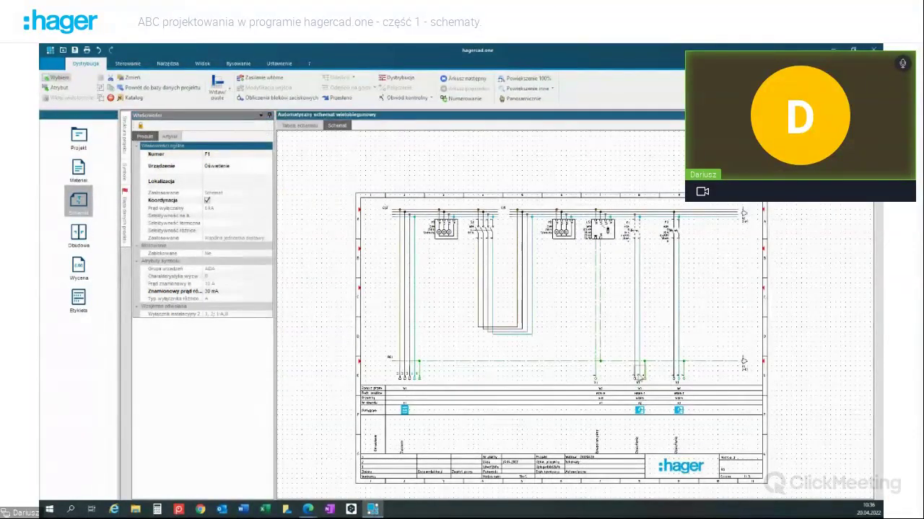
Step: Set the load current (Inc/Ib) of lighting load A2 below breaker F1 to 1 A
left_click(639, 377)
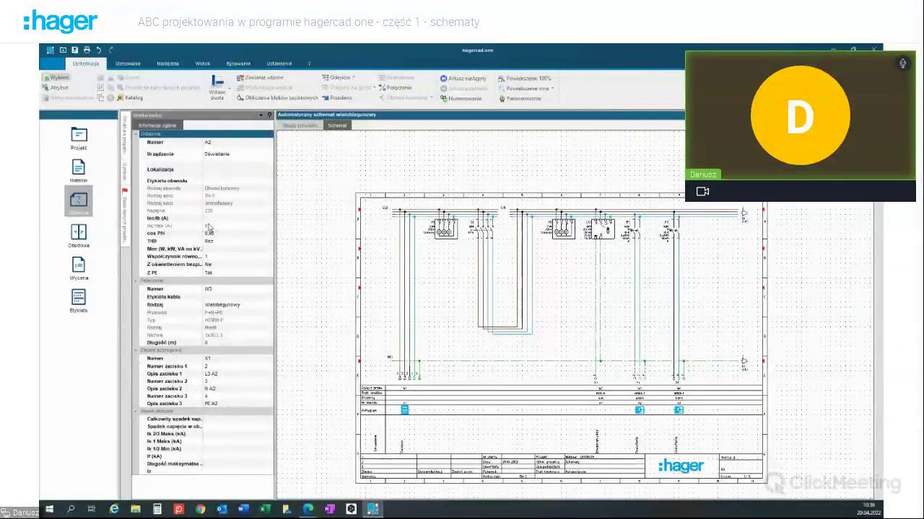
left_click(210, 220)
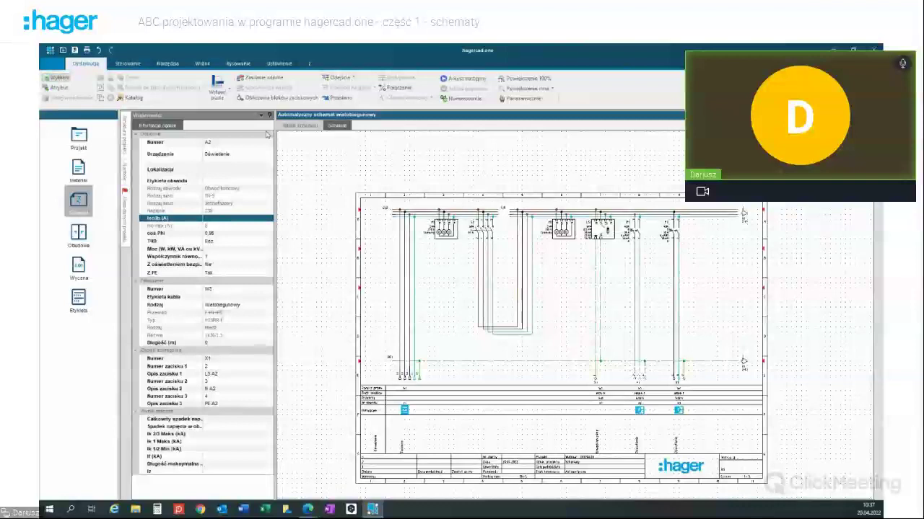
left_click(232, 218)
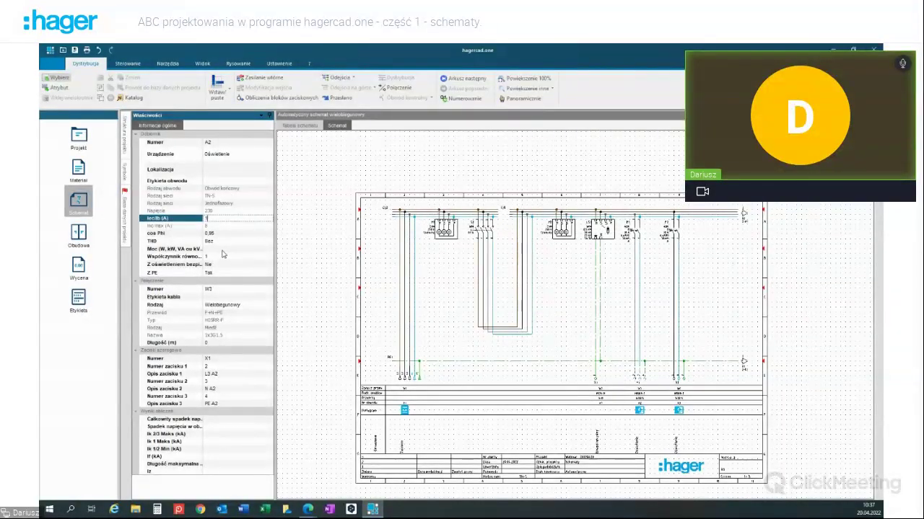
Step: Set the power (Moc) of lighting load A3 below breaker F2 to 150 W
left_click(681, 243)
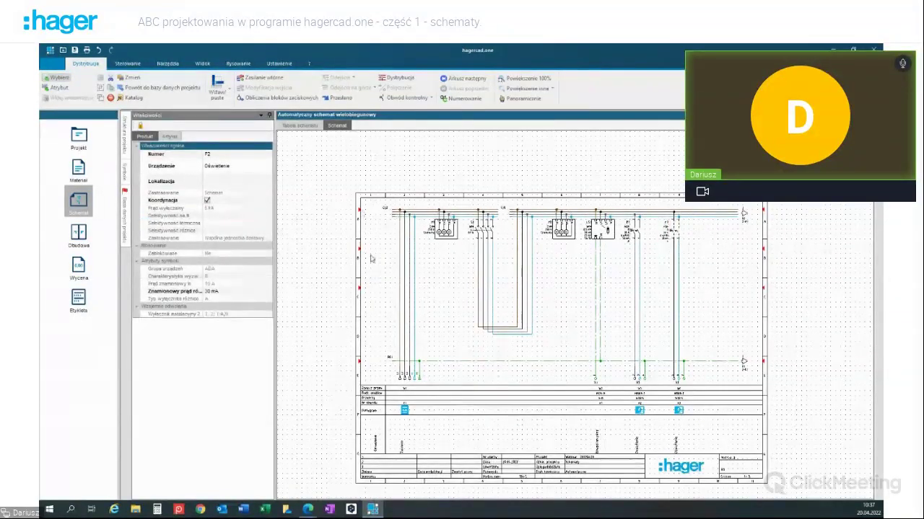
left_click(682, 380)
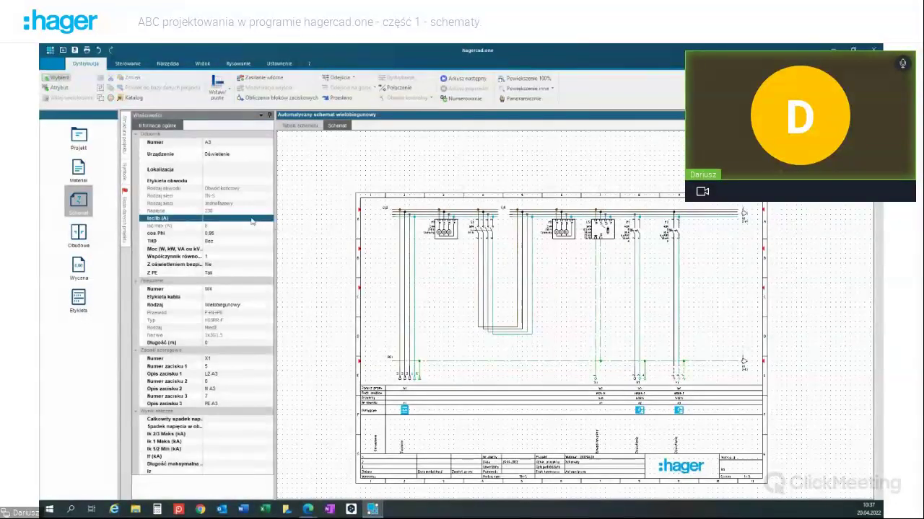
left_click(212, 249)
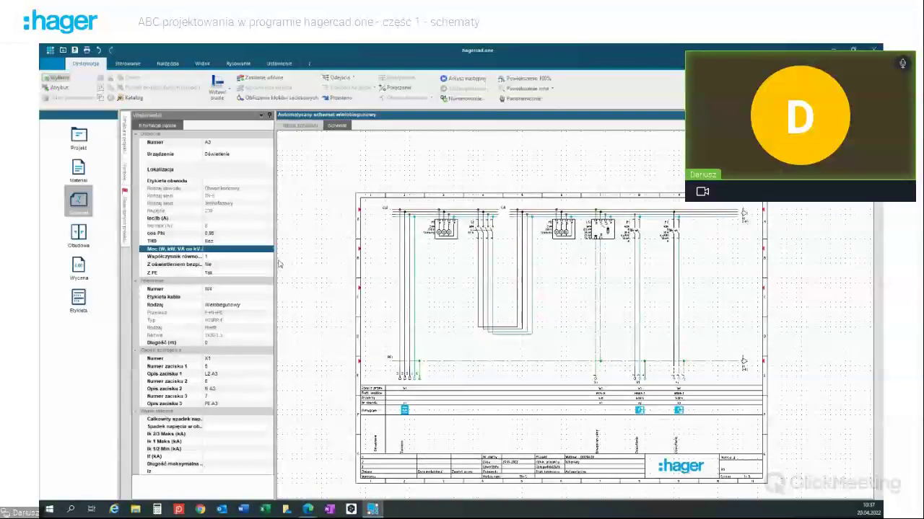
left_click(226, 250)
type("150W")
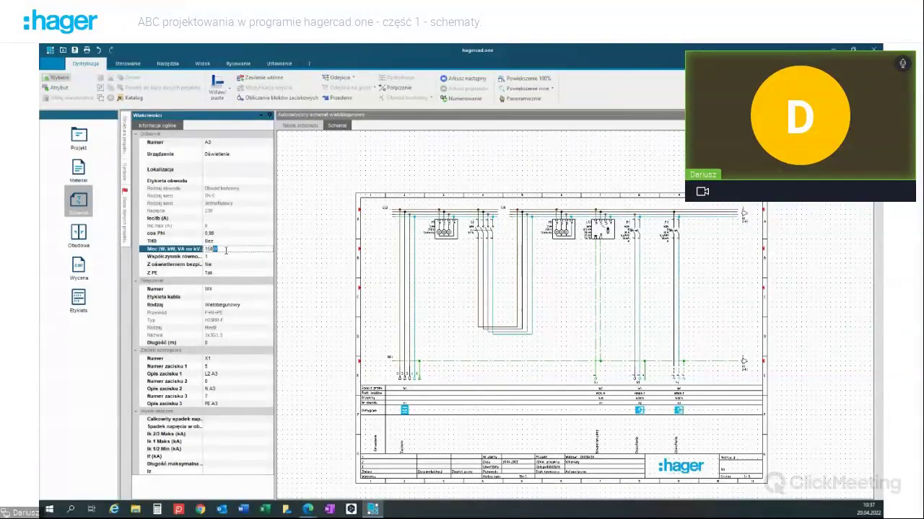
Step: Set the simultaneity factor (Współczynnik równoczesności) of lighting load A3 to 0,33
left_click(218, 257)
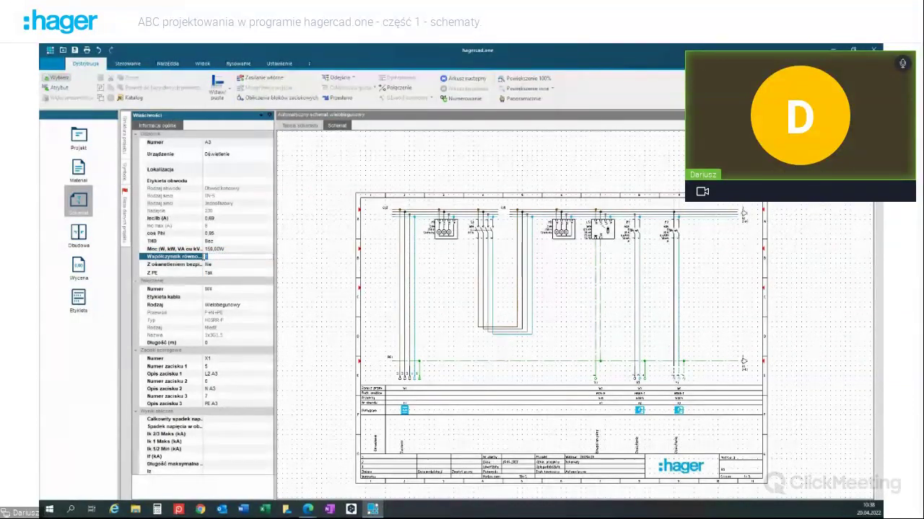
left_click(367, 314)
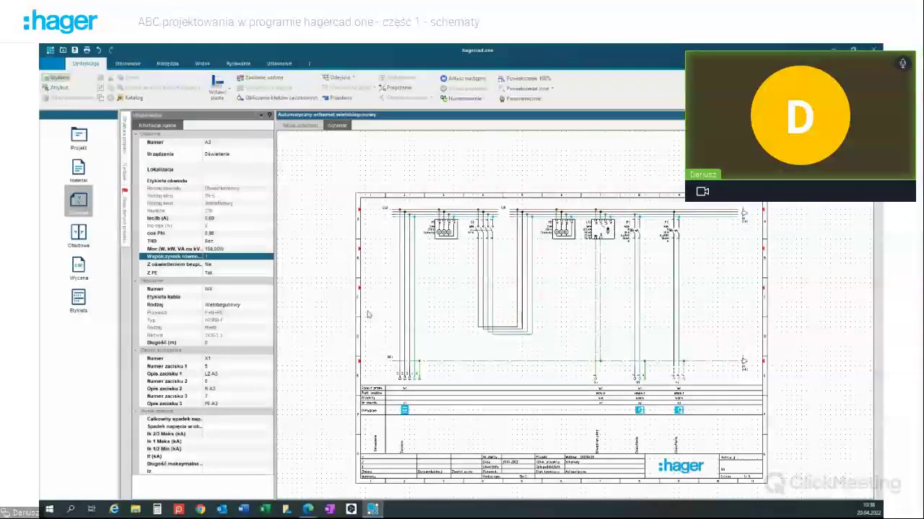
left_click(240, 256)
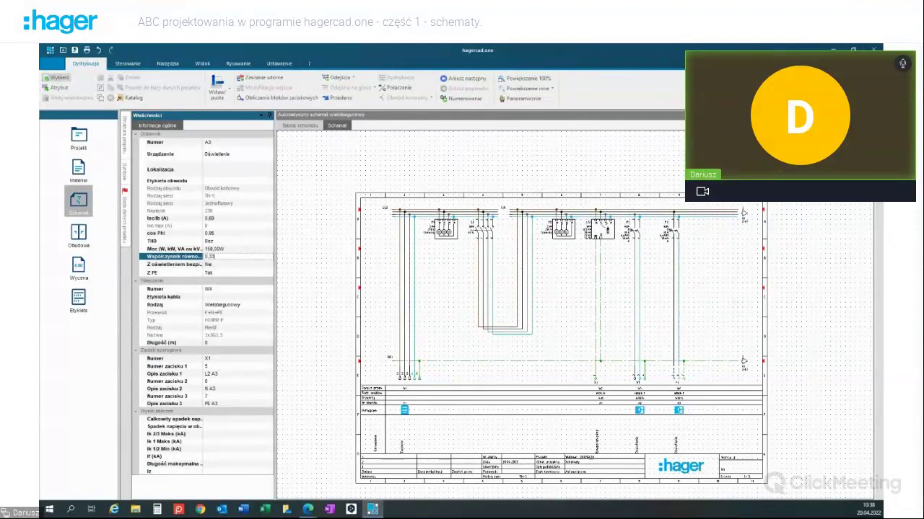
left_click(265, 283)
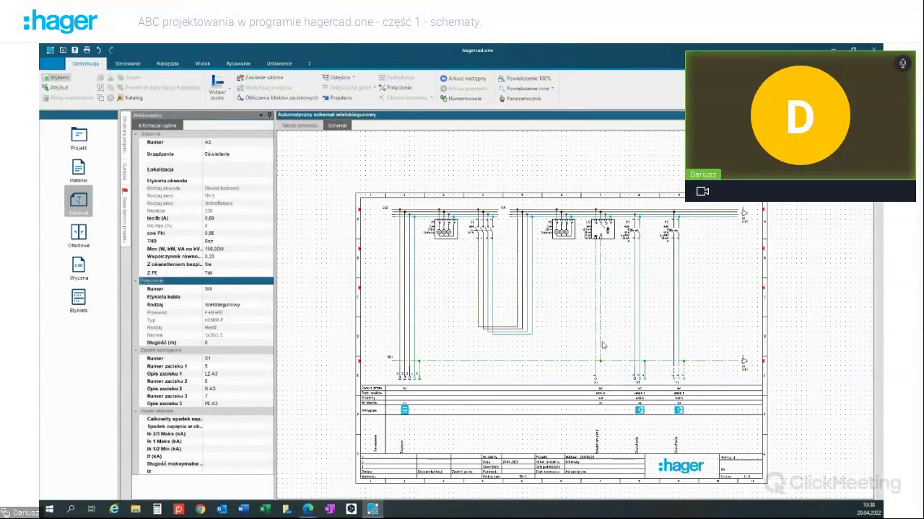
Step: Modify the incoming supply so the rated current (Prąd znamionowy In) of the basic supply (Zasilanie podstawowe) is 50 A
left_click(269, 115)
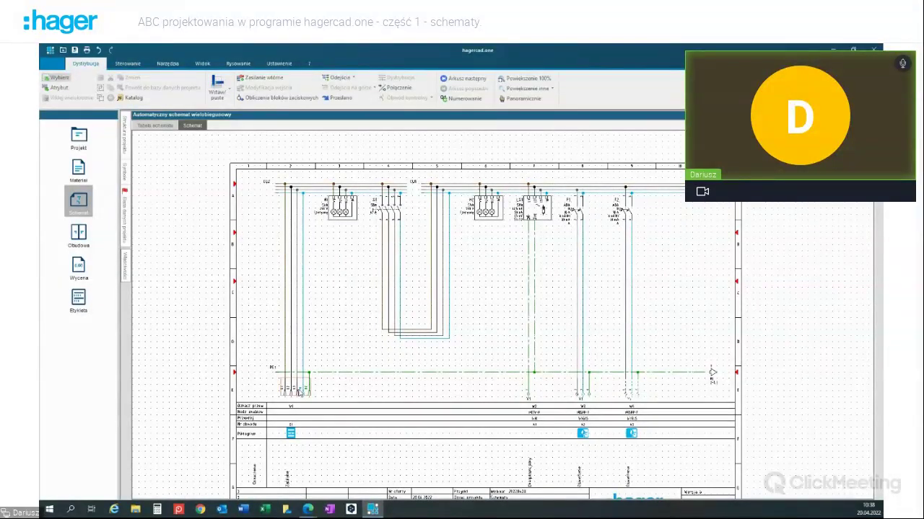
left_click(352, 362)
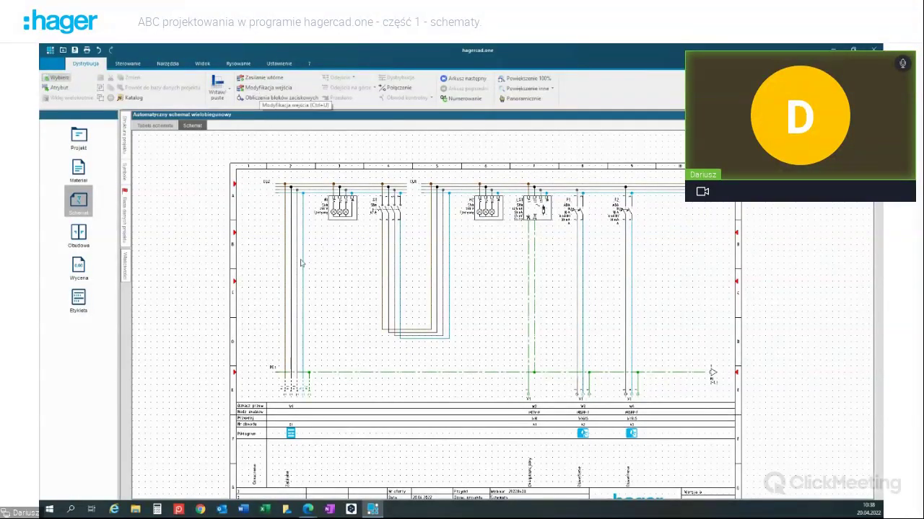
left_click(294, 391)
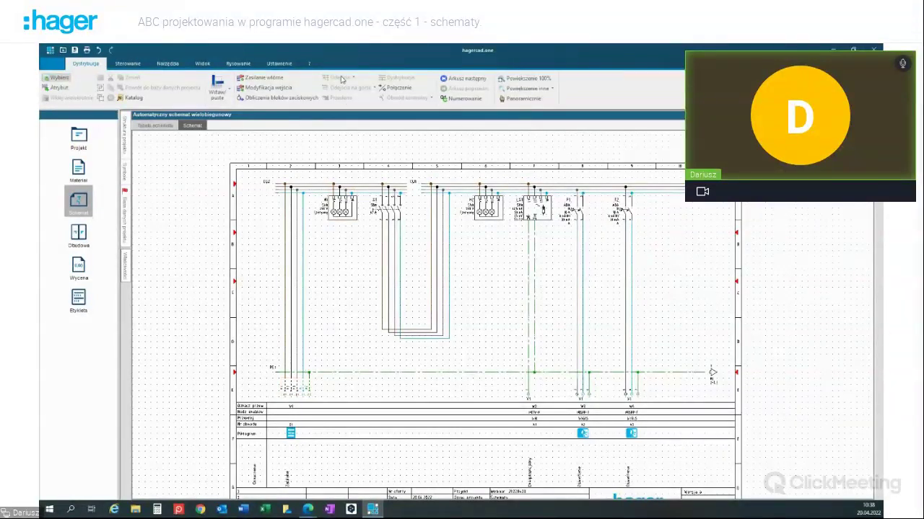
left_click(254, 90)
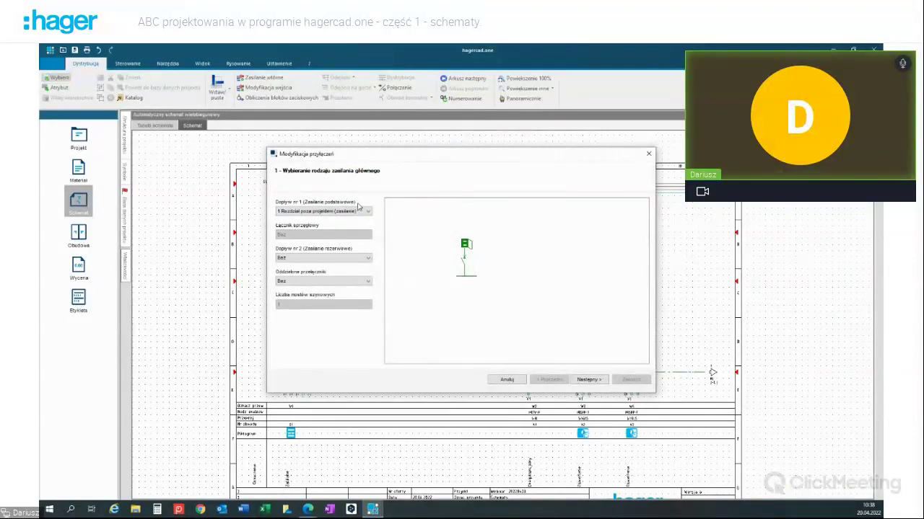
left_click(586, 380)
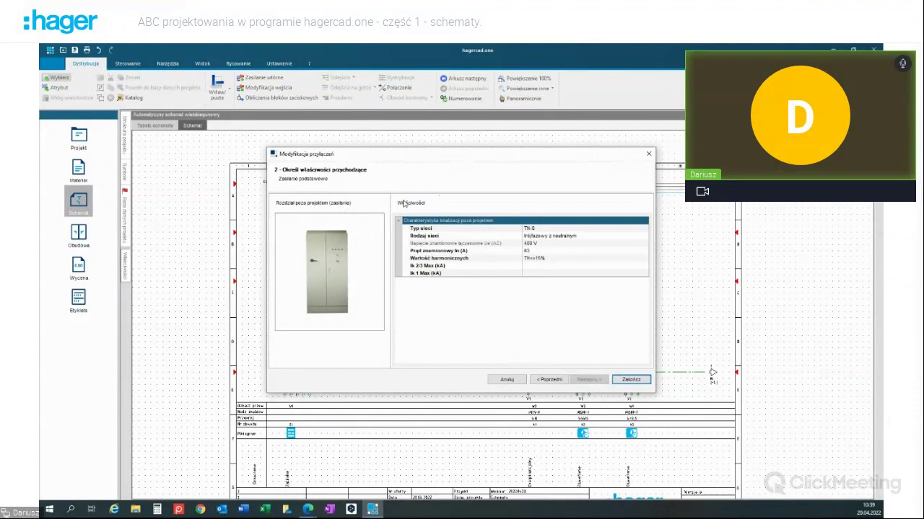
left_click(531, 250)
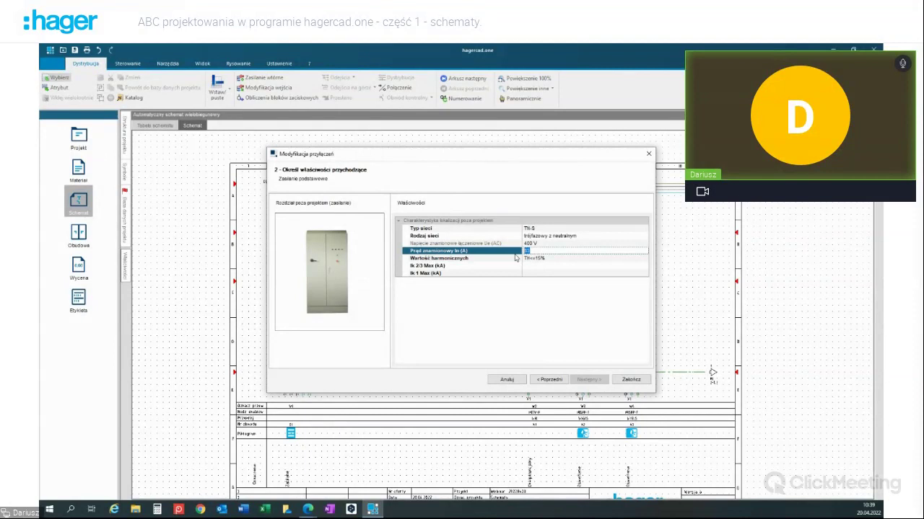
type("50")
left_click(631, 379)
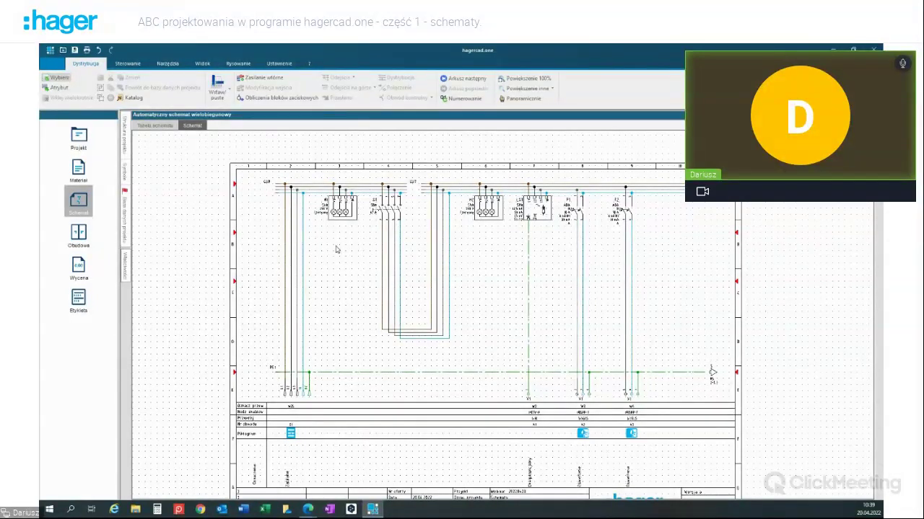
Step: Move the terminals of socket circuits A18, A19 and A20 on sheet 4 to a new terminal block G1
scroll(336, 249, "down", 1)
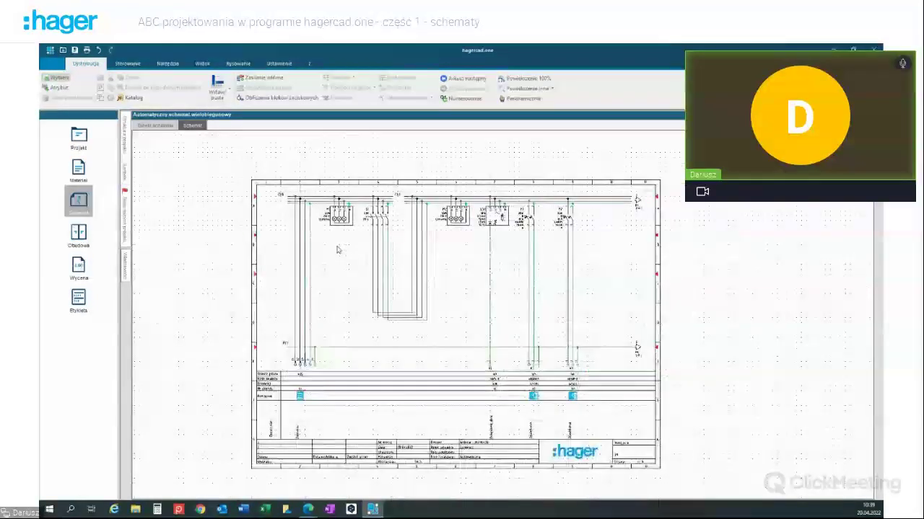
scroll(296, 214, "up", 1)
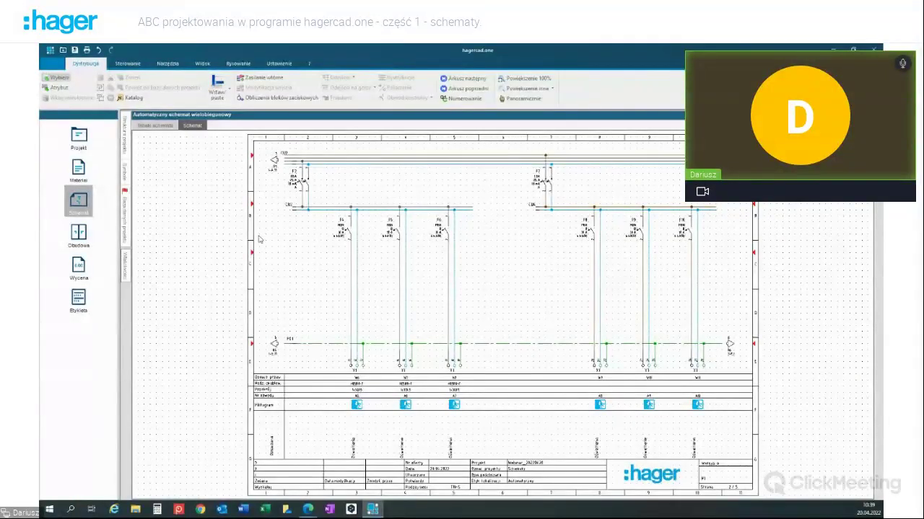
key("Page_Down")
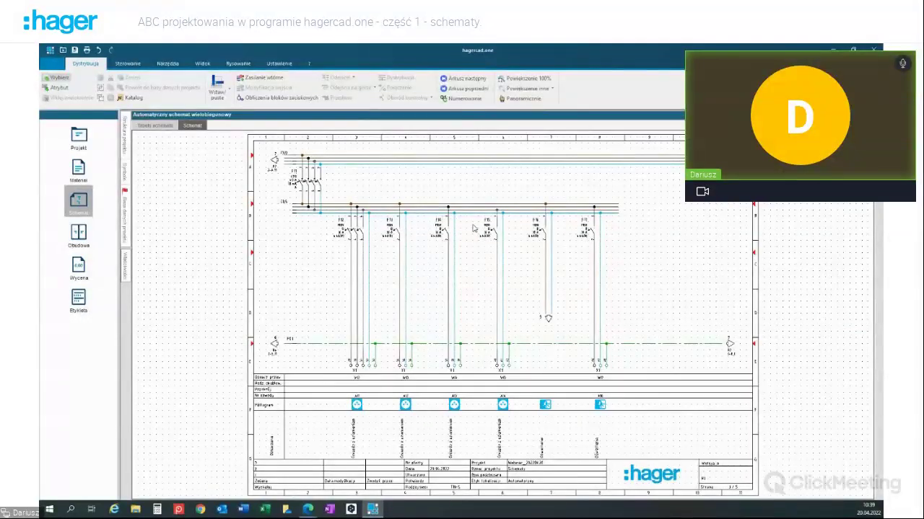
key("Page_Down")
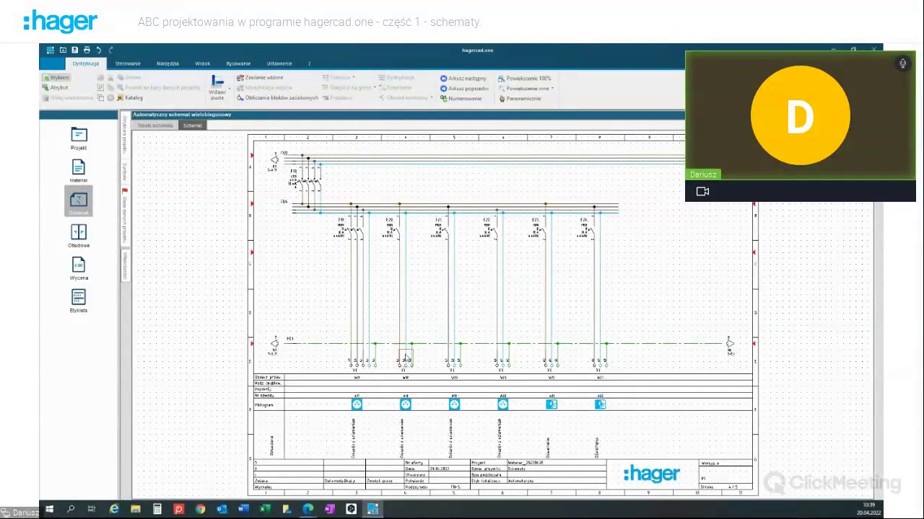
scroll(406, 360, "up", 1)
scroll(406, 359, "up", 1)
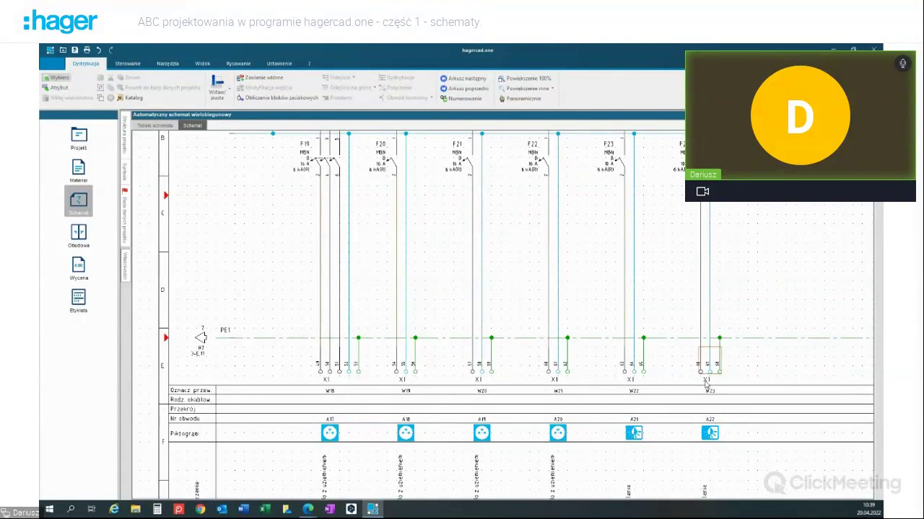
scroll(596, 281, "down", 2)
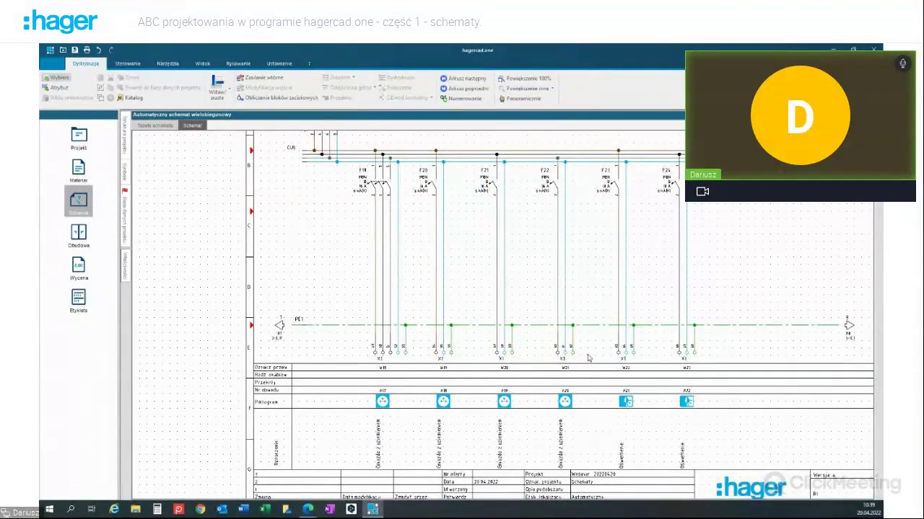
left_click(438, 343)
left_click(339, 99)
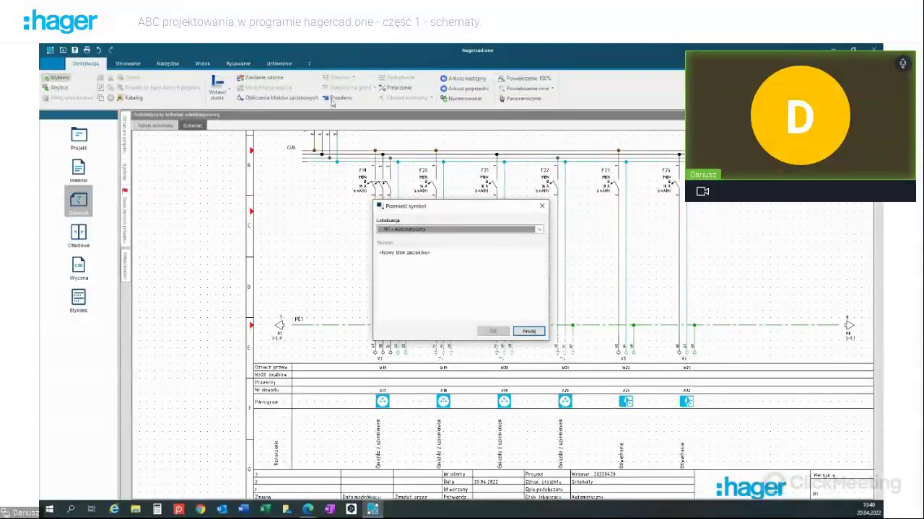
left_click(397, 254)
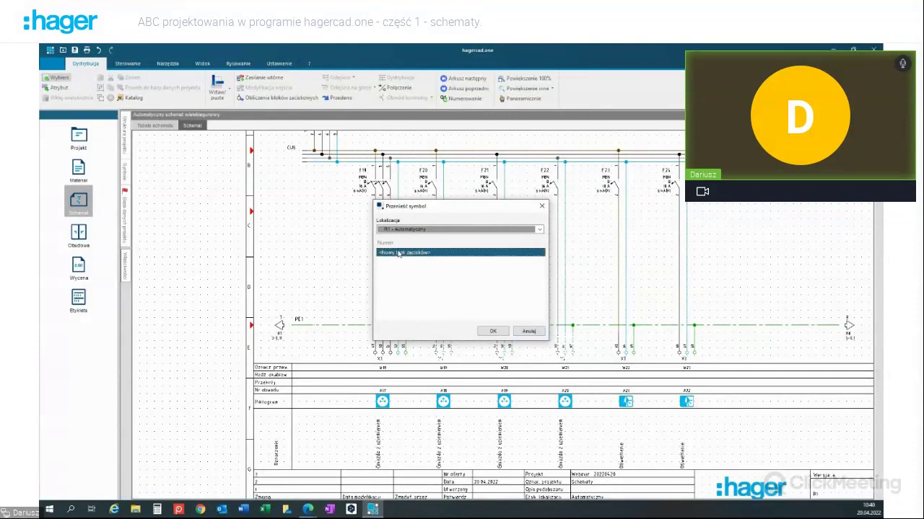
left_click(489, 331)
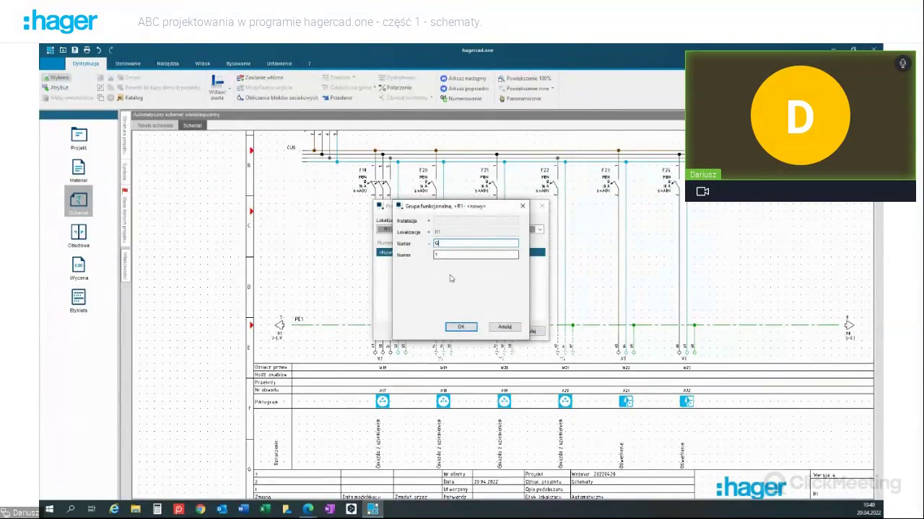
left_click(459, 328)
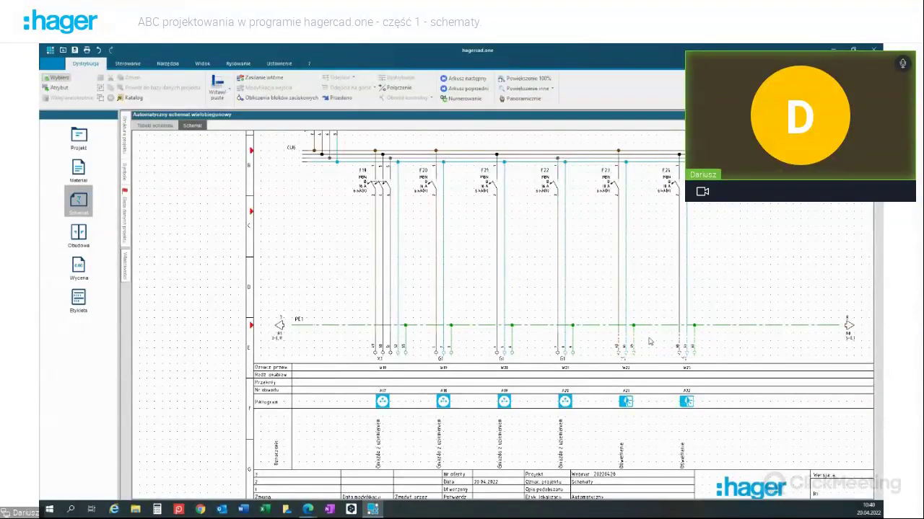
Step: Move the terminals of lighting circuits A21 and A22 on sheet 4 to a new terminal block O1
left_click(341, 97)
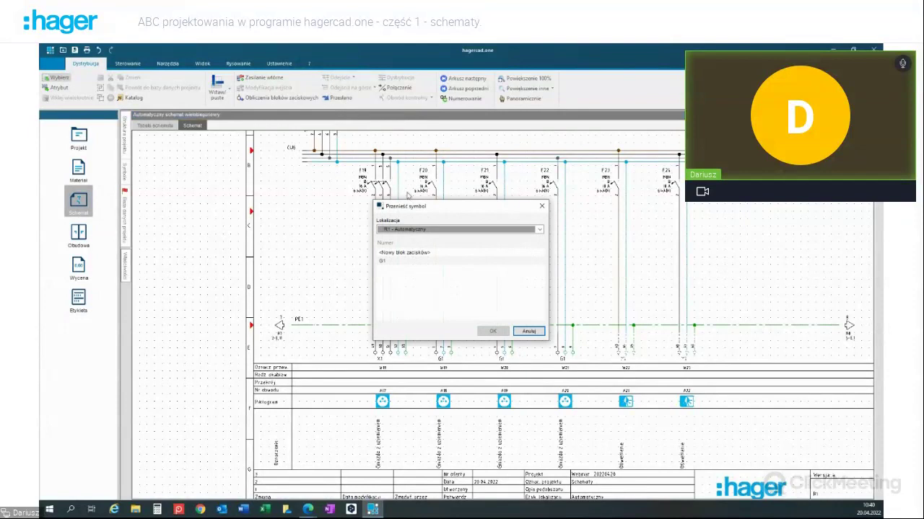
left_click(401, 254)
left_click(492, 330)
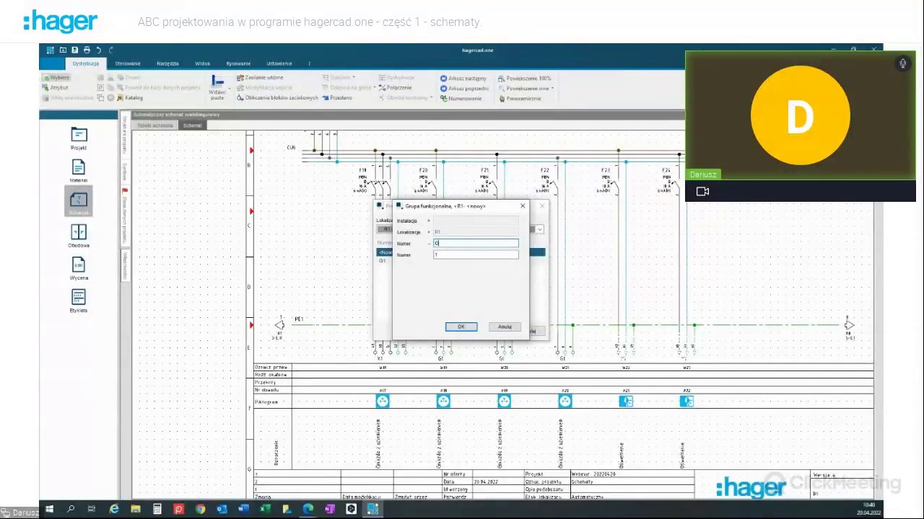
left_click(462, 327)
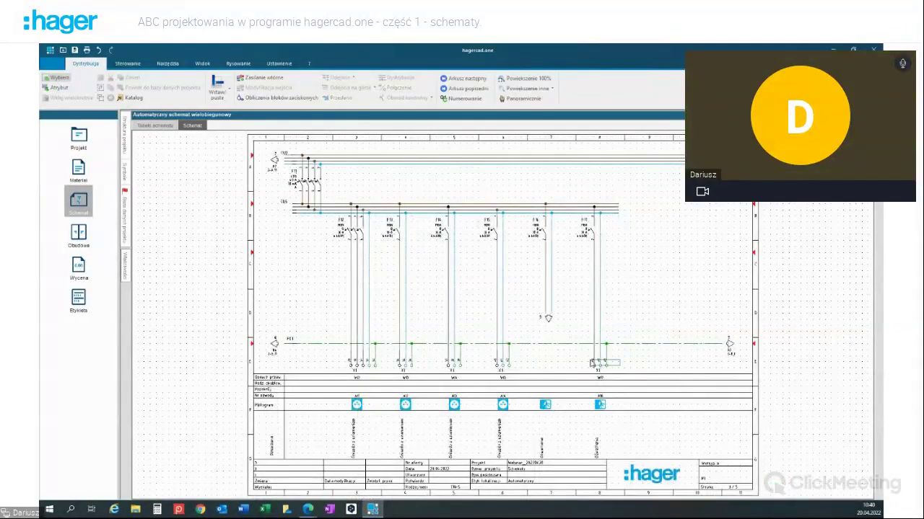
Step: Move the terminals of the lighting circuit below breaker F17 on sheet 3 to terminal block O1
left_click(598, 360)
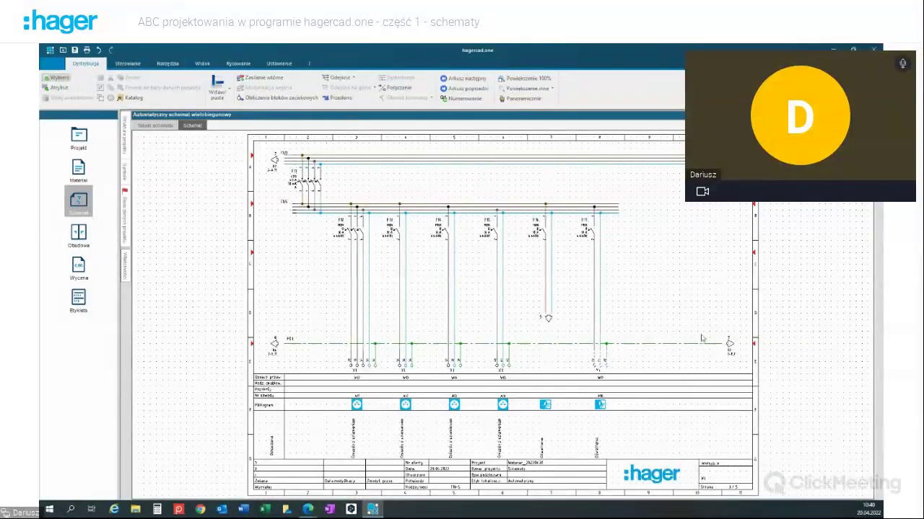
left_click(339, 97)
left_click(384, 270)
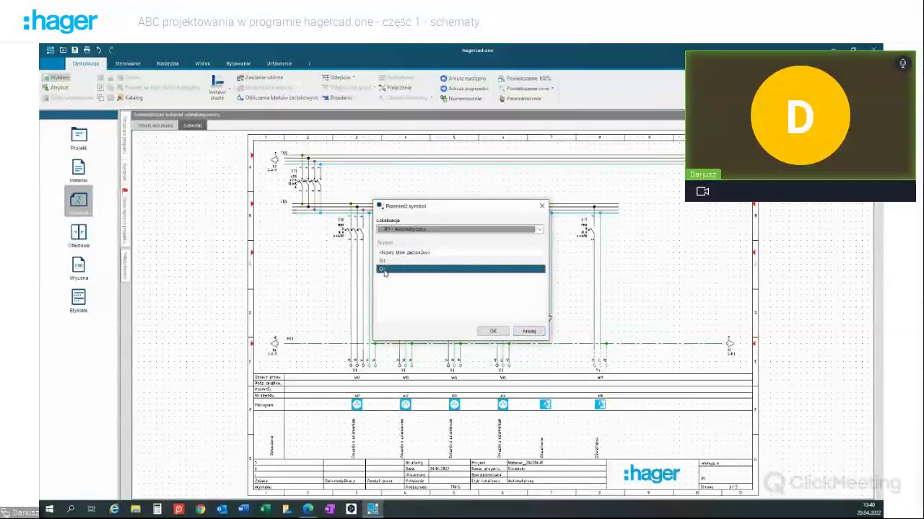
left_click(492, 331)
Step: Move the terminals of the socket circuits below breakers F13, F14 and F15 to terminal block G1
left_click_drag(521, 365, 395, 358)
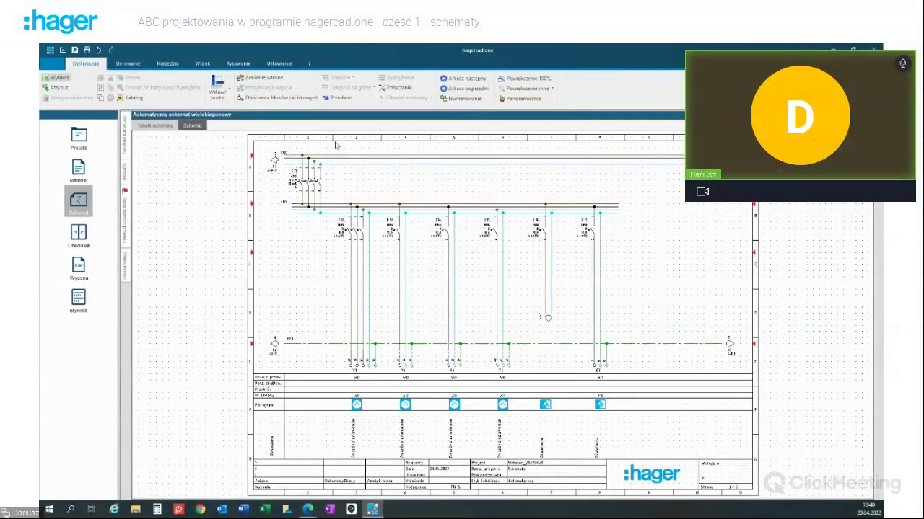
left_click(335, 98)
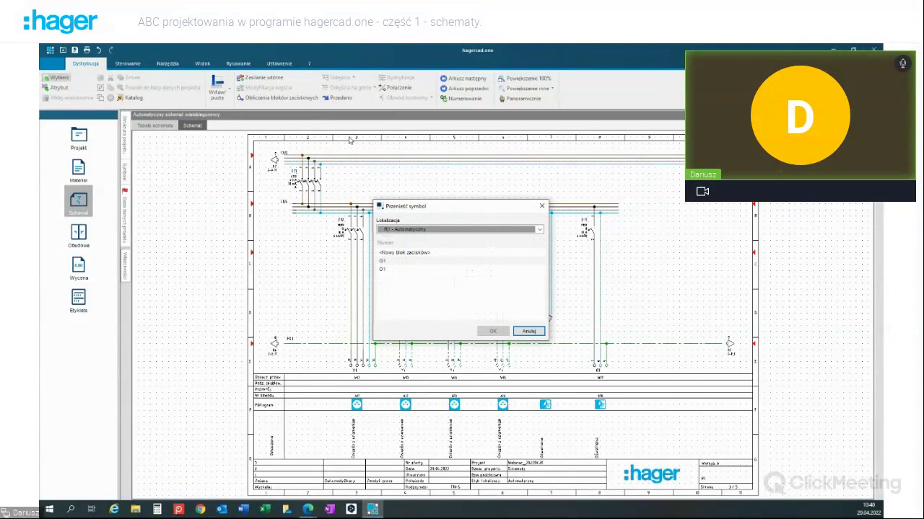
left_click(383, 261)
left_click(493, 332)
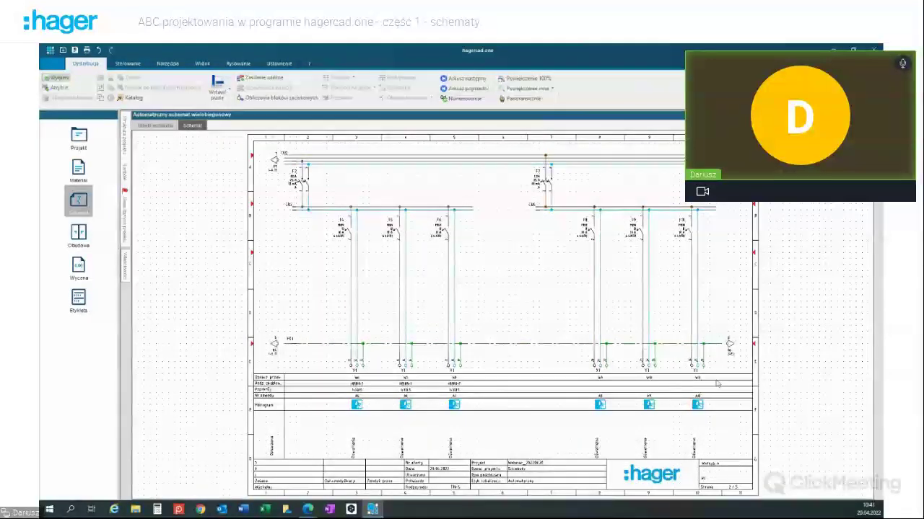
Step: Move the terminals of all six lighting circuits on sheet 2 to terminal block O1
left_click_drag(714, 369, 328, 355)
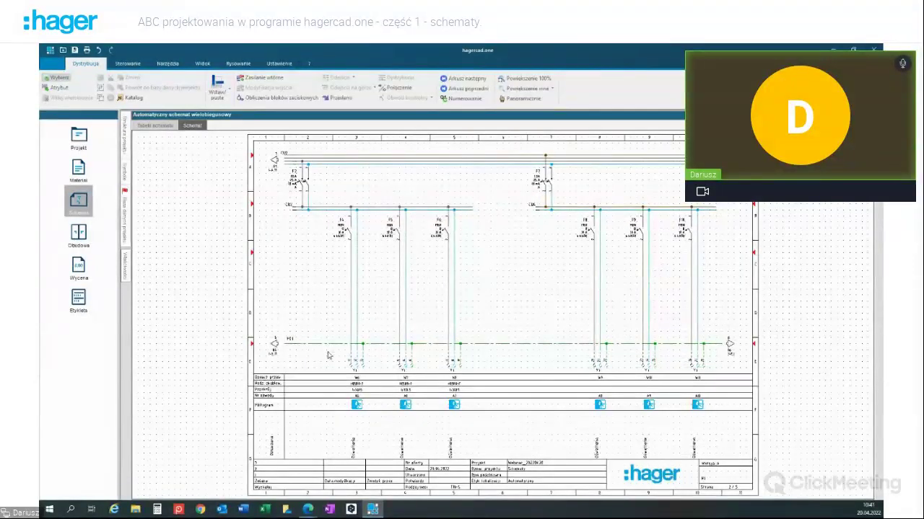
left_click(338, 99)
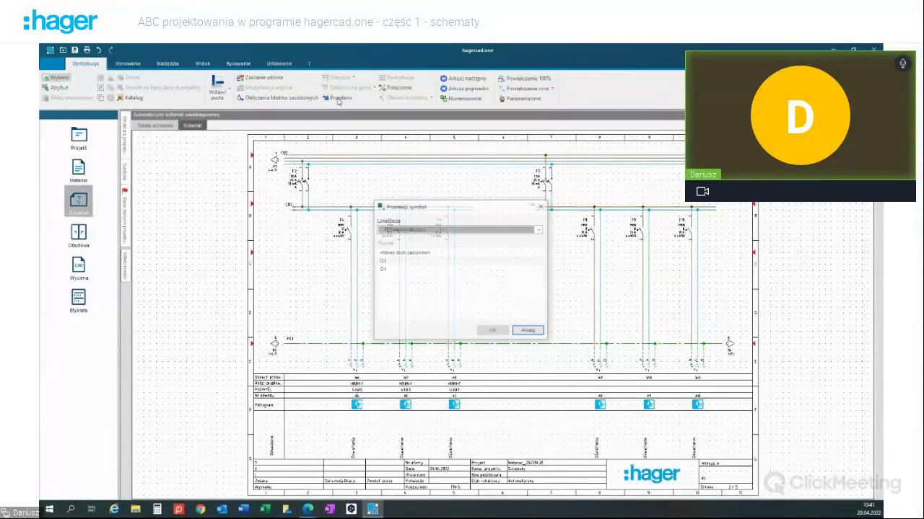
left_click(389, 270)
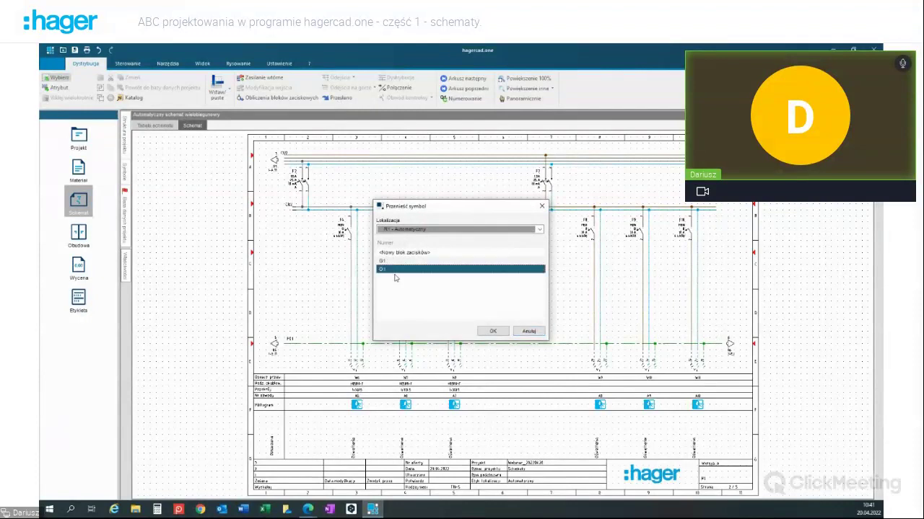
left_click(492, 331)
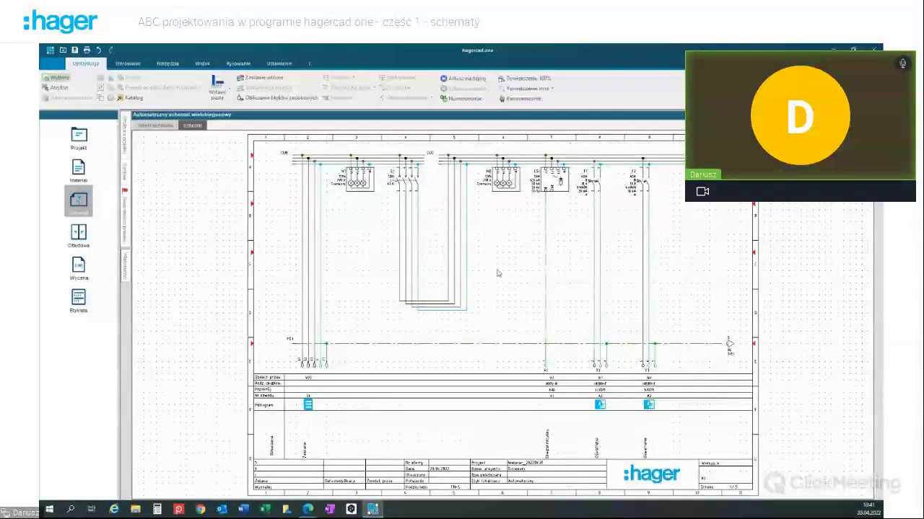
Step: Open the terminal block calculation (Obliczenia bloków zaciskowych) and select terminal row R1 - G1
left_click(257, 98)
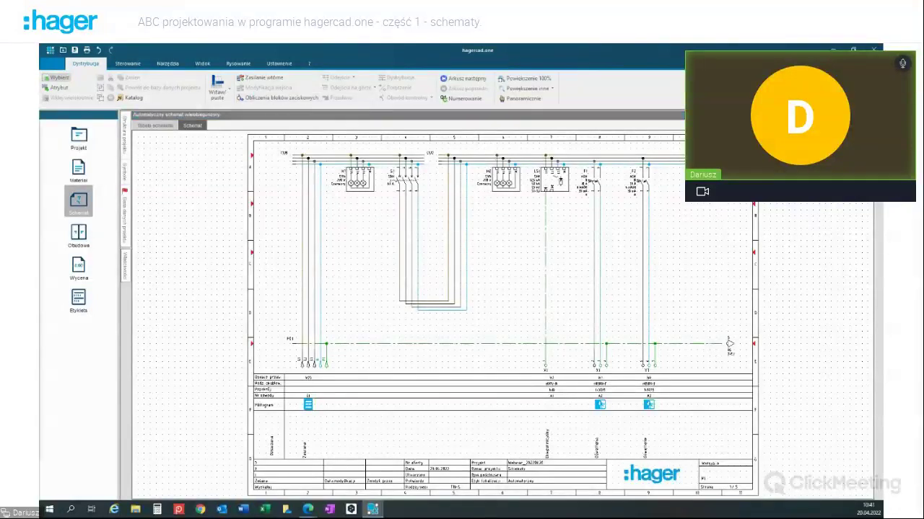
left_click_drag(278, 99, 428, 86)
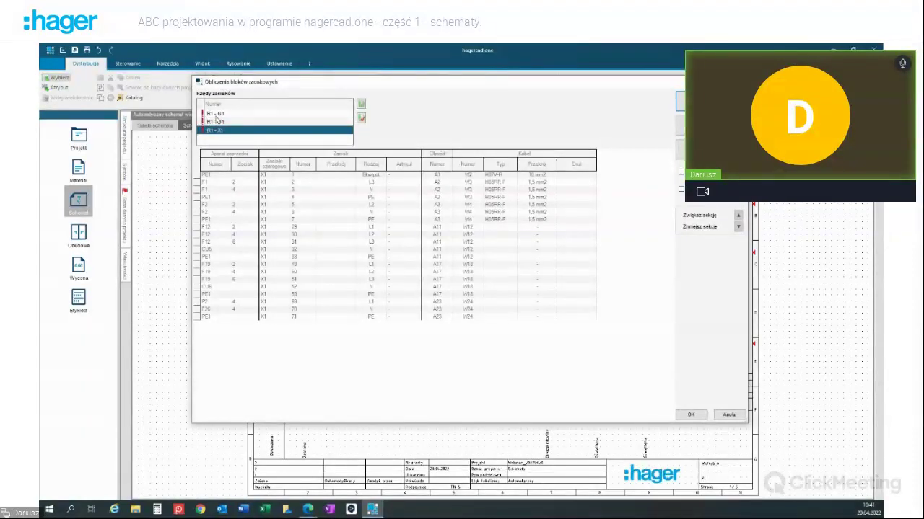
left_click(218, 114)
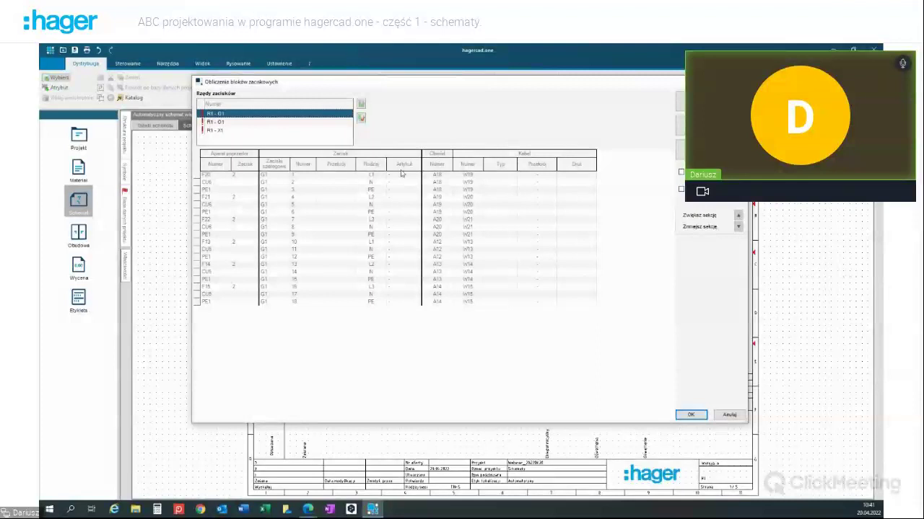
Step: Open the terminal calculation settings and keep the tiered terminal type (Zacisk typu piętrowego) with screwless fitting (Zacisk bez śruby)
left_click(680, 101)
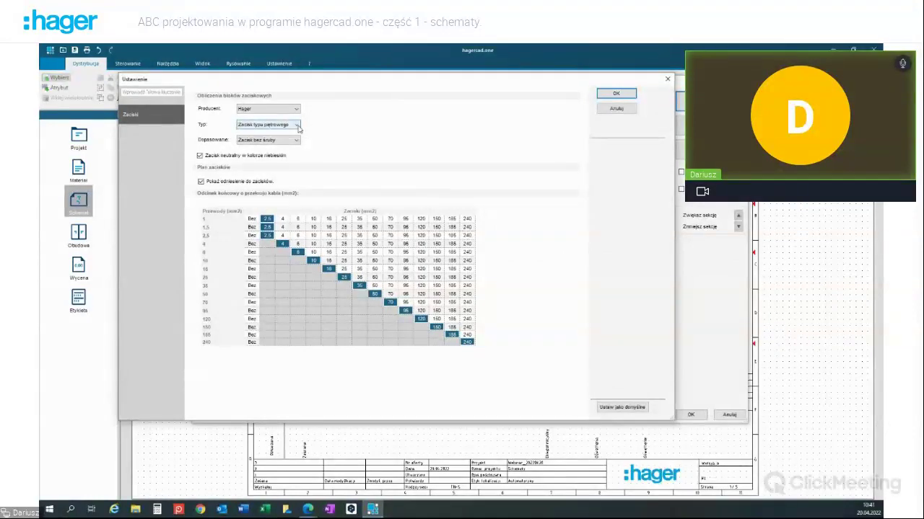
left_click(296, 125)
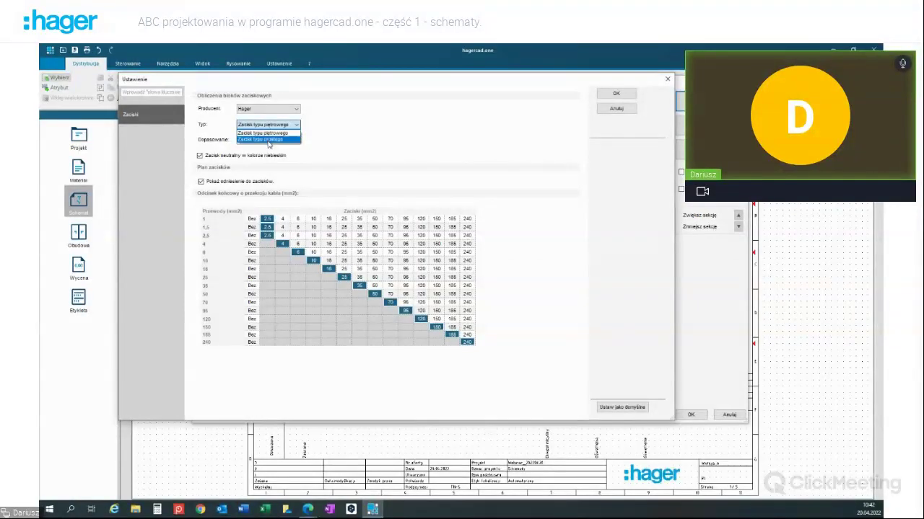
left_click(289, 131)
left_click(296, 141)
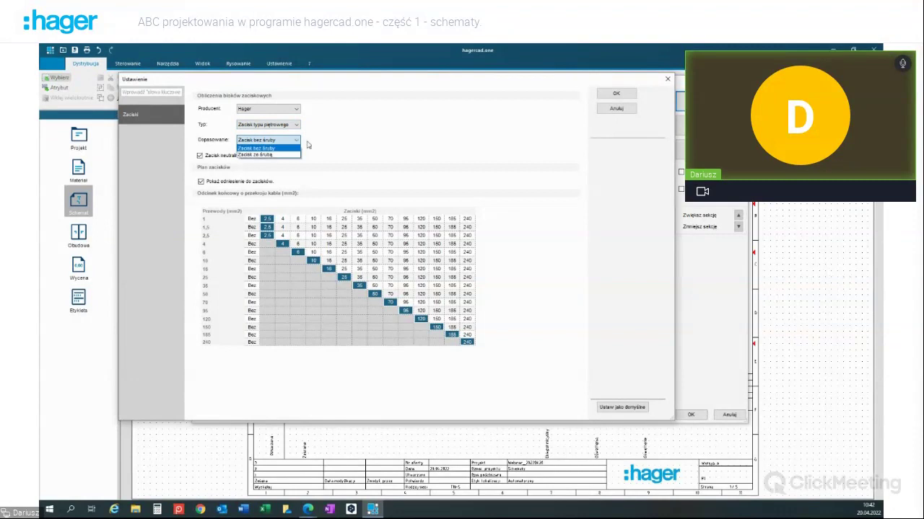
left_click(324, 143)
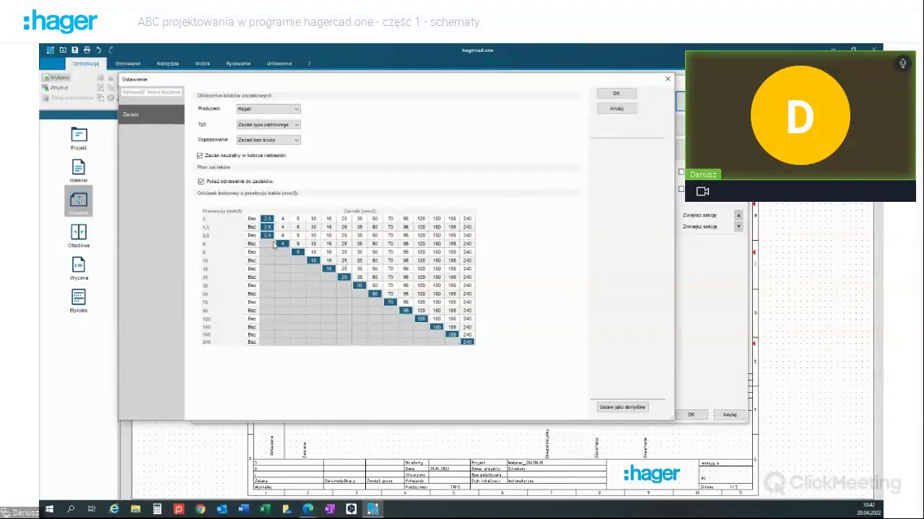
Step: Try terminal sizes of 6, 10 and 16 mm² for the 4, 6 and 10 mm² conductors, and restore the matching sizes
left_click(297, 245)
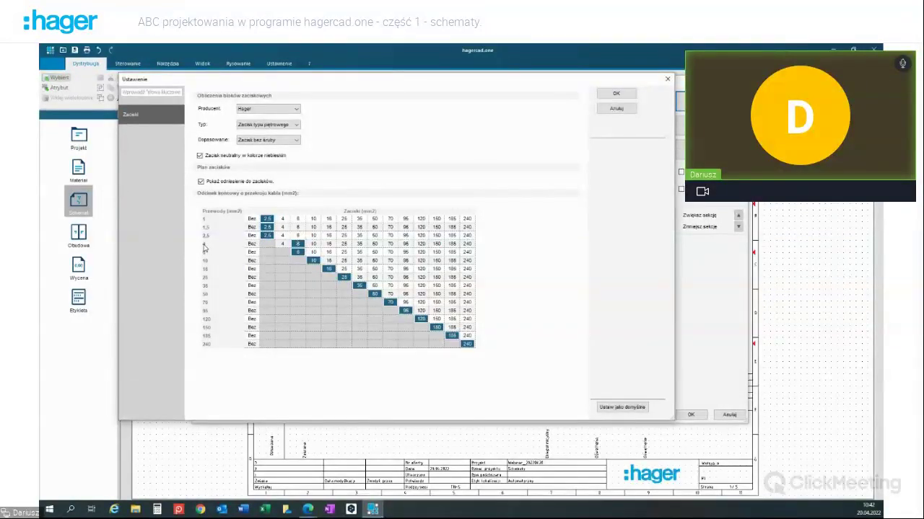
left_click(313, 252)
left_click(328, 261)
left_click(313, 261)
left_click(297, 252)
left_click(282, 244)
Step: Save the terminal settings as default, accept them and calculate terminal row R1 - G1
left_click(619, 409)
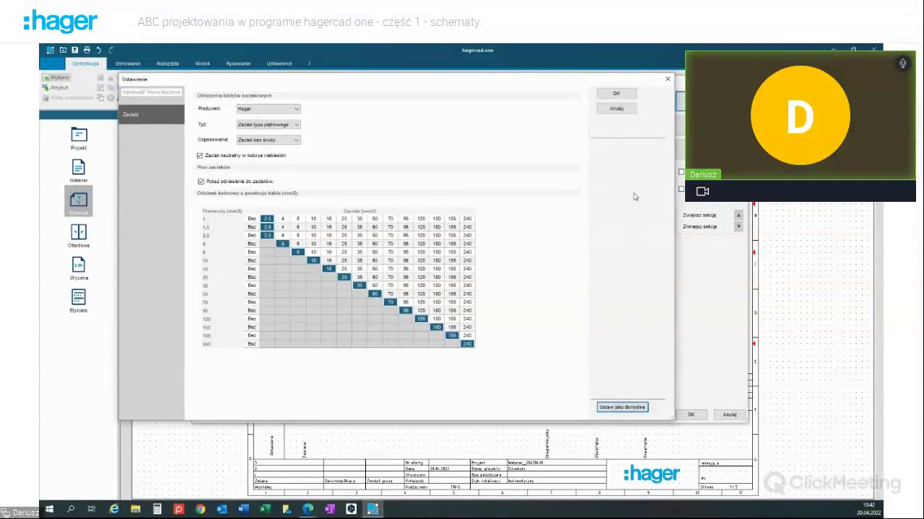
left_click(610, 95)
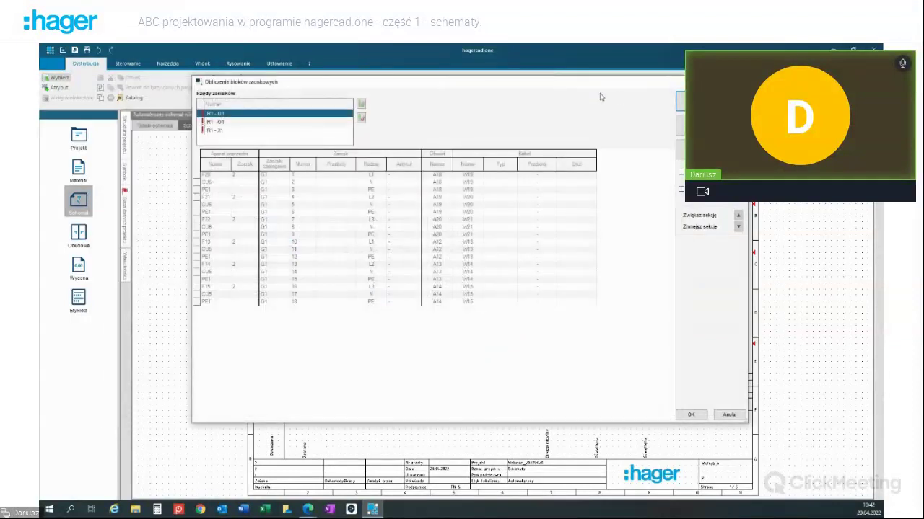
left_click(680, 125)
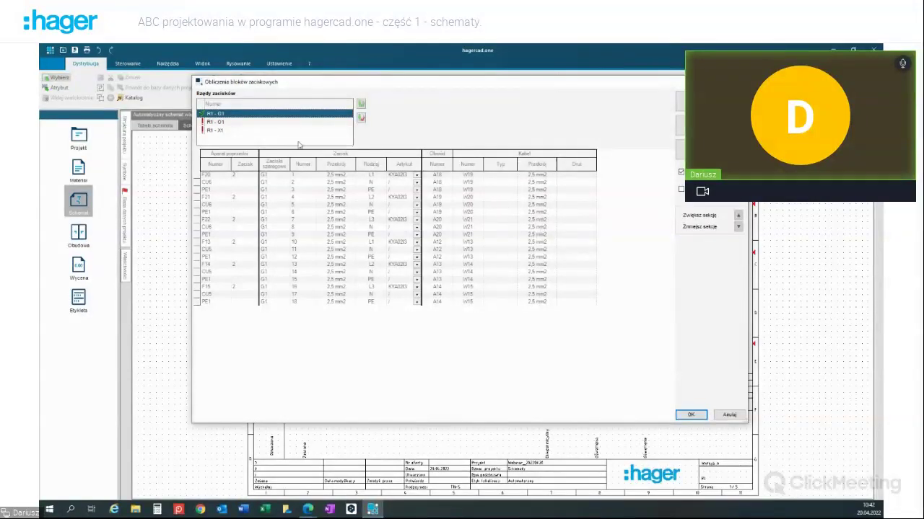
Step: Calculate terminal row R1 - O1 and assign the wire colours to its cables
left_click(216, 121)
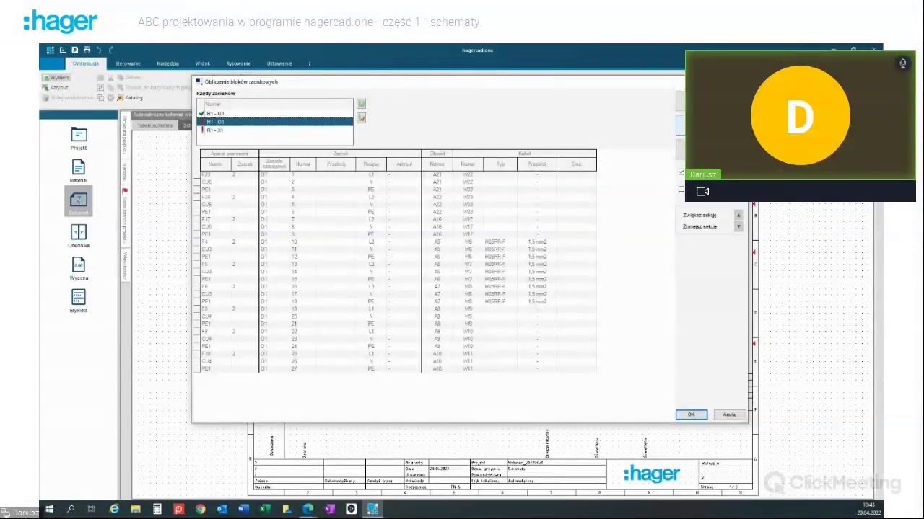
left_click(680, 124)
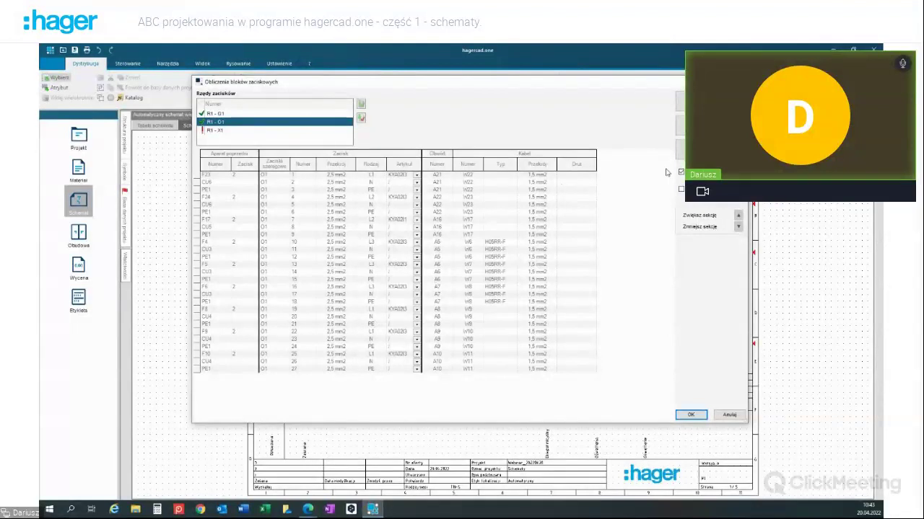
left_click(679, 150)
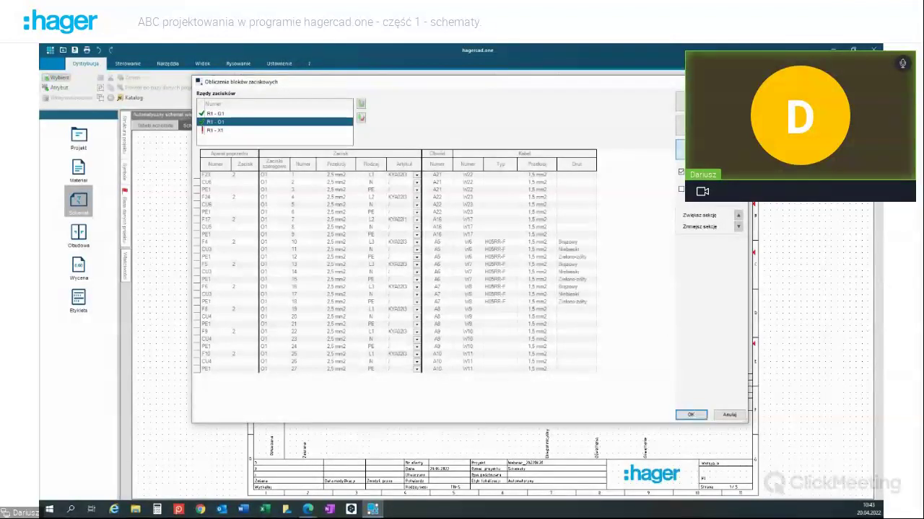
left_click(585, 244)
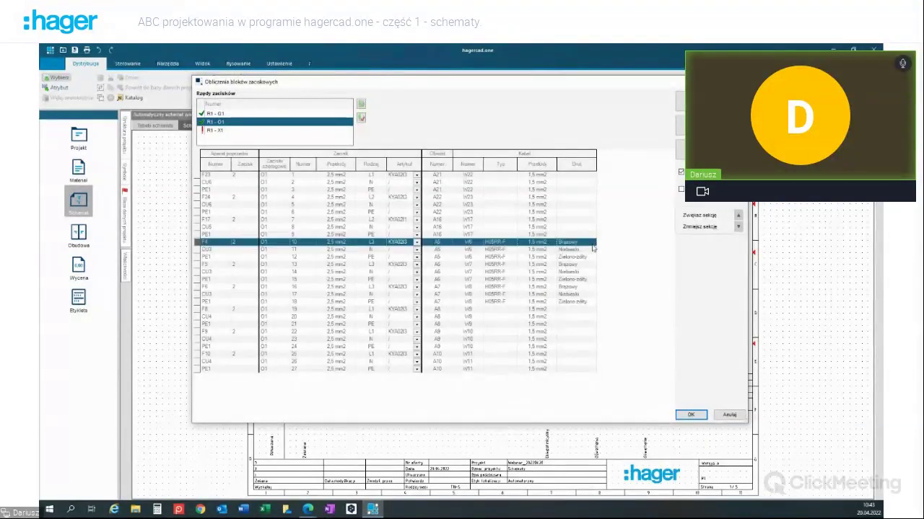
left_click(582, 252)
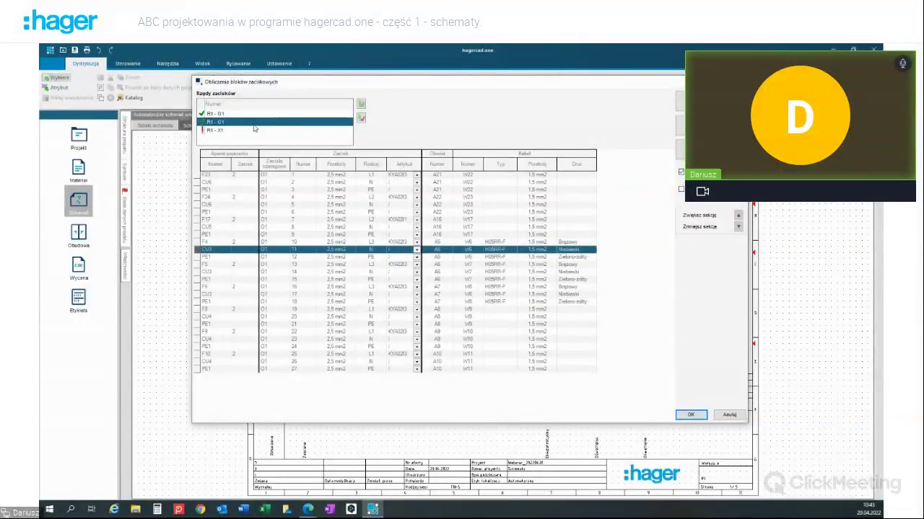
Step: Calculate terminal row R1 - X1 with its wire colours and accept the terminal block calculation
left_click(226, 131)
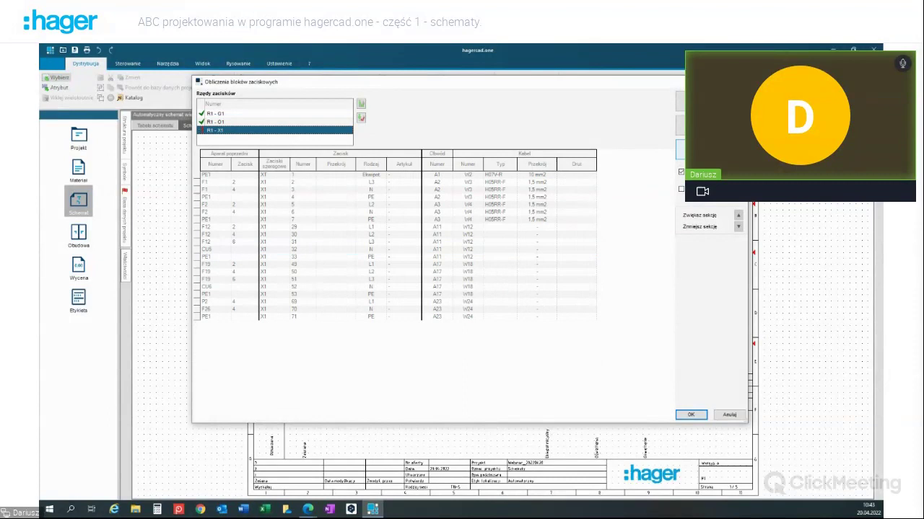
left_click(680, 126)
left_click(680, 149)
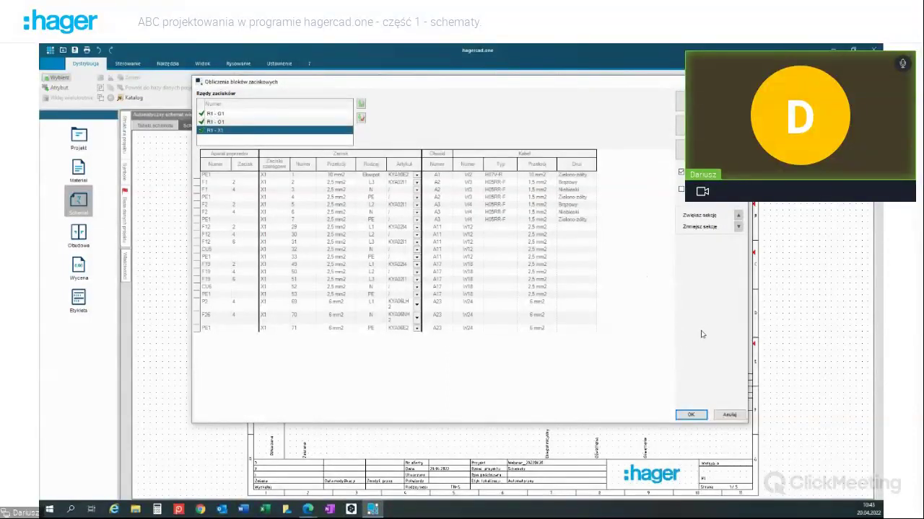
left_click(681, 191)
left_click(694, 413)
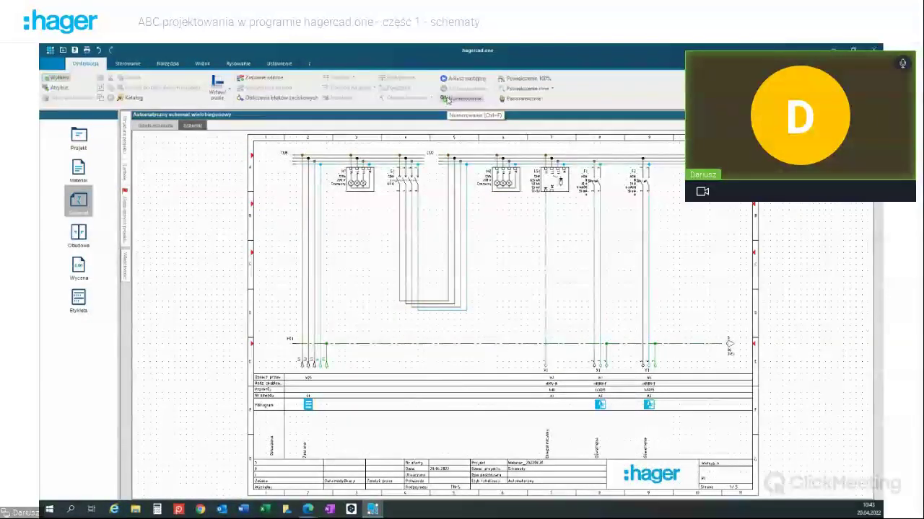
Step: Check the terminal numbers on sheets 2 and 3 and open the renumbering of functional designations (Numerowanie)
key("Page_Down")
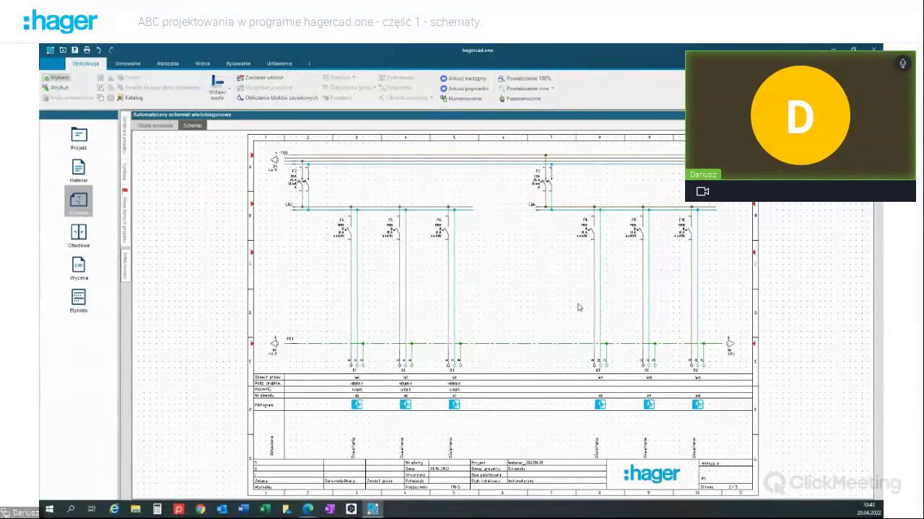
key("Page_Down")
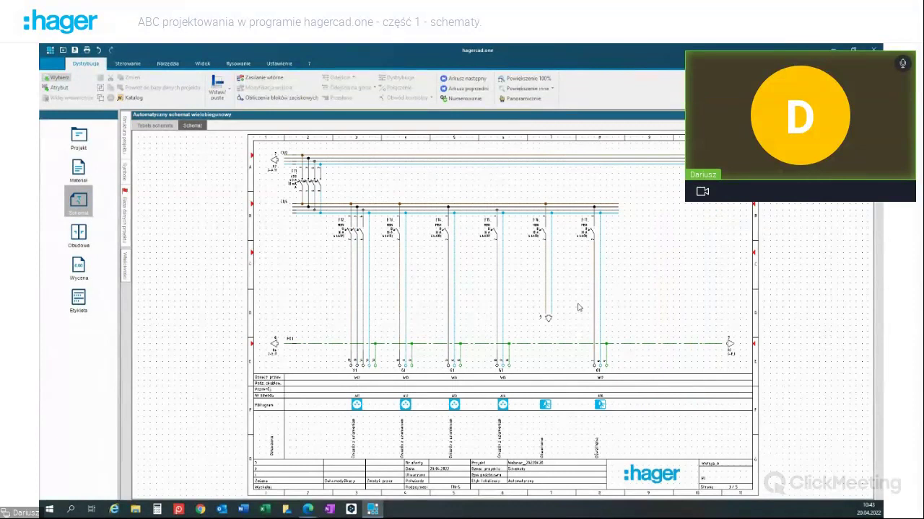
key("Page_Up")
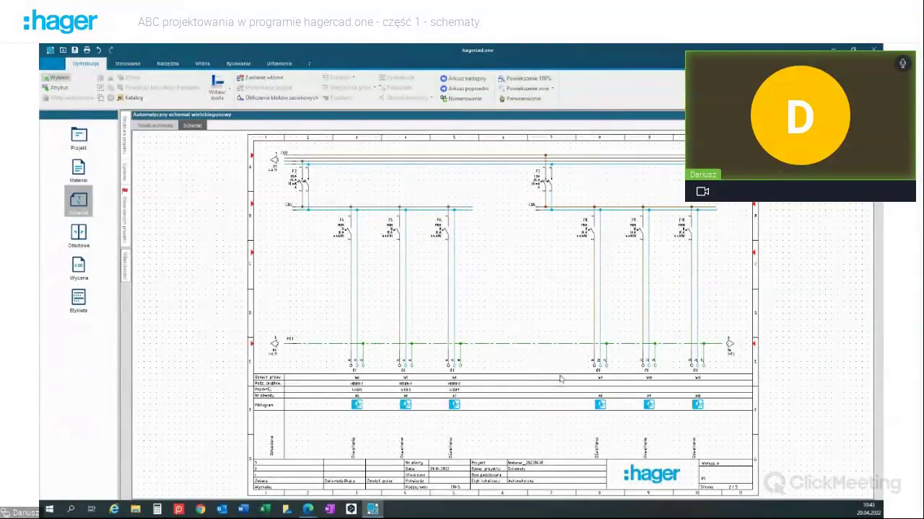
scroll(383, 376, "up", 2)
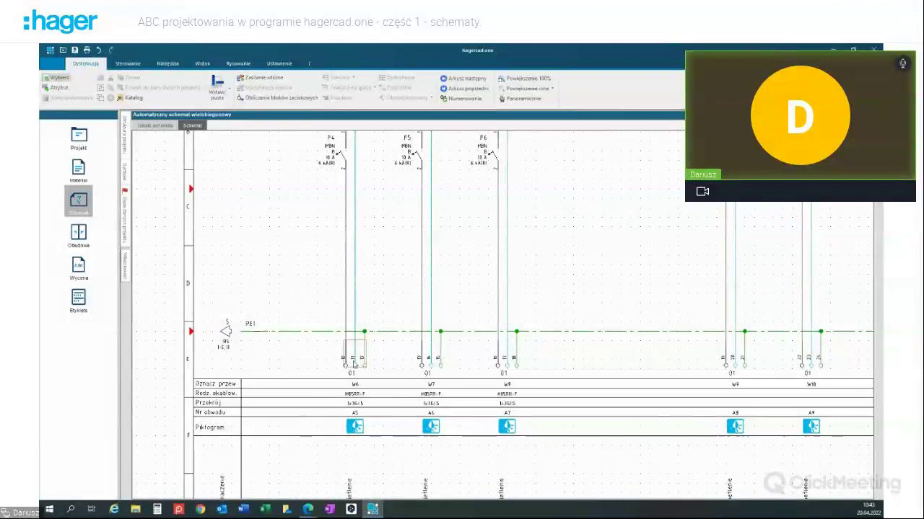
scroll(362, 362, "down", 3)
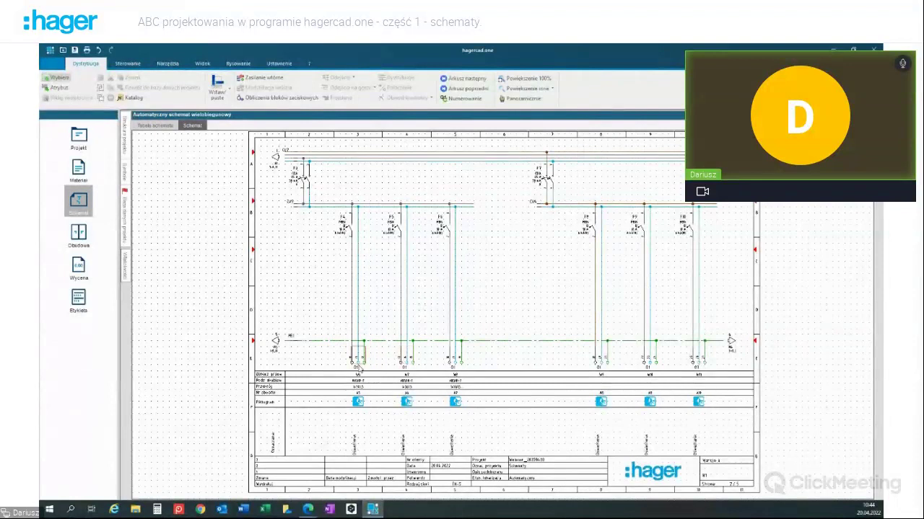
left_click(451, 99)
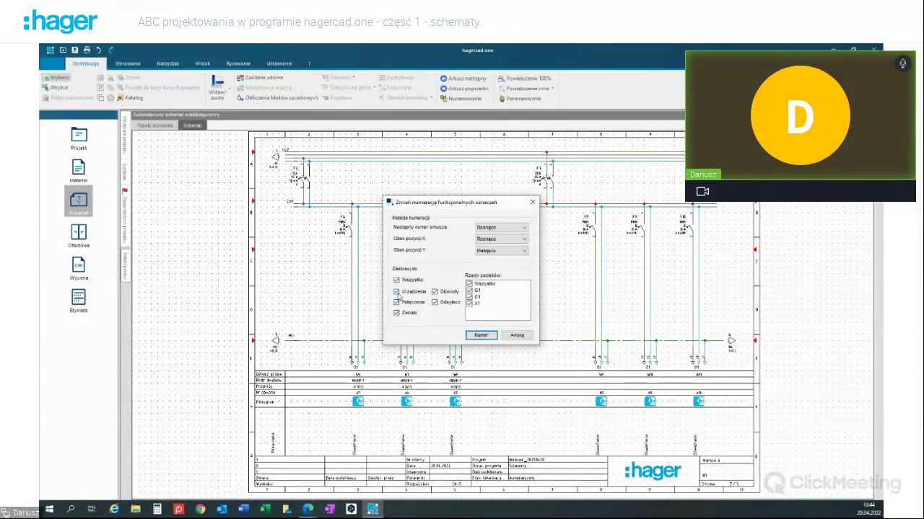
Step: Try limiting the renumbering to terminals (Zaciski) and to selected terminal rows only
left_click(399, 302)
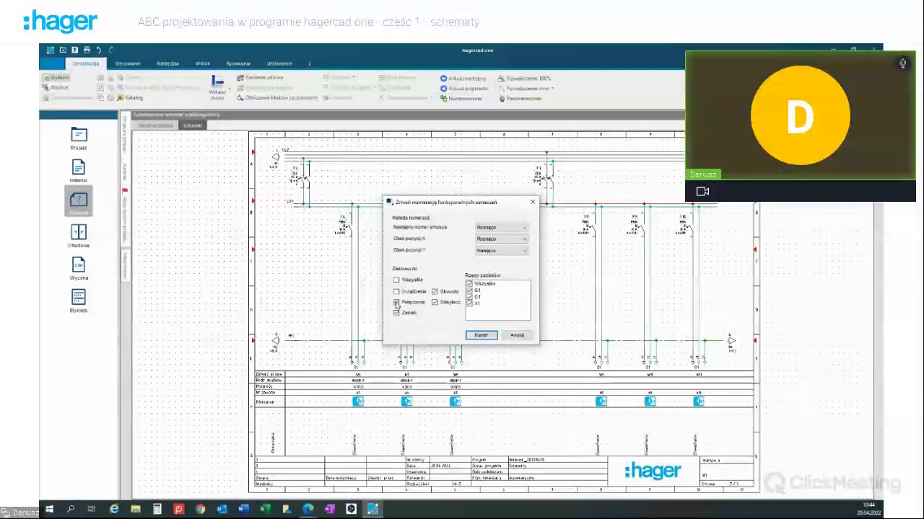
left_click(433, 302)
left_click(398, 316)
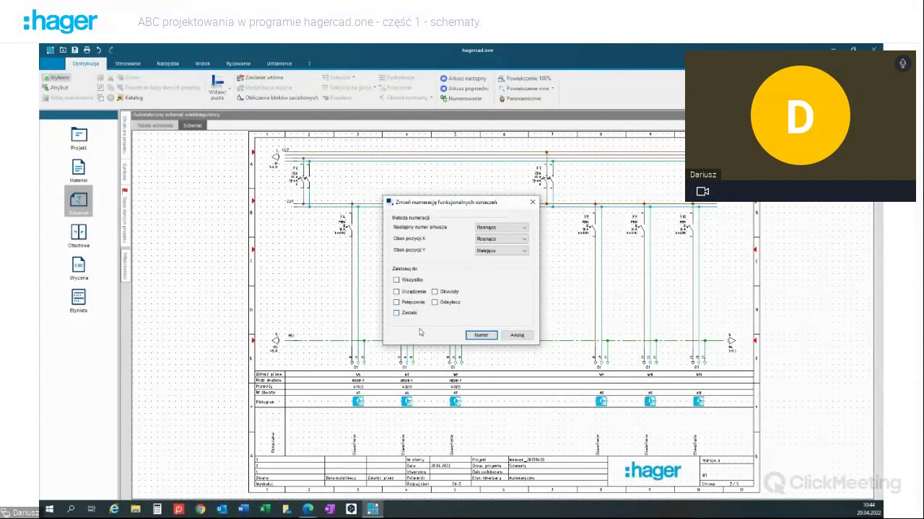
left_click(396, 313)
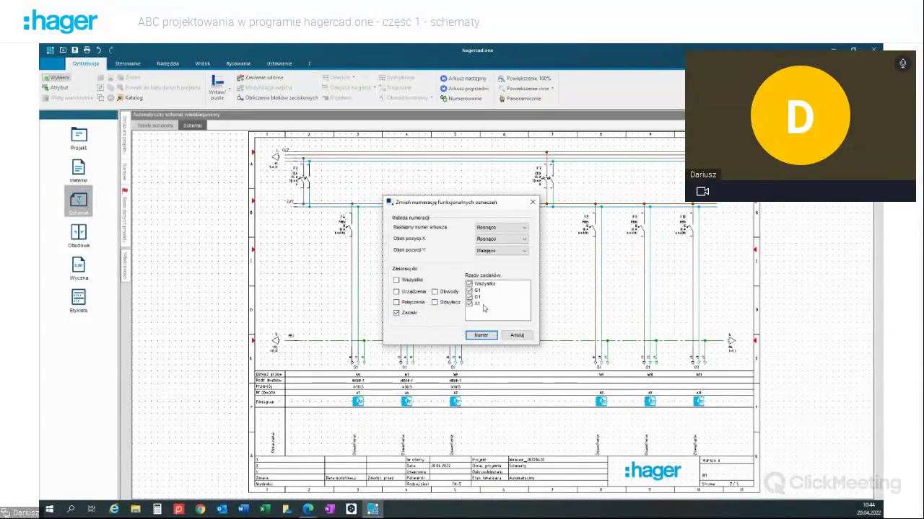
left_click(476, 306)
left_click(471, 297)
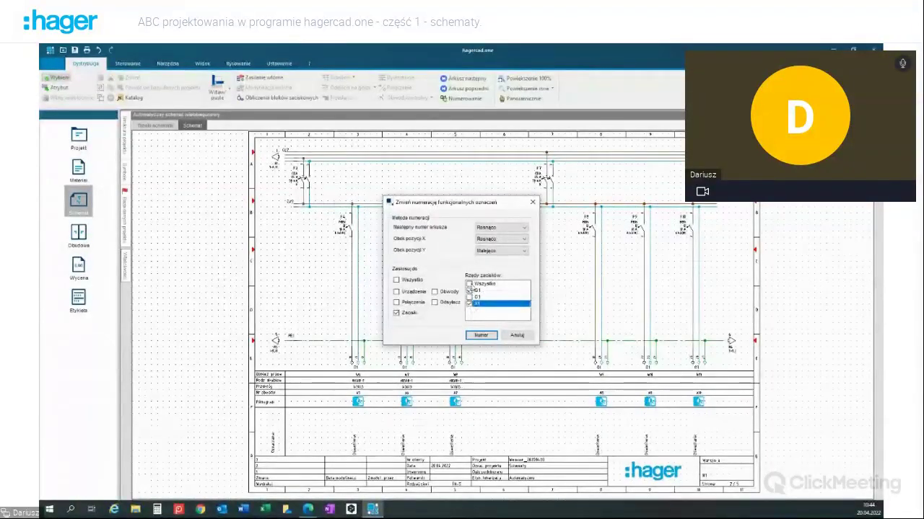
Step: Renumber all functional designations, including devices, circuits, connections, references and the terminals of every terminal row
left_click(469, 285)
left_click(395, 280)
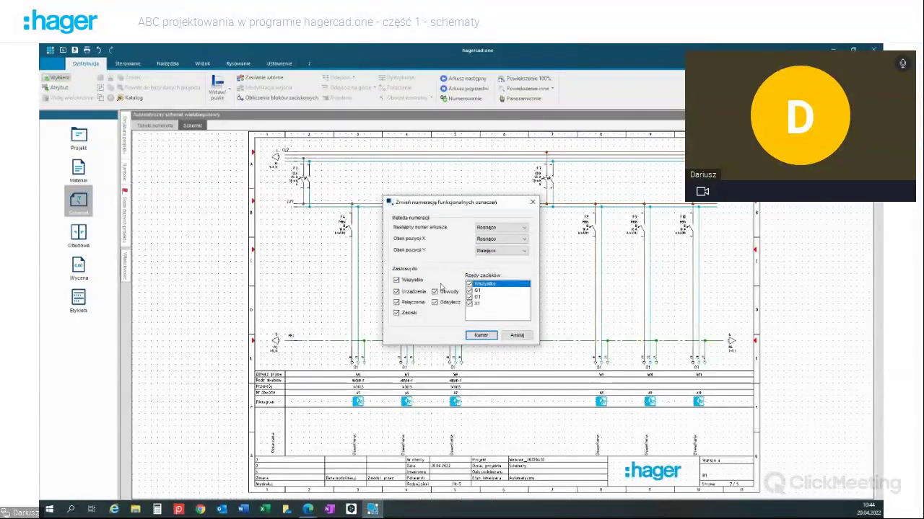
left_click(487, 337)
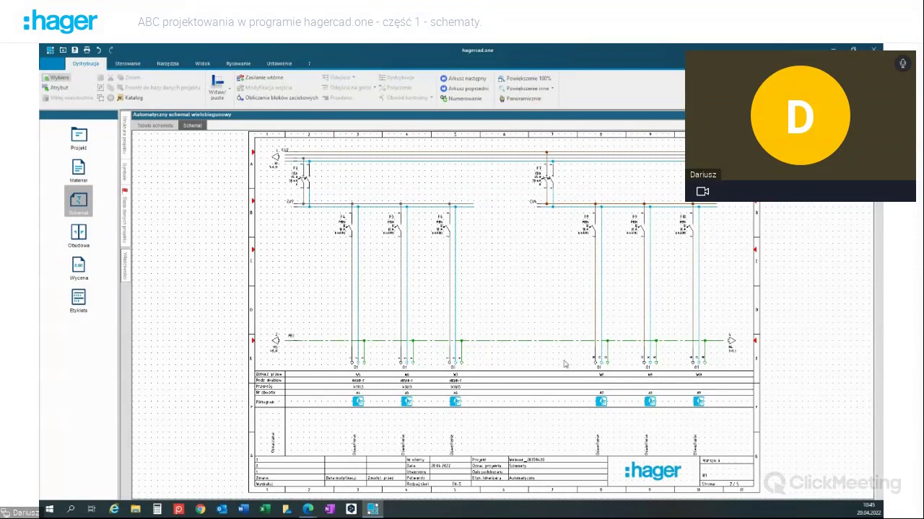
Step: Examine the renumbered terminals, cables and circuits on sheets 1 to 3 of the schematic
scroll(565, 365, "up", 1)
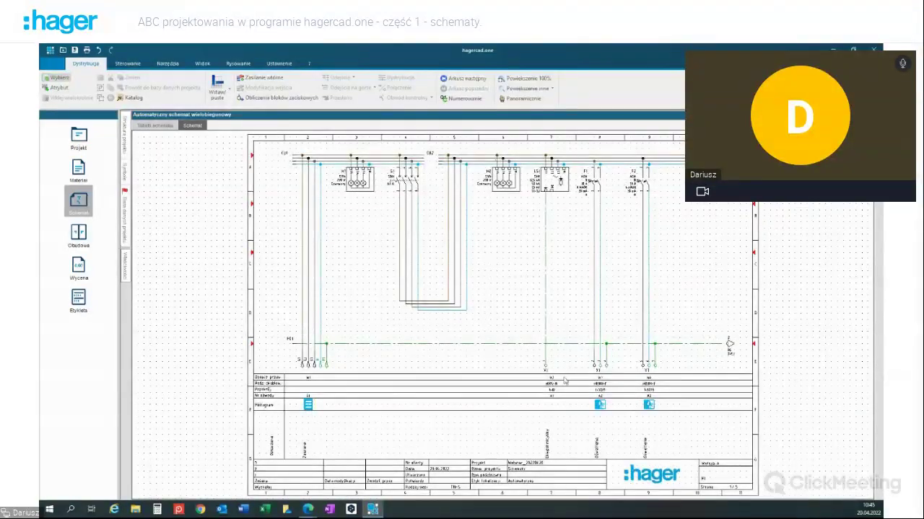
scroll(566, 370, "up", 2)
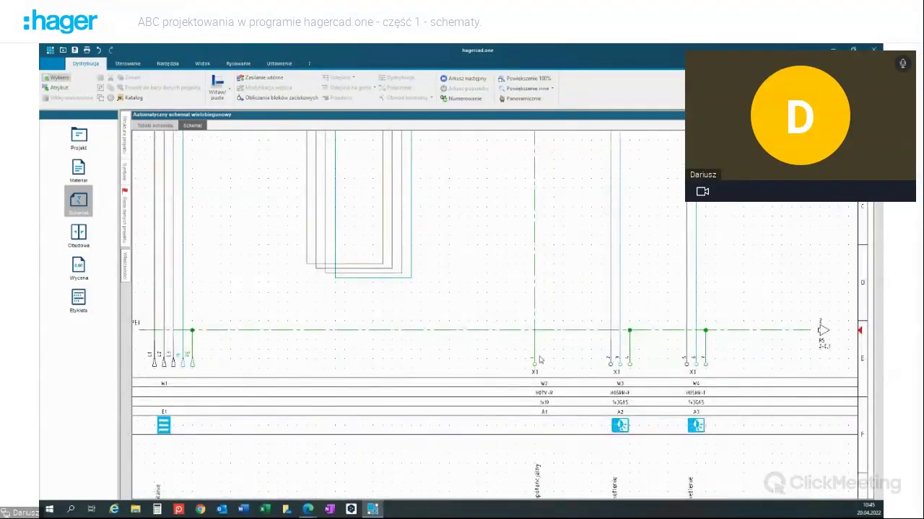
scroll(547, 361, "down", 2)
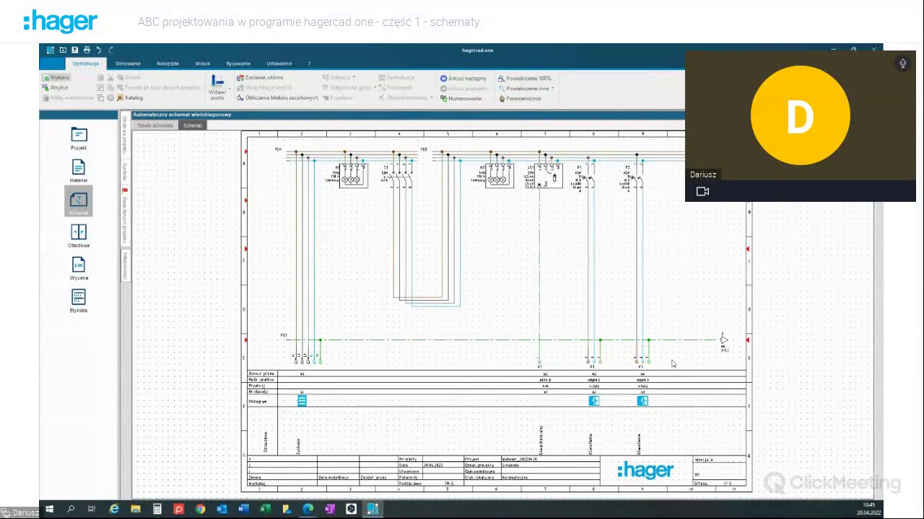
key("Page_Down")
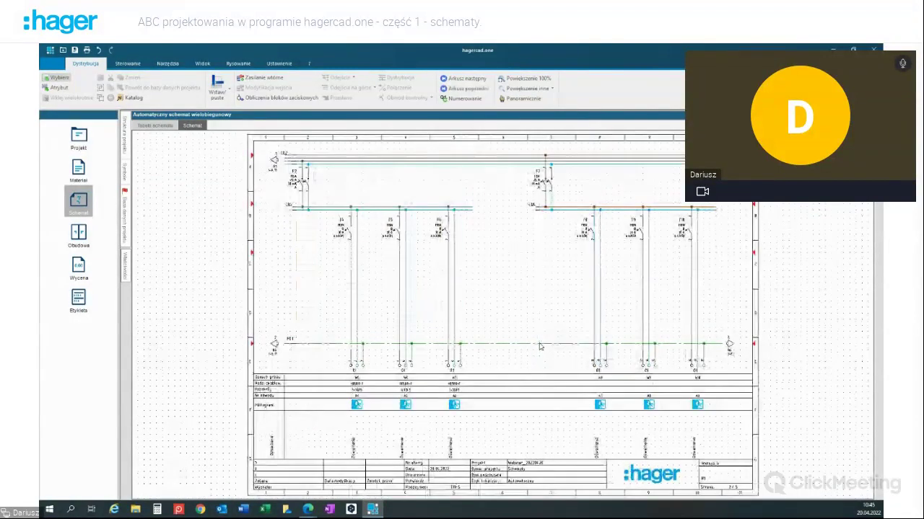
key("Page_Down")
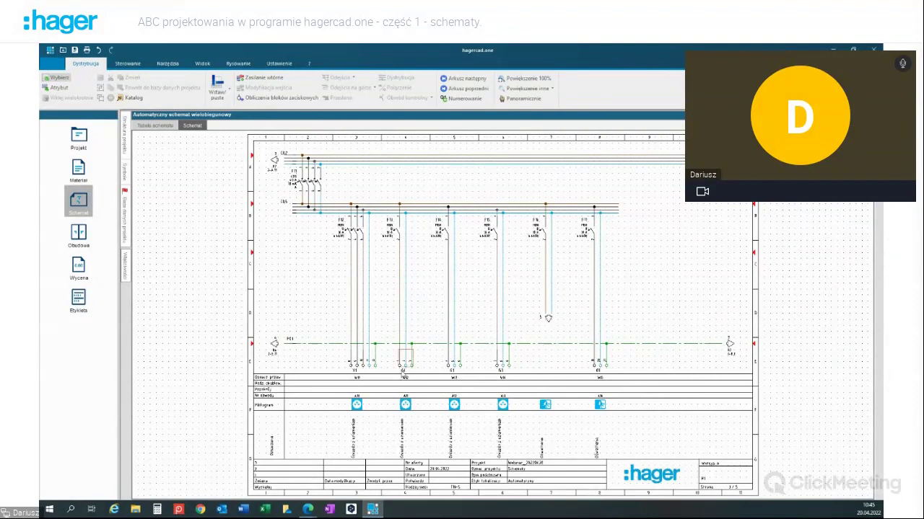
scroll(404, 370, "up", 2)
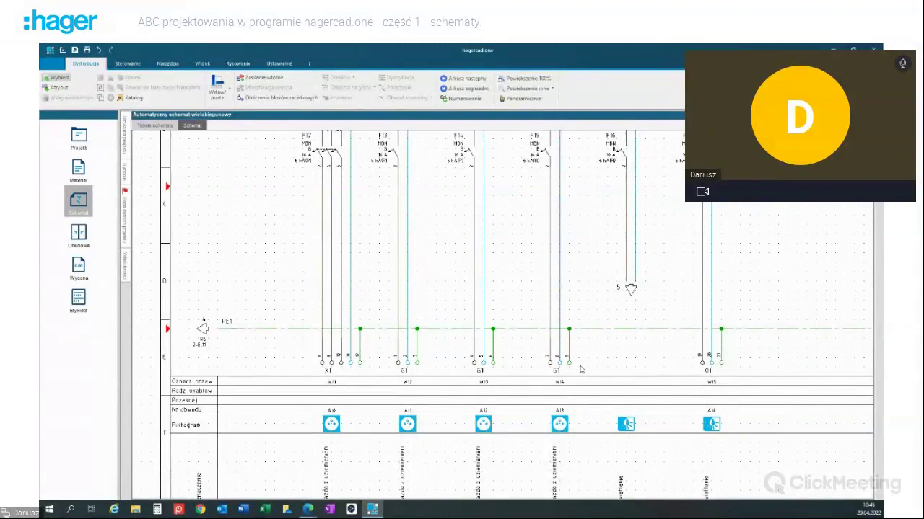
scroll(557, 370, "down", 2)
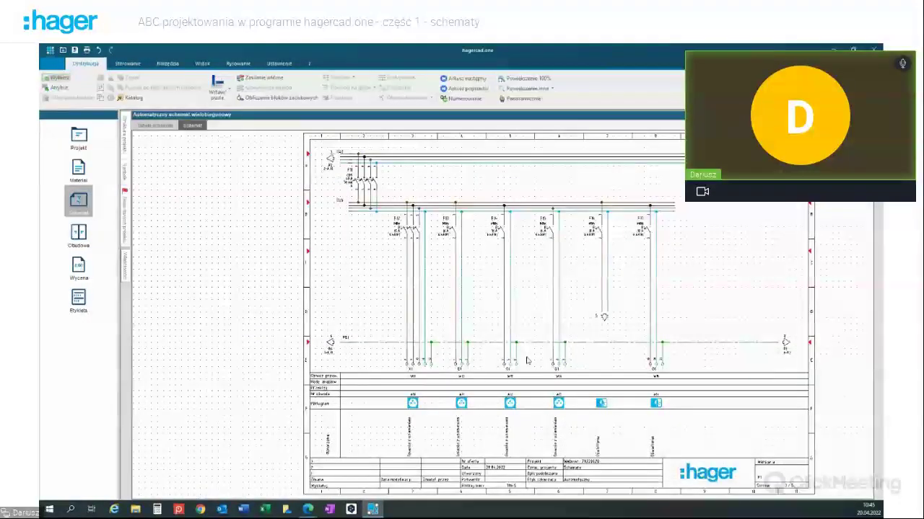
Step: On sheet 5, change the outgoing connection of circuit A21 (cable W22) from terminals to a direct arrow connection (Bezpośrednie)
key("Page_Down")
key("Page_Down")
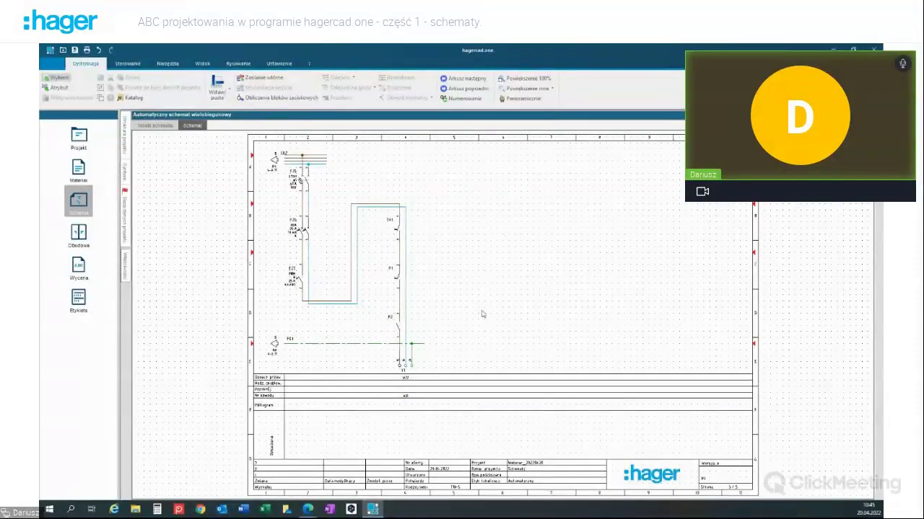
scroll(486, 314, "up", 3)
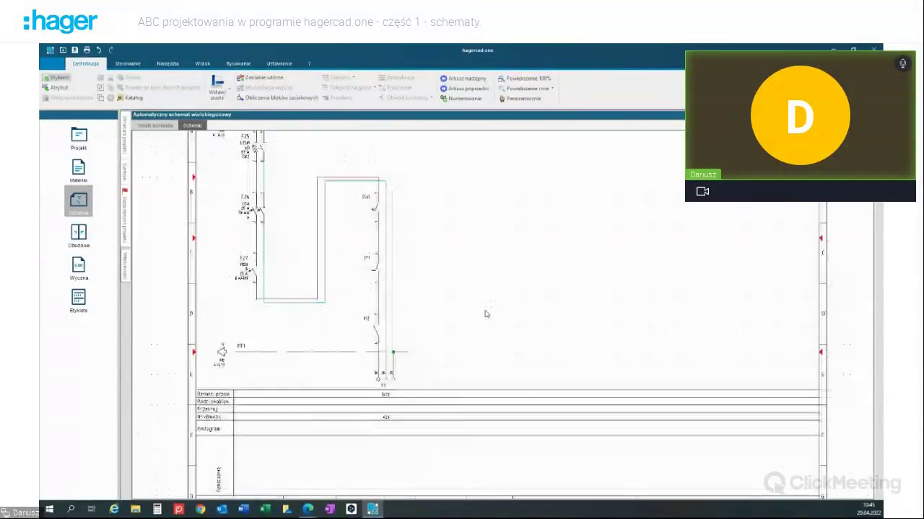
middle_click_drag(472, 326, 536, 233)
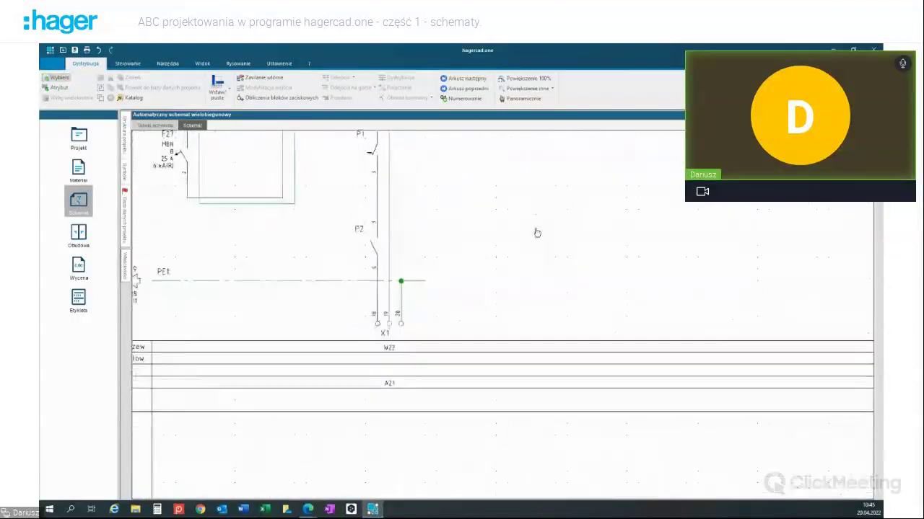
left_click(407, 332)
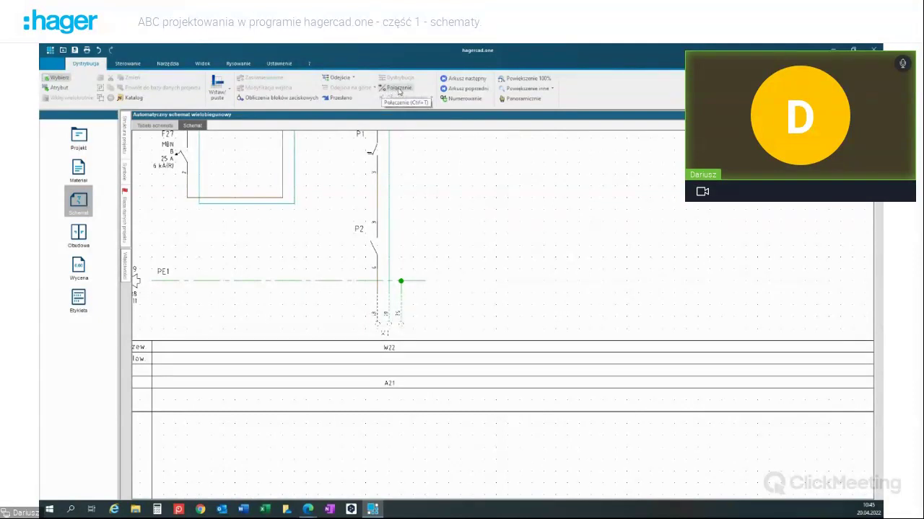
left_click(396, 88)
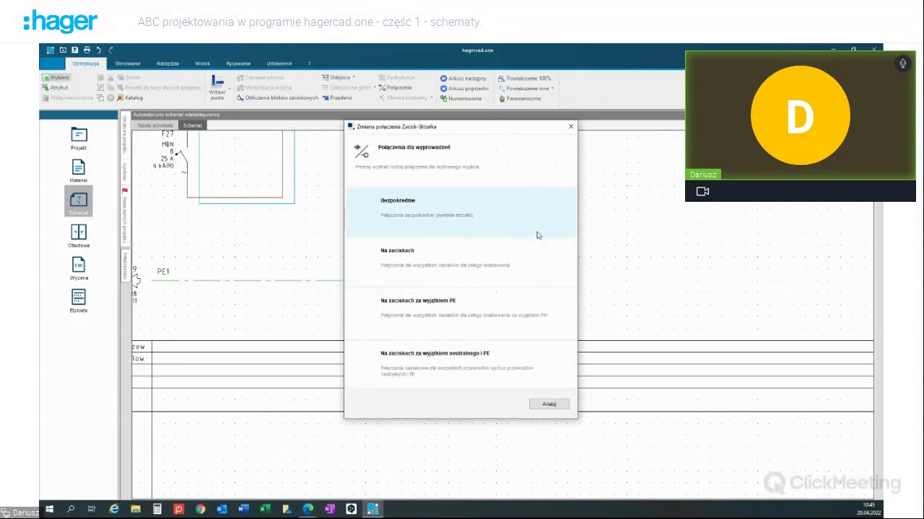
left_click(383, 204)
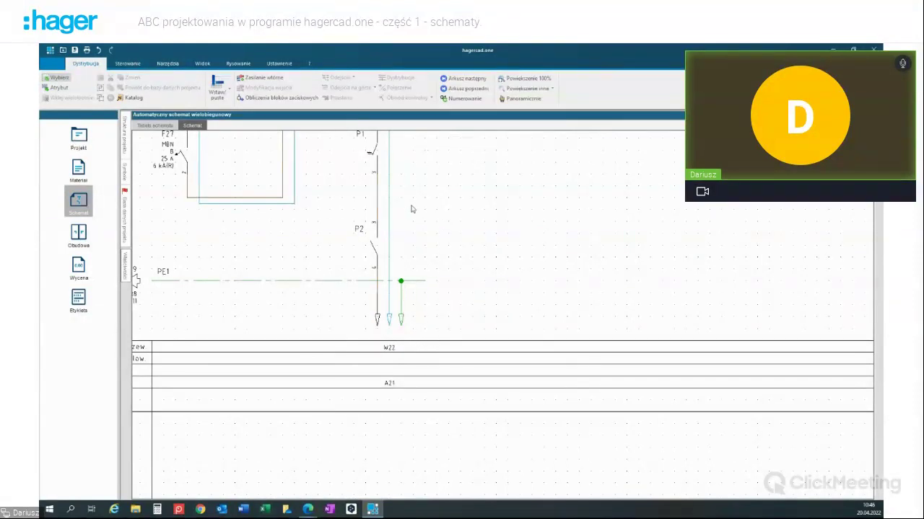
Step: Change the W22 outgoing connection to the Na zaciskach type, with terminals for all conductors
left_click(389, 318)
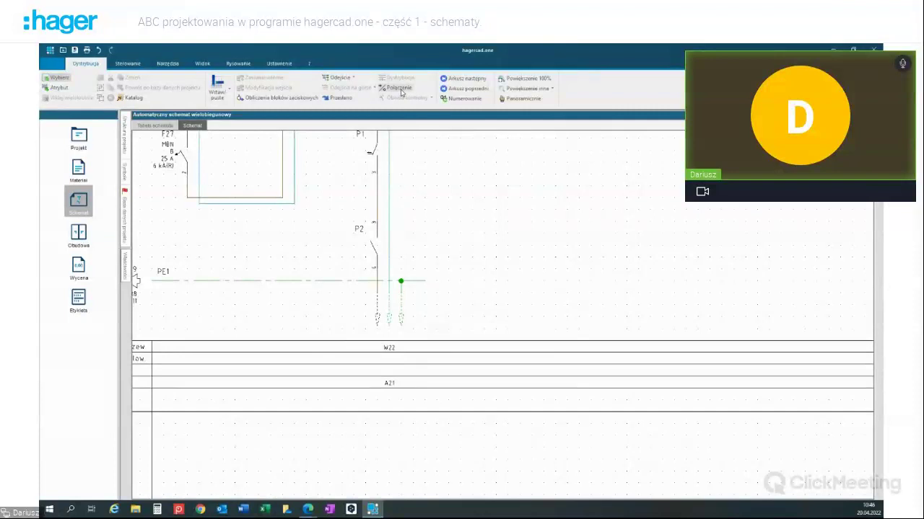
left_click(402, 92)
left_click(442, 268)
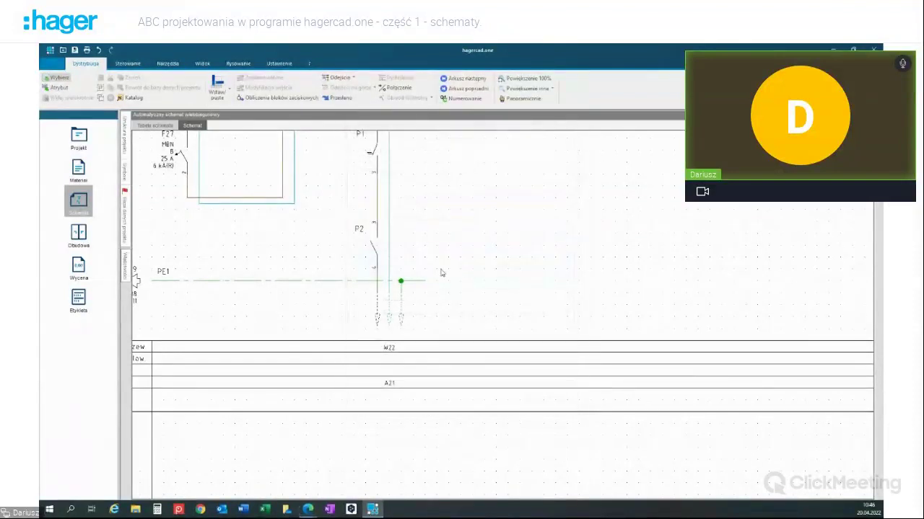
left_click(461, 323)
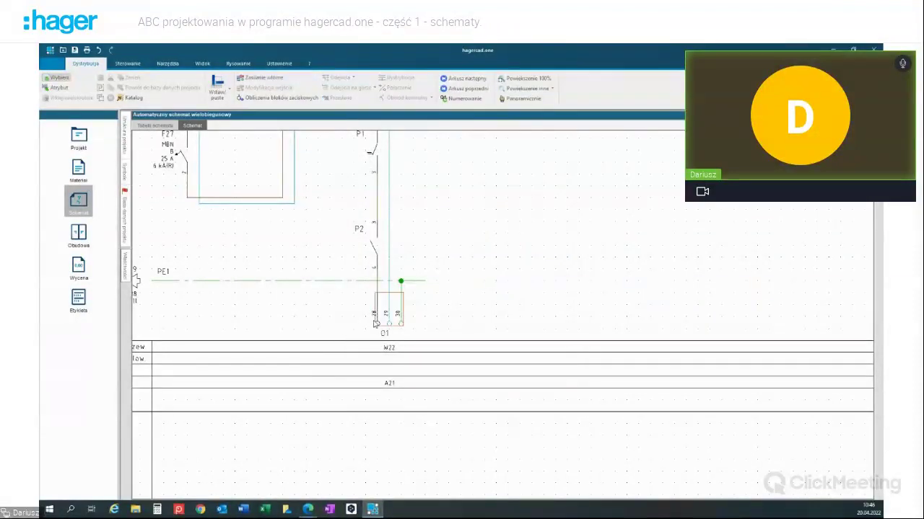
Step: Change the W22 outgoing connection to Na zaciskach za wyjątkiem PE, with terminals for all conductors except PE
left_click(399, 309)
left_click(397, 88)
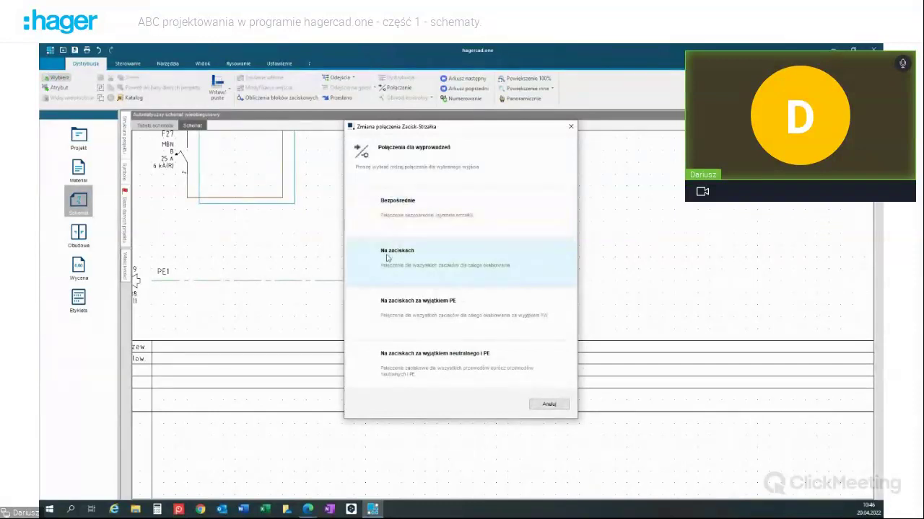
left_click(396, 308)
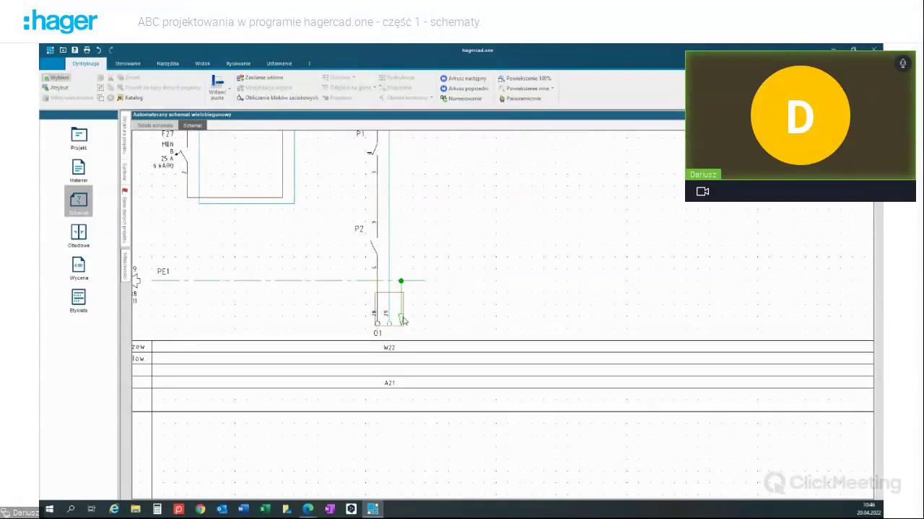
Step: Change the W22 outgoing connection to Na zaciskach za wyjątkiem neutralnego i PE, with terminals for the phase only
left_click(396, 273)
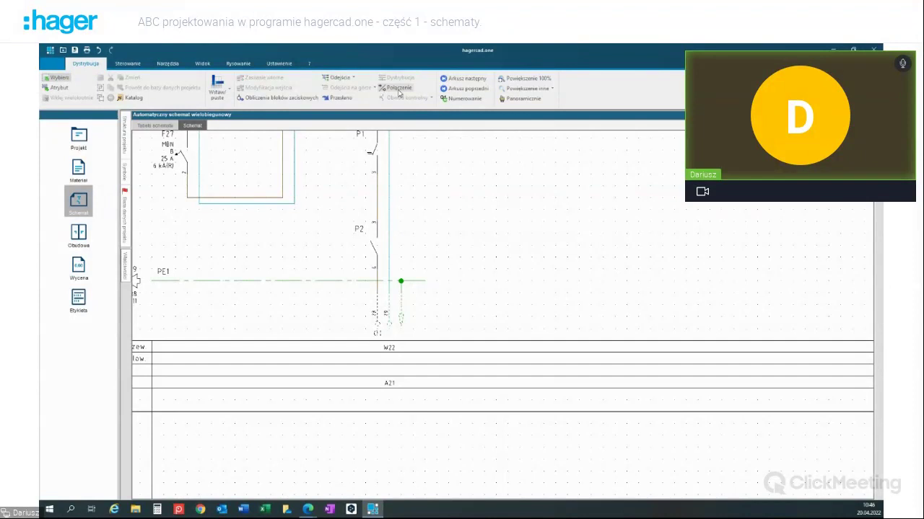
left_click(399, 88)
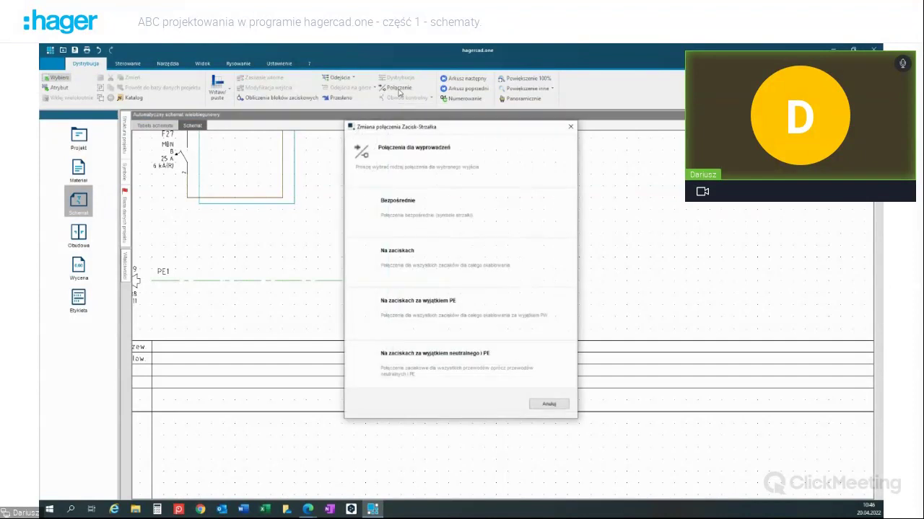
left_click(434, 361)
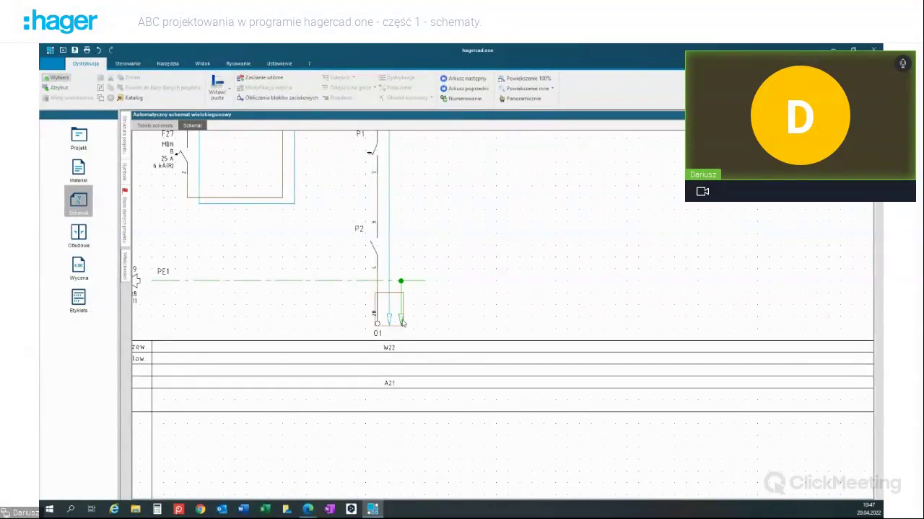
Step: Set the W22 outgoing connection back to Na zaciskach so that every conductor ends on a terminal
left_click(394, 326)
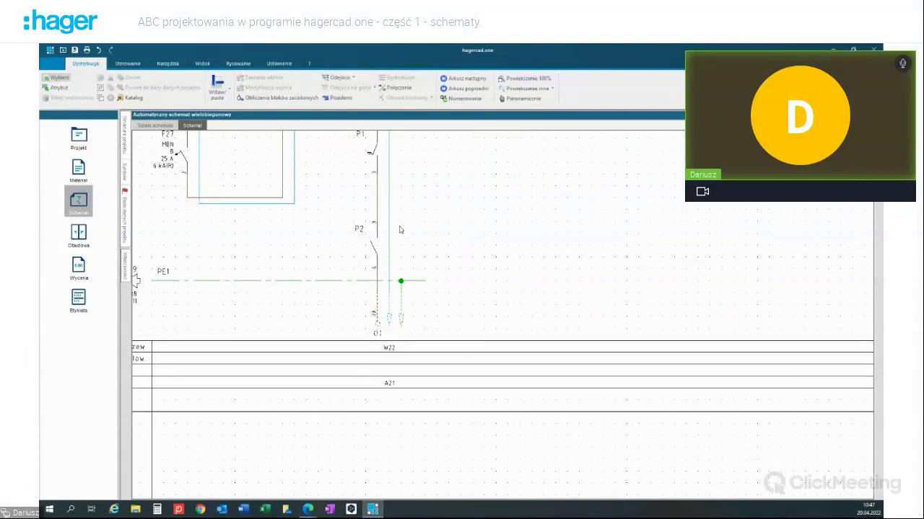
left_click(397, 87)
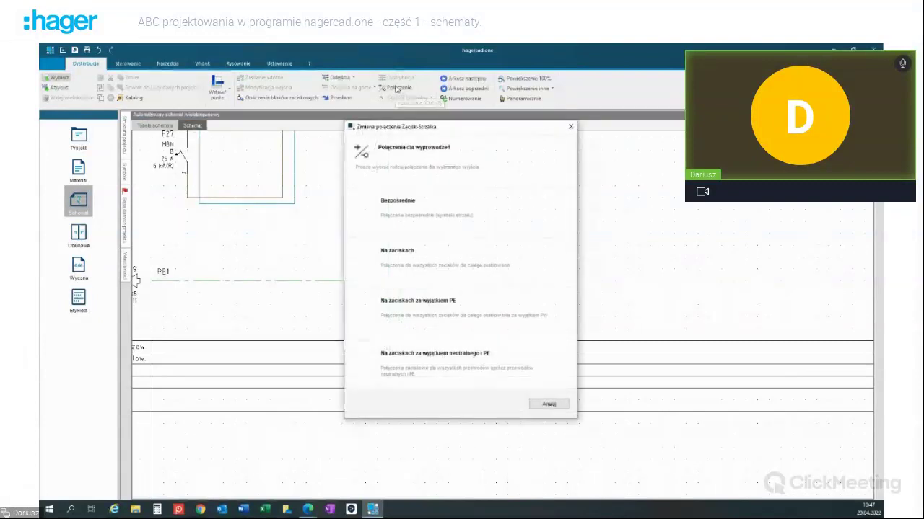
left_click(424, 254)
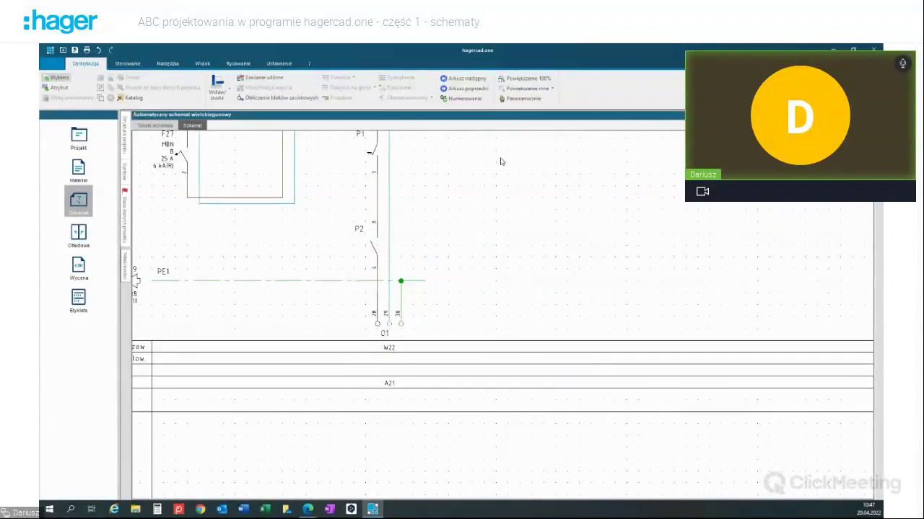
Step: On sheet 4, create an additional outgoing circuit on terminals (Stwórz odejście na zaciskach) from the A20 lighting circuit under F24
scroll(512, 223, "down", 2)
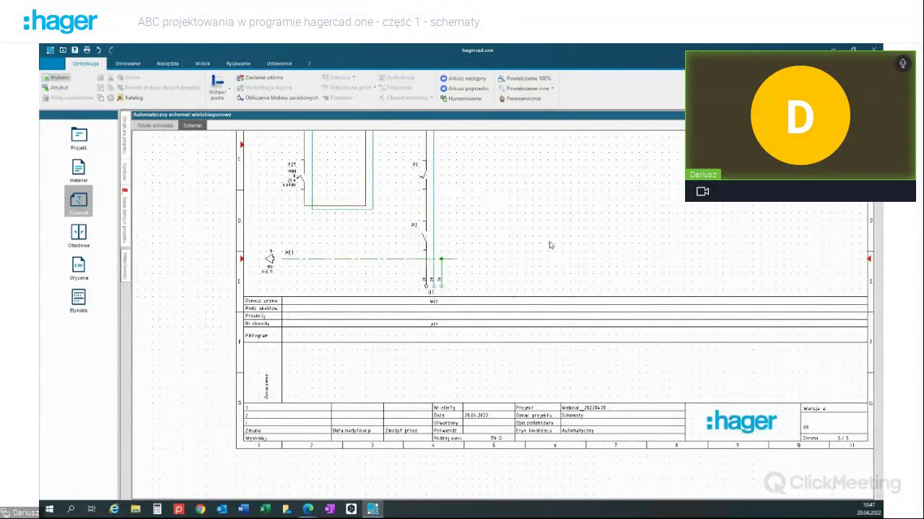
key("Page_Up")
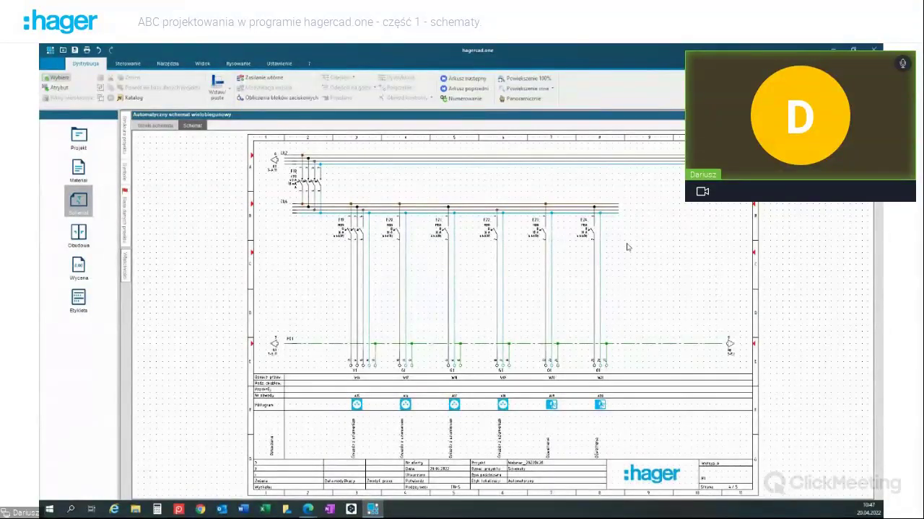
left_click(603, 358)
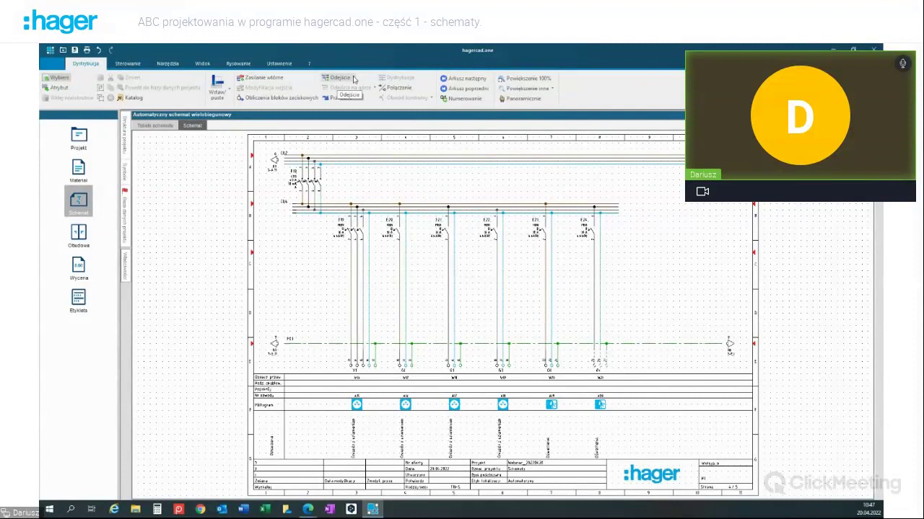
left_click(354, 79)
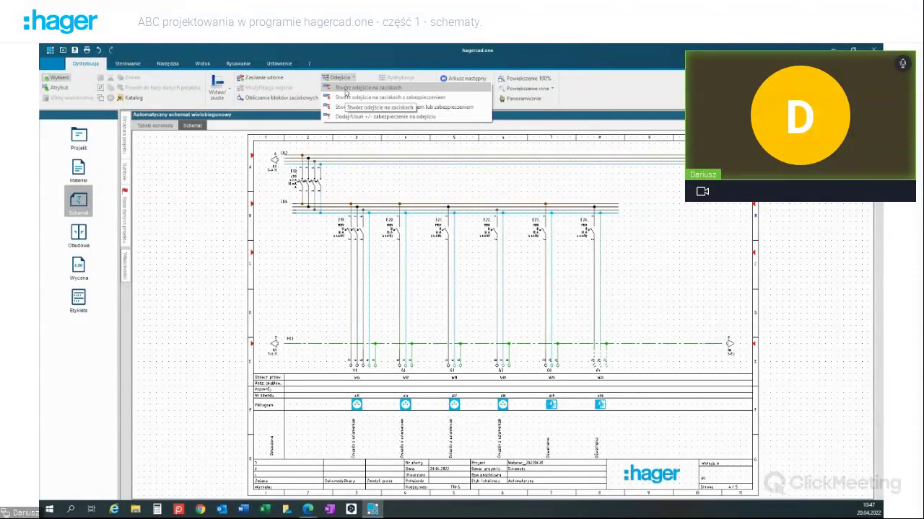
left_click(346, 88)
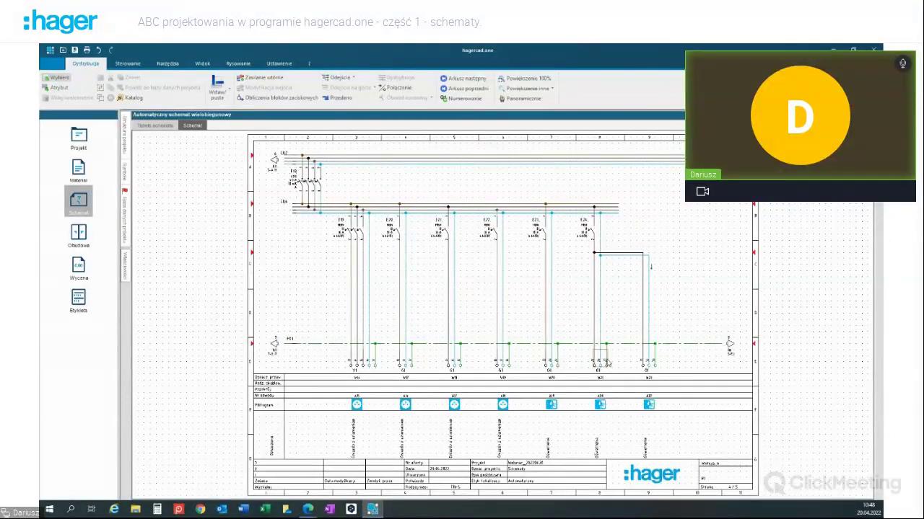
left_click(621, 312)
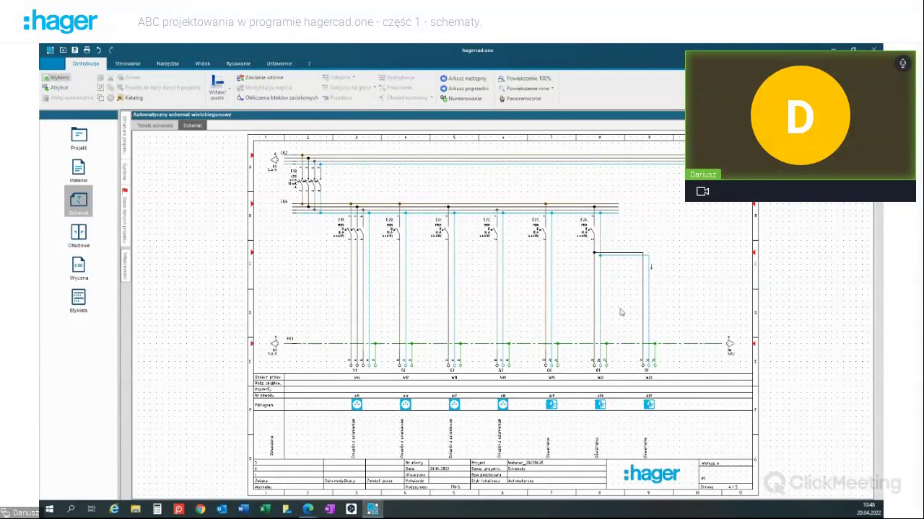
Step: Add another outgoing circuit from A20 on sheet 4, this time on terminals with protection (z zabezpieczeniem)
left_click(604, 361)
left_click(340, 77)
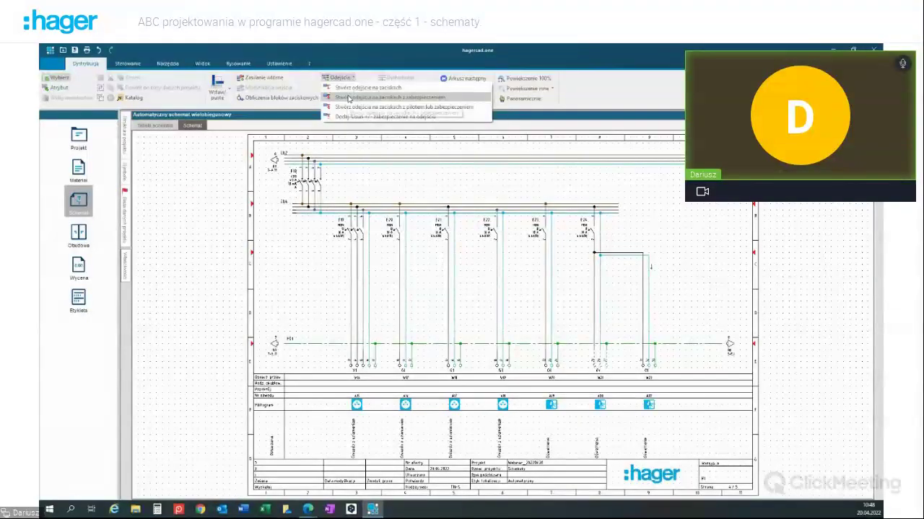
left_click(349, 97)
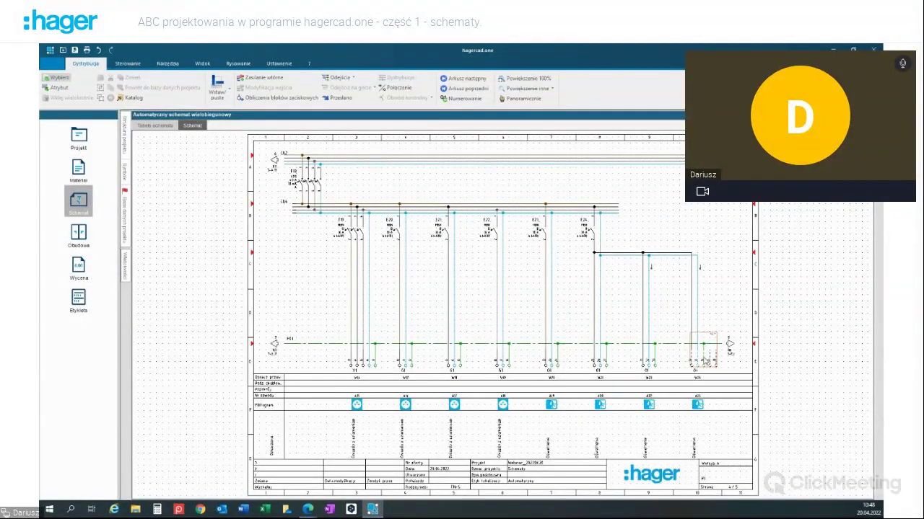
Step: Assign a Wielobiegunowy H05RR-F copper cable, P+N+PE, 1x5G1.5, to connection W24 of circuit A23 in its properties
left_click(124, 217)
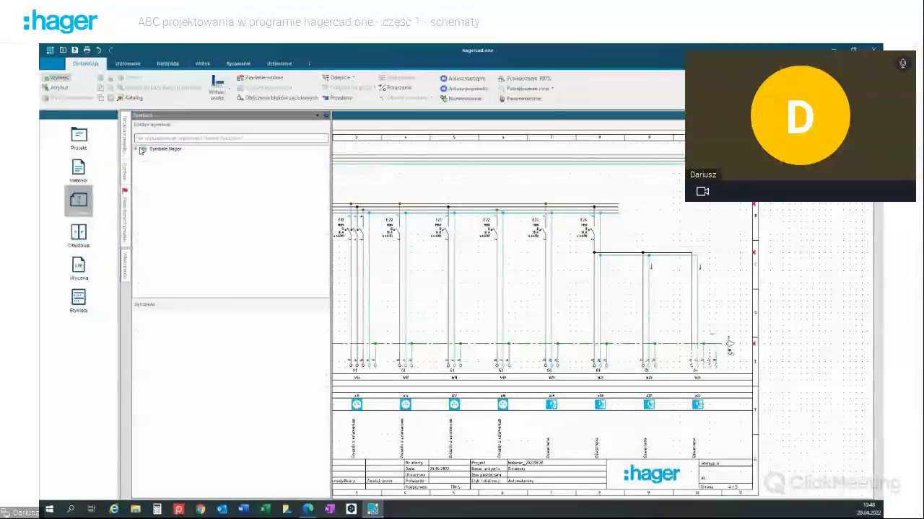
left_click(124, 267)
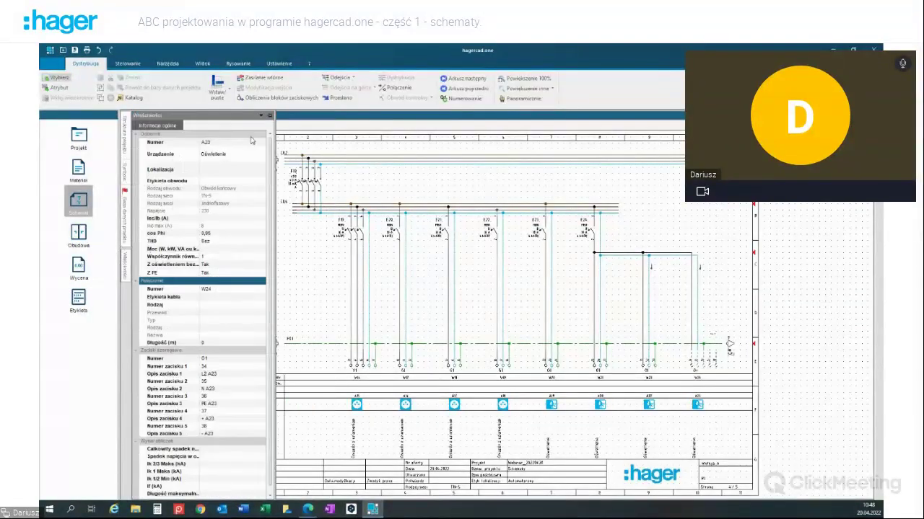
left_click(269, 116)
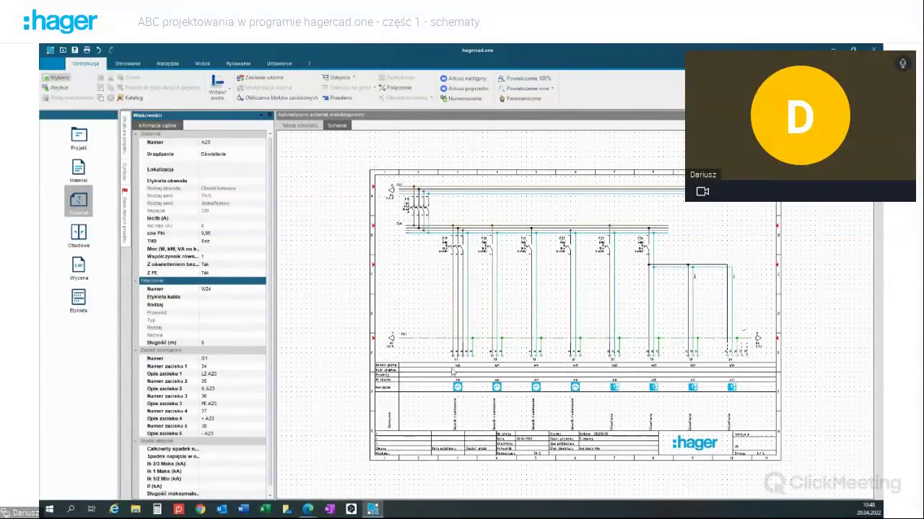
left_click(297, 367)
left_click(236, 306)
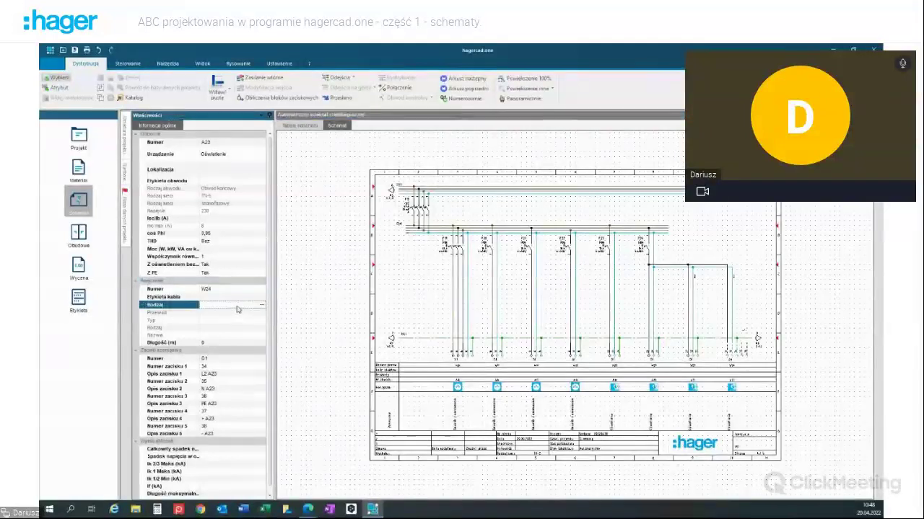
left_click(261, 305)
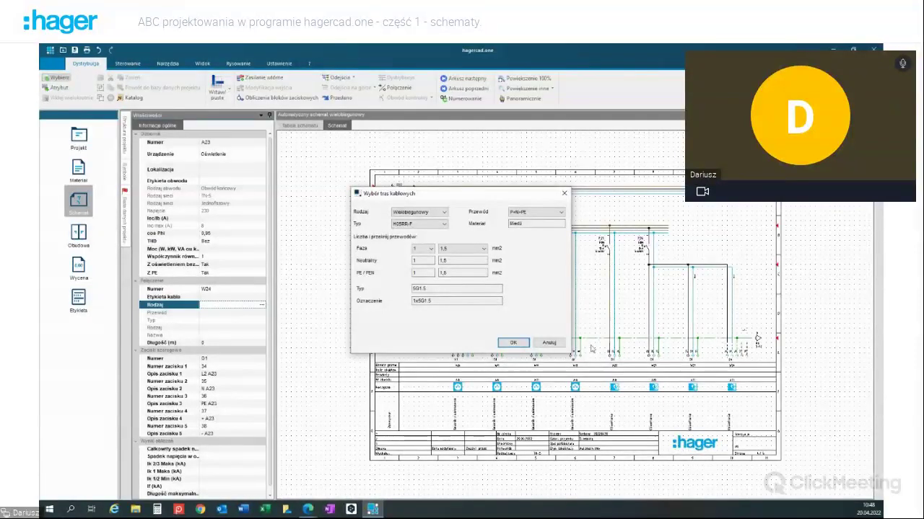
left_click(513, 343)
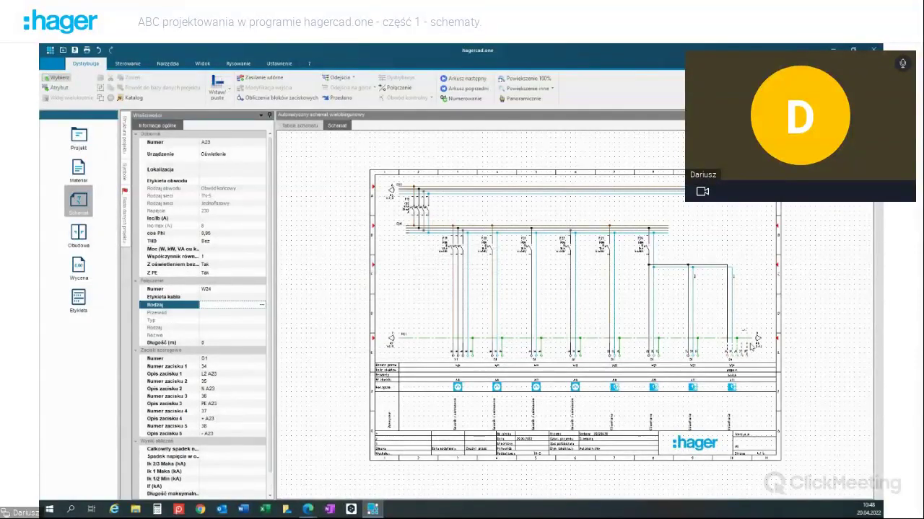
scroll(746, 347, "up", 5)
left_click(773, 289)
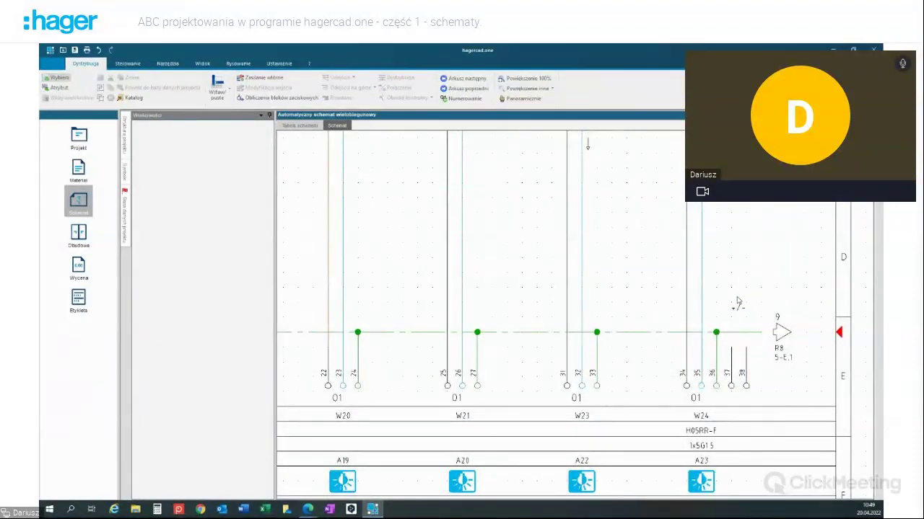
scroll(703, 293, "down", 3)
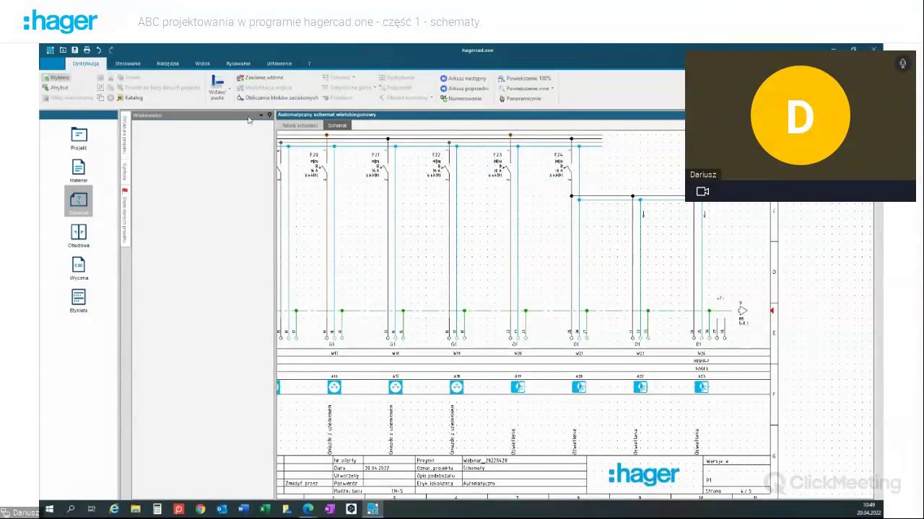
left_click(269, 115)
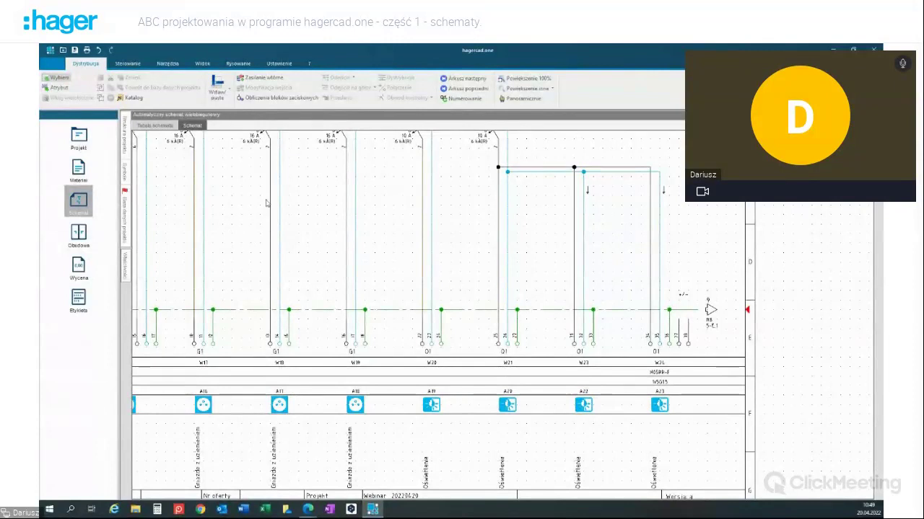
Step: Page through the schematic sheets and examine the F25 fuse switch and the devices below it on sheet 5
scroll(289, 199, "down", 3)
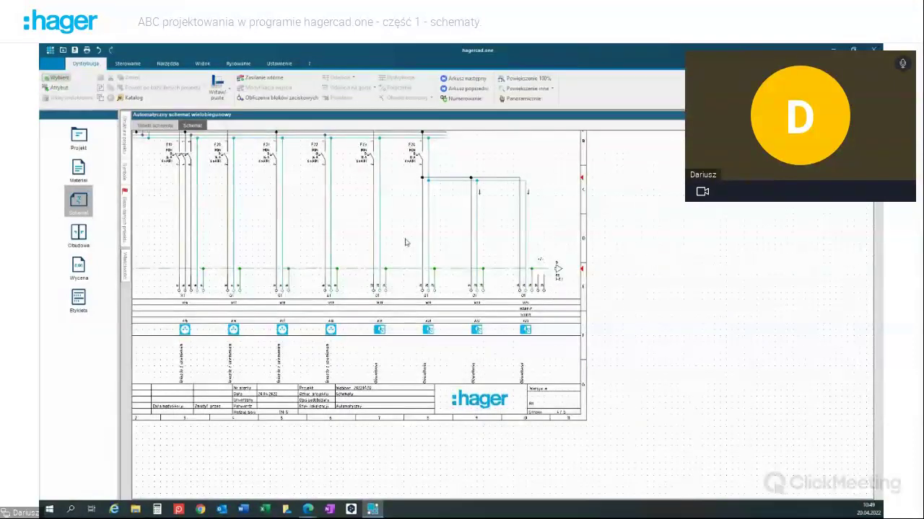
key("Page_Up")
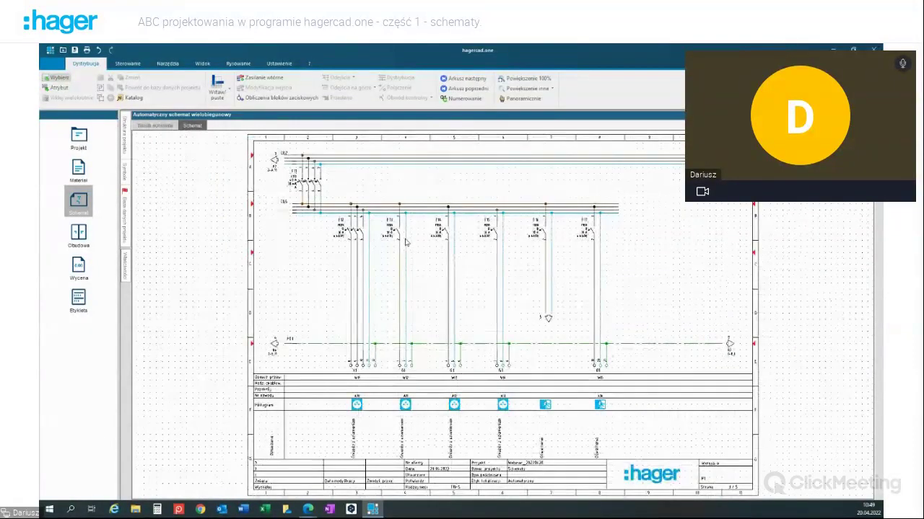
key("Page_Up")
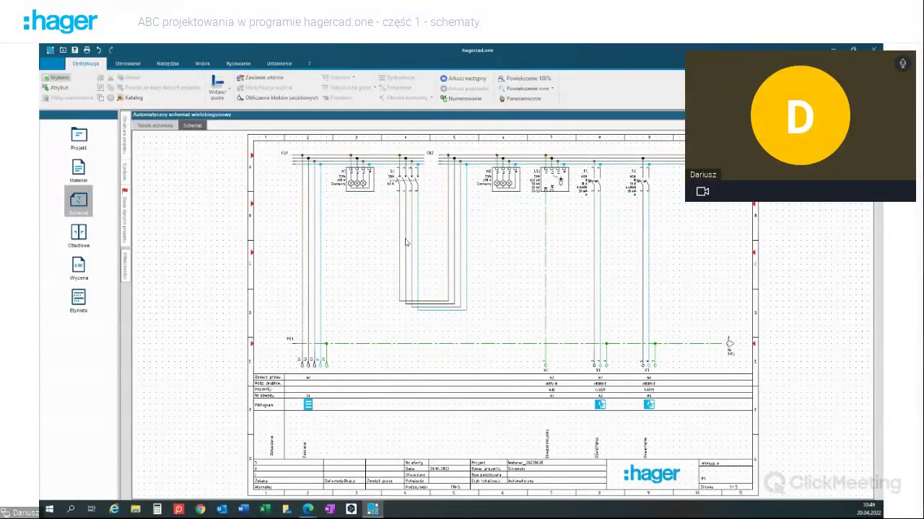
key("Page_Down")
key("Page_Down")
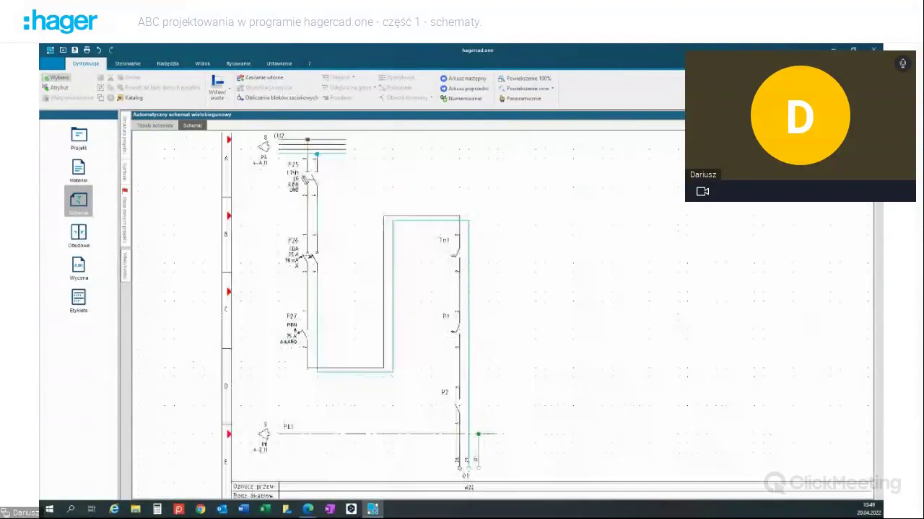
scroll(307, 193, "up", 4)
middle_click_drag(425, 196, 568, 271)
scroll(563, 256, "up", 1)
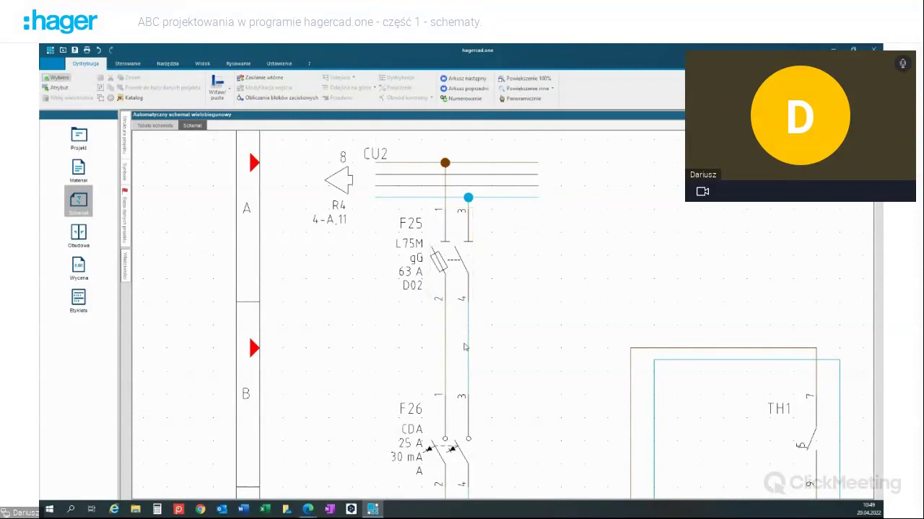
scroll(528, 371, "down", 3)
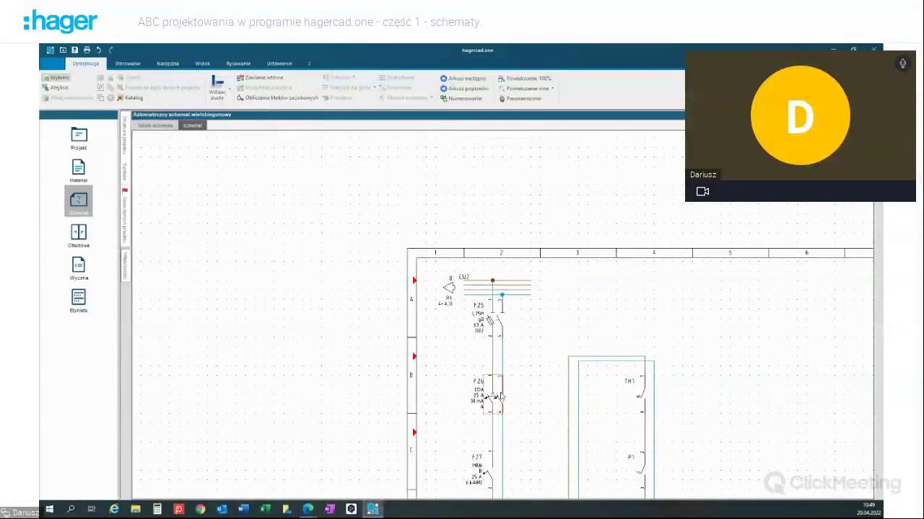
scroll(490, 302, "up", 3)
middle_click_drag(634, 340, 565, 247)
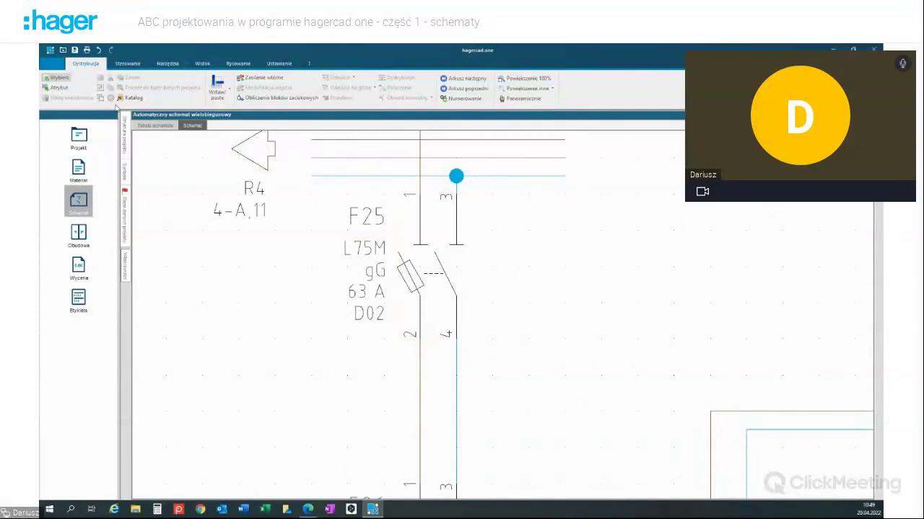
Step: Set the rated current of the F25 fuse link on sheet 5 to 25 A by editing its attribute
left_click(48, 88)
double_click(363, 294)
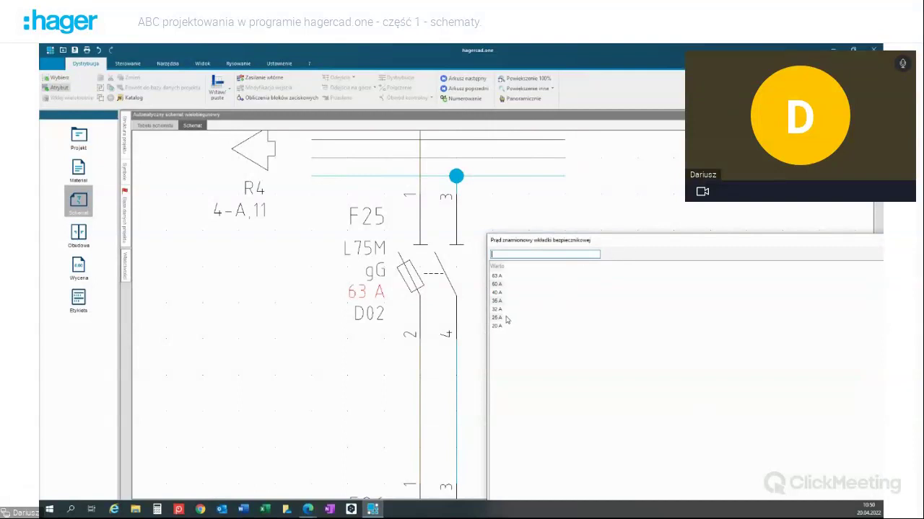
left_click(497, 319)
left_click_drag(721, 244, 501, 70)
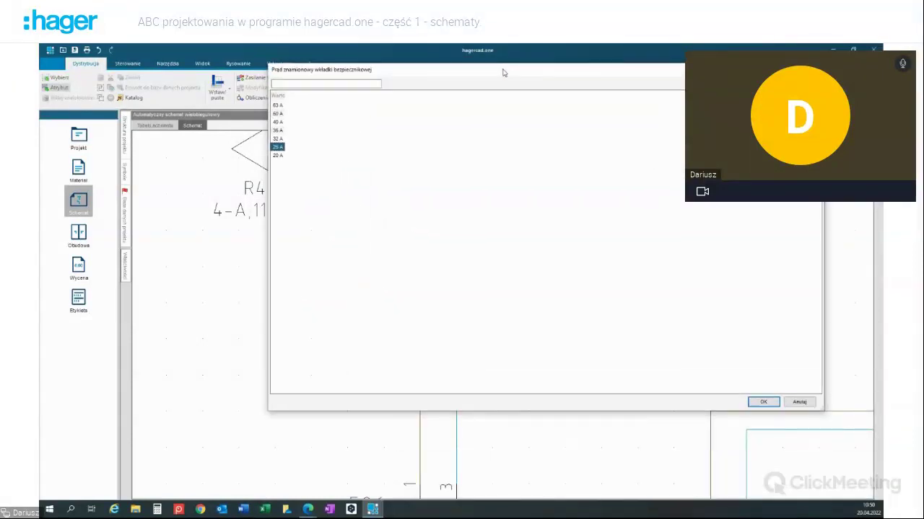
left_click(764, 402)
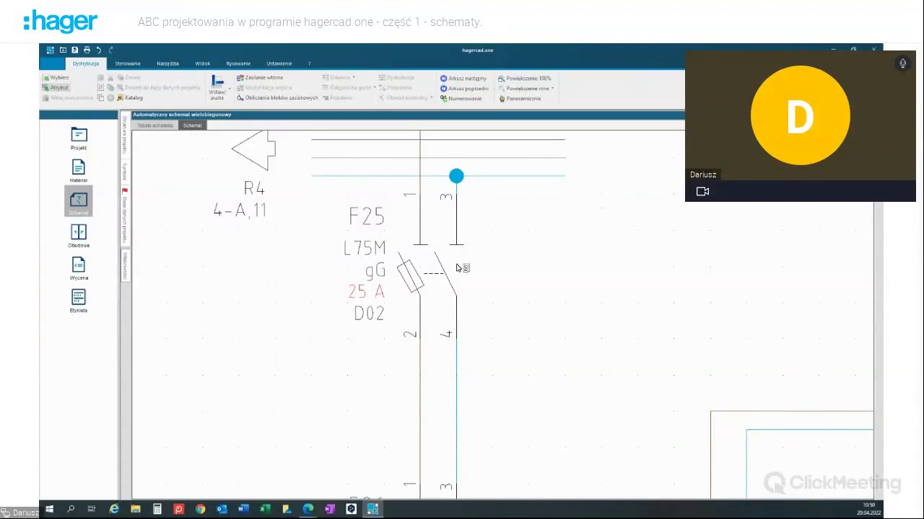
scroll(457, 264, "down", 3)
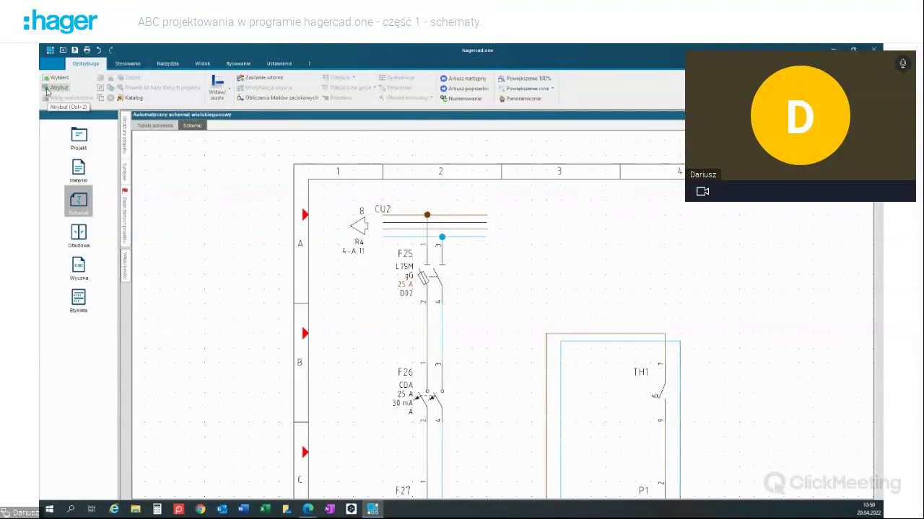
left_click(56, 91)
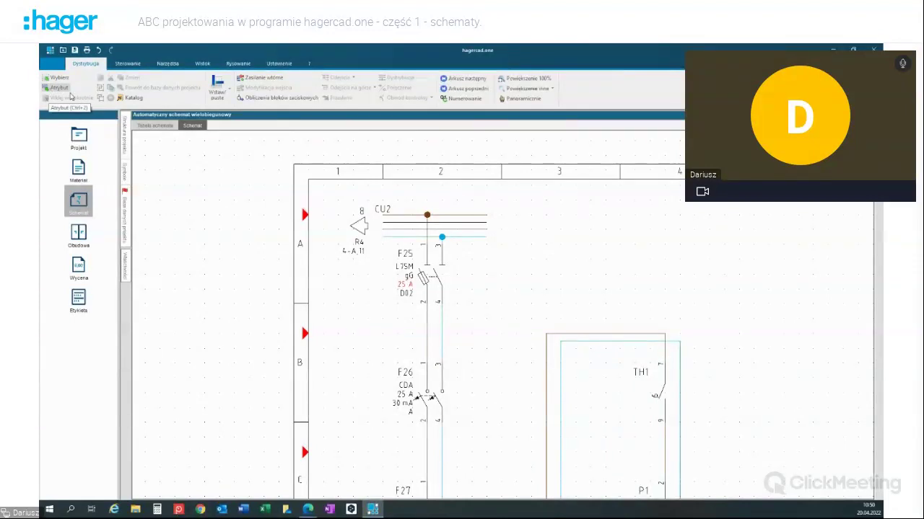
scroll(678, 253, "down", 1)
left_click(61, 78)
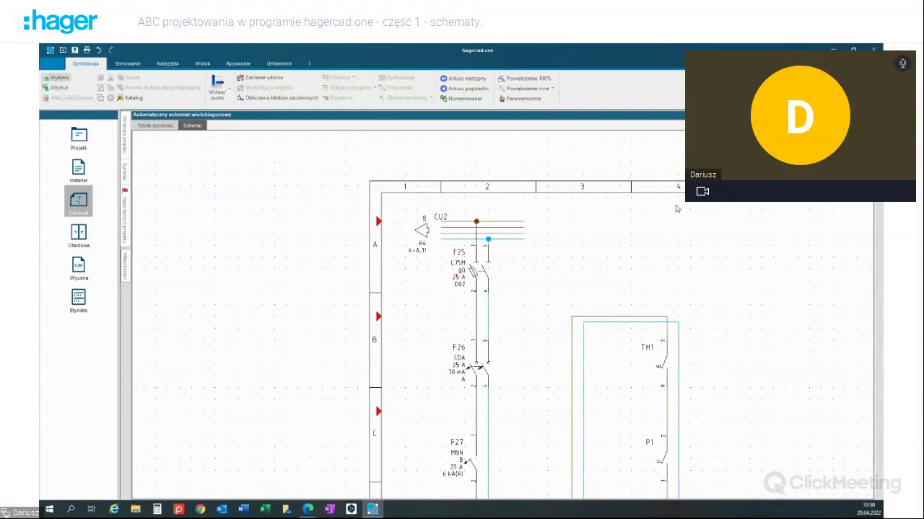
Step: Add a control sheet (Arkusz sterowania) to the R1 Automatyczny documents and open it
scroll(678, 209, "down", 1)
scroll(542, 217, "down", 2)
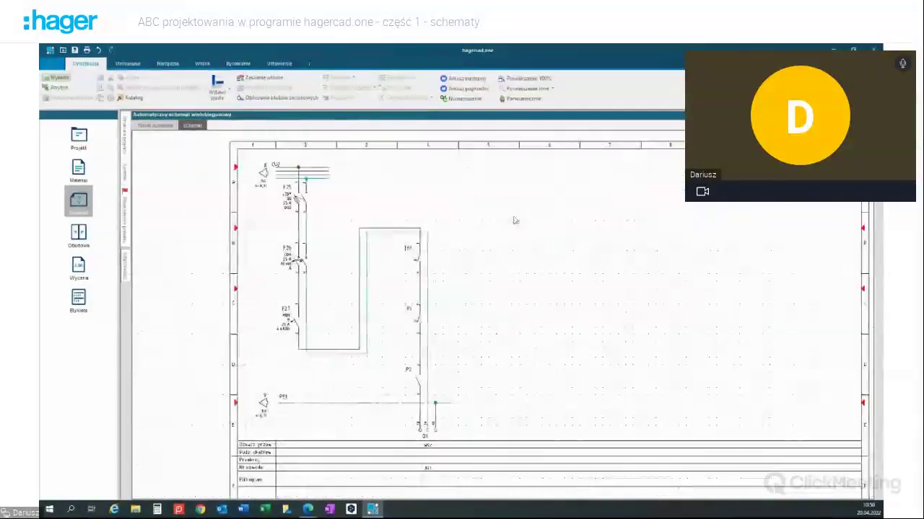
scroll(575, 221, "down", 1)
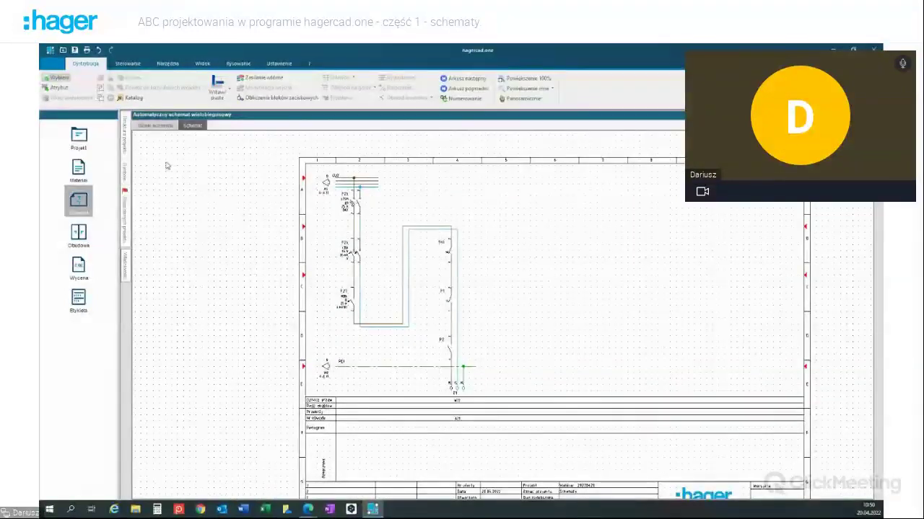
left_click(127, 143)
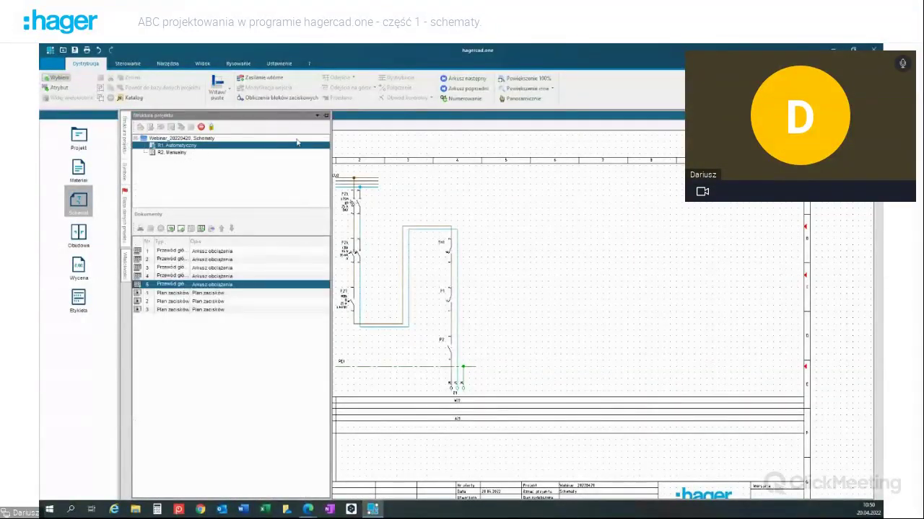
left_click(124, 148)
left_click(326, 115)
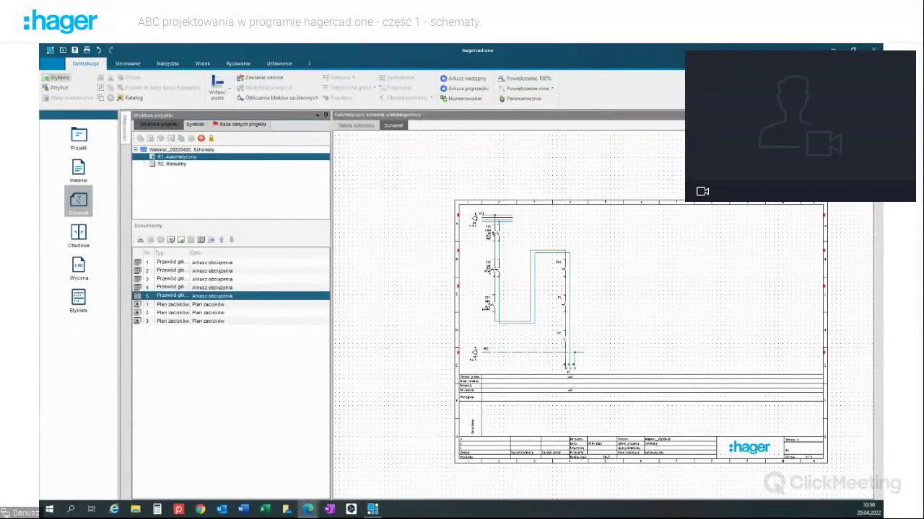
left_click(434, 190)
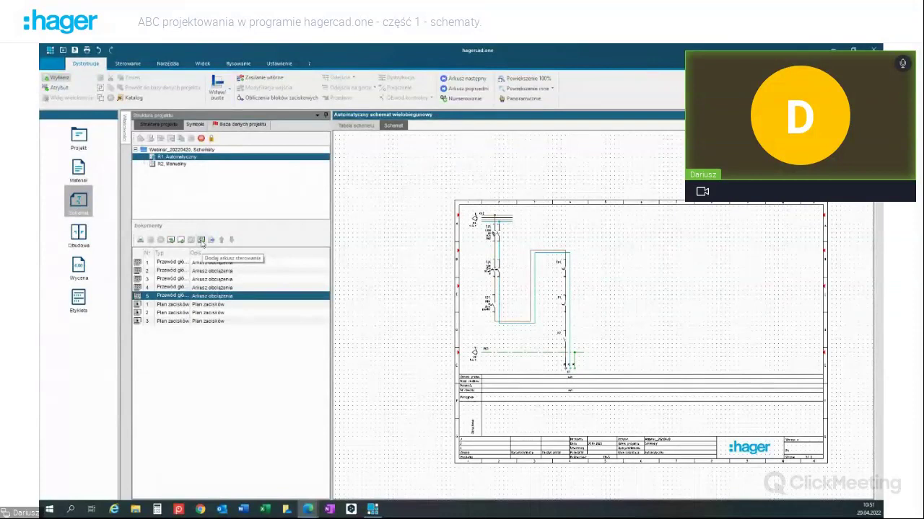
left_click(201, 243)
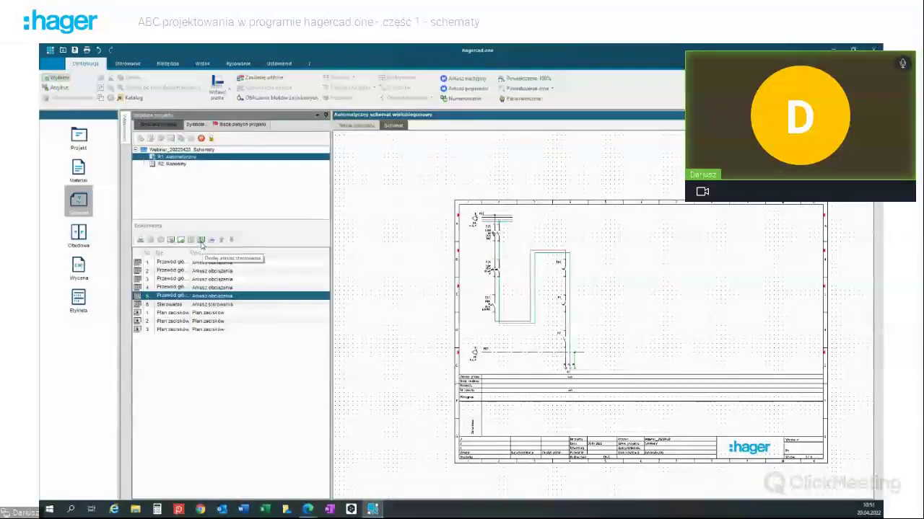
double_click(228, 305)
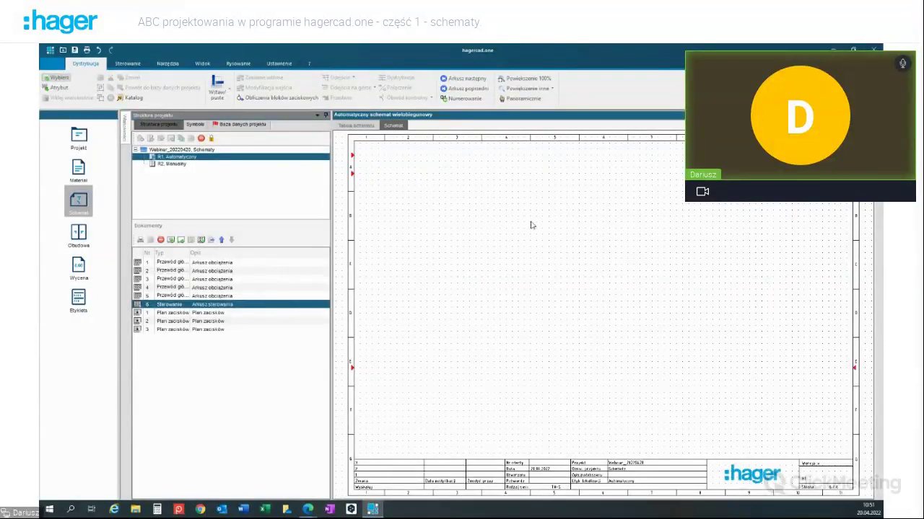
left_click(326, 116)
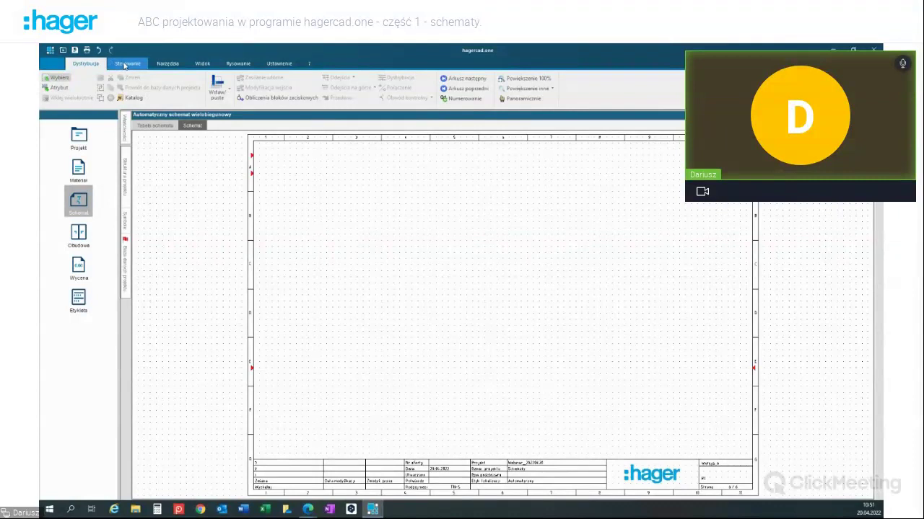
Step: Draw two parallel horizontal wires along the top of the control sheet, running from column 1 to column 10
left_click(124, 65)
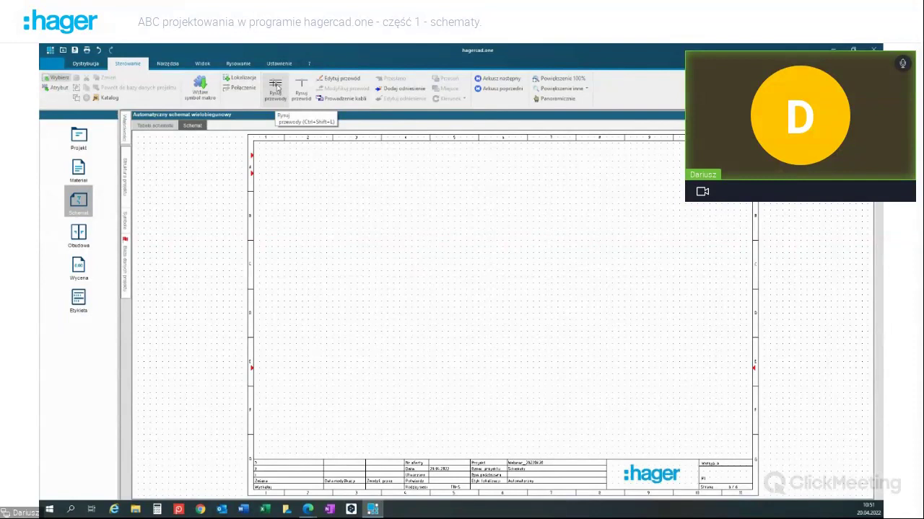
left_click(277, 87)
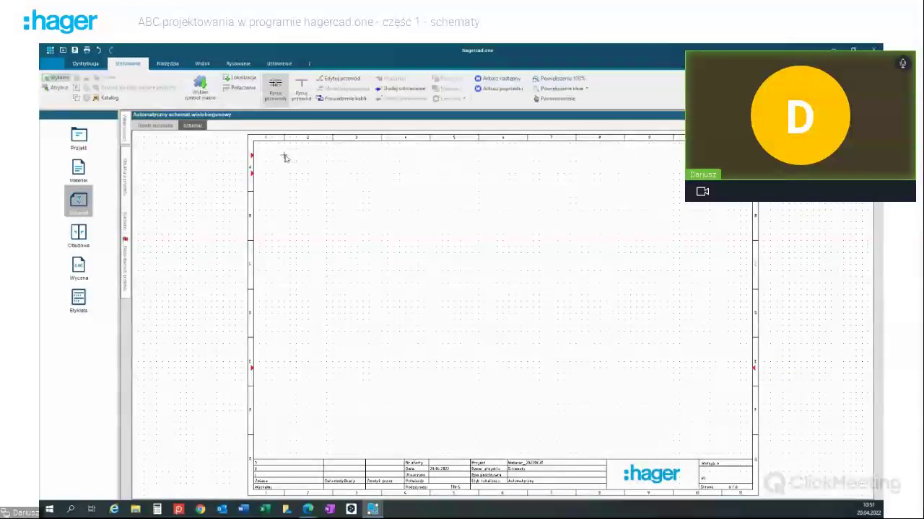
left_click(285, 157)
left_click_drag(187, 201, 313, 218)
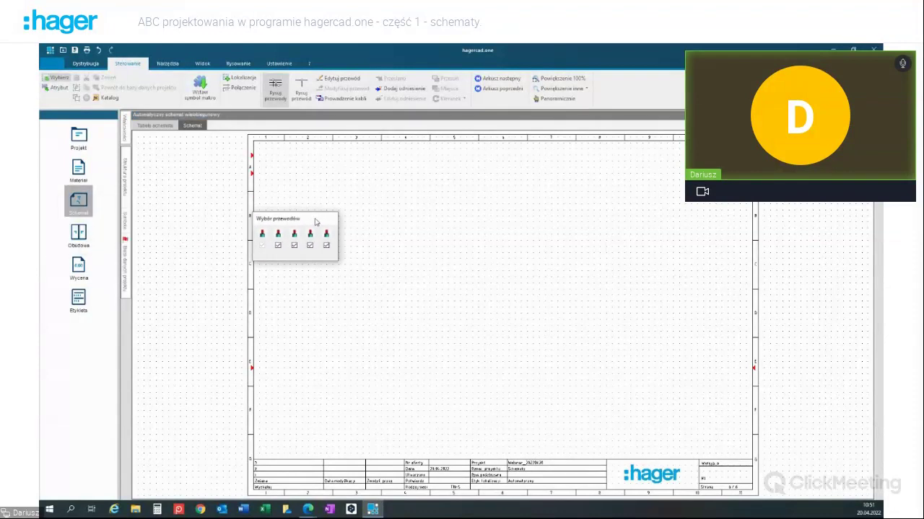
left_click(284, 155)
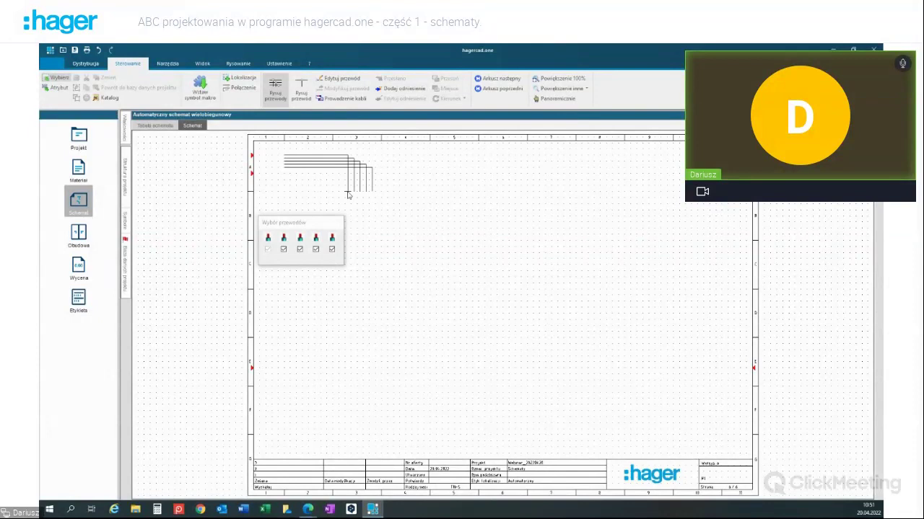
left_click(333, 250)
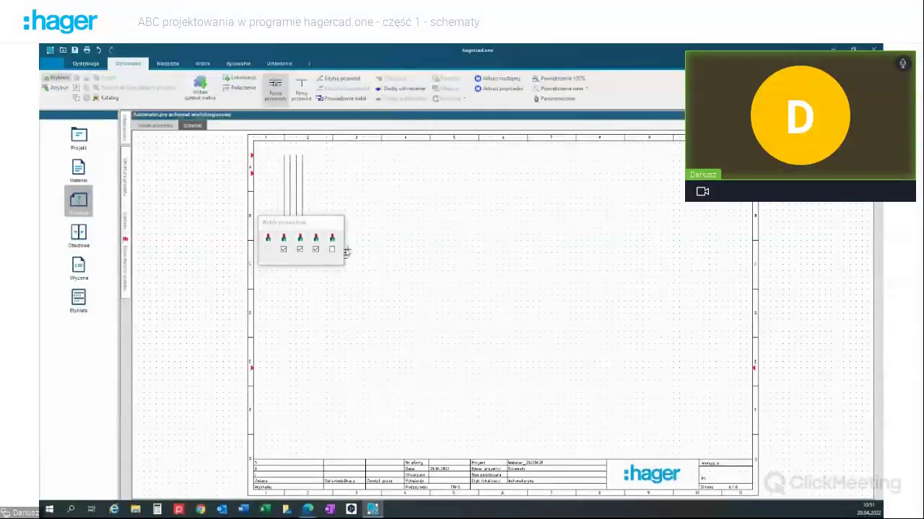
left_click(300, 250)
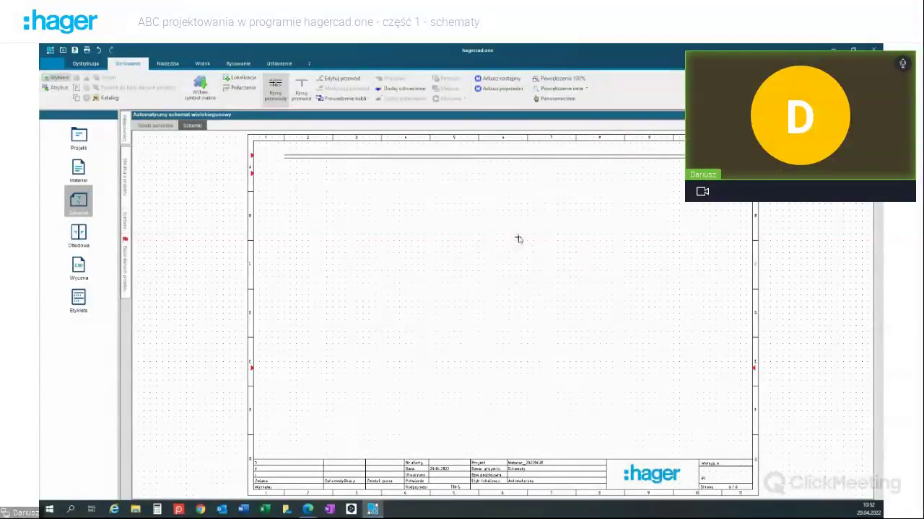
key("Escape")
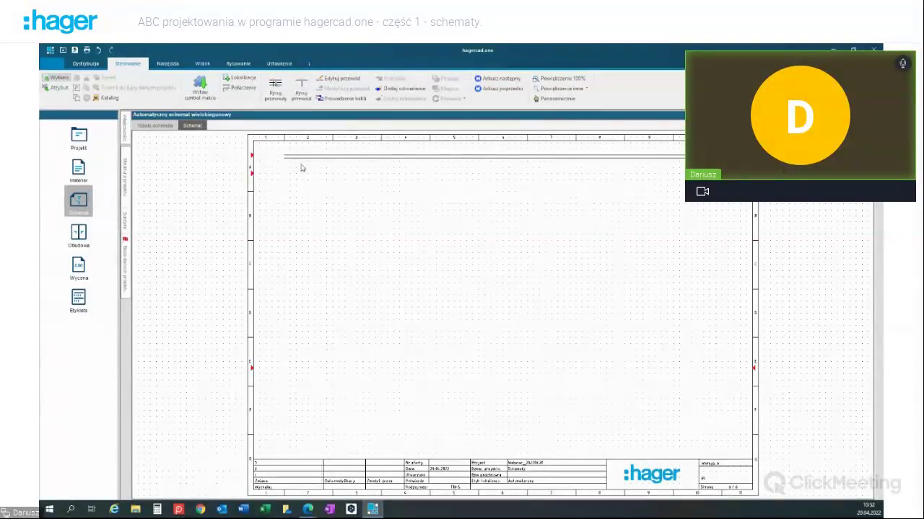
Step: Add the existing reference from 3-D,7 and place its L1 and N arrows at the start of the two wires
left_click(392, 89)
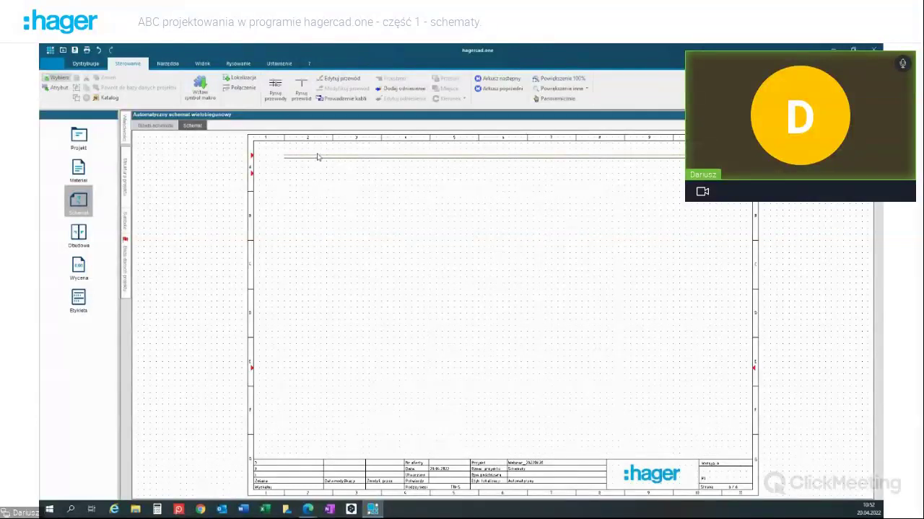
left_click(402, 88)
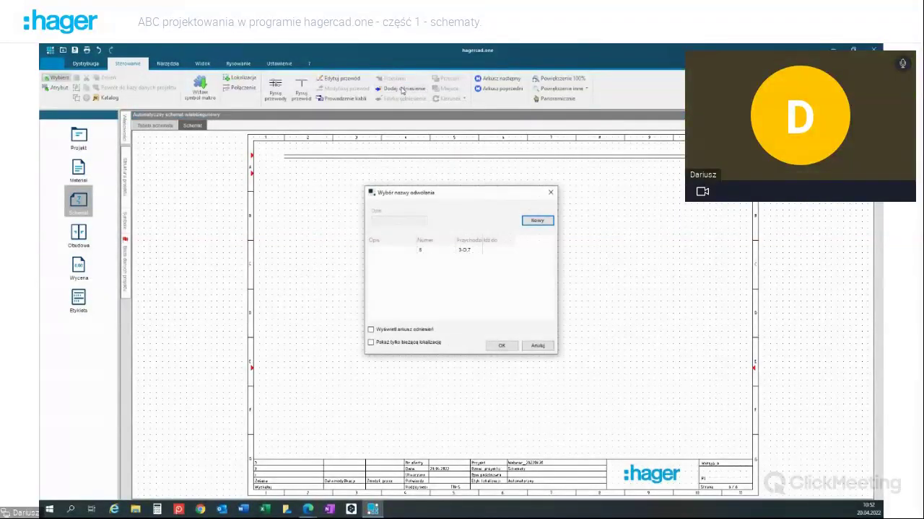
left_click(431, 250)
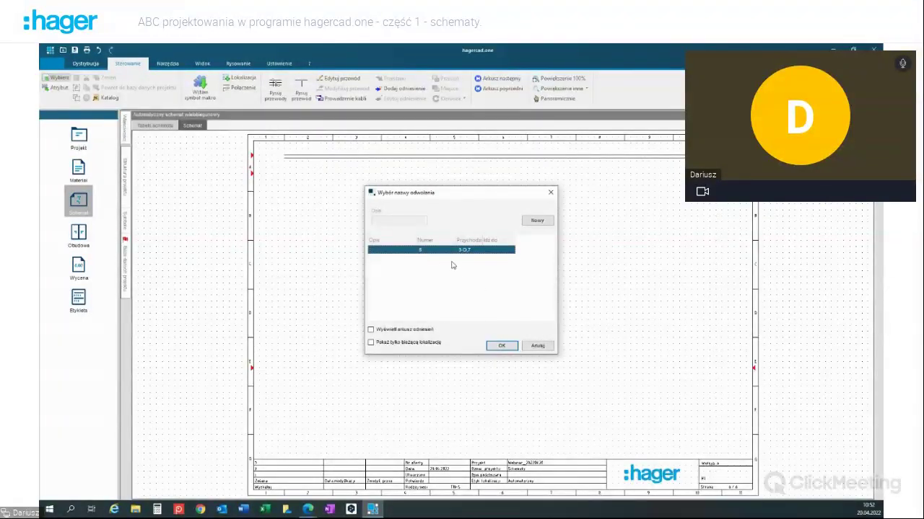
left_click(502, 347)
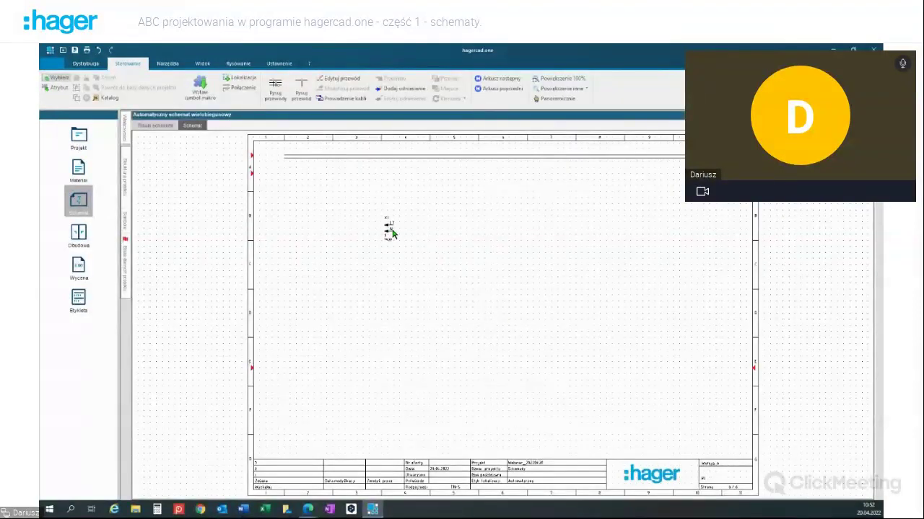
scroll(392, 233, "up", 3)
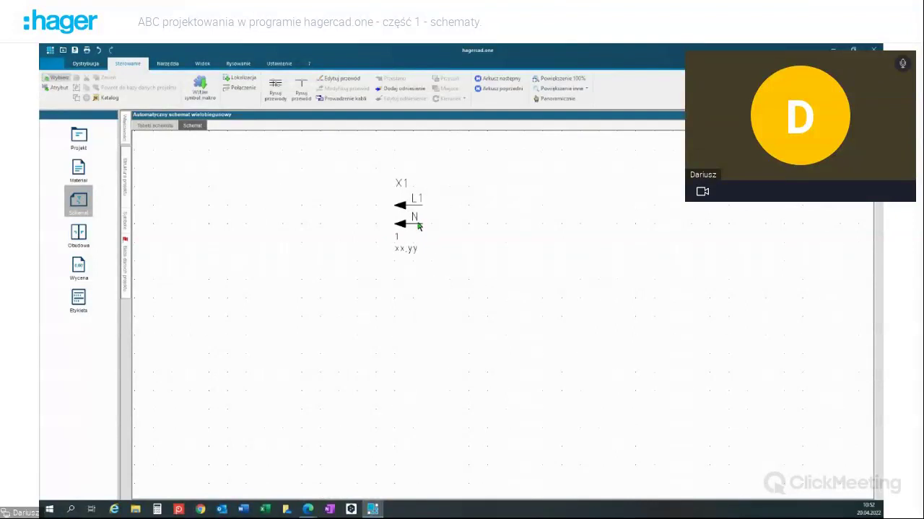
left_click(359, 223)
scroll(464, 403, "down", 2)
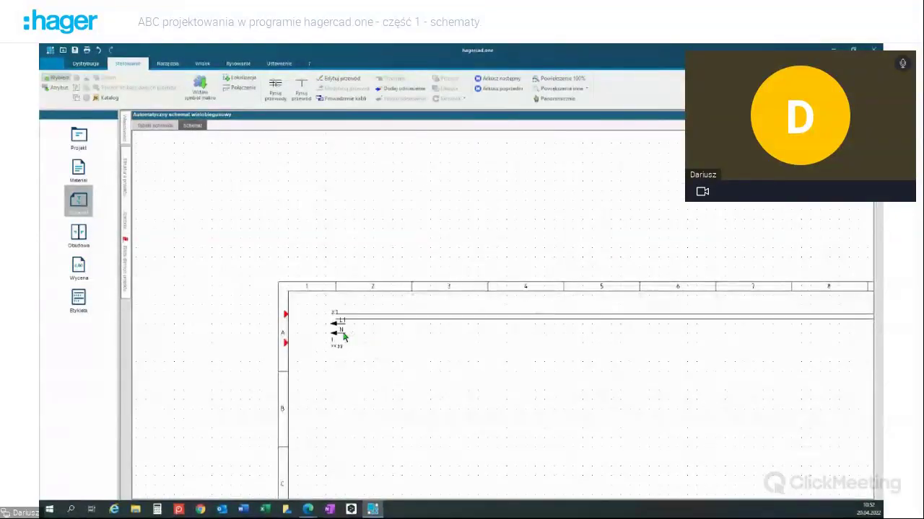
scroll(332, 326, "up", 2)
scroll(336, 331, "up", 1)
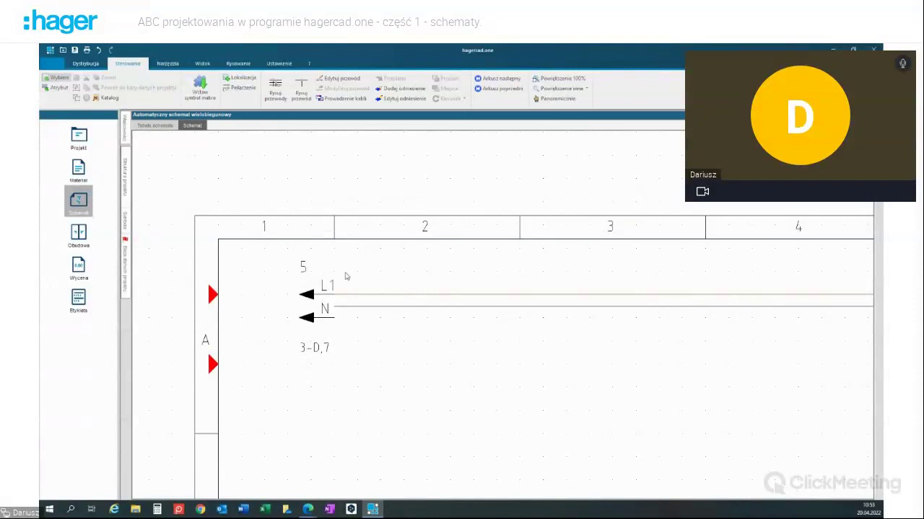
Step: Shift the lower wire down so it connects to the N arrow of the reference
left_click(364, 310)
left_click_drag(365, 310, 365, 318)
left_click(364, 317)
left_click(376, 347)
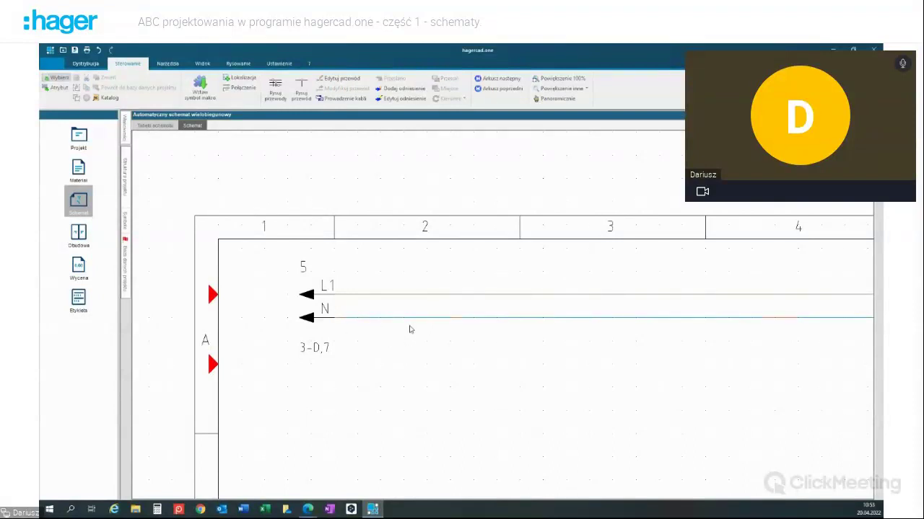
Step: Set the description of the L1/N reference at the start of the control sheet's wires to "Ster"
scroll(409, 329, "down", 2)
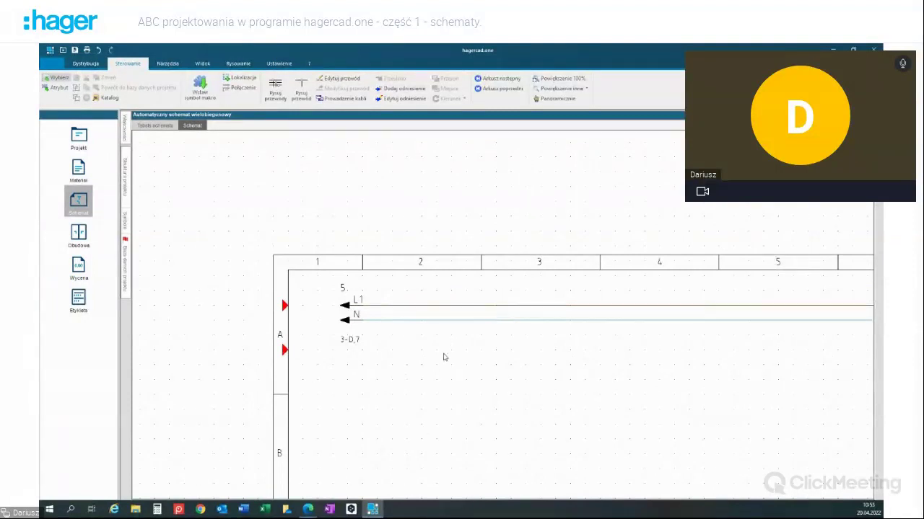
scroll(437, 353, "down", 2)
middle_click_drag(440, 353, 303, 192)
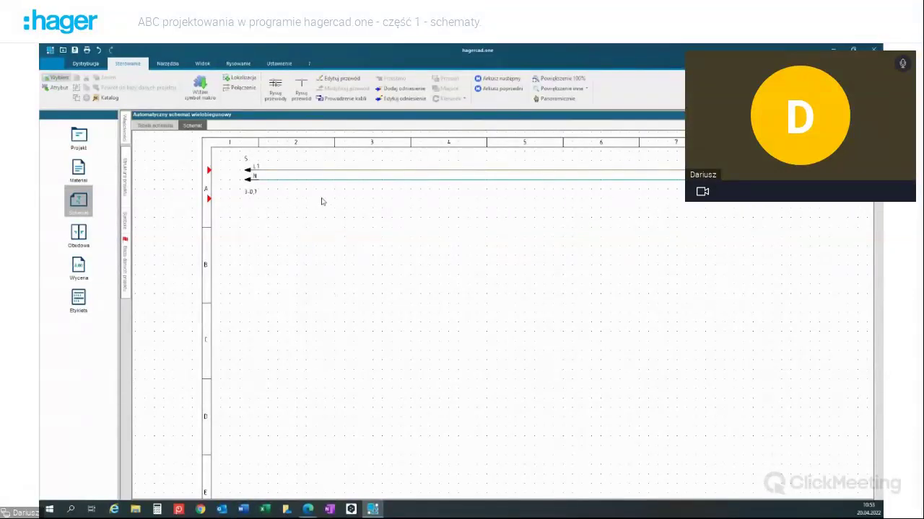
scroll(349, 192, "down", 1)
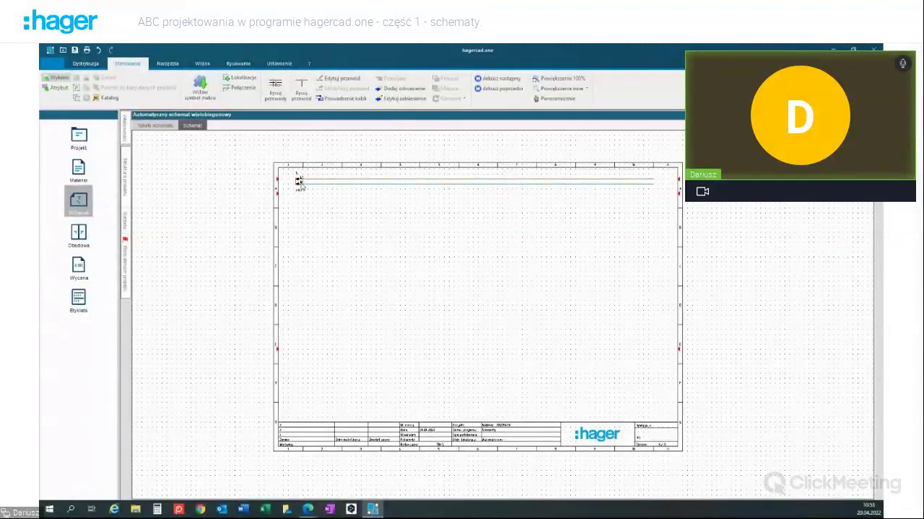
left_click(300, 185)
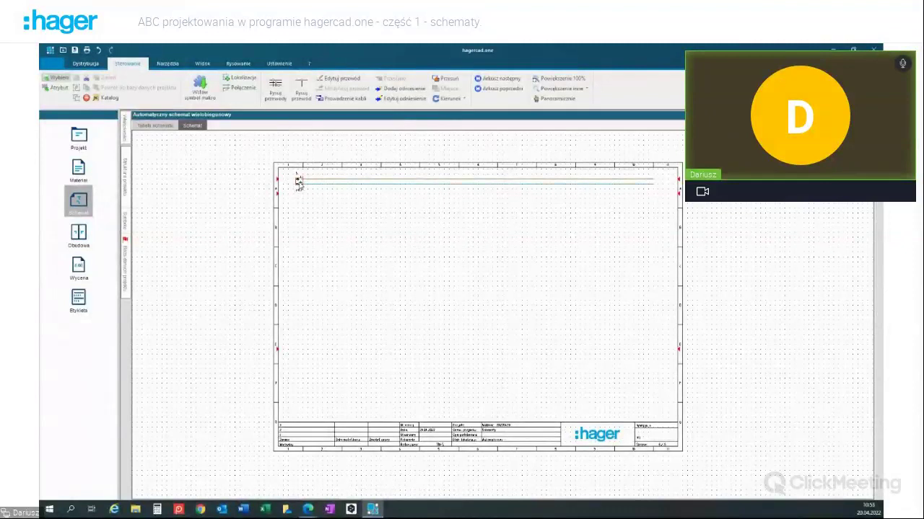
left_click(395, 99)
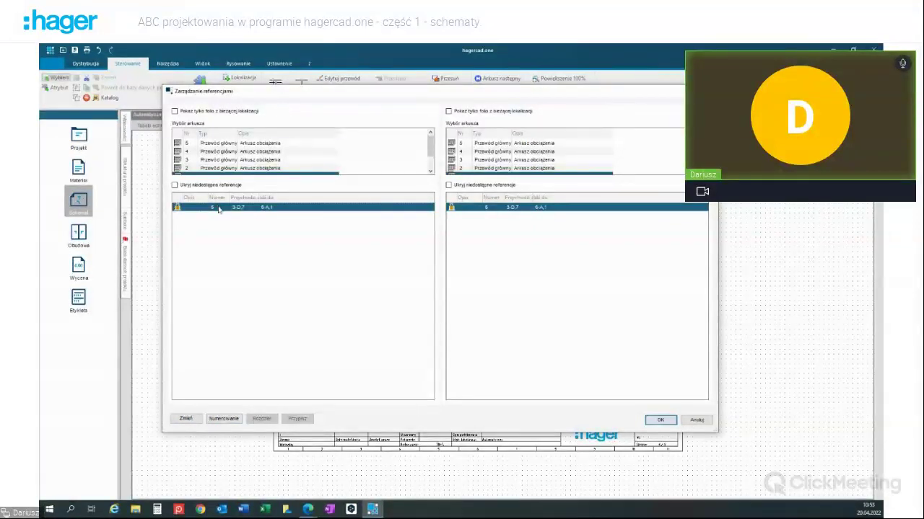
left_click(201, 418)
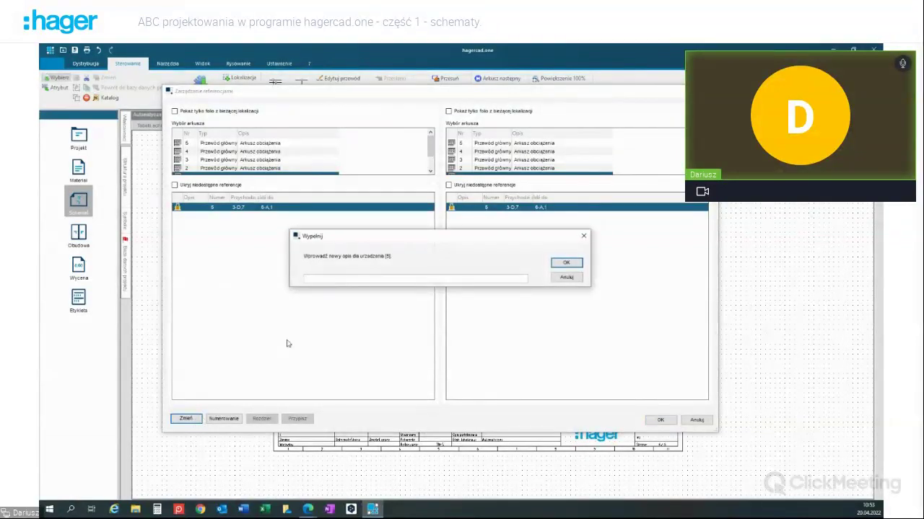
type("Str")
left_click(564, 263)
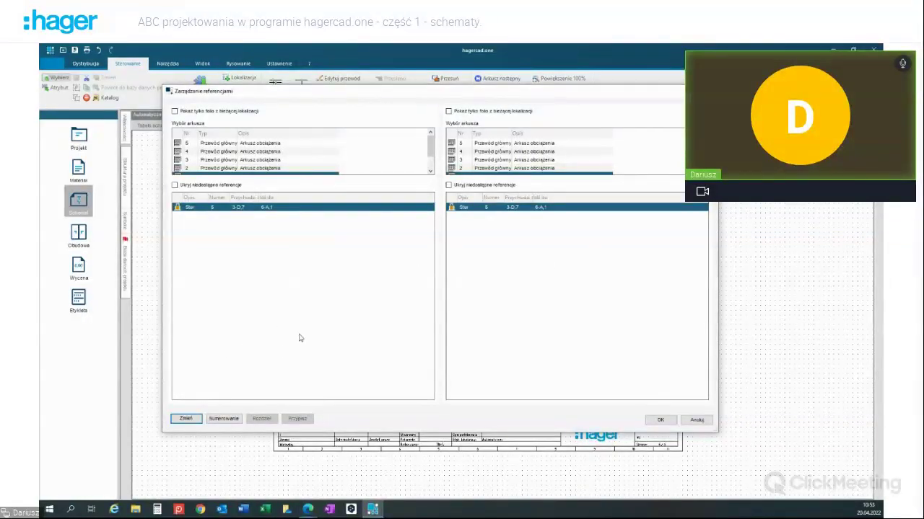
left_click(659, 419)
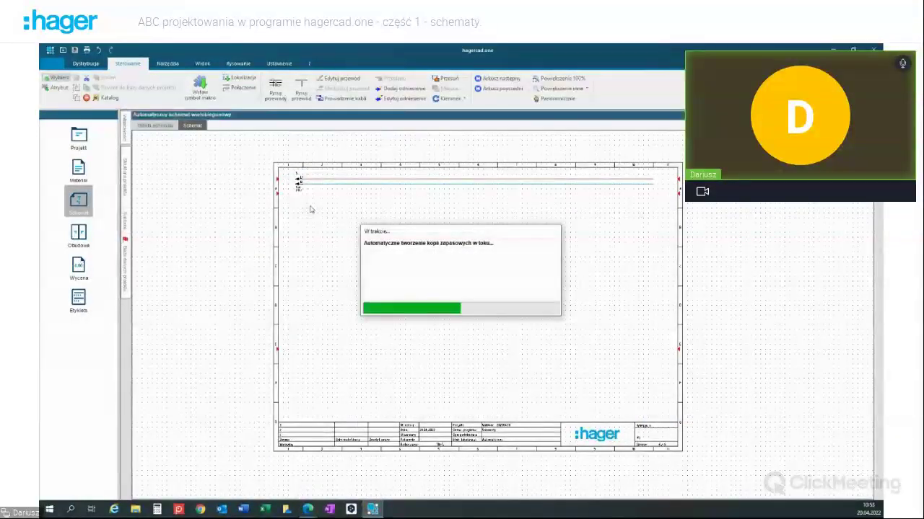
scroll(306, 197, "up", 3)
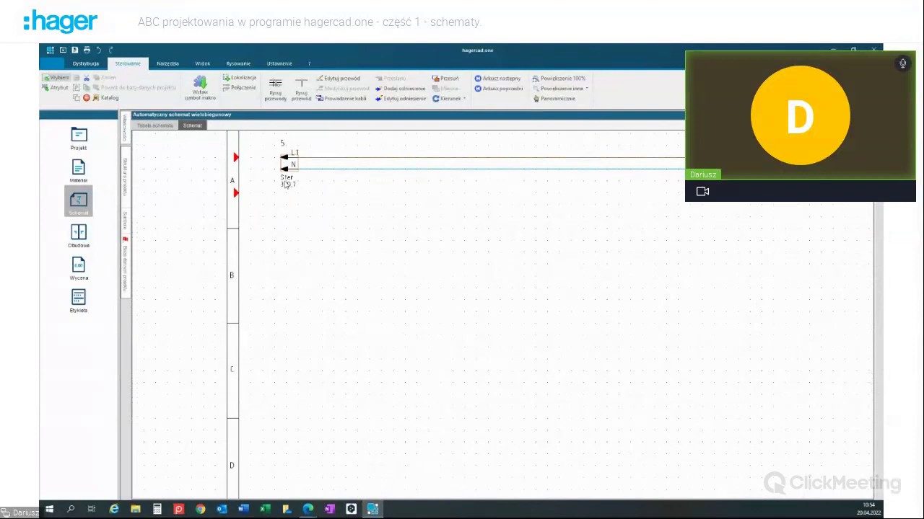
Step: Carry the ends of the L1 and N wires over to a new worksheet (<Nowy arkusz roboczy>)
scroll(290, 187, "down", 5)
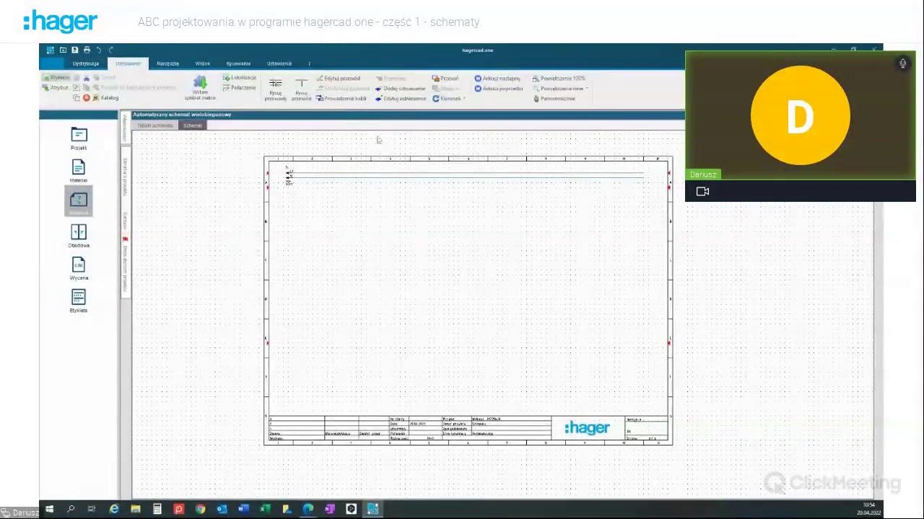
left_click(326, 102)
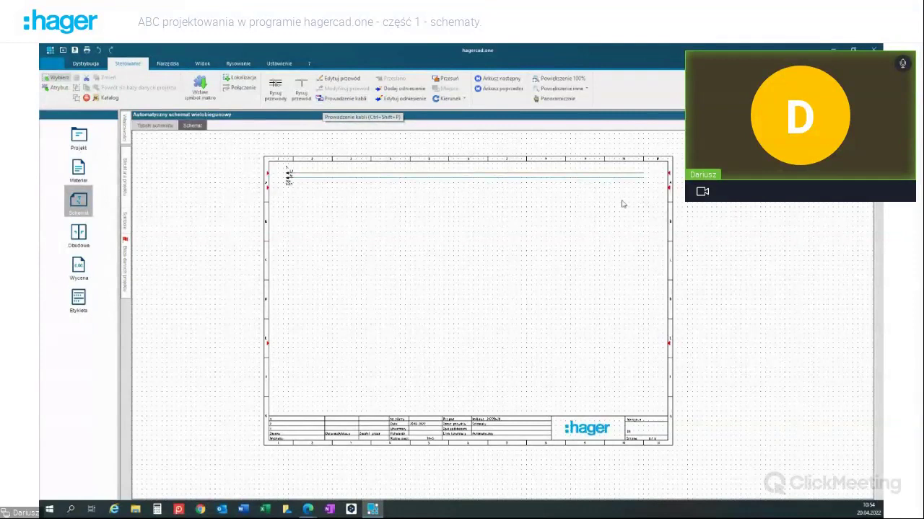
left_click_drag(649, 187, 625, 173)
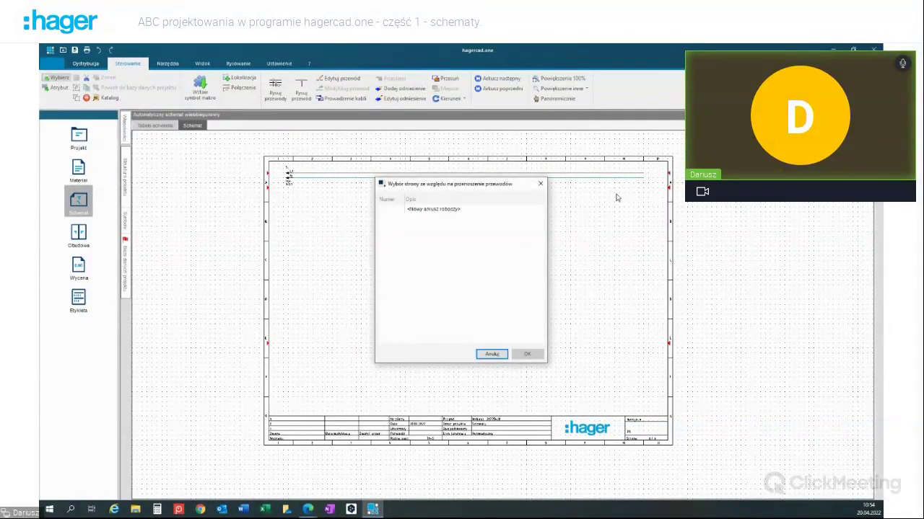
left_click(425, 209)
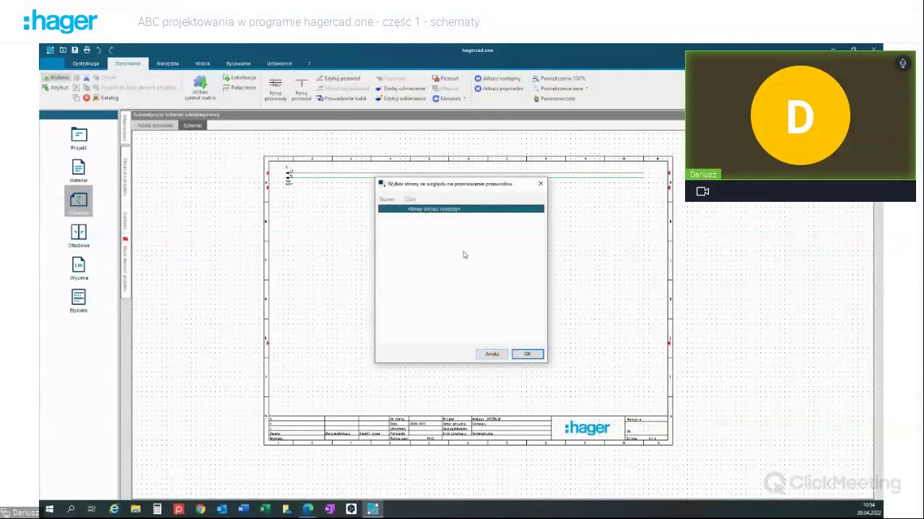
left_click(529, 354)
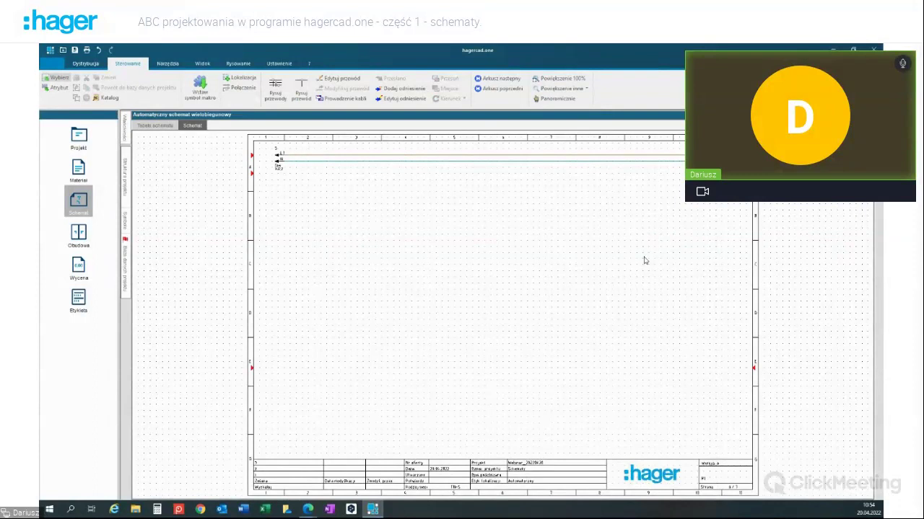
Step: Examine the transfer references on the L1 and N wires at the end of the control sheet and the start of the new sheet
scroll(270, 180, "up", 3)
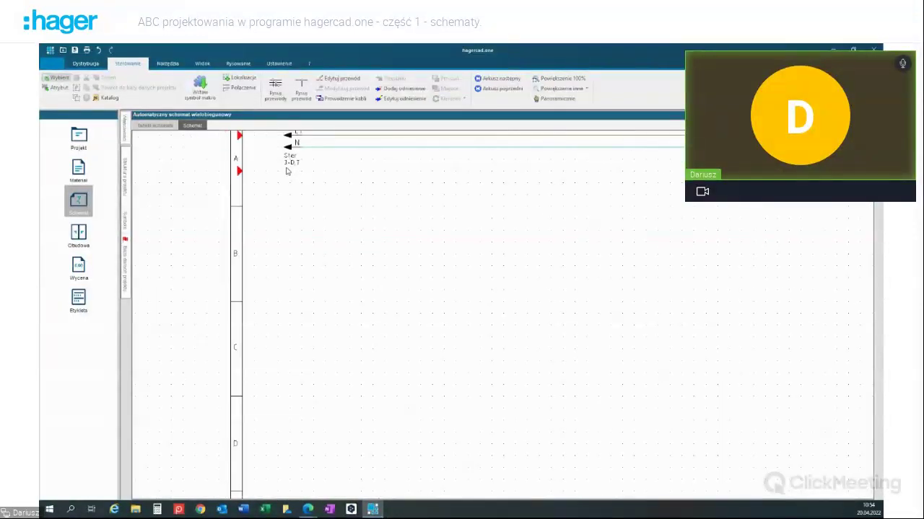
scroll(337, 173, "down", 1)
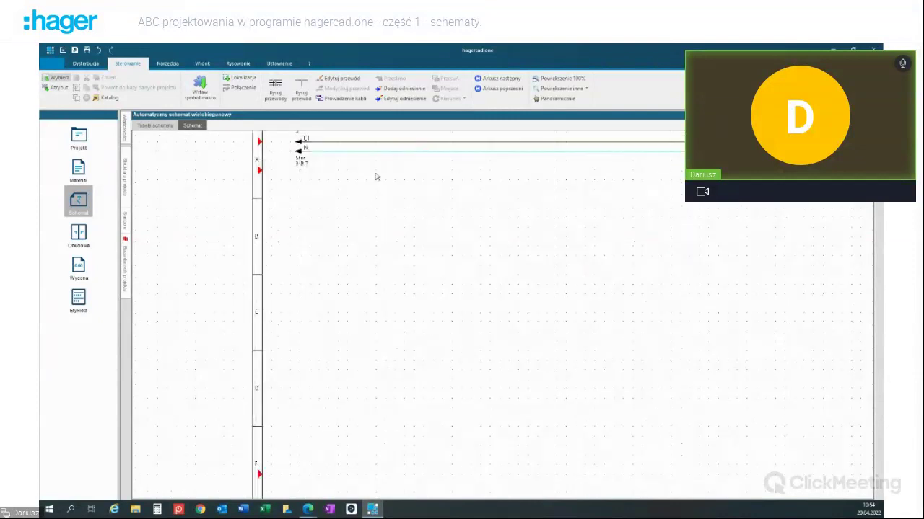
scroll(613, 194, "down", 2)
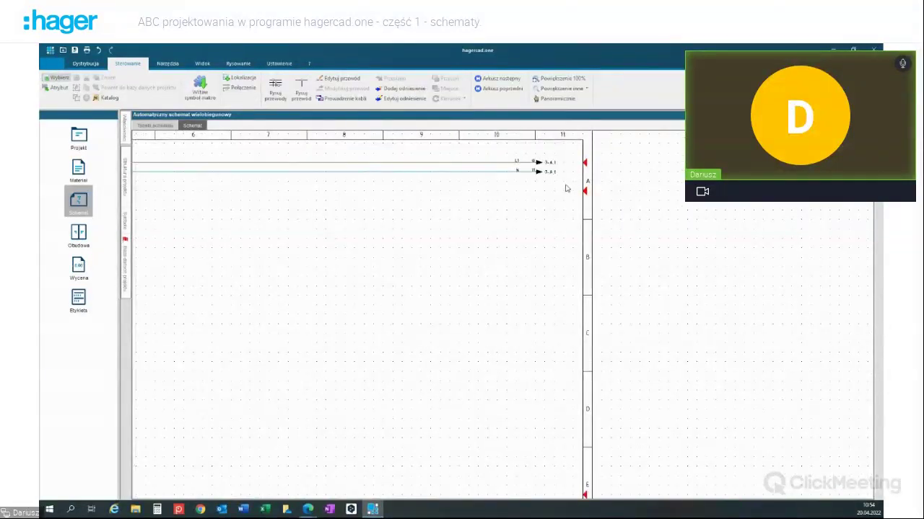
scroll(567, 186, "up", 3)
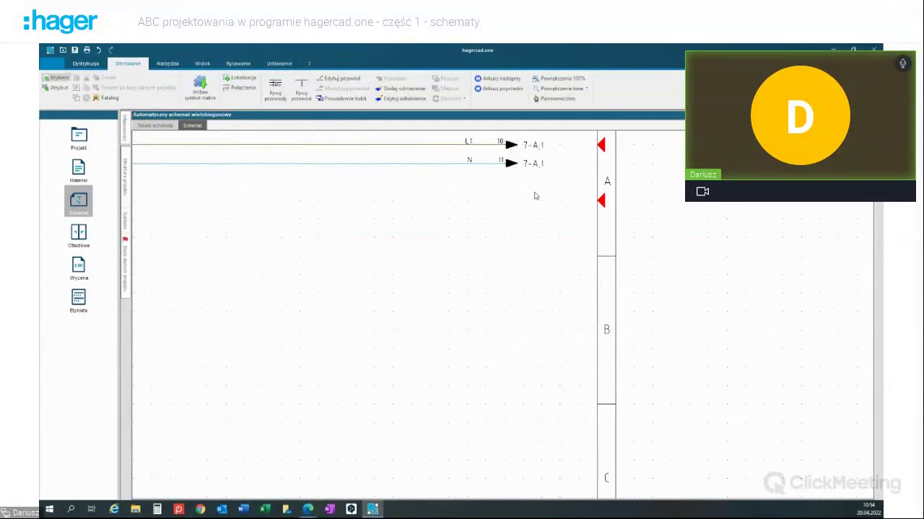
scroll(534, 196, "down", 2)
scroll(285, 167, "up", 3)
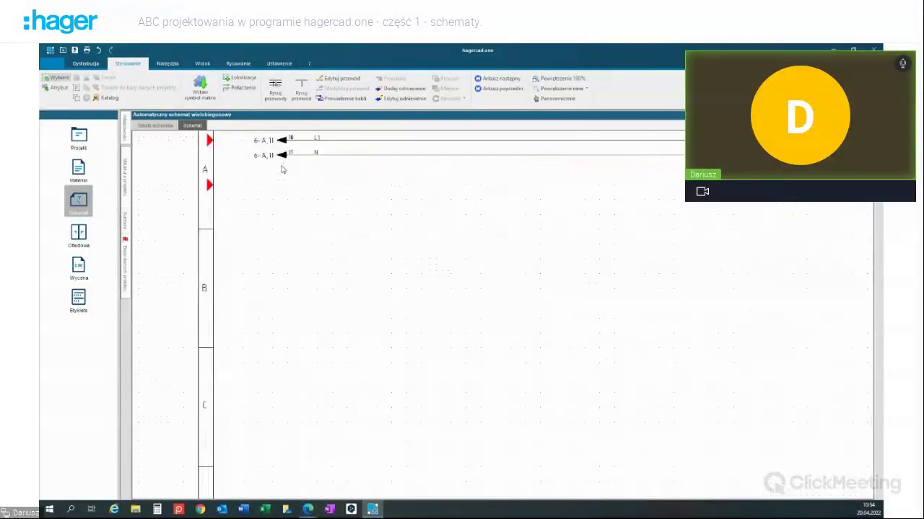
middle_click_drag(279, 167, 303, 194)
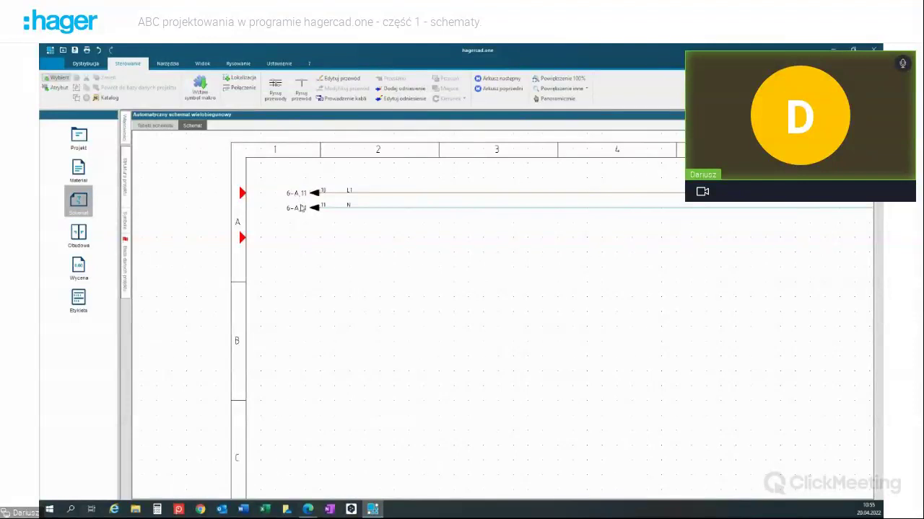
scroll(355, 232, "down", 3)
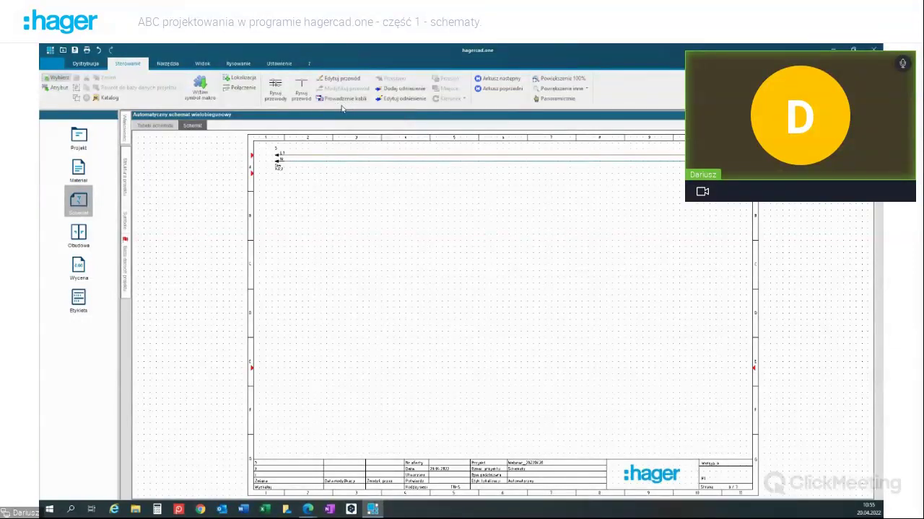
Step: Draw two vertical wires in column 2, one from the L1 line and one from the N line, both down to row D
left_click(301, 89)
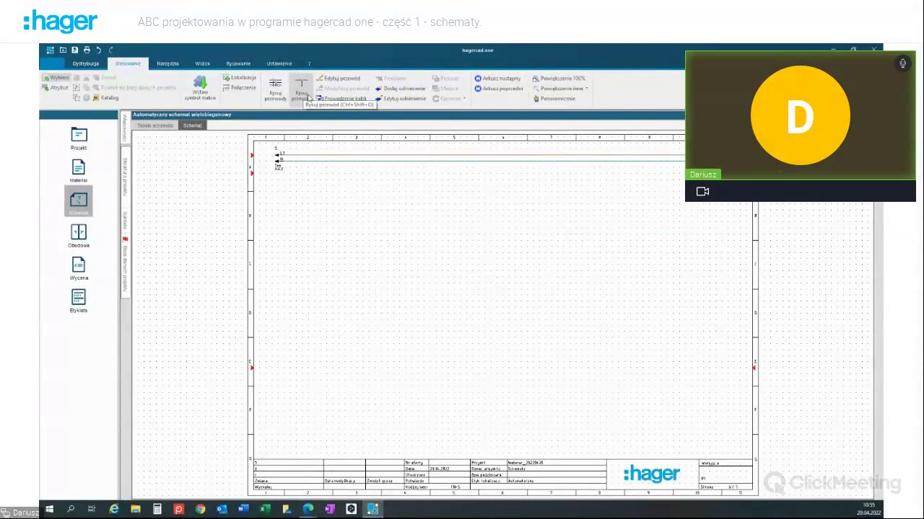
left_click(302, 157)
left_click(302, 304)
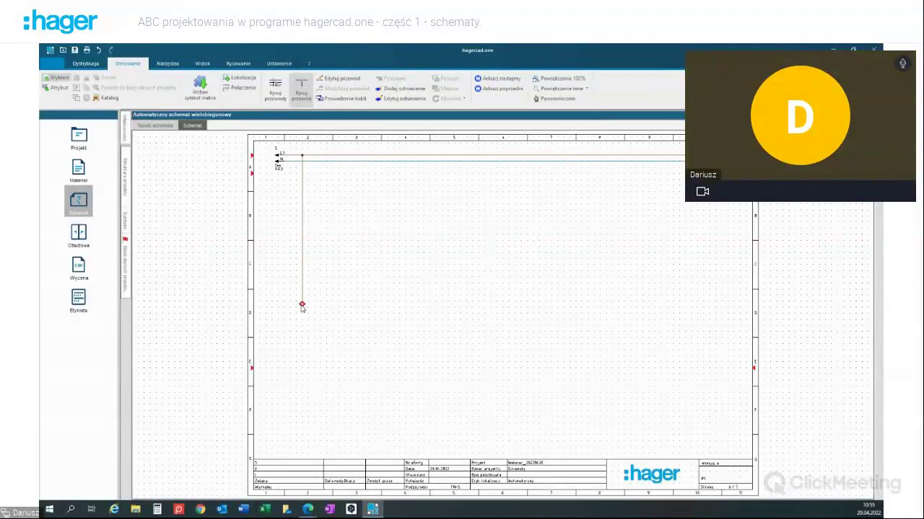
left_click(308, 163)
left_click(308, 304)
key("Escape")
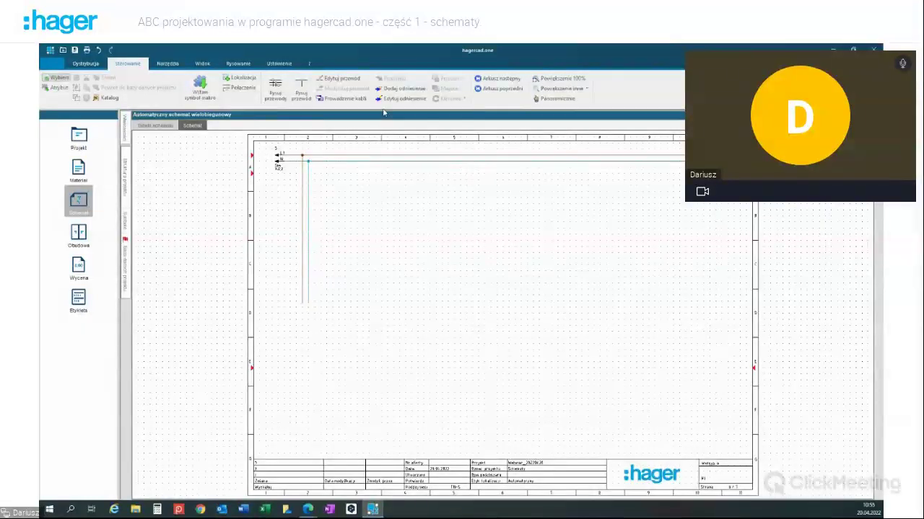
Step: Create a new reference named "Hobby" and place it pointing downward at the lower end of the vertical L1 wire
left_click(397, 89)
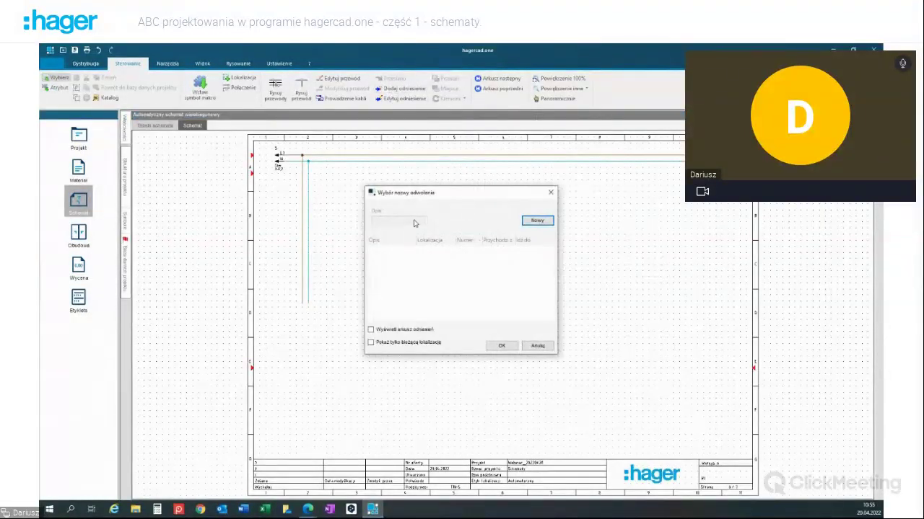
left_click(538, 224)
left_click(384, 220)
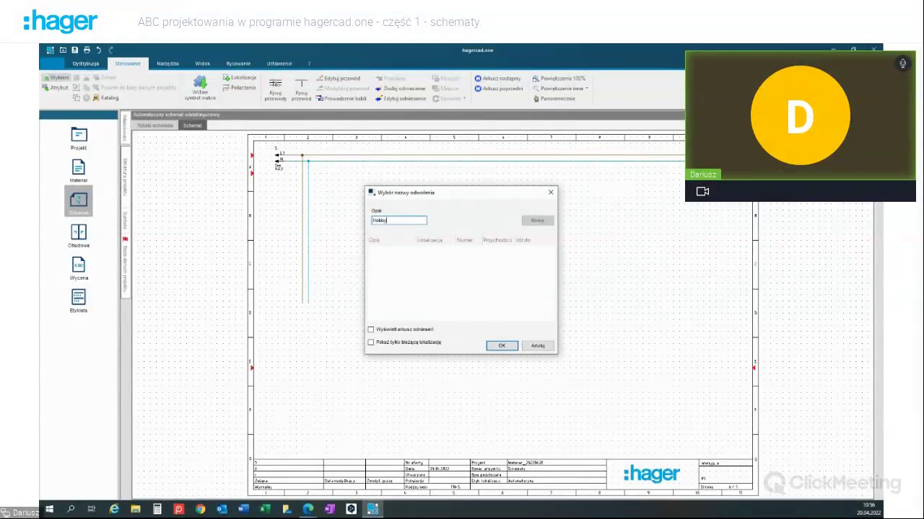
left_click(500, 346)
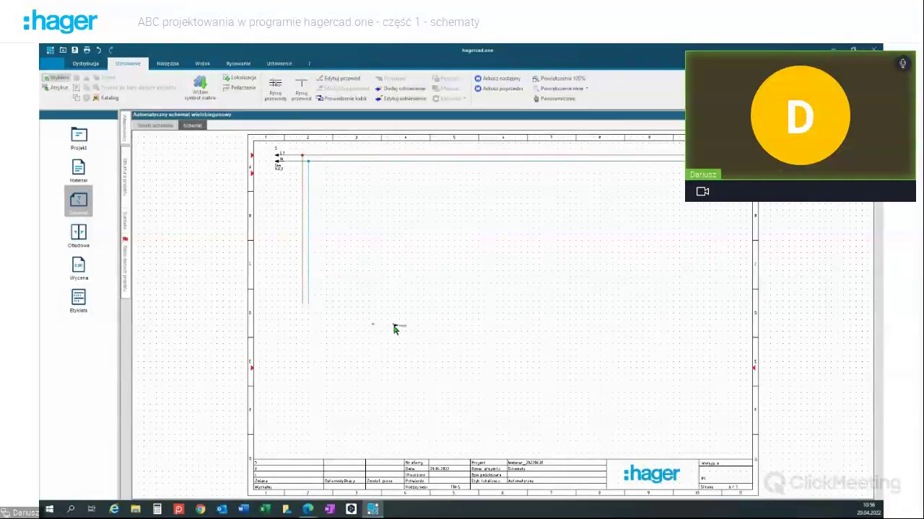
scroll(309, 309, "up", 3)
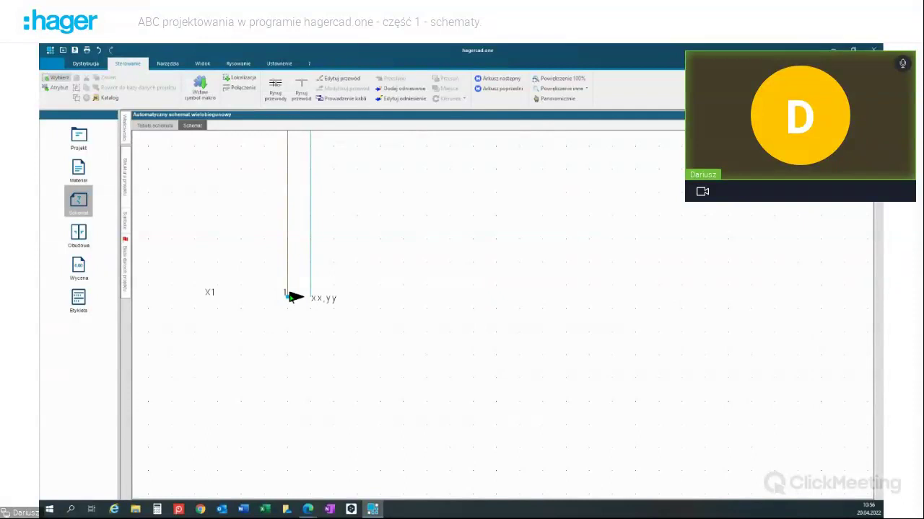
key("space")
key("space")
key("space")
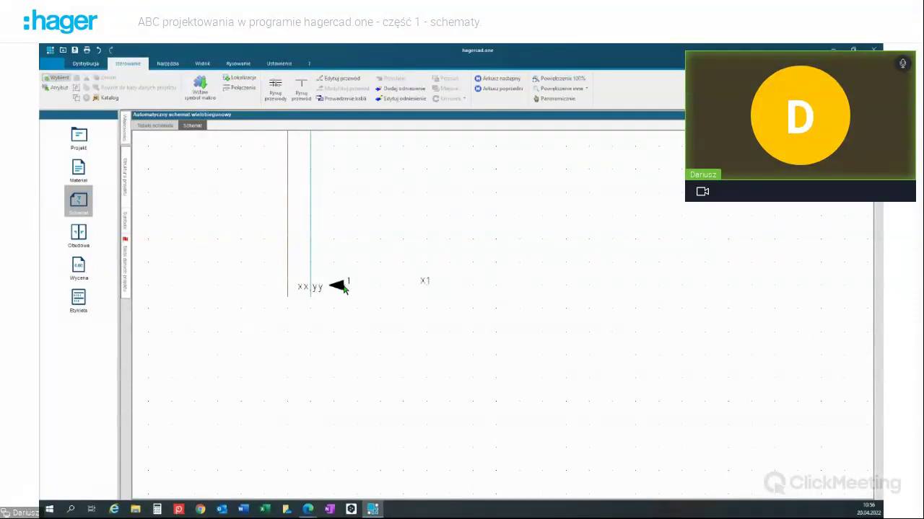
left_click(287, 299)
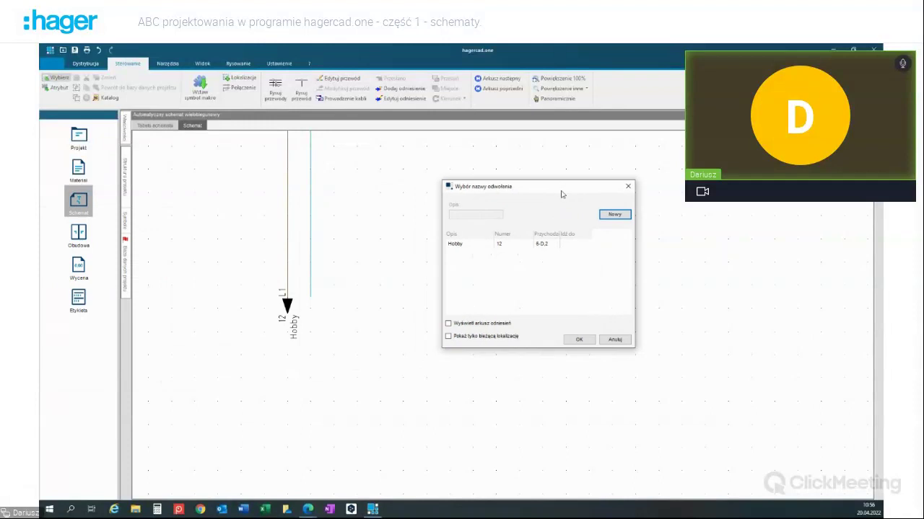
Step: Create another new "Hobby" reference and place it pointing downward at the lower end of the vertical N wire
left_click(621, 216)
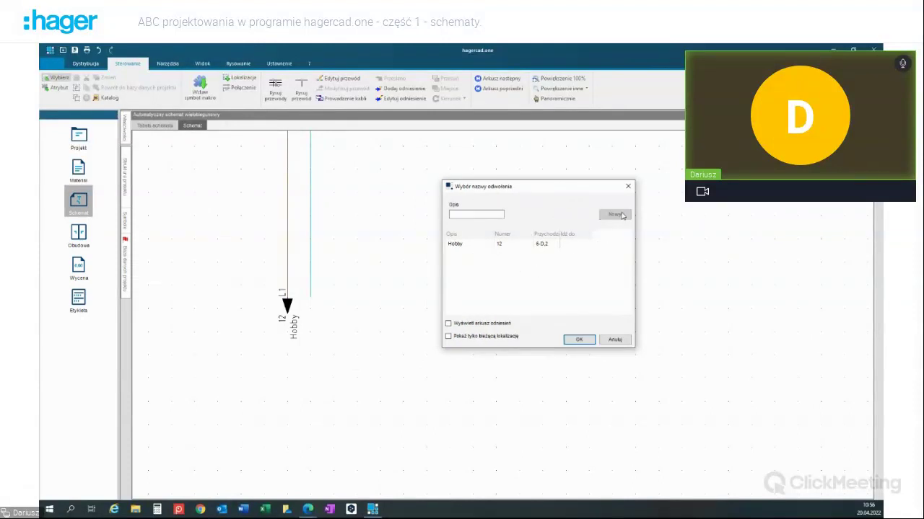
left_click(477, 214)
left_click(577, 340)
key("space")
key("space")
key("space")
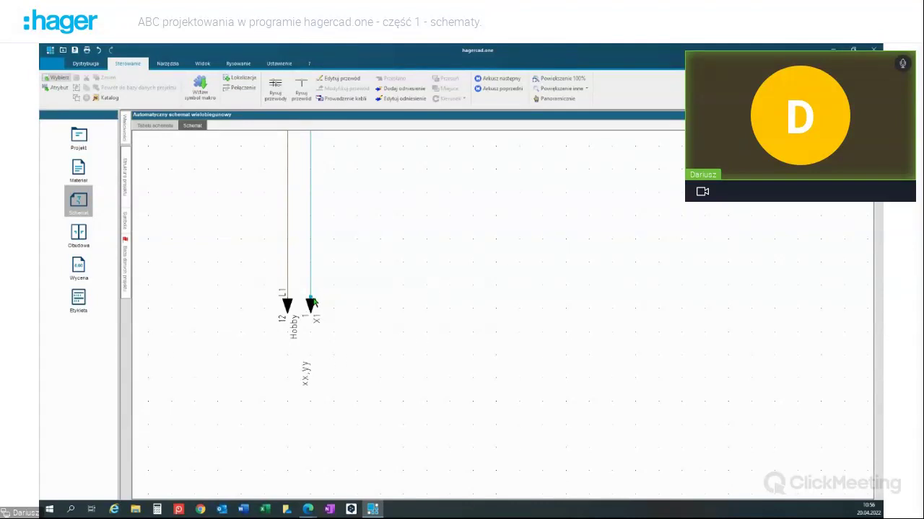
left_click(311, 303)
scroll(377, 264, "down", 4)
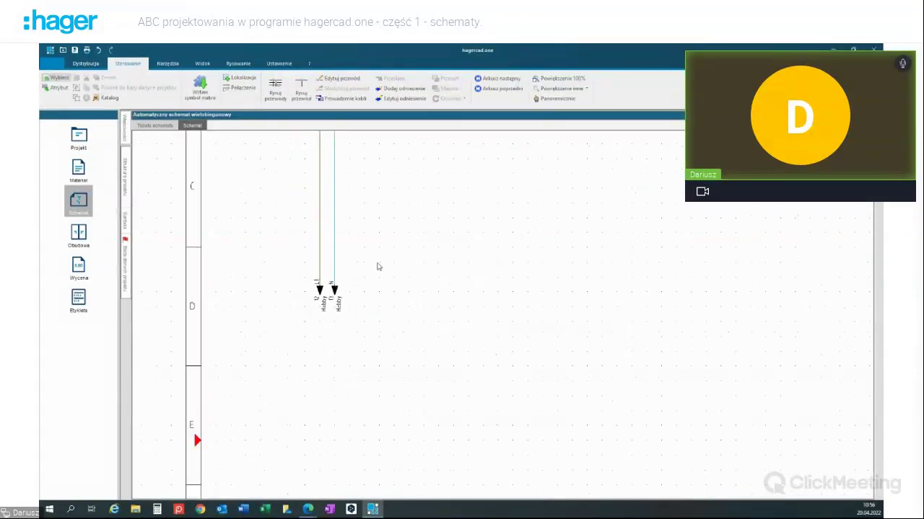
Step: Add a one-pole 6 A, 6 kA miniature circuit breaker from the catalogue's modular devices and place it in column 3 below the N line
scroll(457, 227, "down", 4)
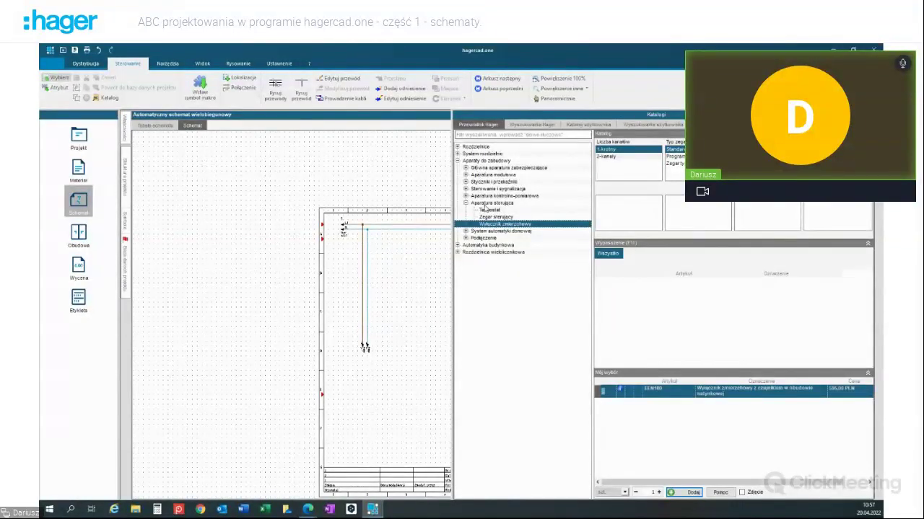
left_click(465, 203)
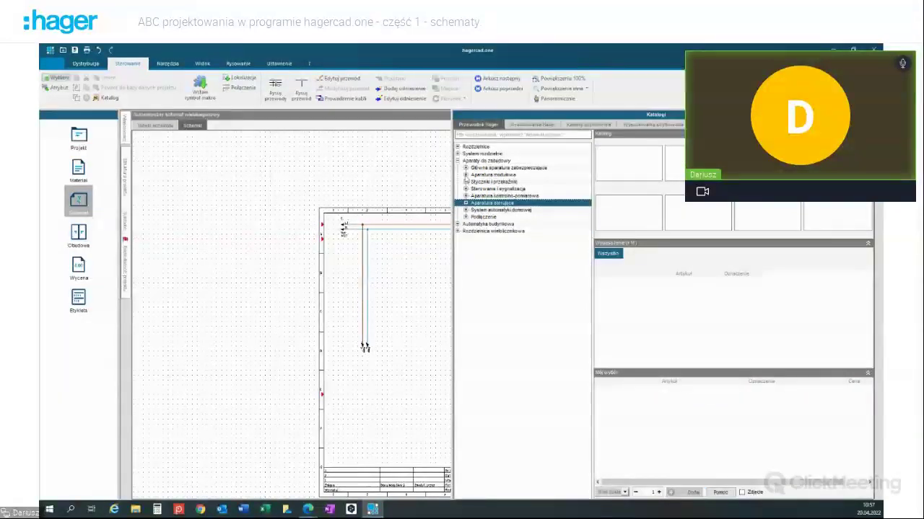
left_click(465, 175)
left_click(489, 181)
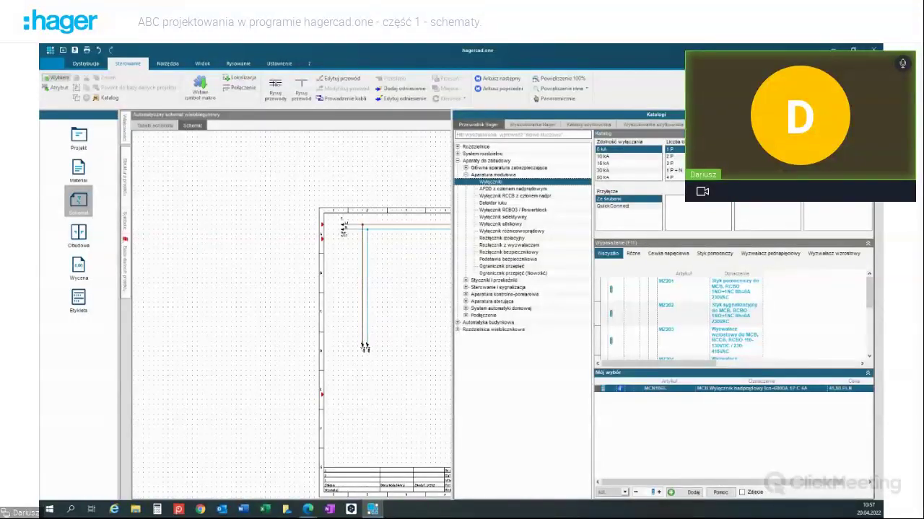
left_click(692, 493)
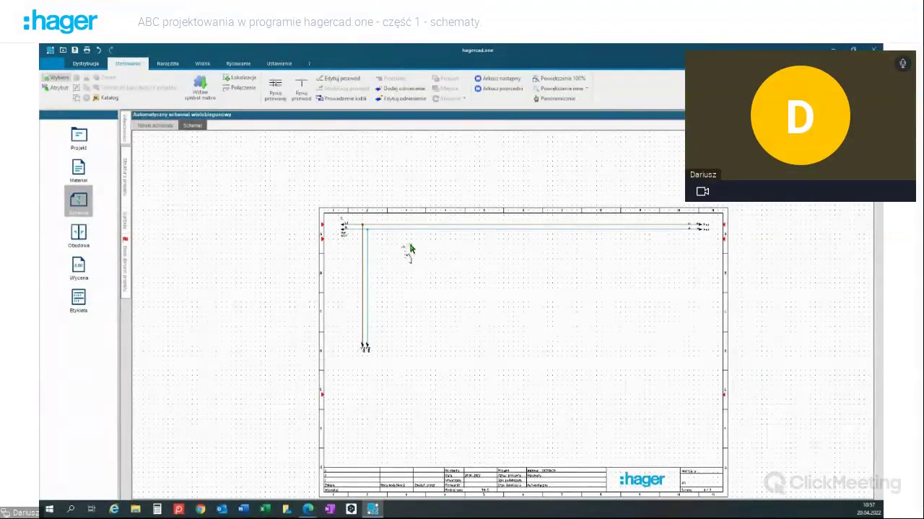
left_click(409, 249)
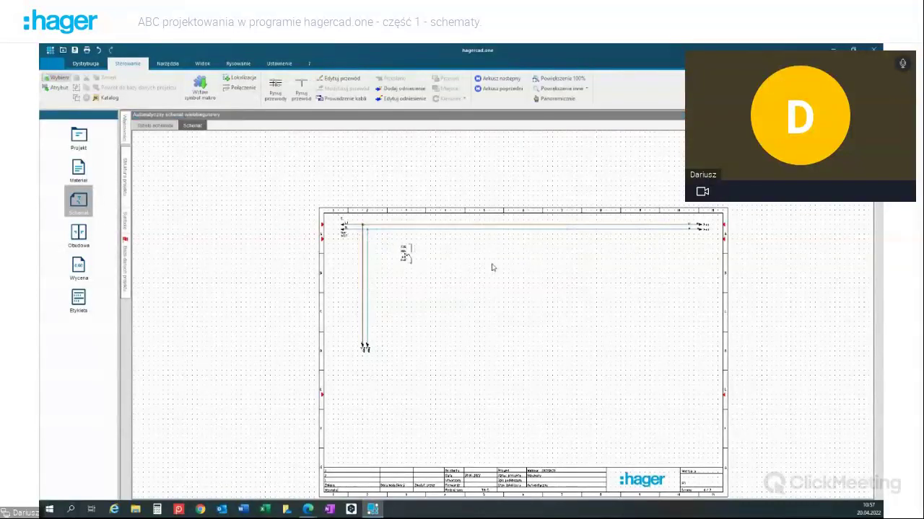
Step: Draw a wire from the L1 line to the breaker's upper terminal and another from its lower terminal down to the end of row D
scroll(442, 273, "up", 2)
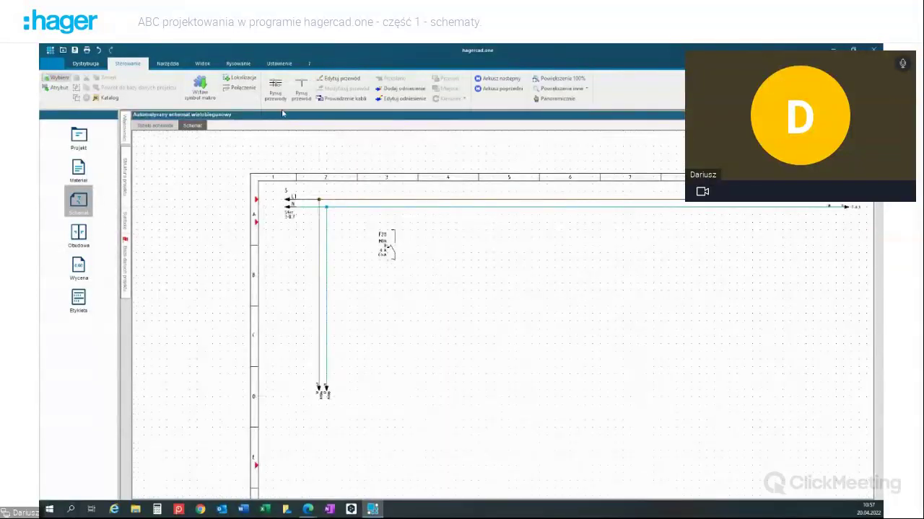
left_click(301, 84)
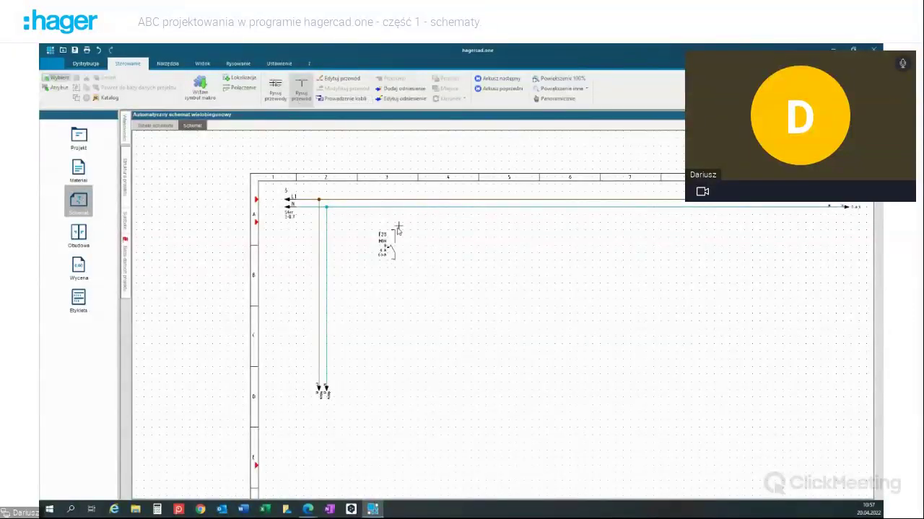
left_click(396, 211)
left_click(395, 199)
left_click(394, 261)
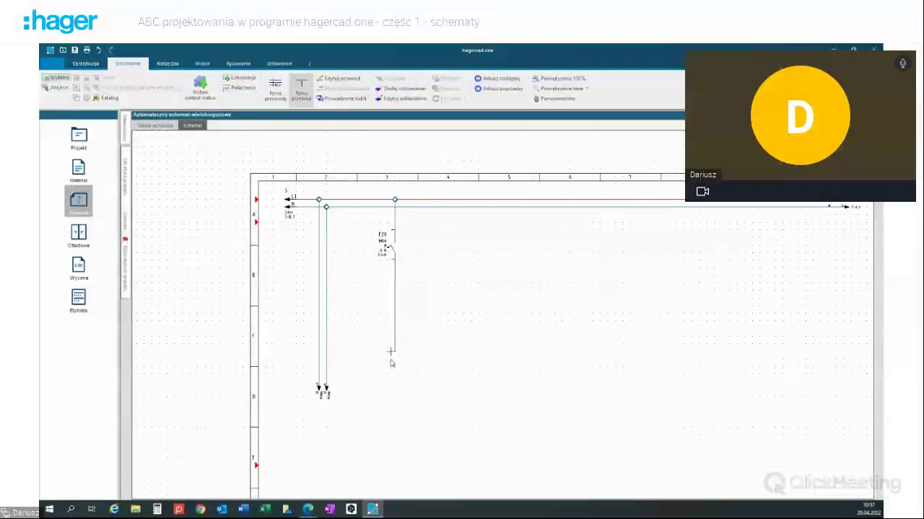
left_click(395, 431)
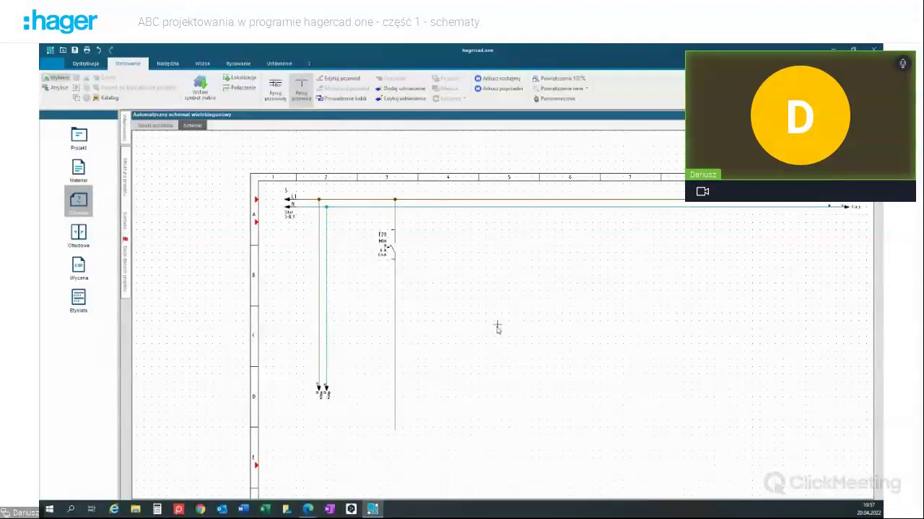
key("Escape")
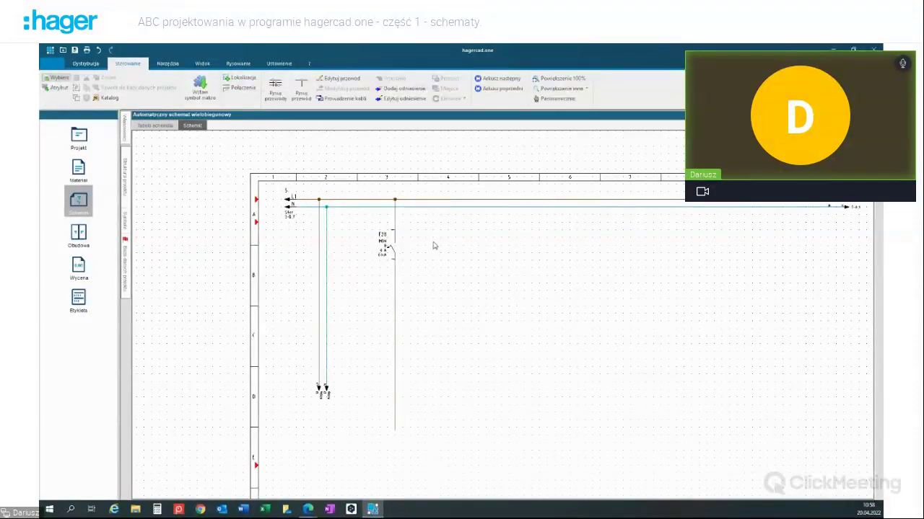
Step: Draw a location frame around the breaker in column 3 and assign it to the R2 Manualny location
left_click(227, 79)
left_click_drag(365, 223, 420, 289)
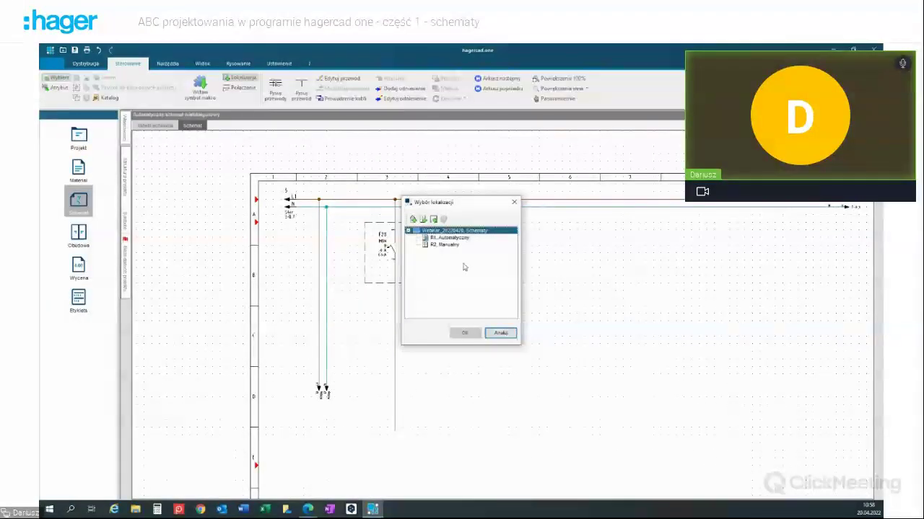
left_click(443, 245)
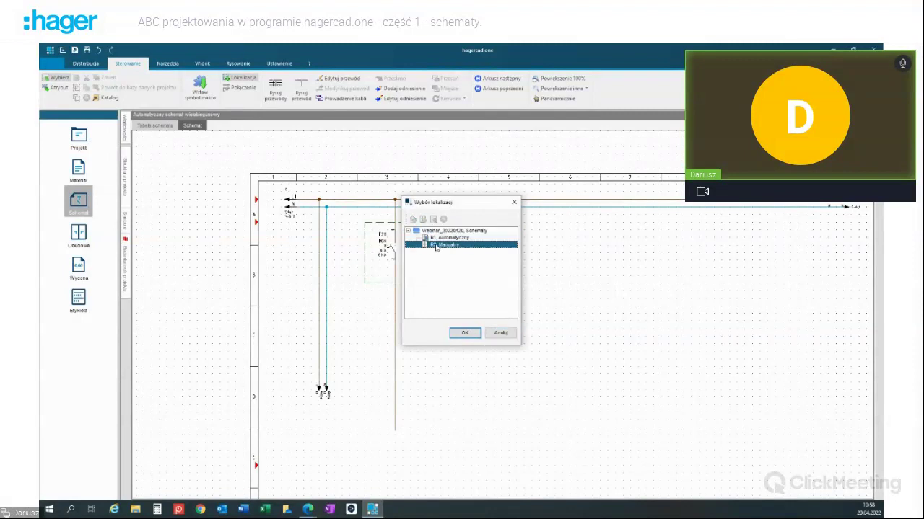
left_click(466, 335)
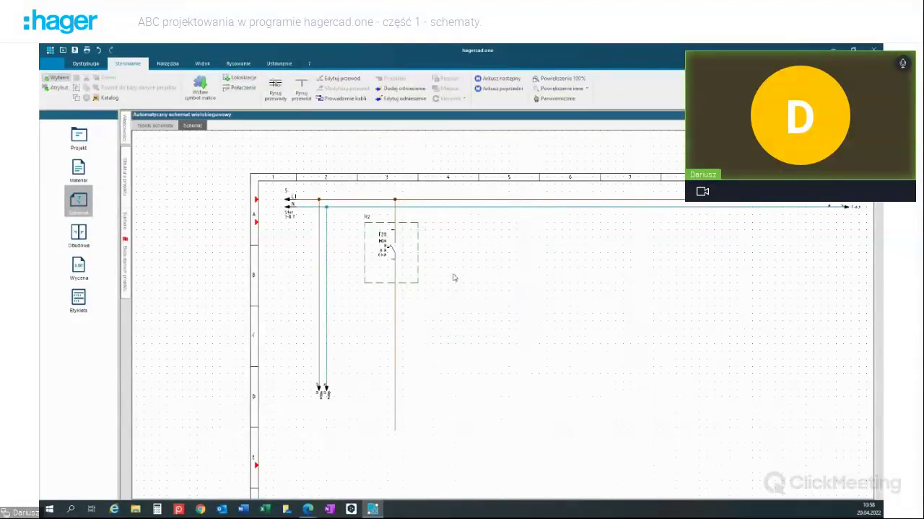
Step: Place the EEN100 twilight switch from the project database in column 5 below the N line, with its sensor symbol beneath it in row C
scroll(420, 238, "up", 1)
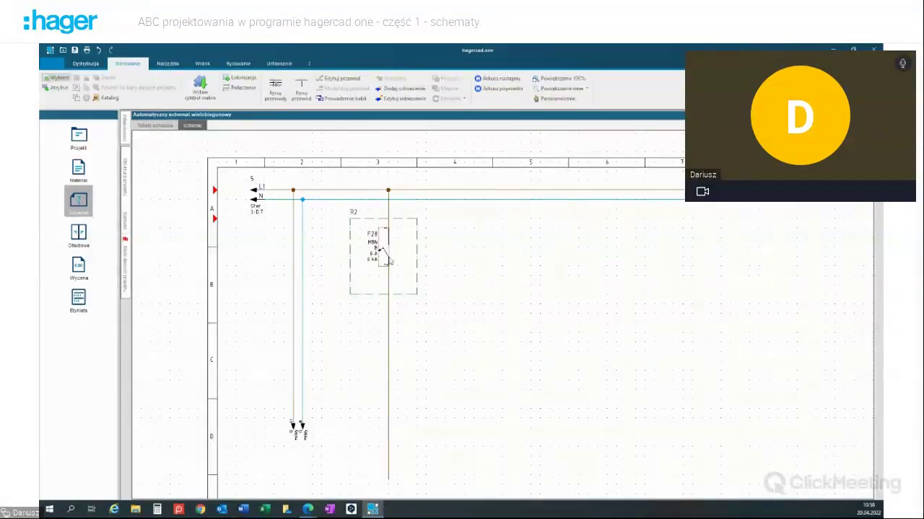
scroll(430, 282, "down", 1)
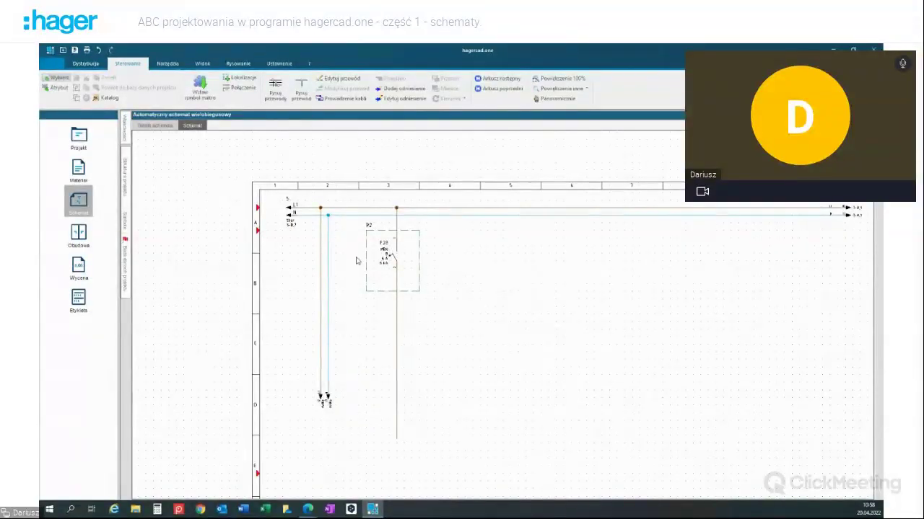
left_click(126, 266)
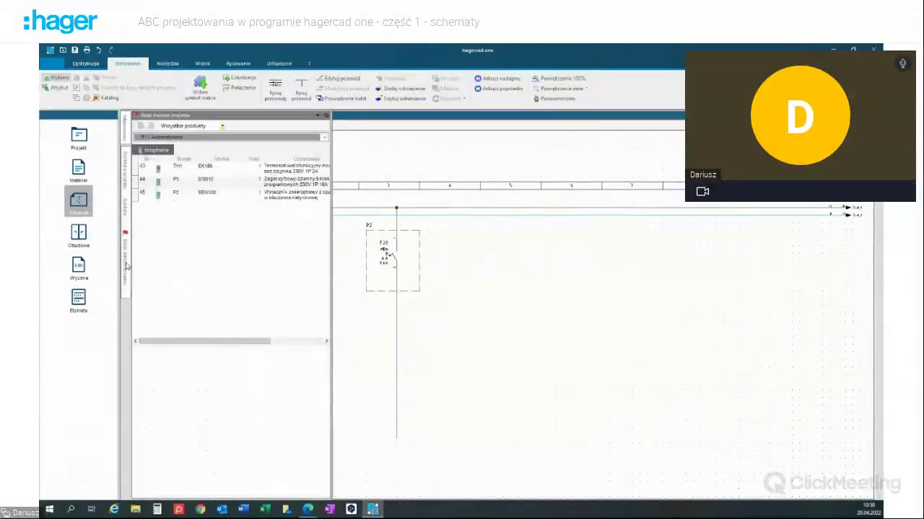
left_click(209, 194)
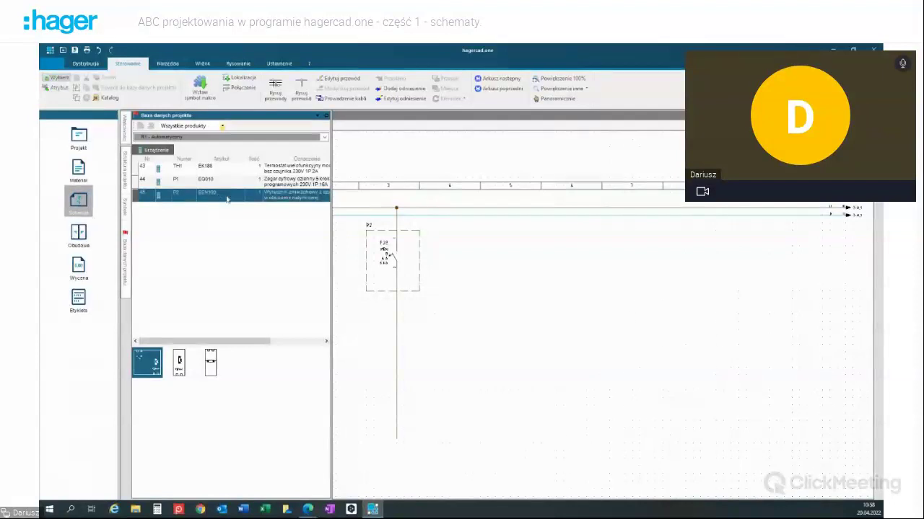
left_click_drag(156, 371, 495, 235)
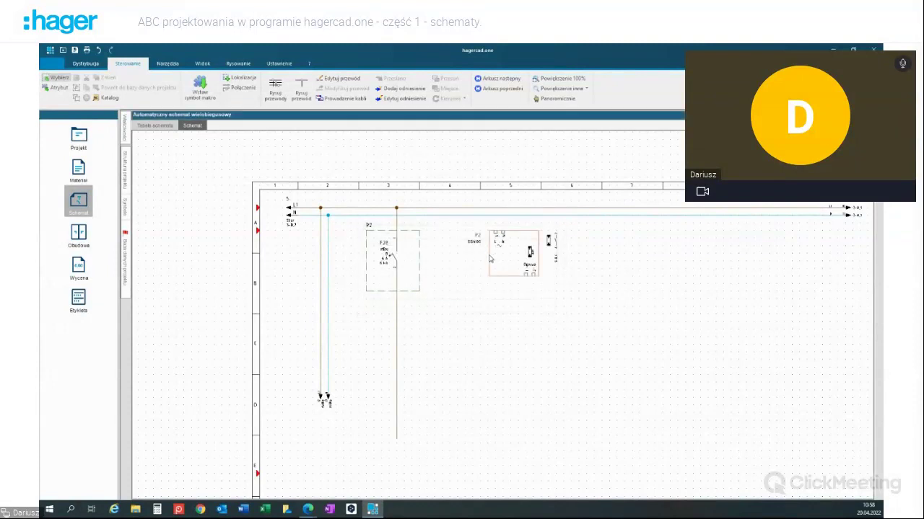
mouse_move(127, 264)
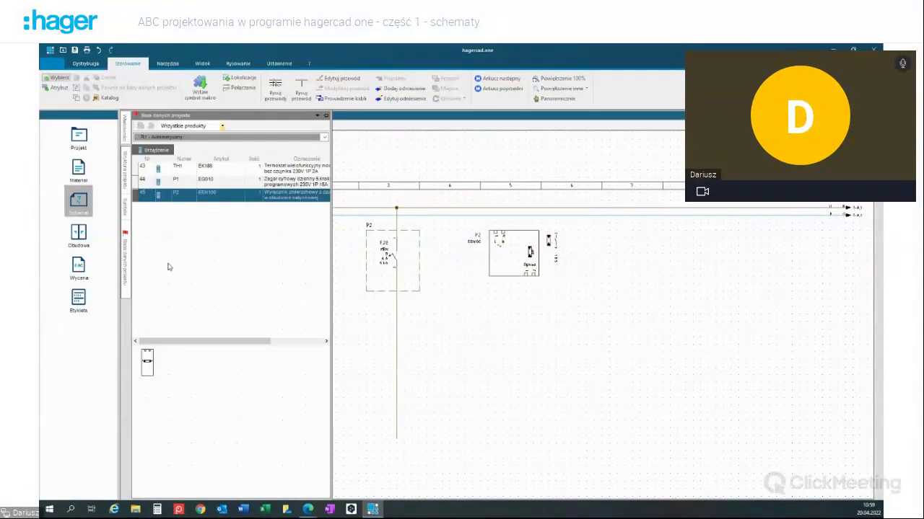
left_click_drag(148, 363, 533, 348)
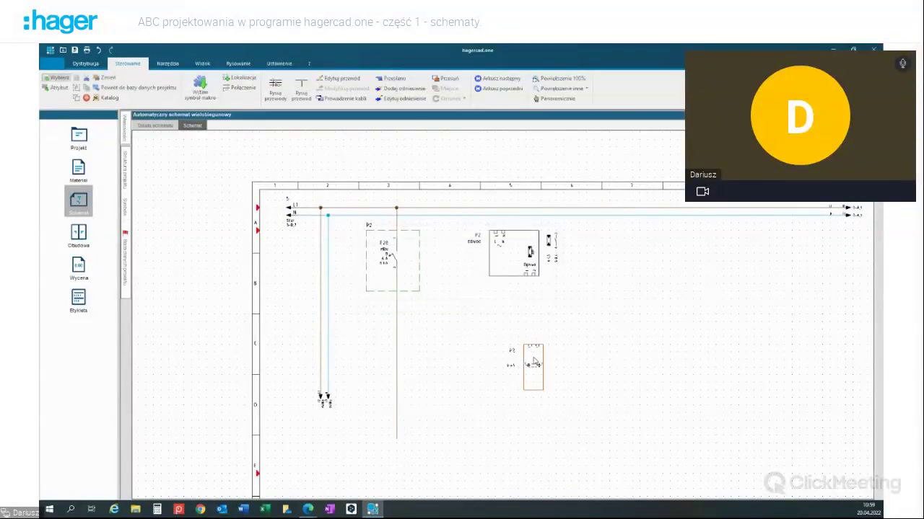
left_click_drag(532, 360, 531, 360)
left_click(566, 334)
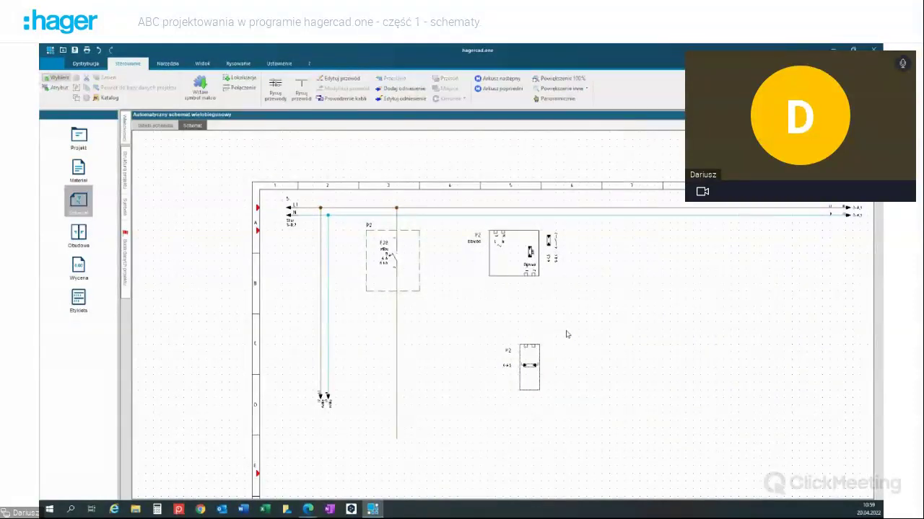
Step: Wire the twilight switch's L and N terminals to the L1 and N lines and its terminals 1 and 2 to the sensor symbol
left_click(301, 87)
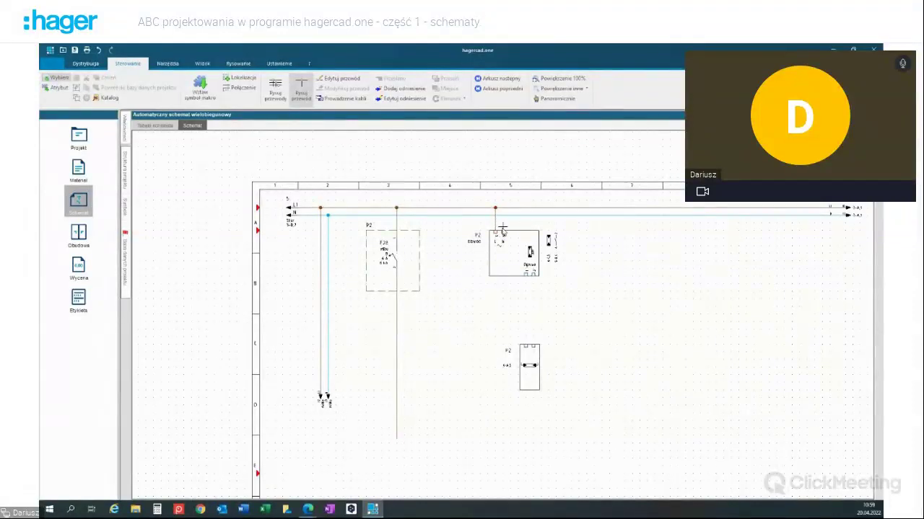
left_click(502, 222)
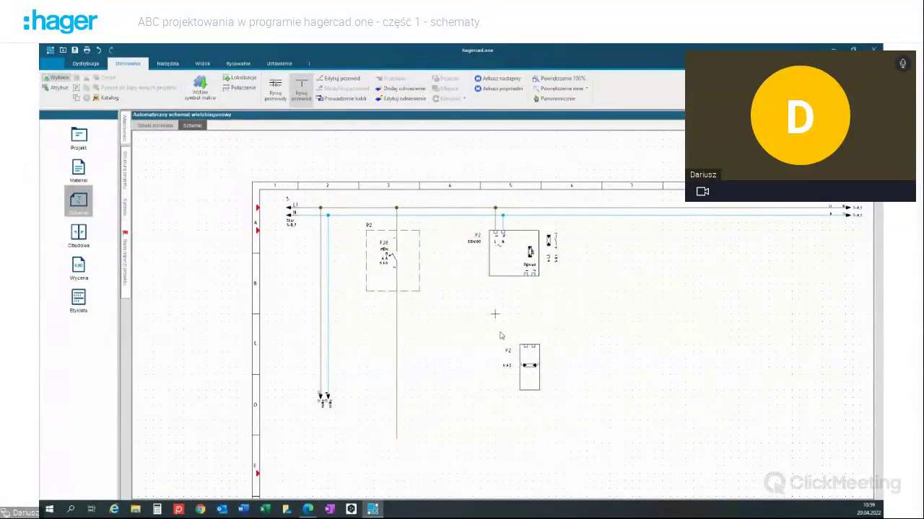
left_click(526, 347)
left_click(526, 276)
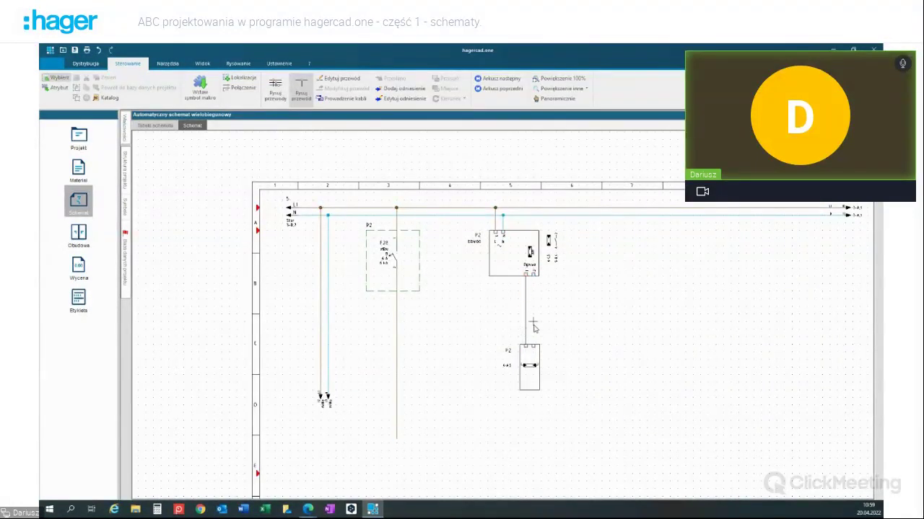
left_click(532, 345)
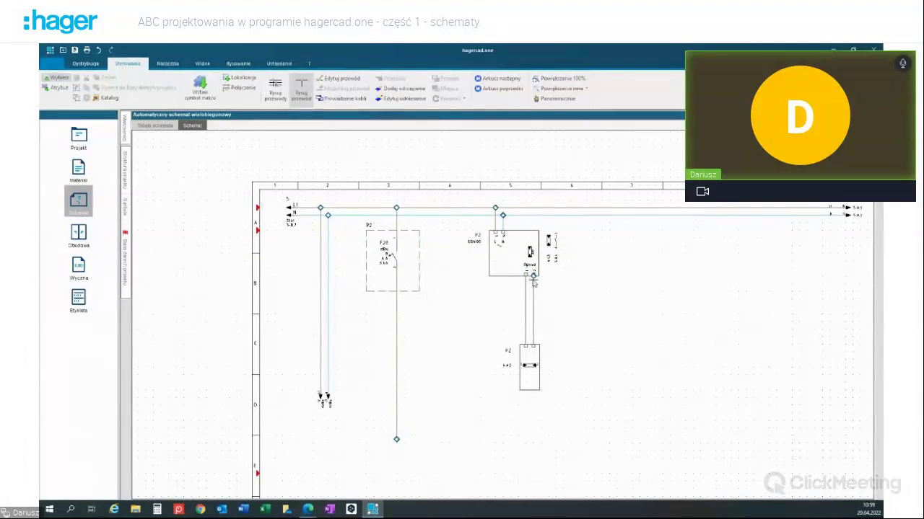
left_click(533, 278)
key("Escape")
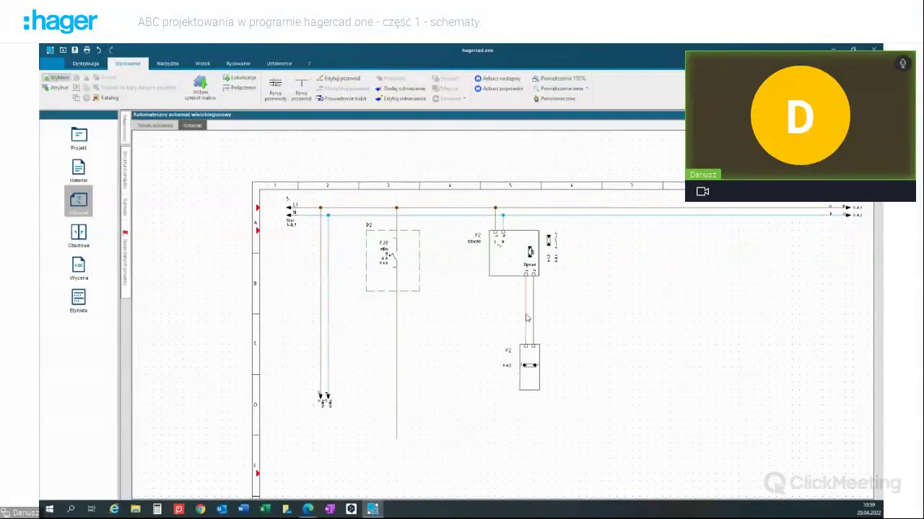
Step: Insert a terminal symbol from the Hager terminal symbols on each of the two wires between the twilight switch and its sensor
left_click(124, 207)
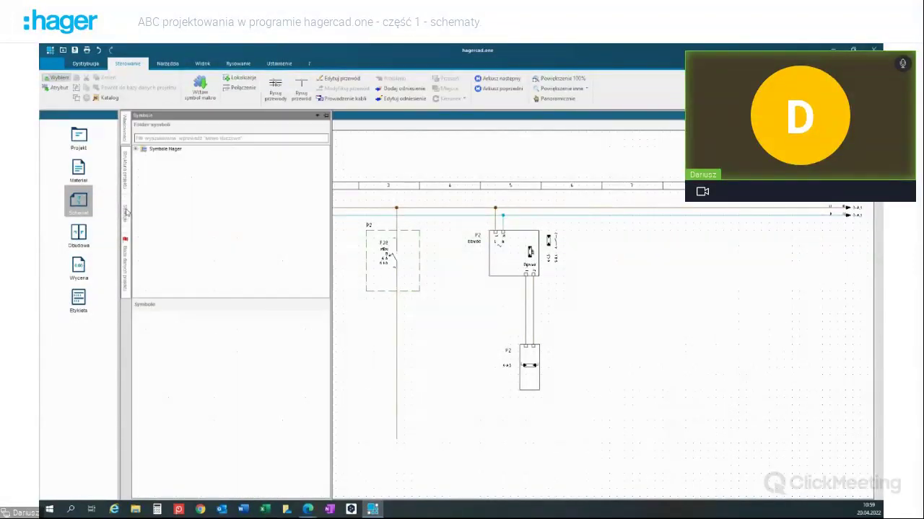
left_click(326, 116)
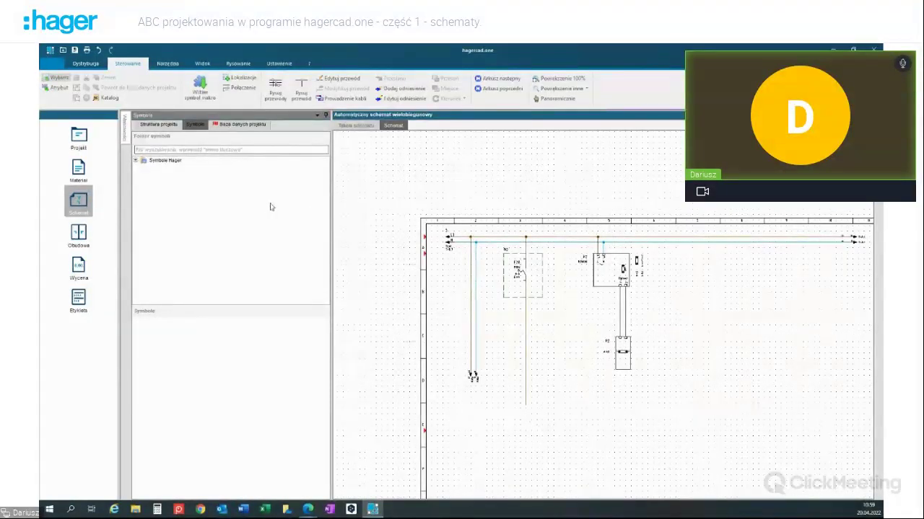
double_click(163, 160)
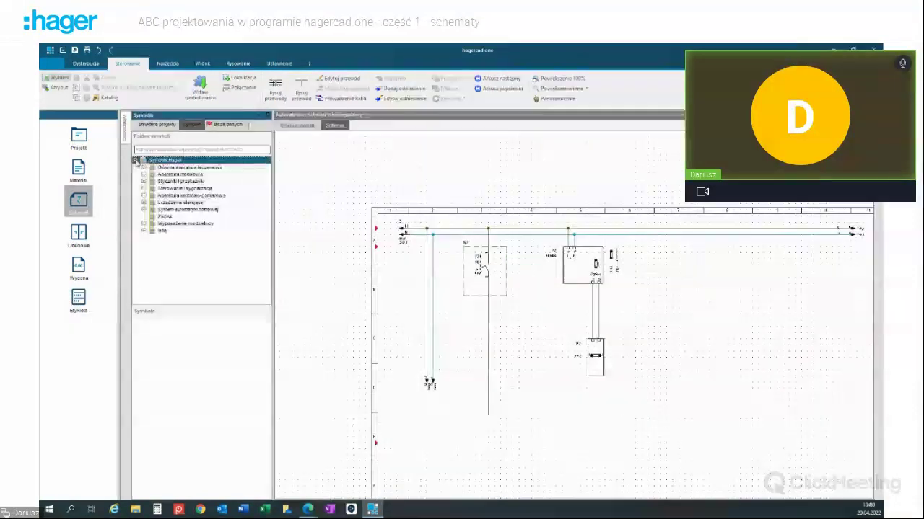
left_click(168, 218)
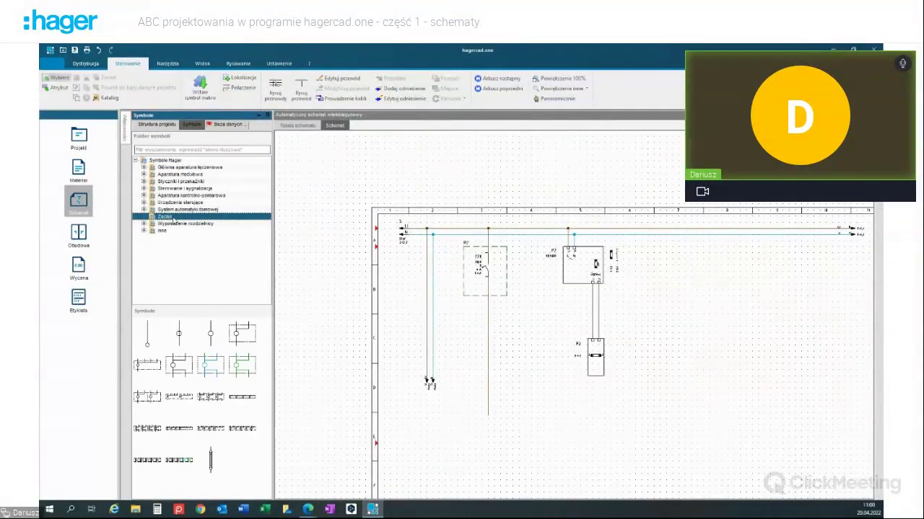
left_click(180, 335)
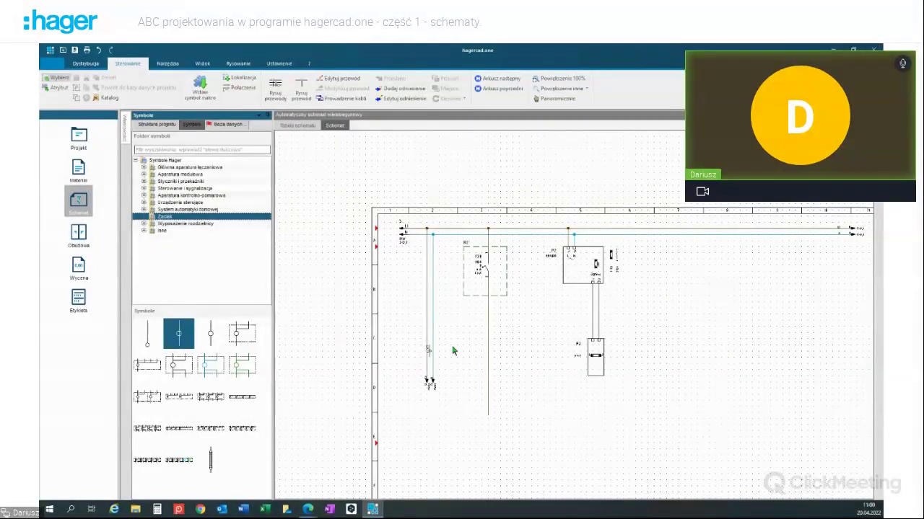
scroll(581, 317, "up", 5)
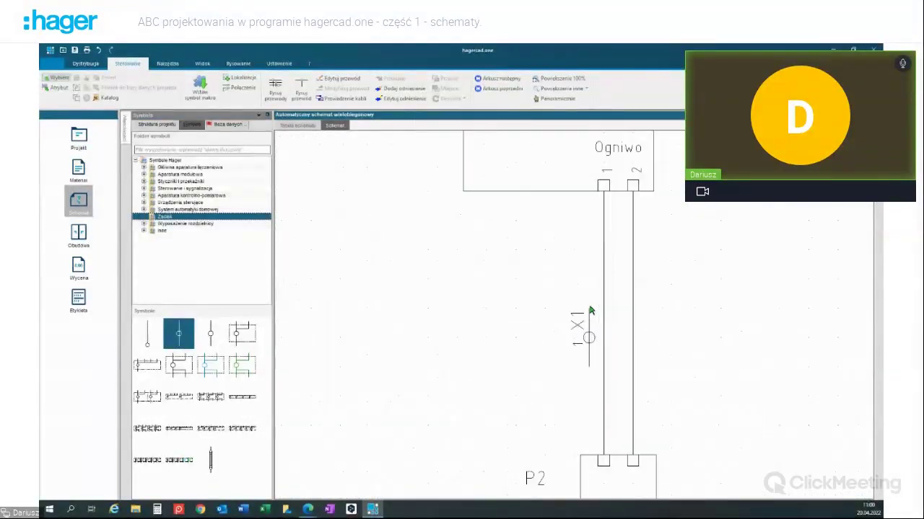
left_click(604, 287)
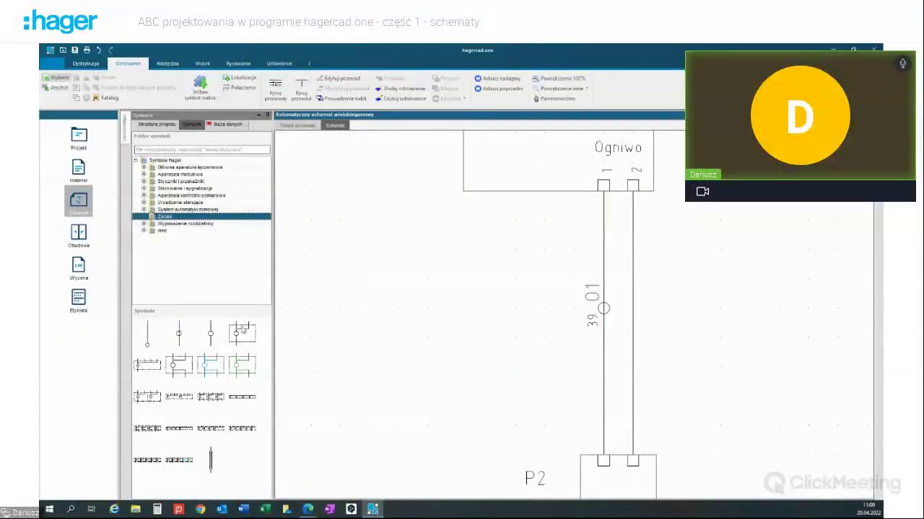
left_click(179, 337)
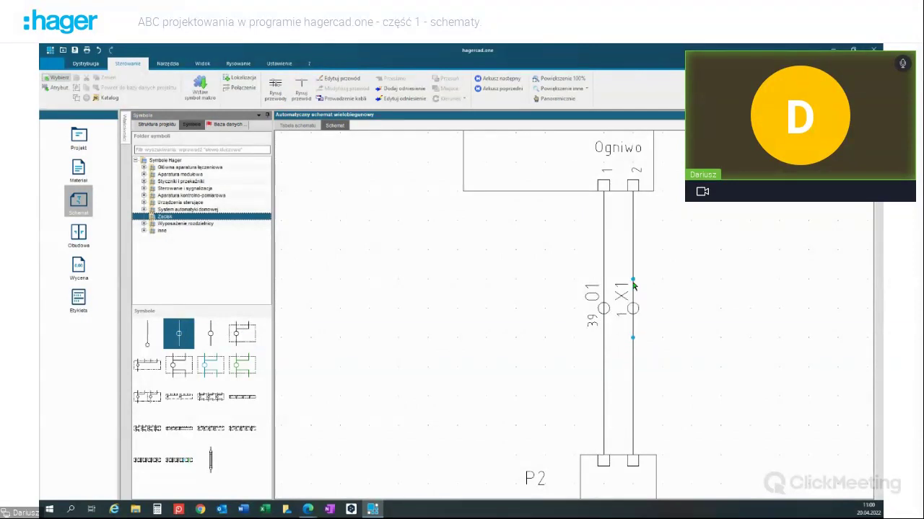
left_click(633, 286)
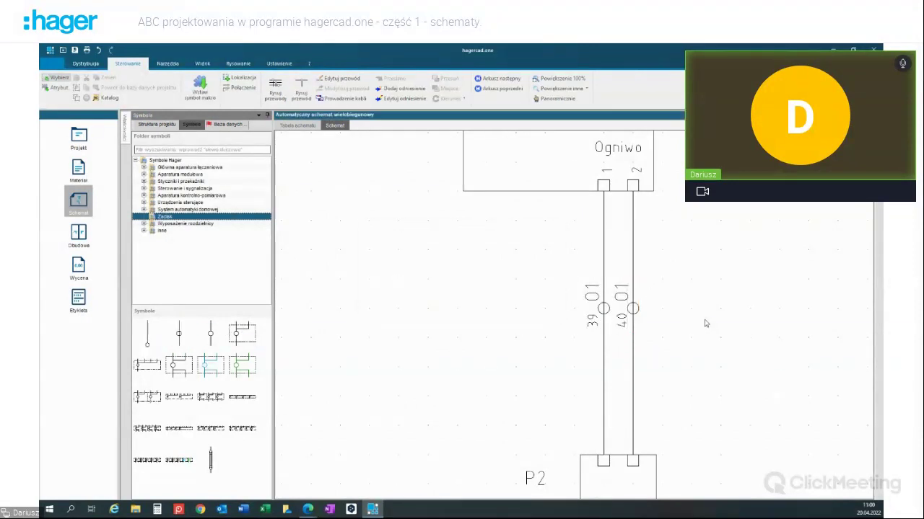
Step: Move both terminals between the twilight switch and its sensor to terminal block X1 in location R1 - Automatyczny
scroll(706, 324, "down", 2)
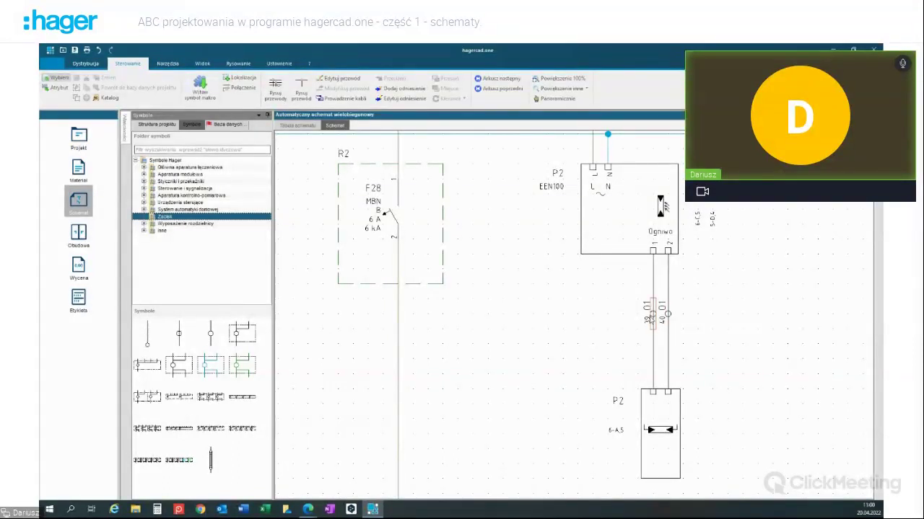
left_click(653, 315)
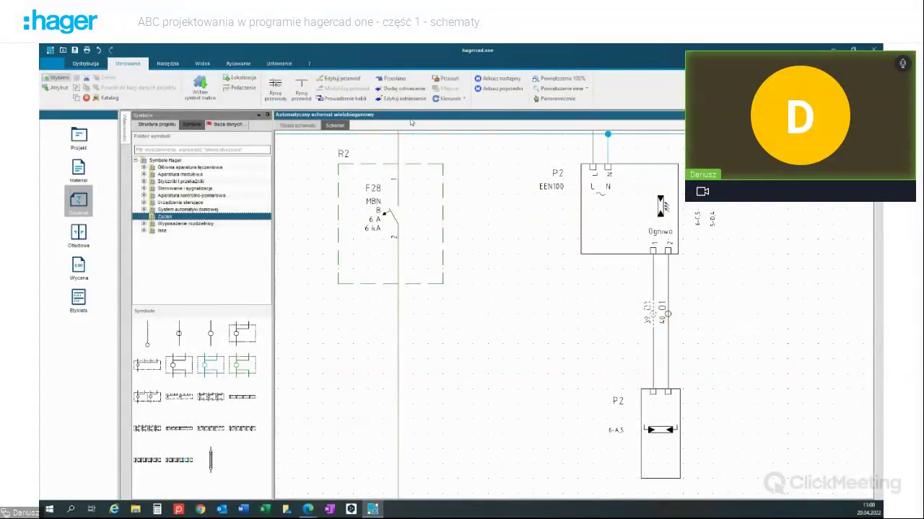
left_click(391, 80)
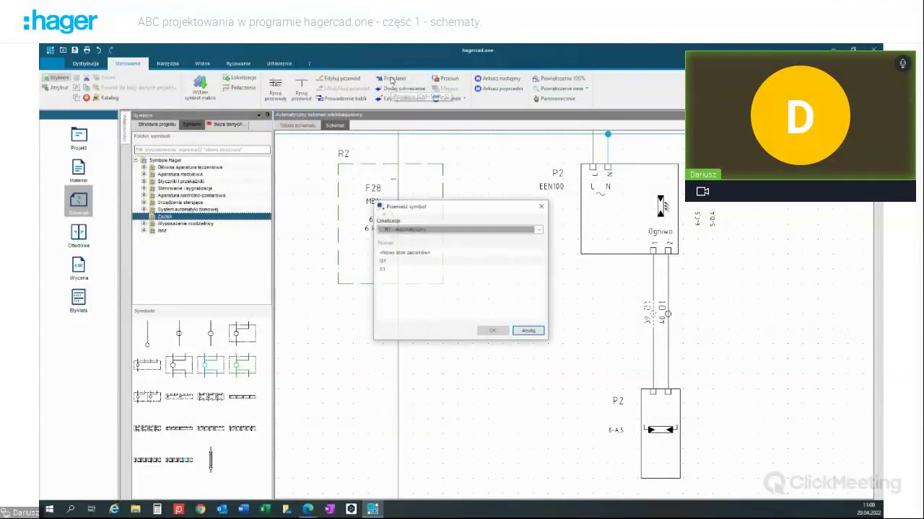
left_click(396, 269)
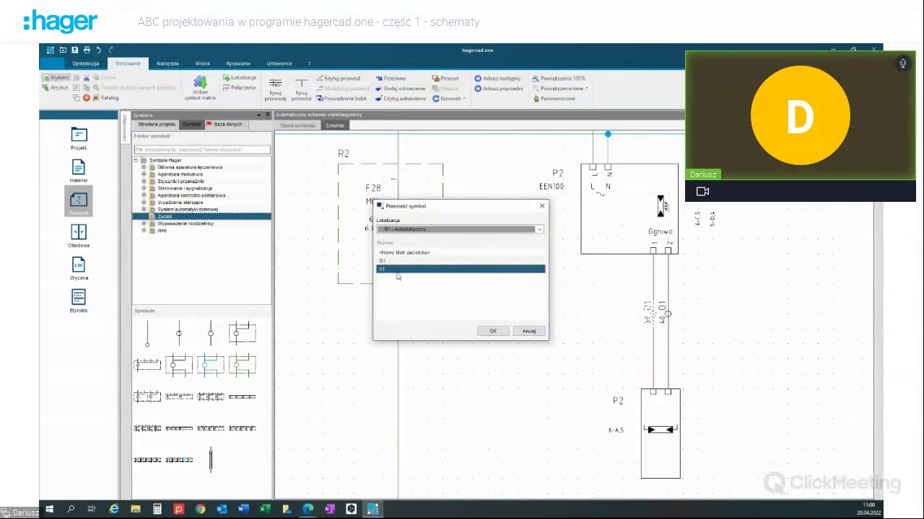
left_click(493, 331)
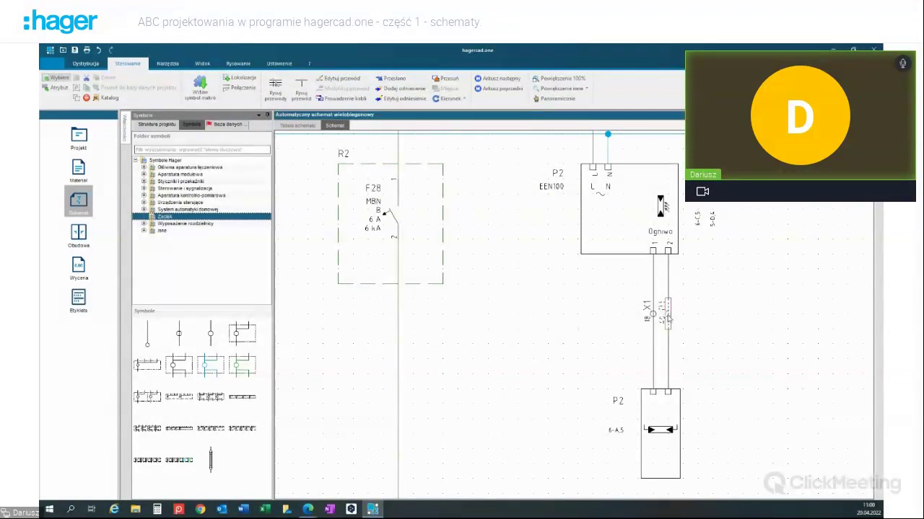
left_click(394, 80)
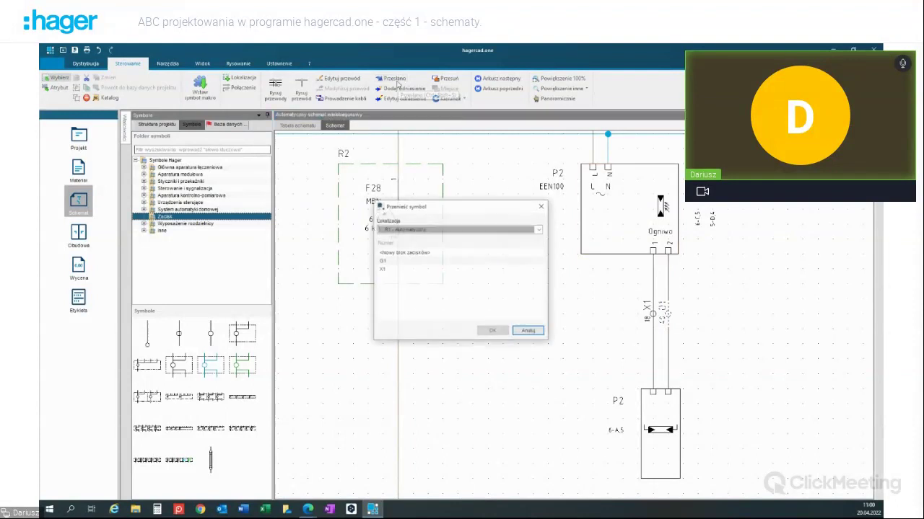
left_click(397, 270)
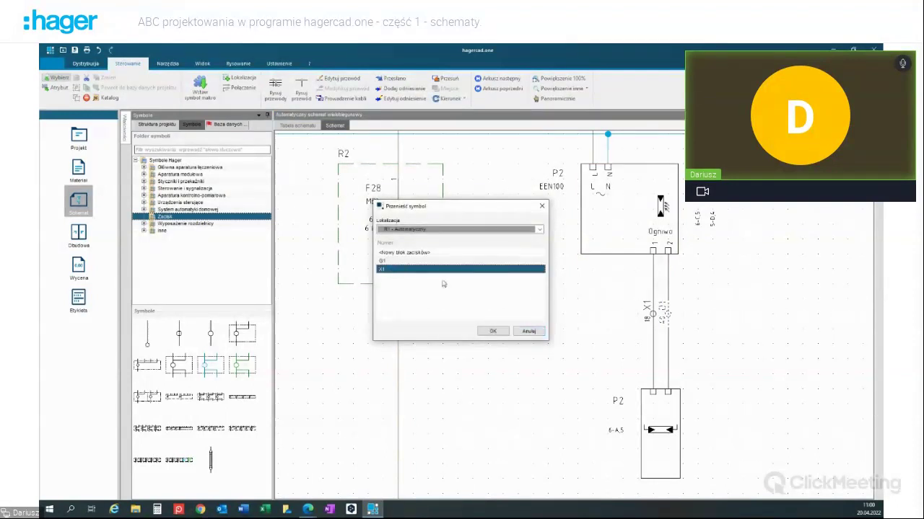
left_click(491, 331)
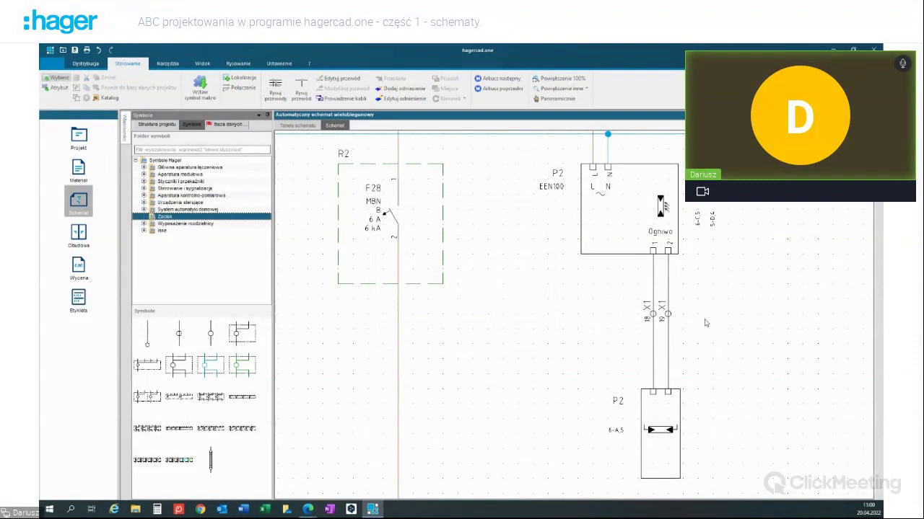
Step: Collapse the docked symbols panel to enlarge the drawing area and show the sheet up to its last columns
scroll(715, 295, "down", 3)
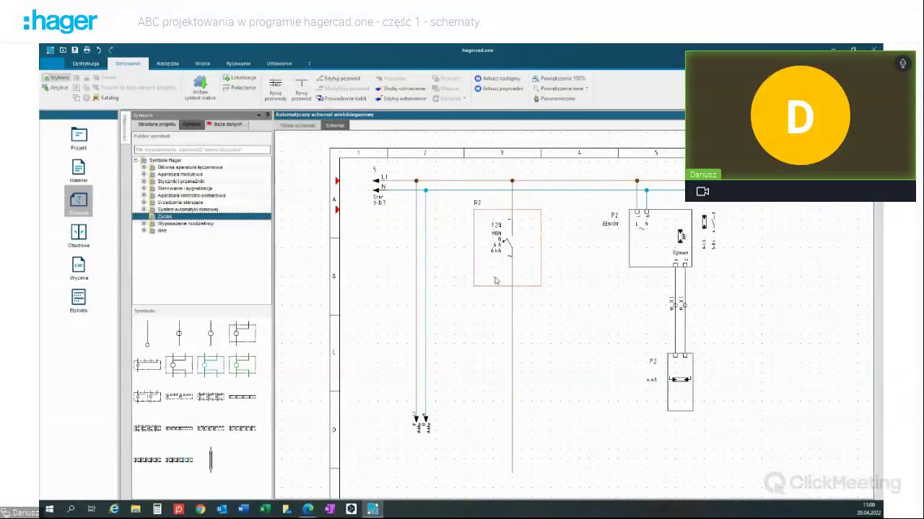
scroll(633, 326, "down", 1)
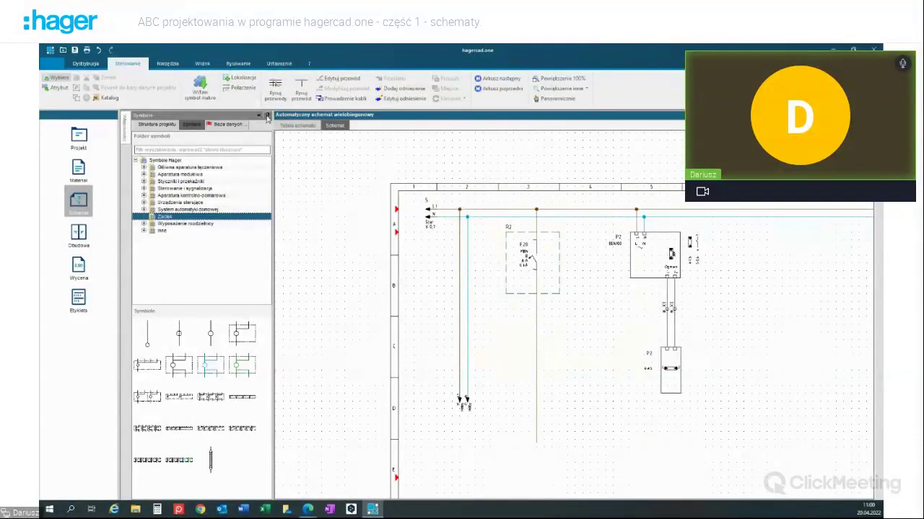
left_click(267, 116)
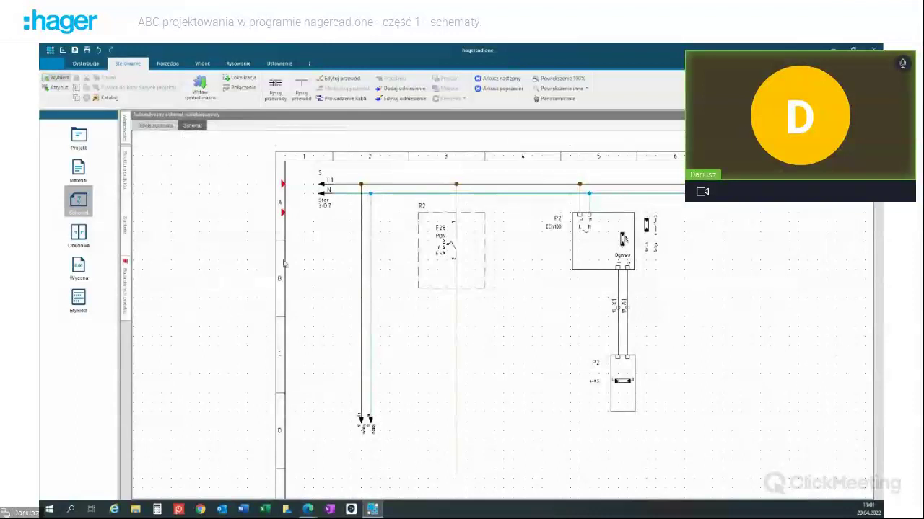
scroll(663, 334, "down", 2)
mouse_move(724, 348)
middle_mouse_down()
mouse_move(542, 342)
mouse_move(486, 323)
middle_mouse_up()
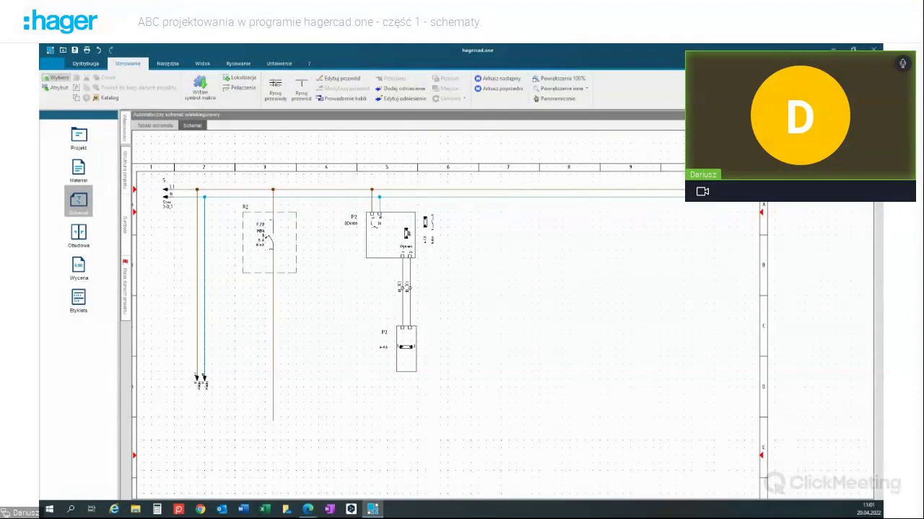
Step: Save the twilight switch with its sensor, terminals and connecting wires as a macro named Zmierzchowy in the Okablowanie folder
left_click(199, 84)
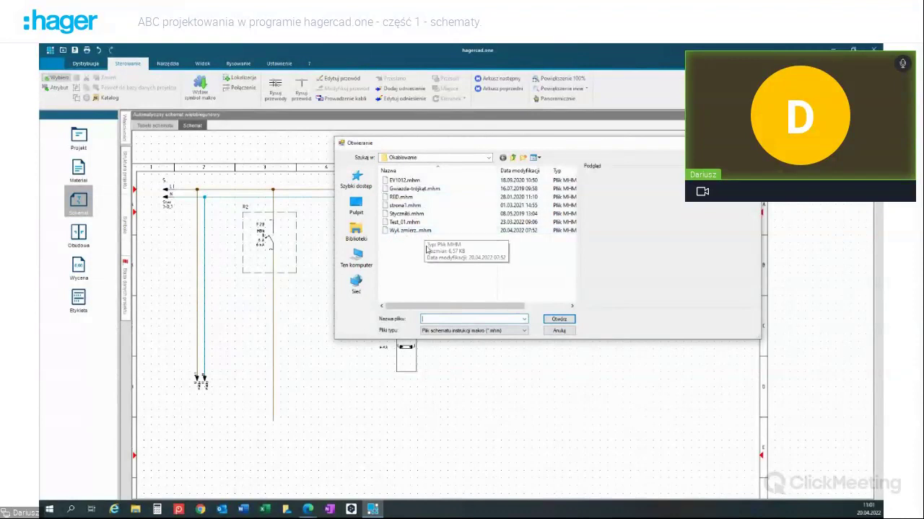
left_click(560, 331)
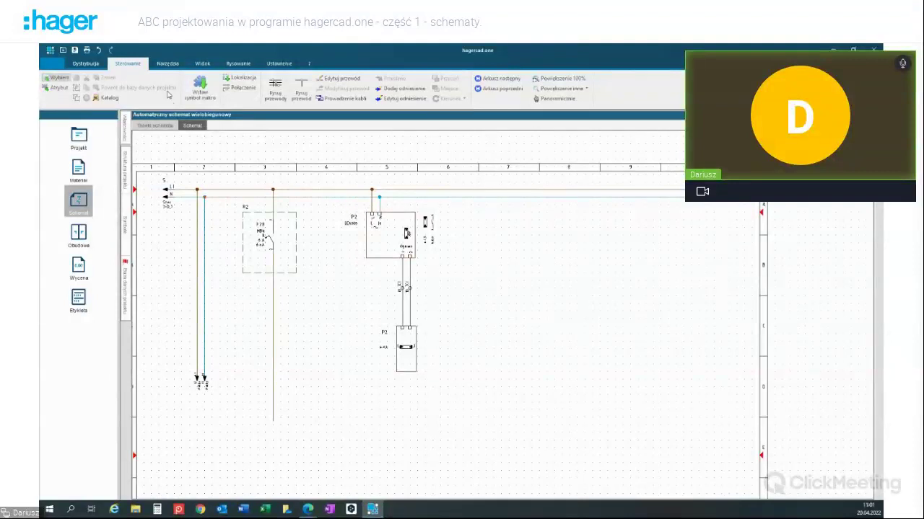
left_click(167, 64)
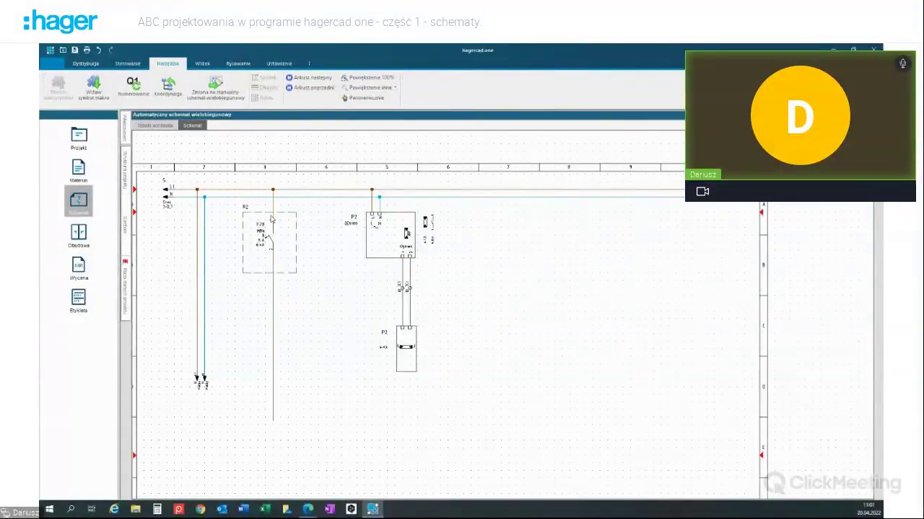
left_click_drag(341, 205, 454, 393)
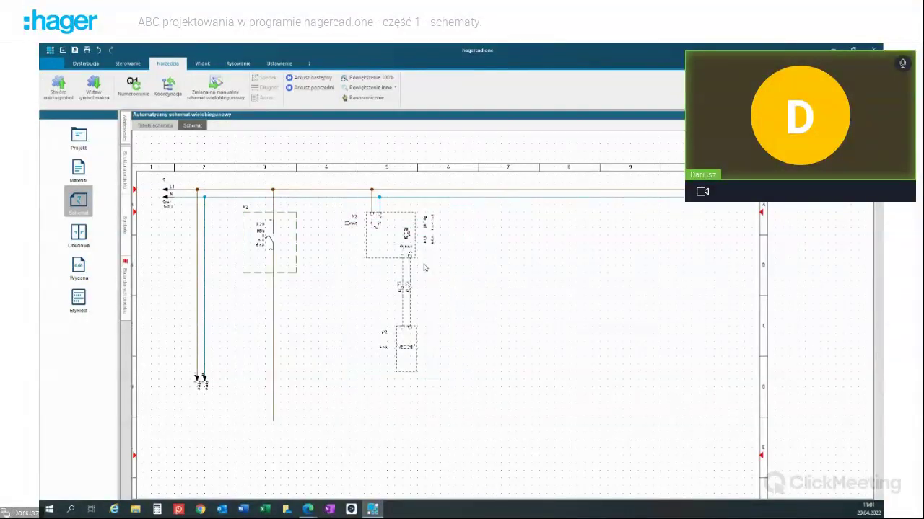
left_click(58, 85)
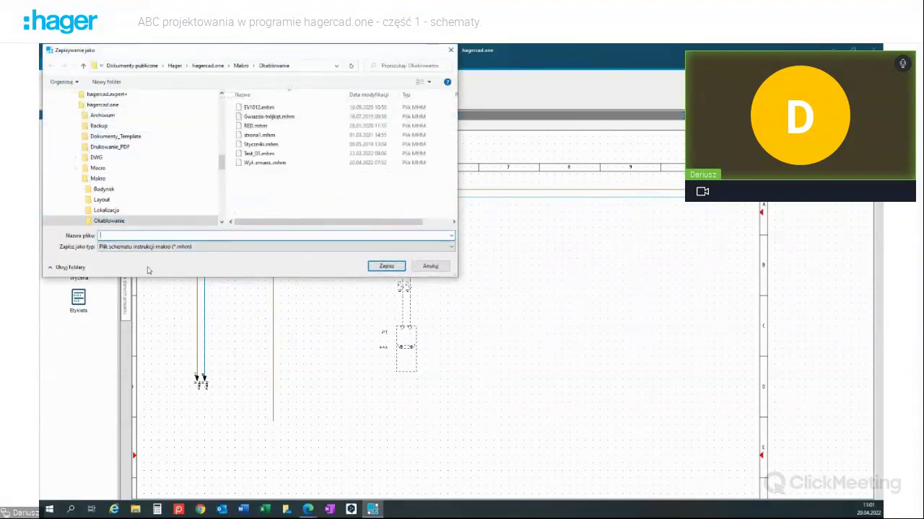
type("Zmierzchowy")
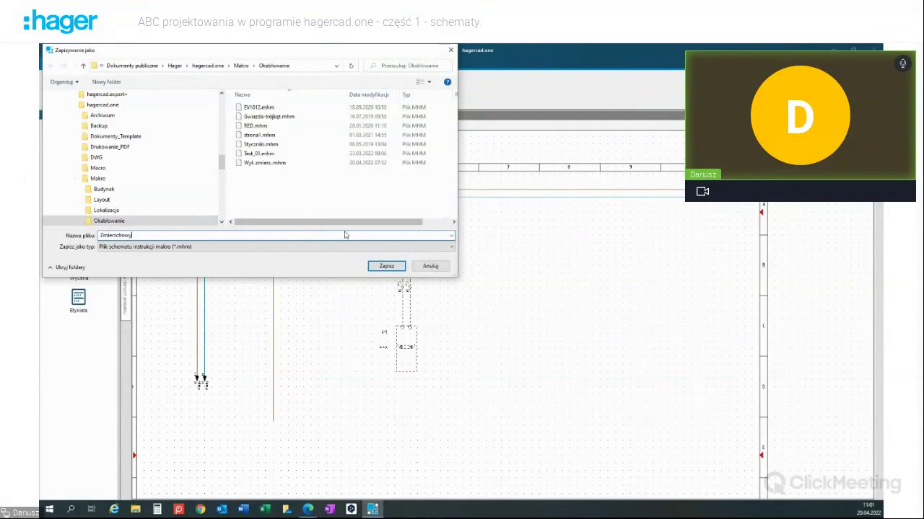
left_click(384, 266)
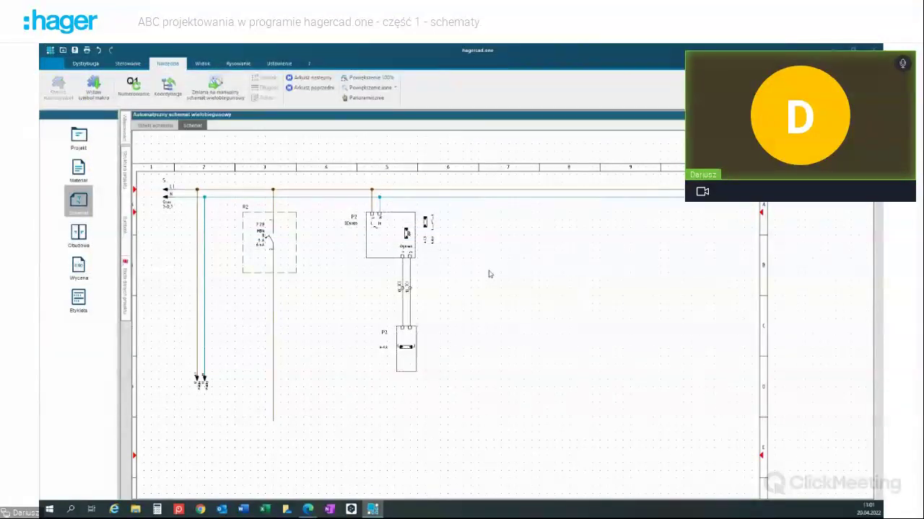
Step: Insert the Zmierzchowy.mhm macro twice beside the original twilight switch, in column 7 and across columns 8 and 9
left_click(95, 92)
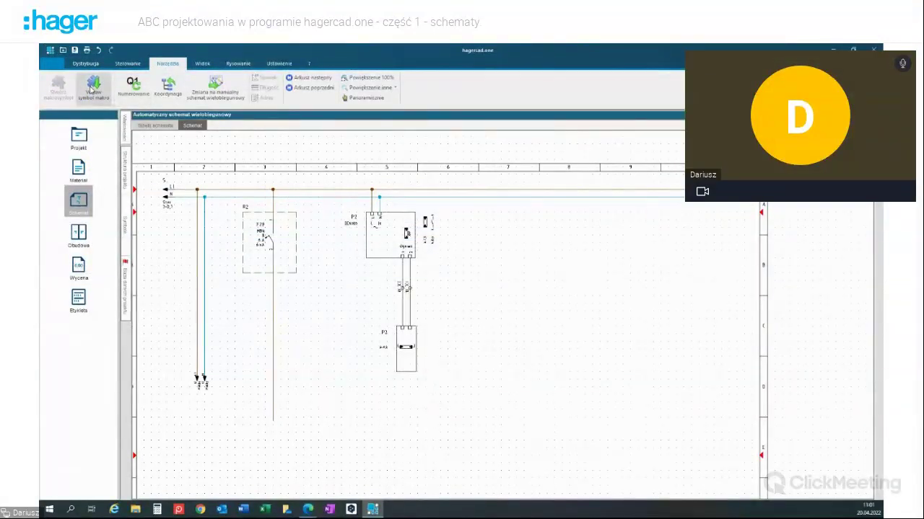
left_click(328, 229)
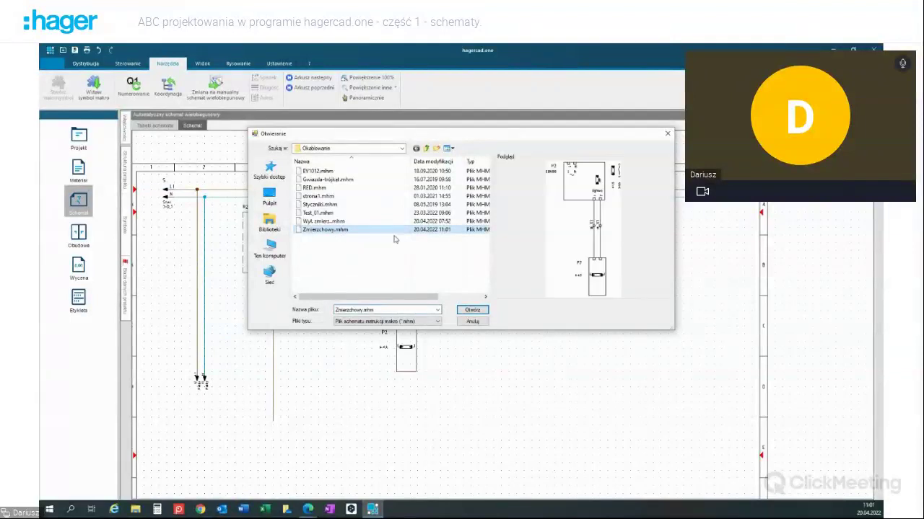
left_click(483, 309)
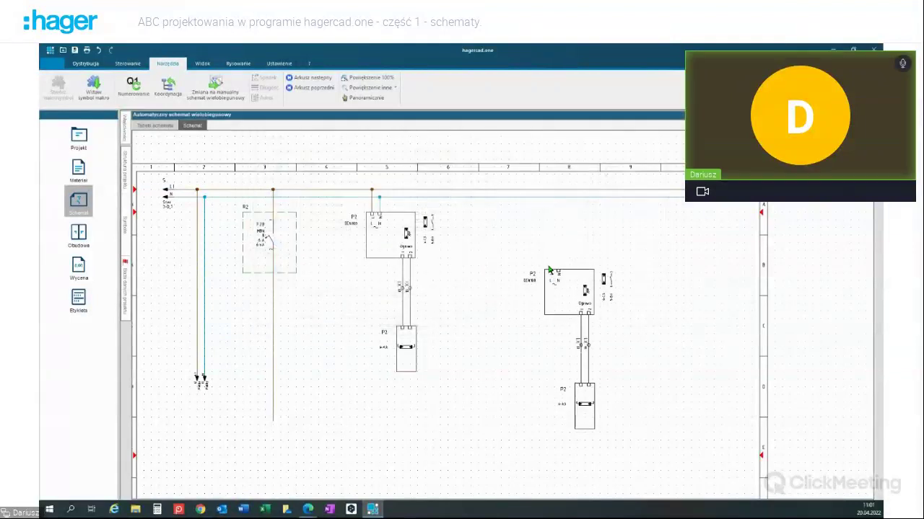
left_click(483, 218)
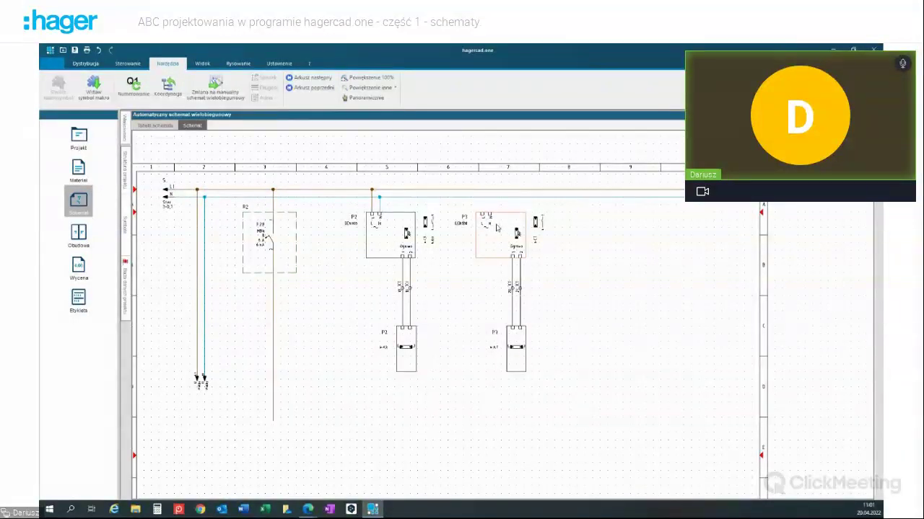
left_click(98, 92)
left_click(325, 229)
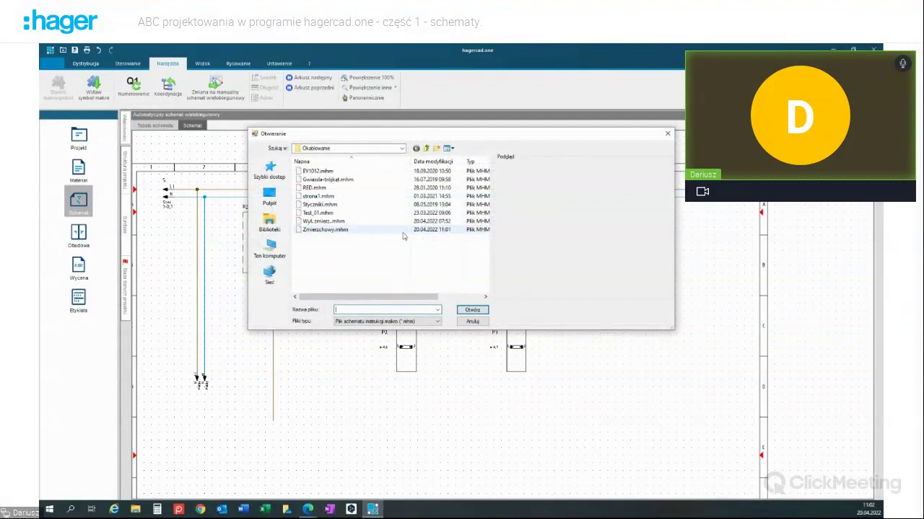
left_click(472, 310)
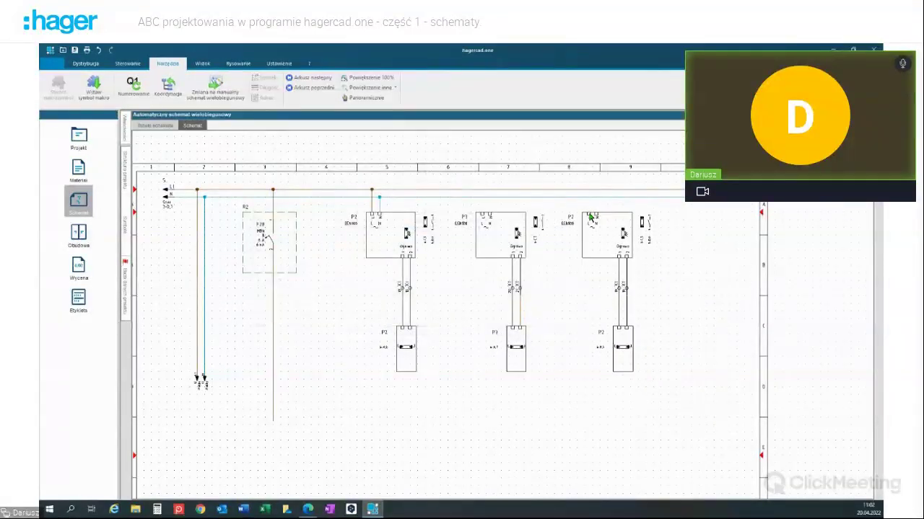
left_click(591, 216)
Step: Wire the L and N terminals of both inserted twilight switches to the L1 and N lines
left_click(141, 66)
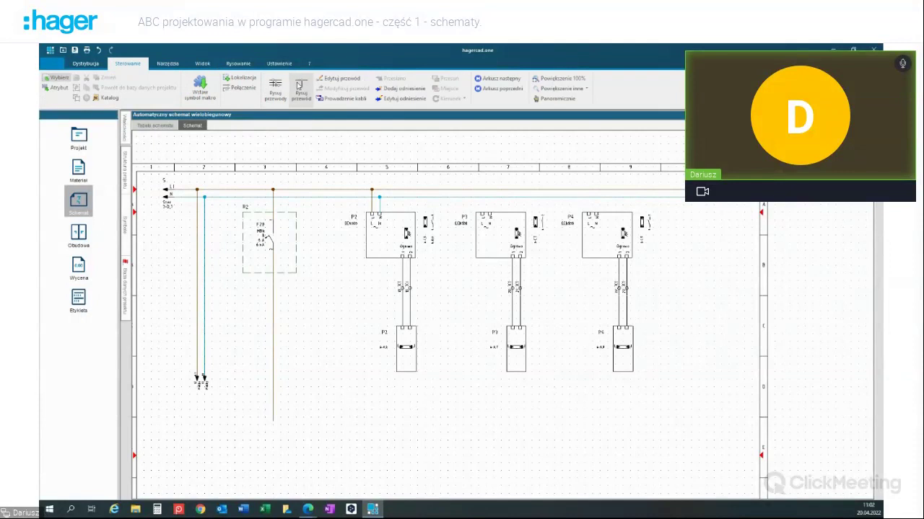
left_click(301, 88)
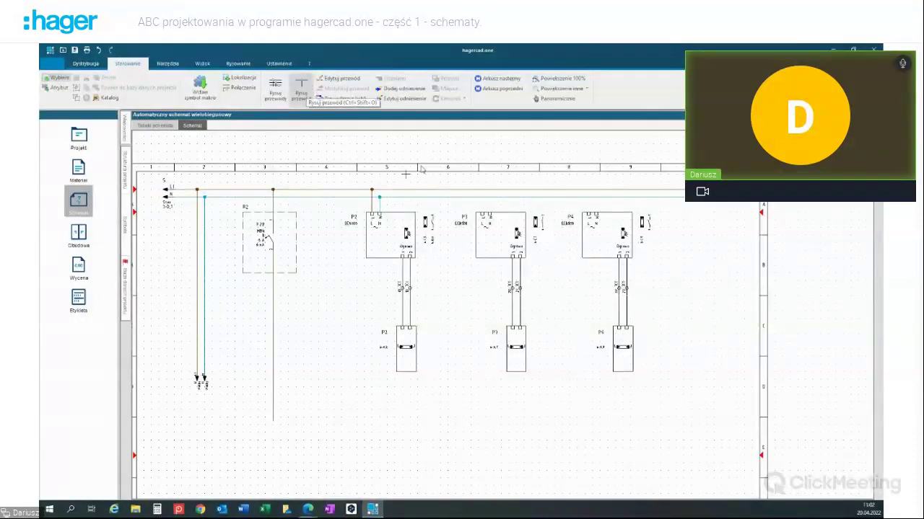
left_click(482, 214)
left_click(482, 191)
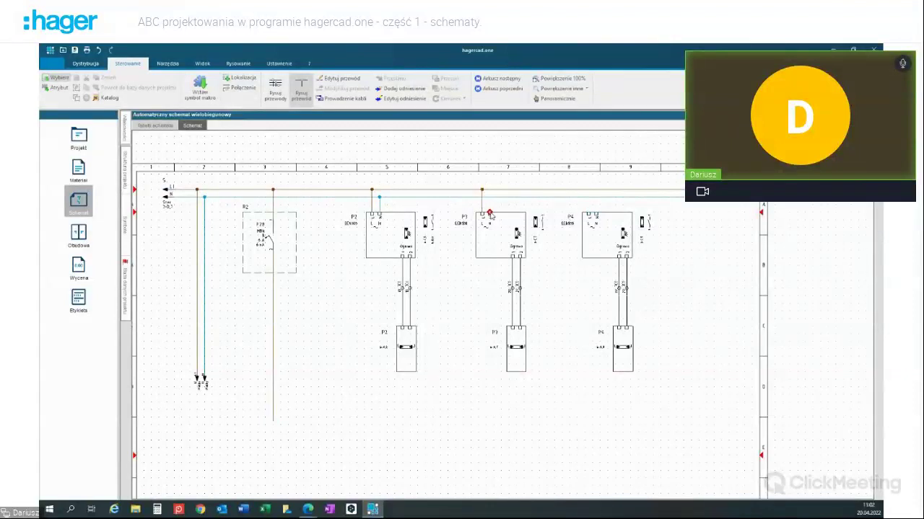
left_click(490, 197)
left_click(589, 213)
left_click(588, 189)
left_click(596, 214)
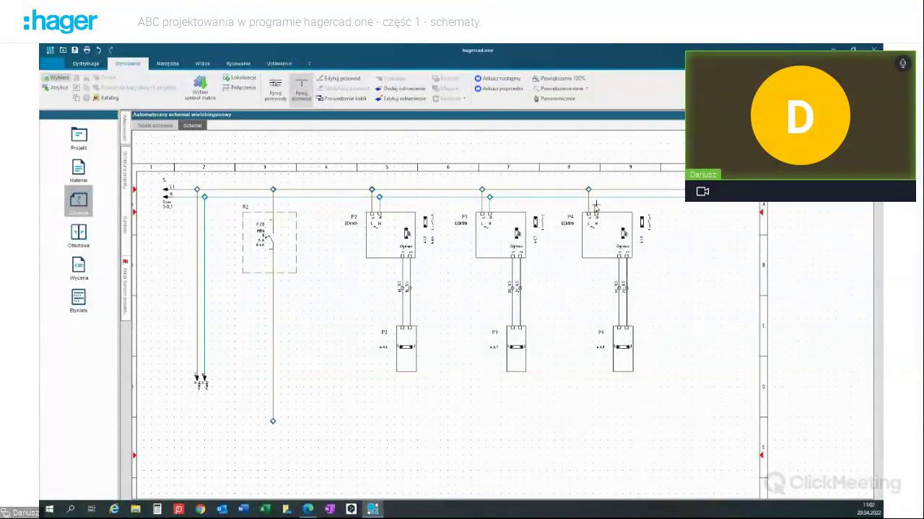
left_click(596, 196)
key("Escape")
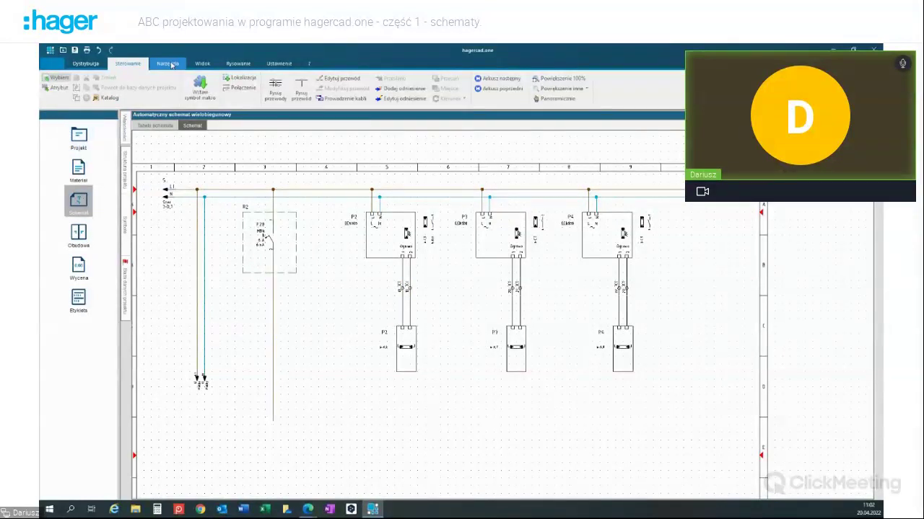
Step: Return to the previous sheet of the schematic
left_click(170, 64)
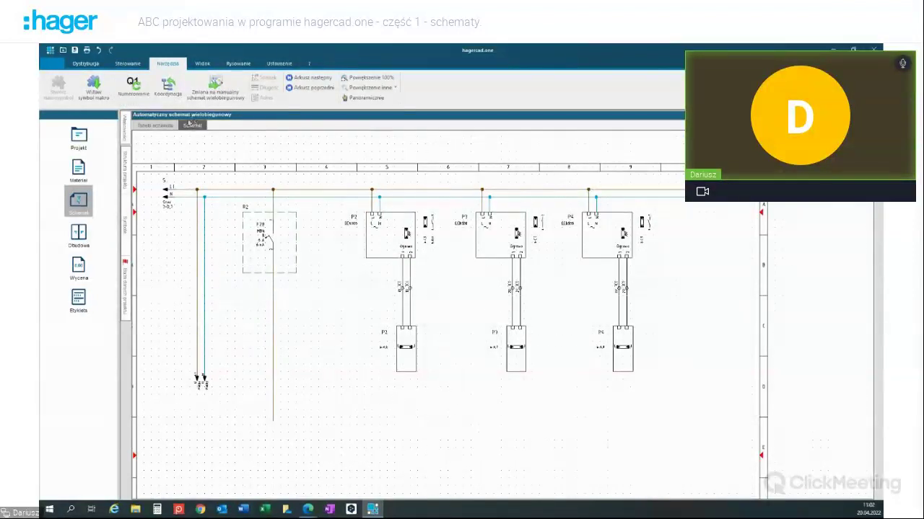
left_click(134, 87)
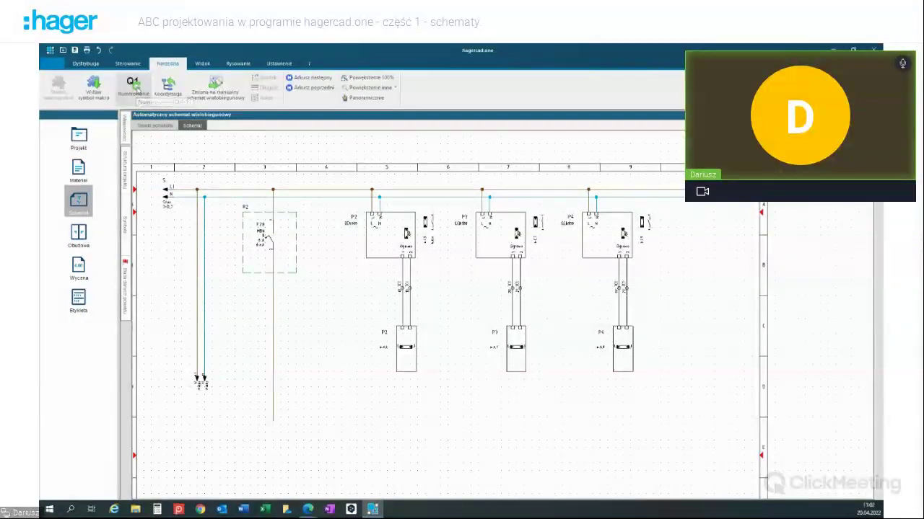
left_click(173, 91)
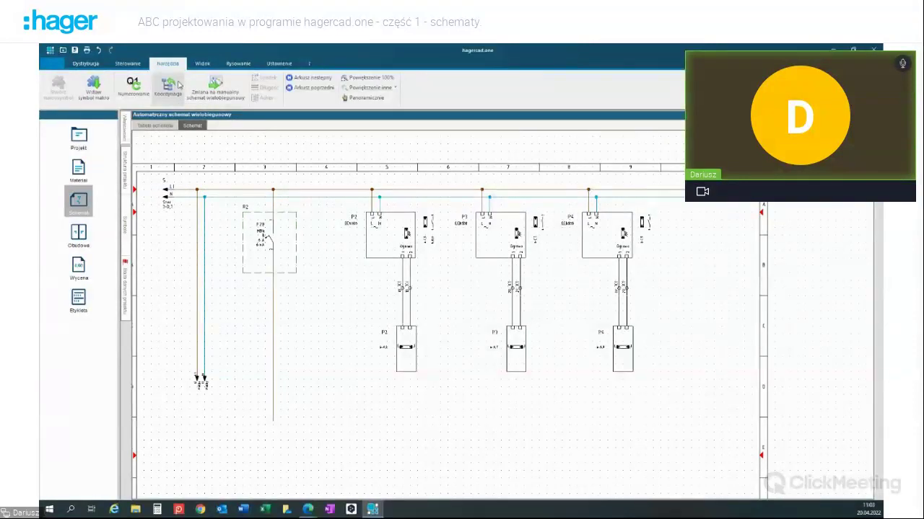
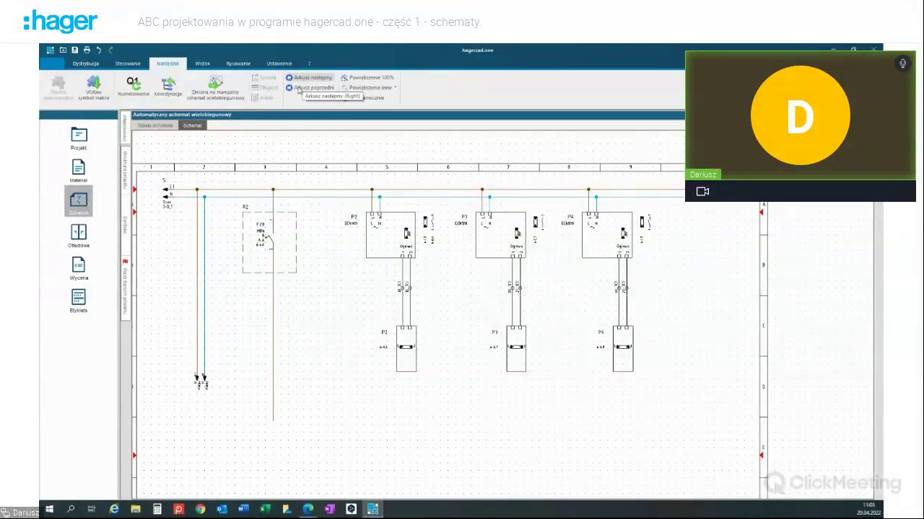
left_click(298, 88)
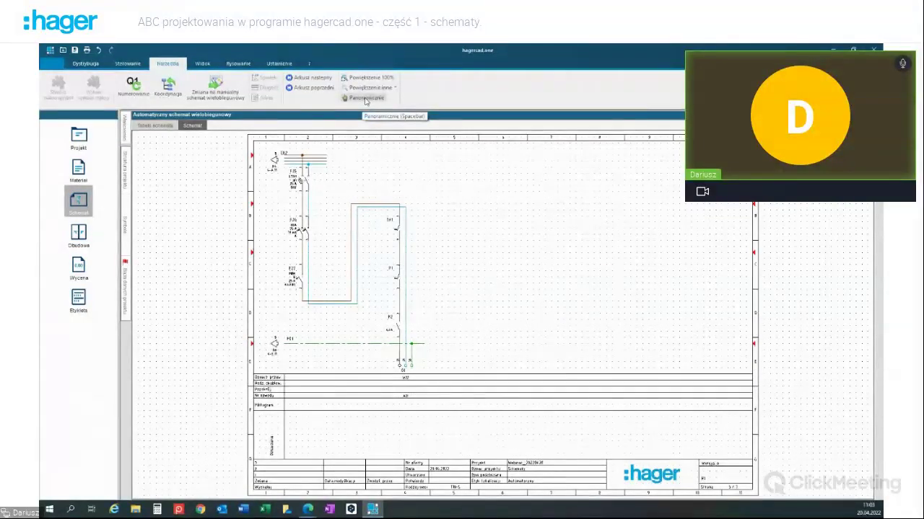
mouse_move(490, 233)
middle_mouse_down()
mouse_move(445, 241)
mouse_move(730, 334)
mouse_move(536, 208)
mouse_move(729, 260)
mouse_move(429, 266)
mouse_move(610, 270)
mouse_move(662, 296)
mouse_move(445, 273)
mouse_move(527, 237)
mouse_move(428, 255)
mouse_move(518, 244)
mouse_move(505, 233)
middle_mouse_up()
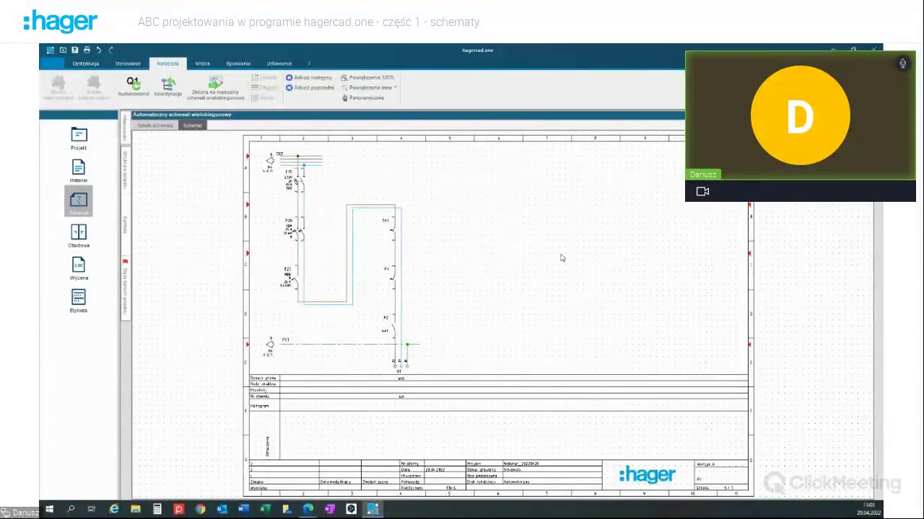
scroll(563, 252, "up", 2)
scroll(563, 251, "down", 4)
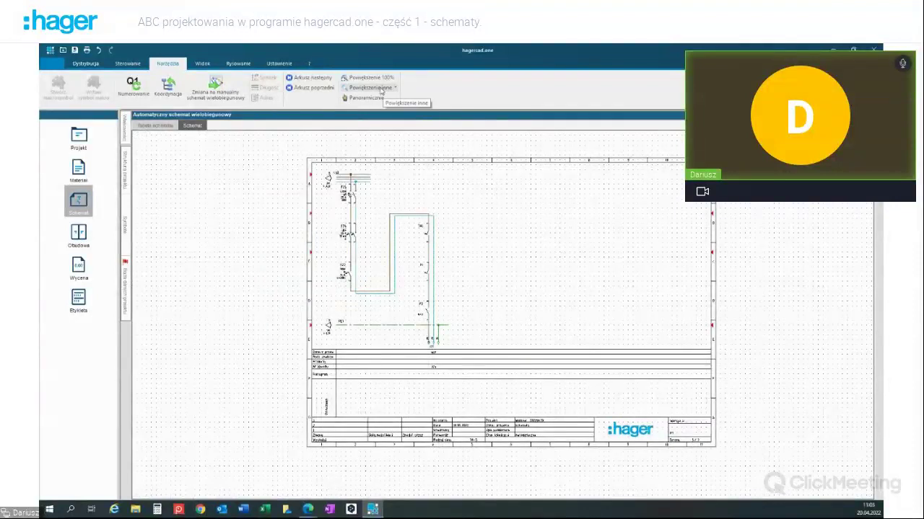
left_click(396, 90)
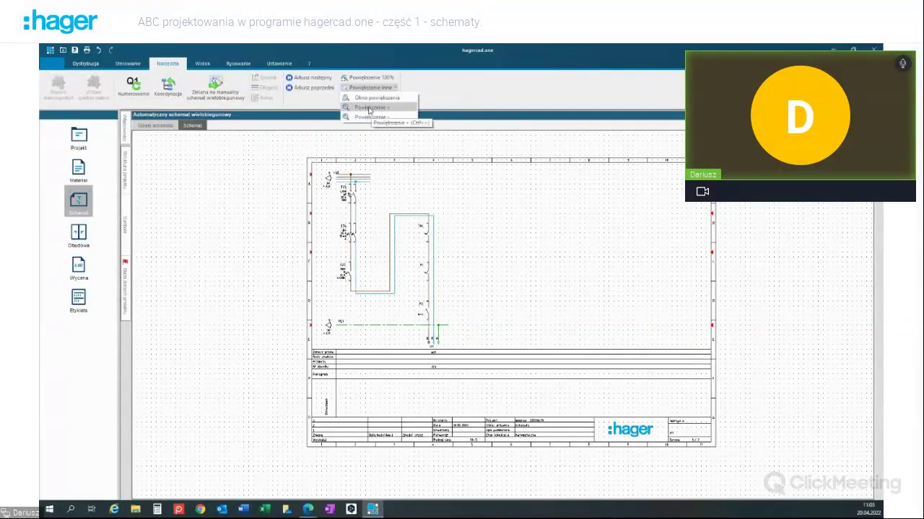
left_click(486, 192)
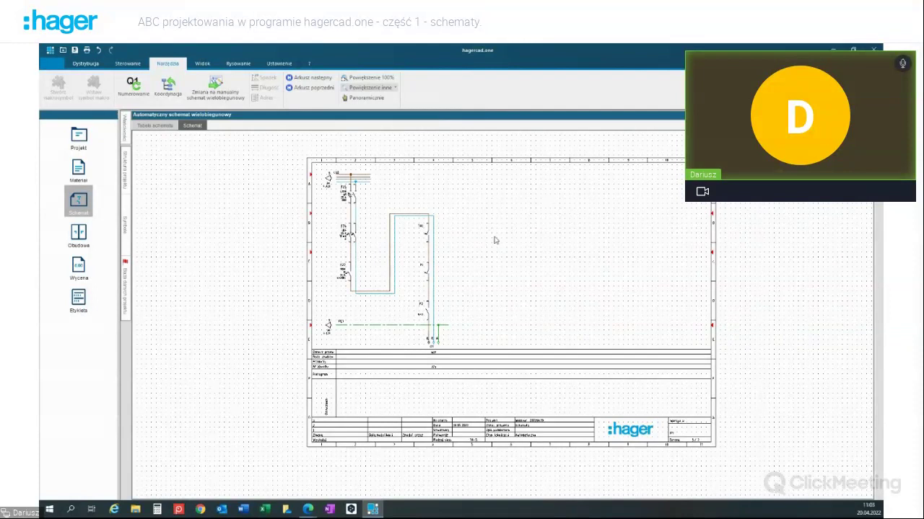
scroll(495, 241, "up", 2)
scroll(495, 239, "down", 3)
scroll(495, 239, "up", 2)
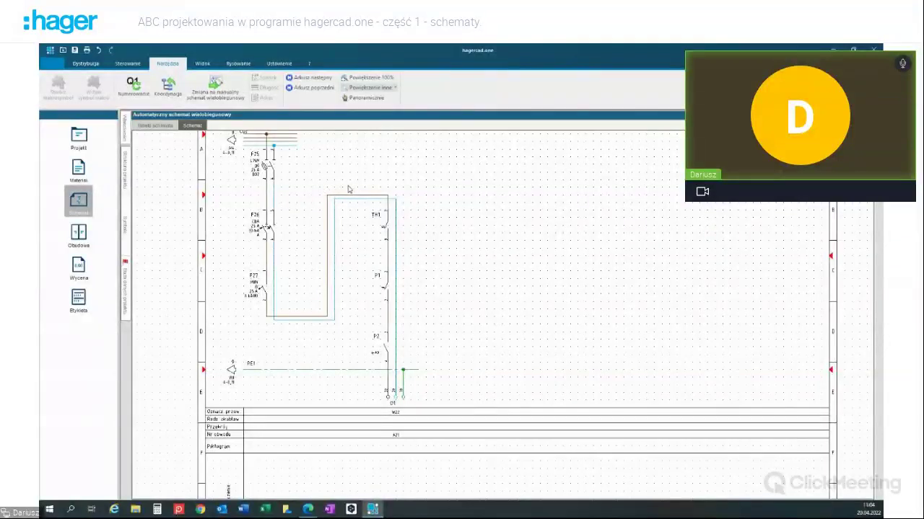
Step: Examine the view settings for the positioning aid, grid step and object snapping on the schematic sheets
left_click(205, 67)
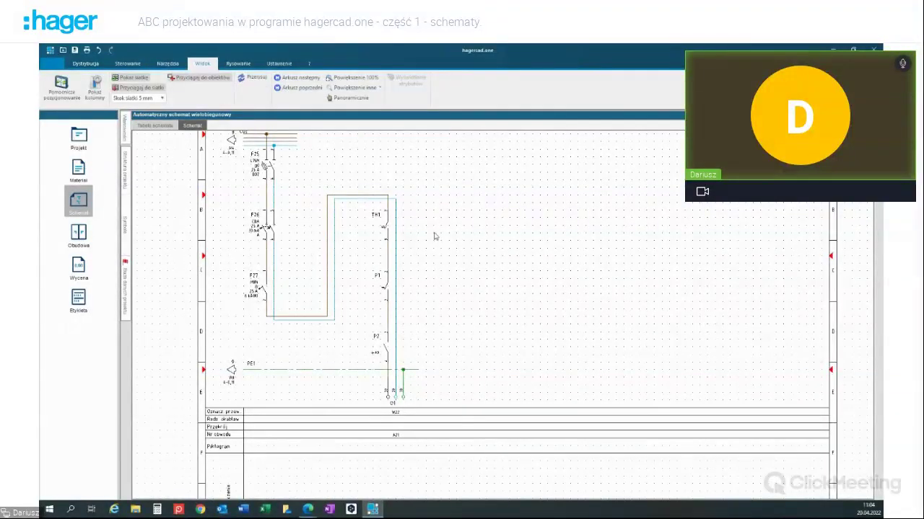
scroll(435, 234, "down", 1)
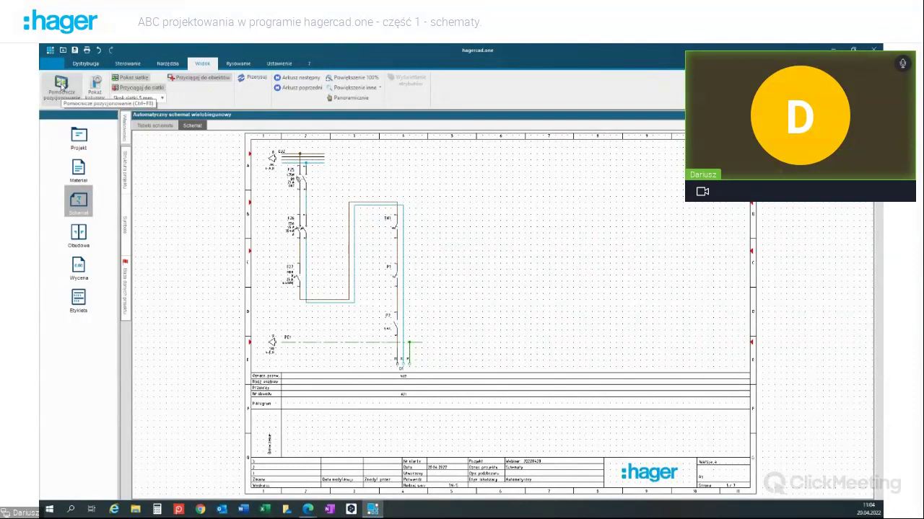
left_click(62, 86)
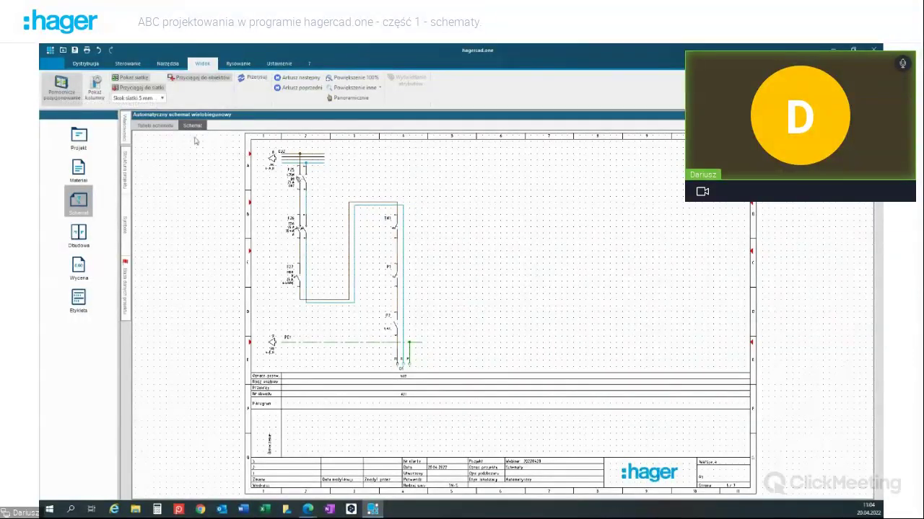
key("Page_Down")
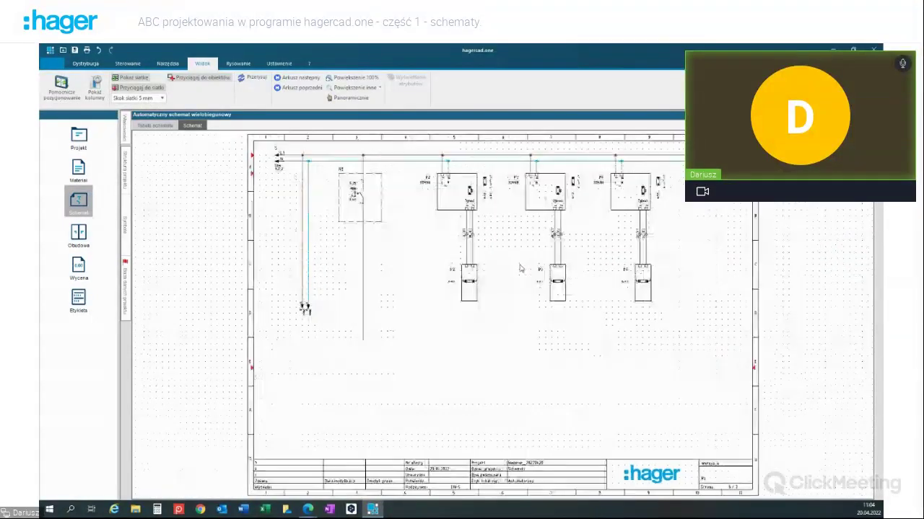
left_click(62, 86)
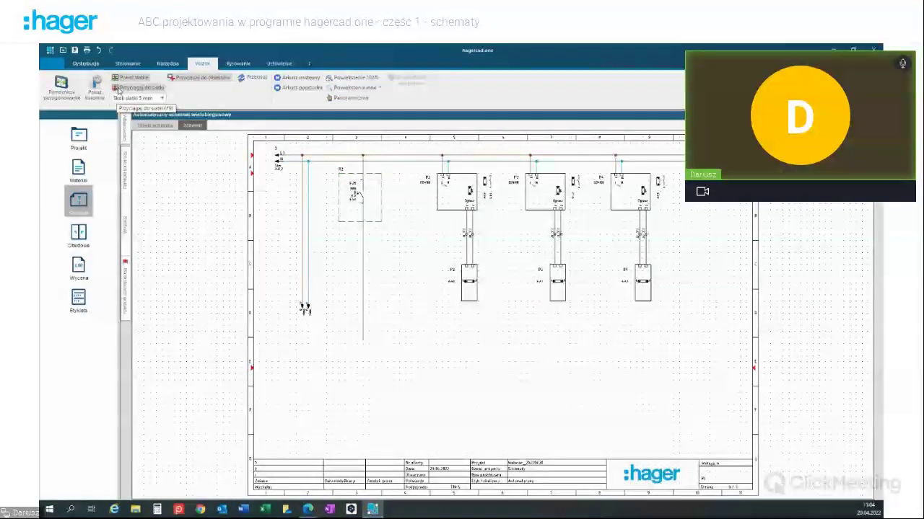
left_click(162, 99)
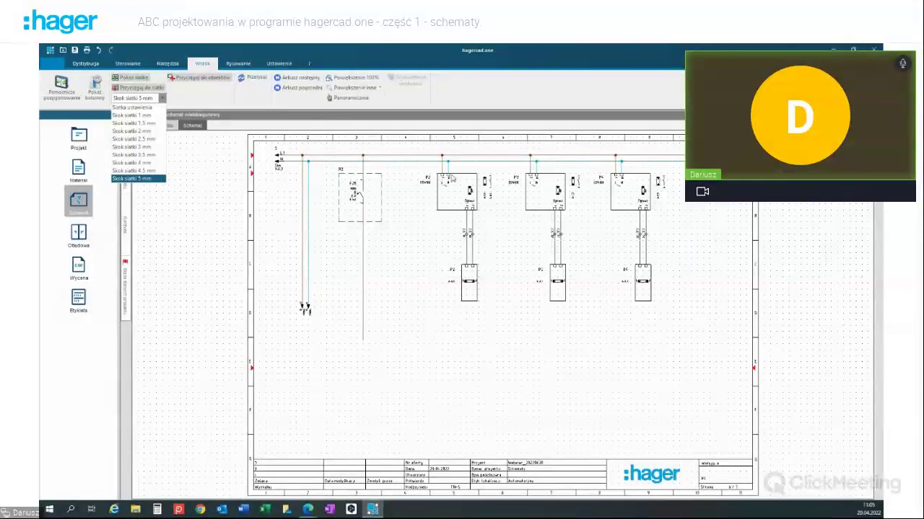
left_click(216, 186)
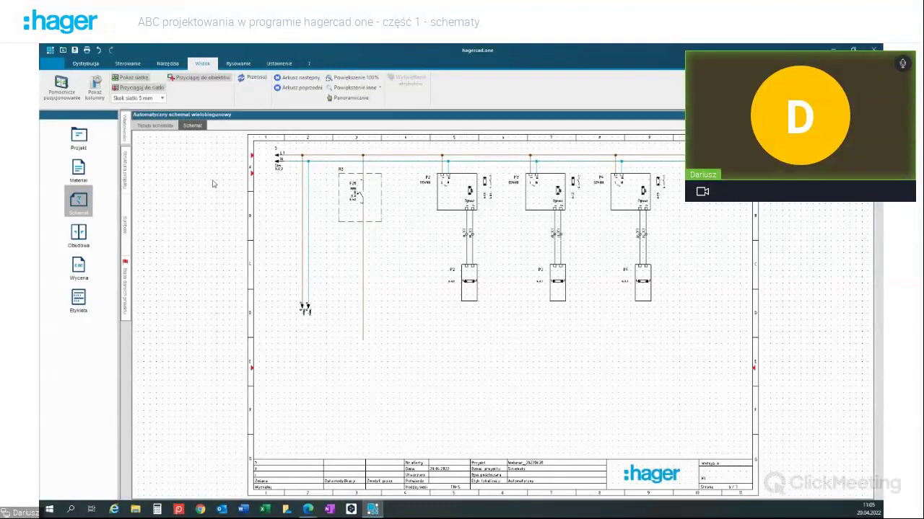
left_click(193, 78)
left_click(250, 83)
double_click(428, 192)
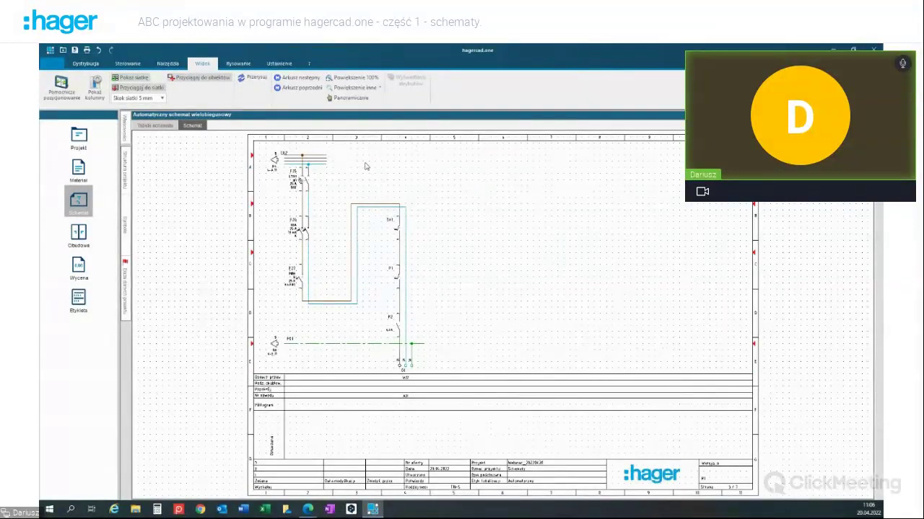
Step: Hide the fuse-link size (D02) and fuse characteristic (gG) attributes of device F25
scroll(289, 173, "up", 3)
left_click(321, 191)
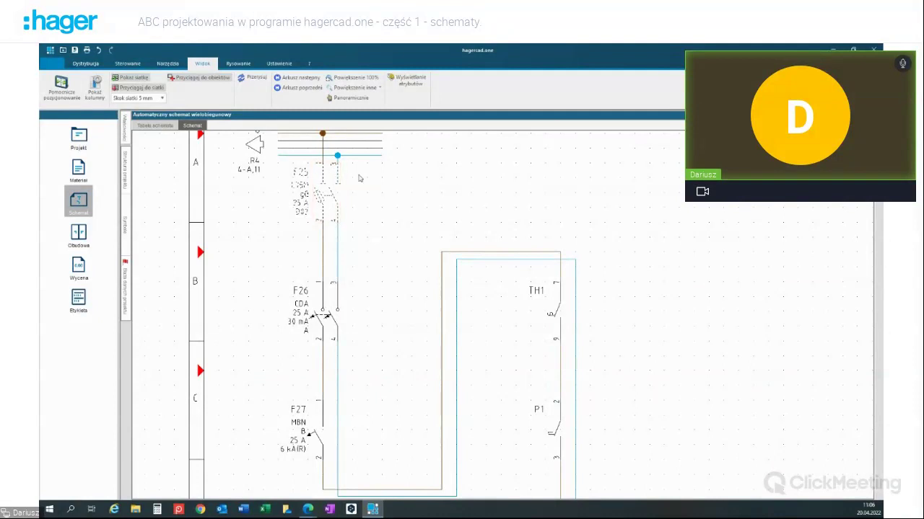
left_click(408, 83)
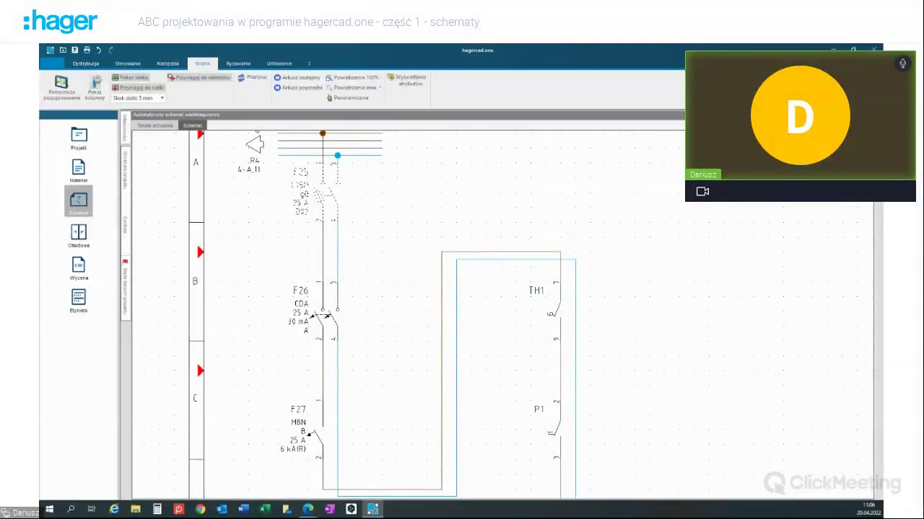
left_click_drag(433, 163, 567, 150)
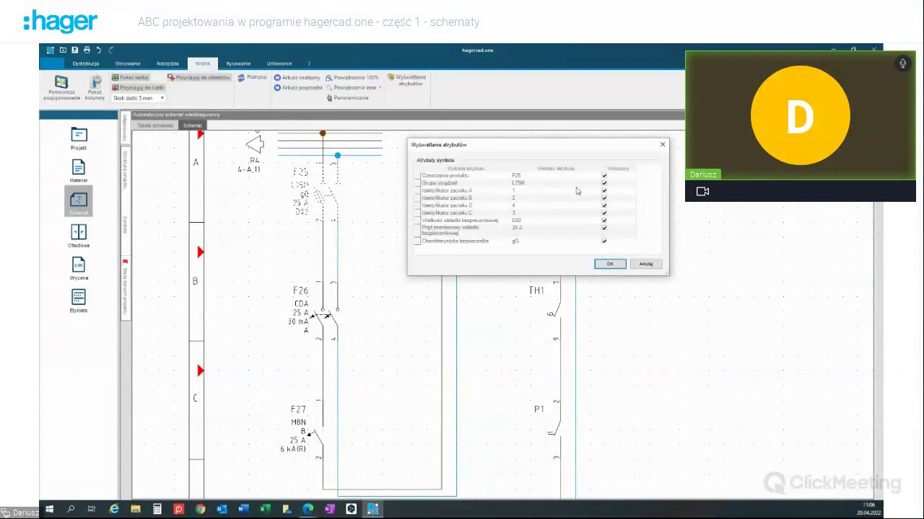
left_click(604, 220)
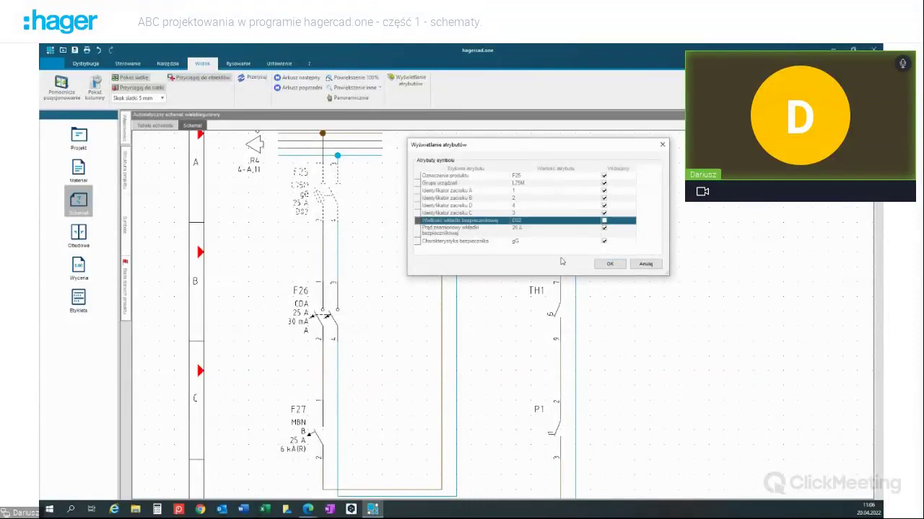
left_click(604, 242)
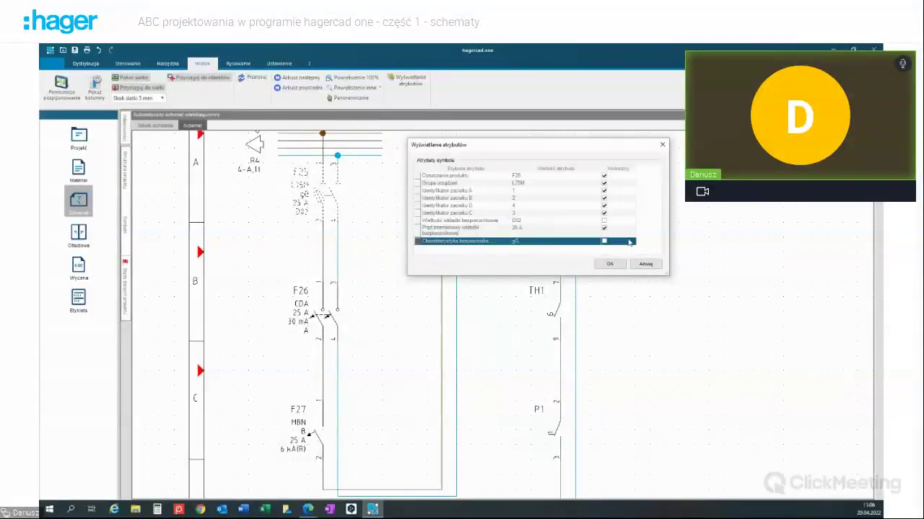
left_click(610, 264)
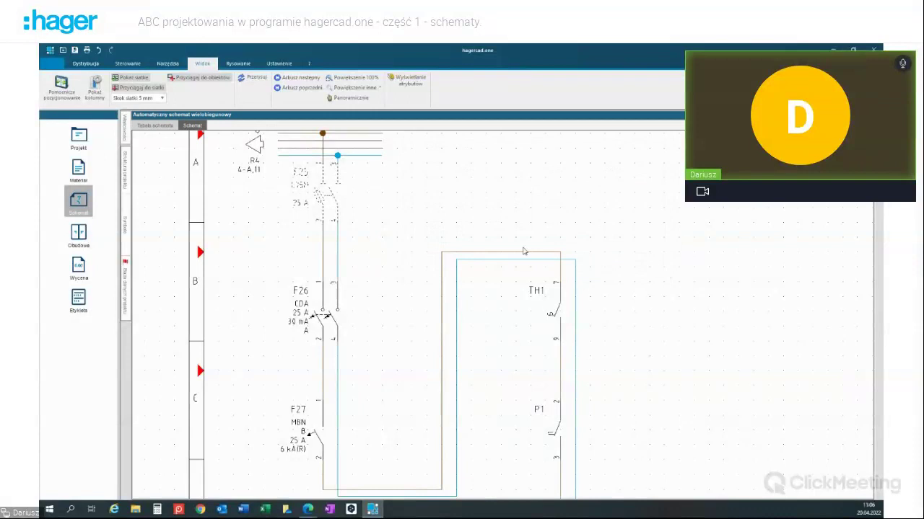
Step: Show the fuse-link size and fuse characteristic attributes of device F25 again
scroll(371, 200, "up", 1)
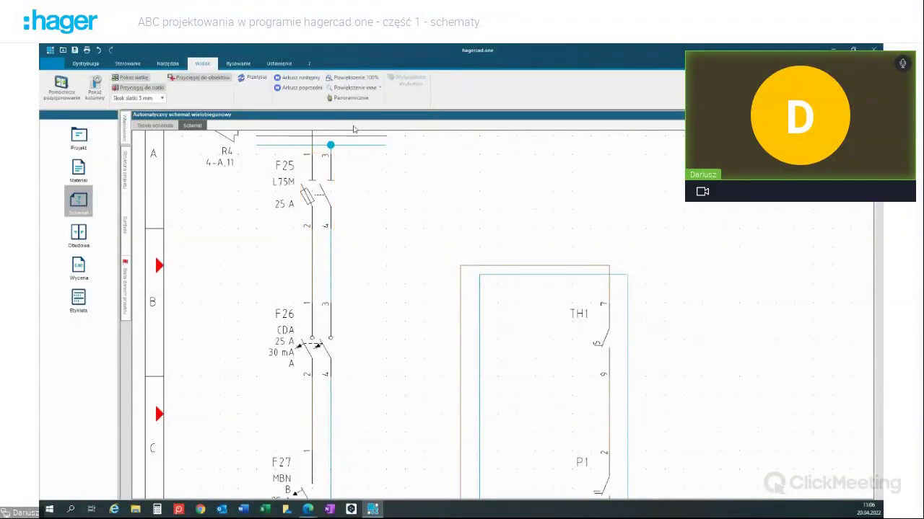
left_click(341, 164)
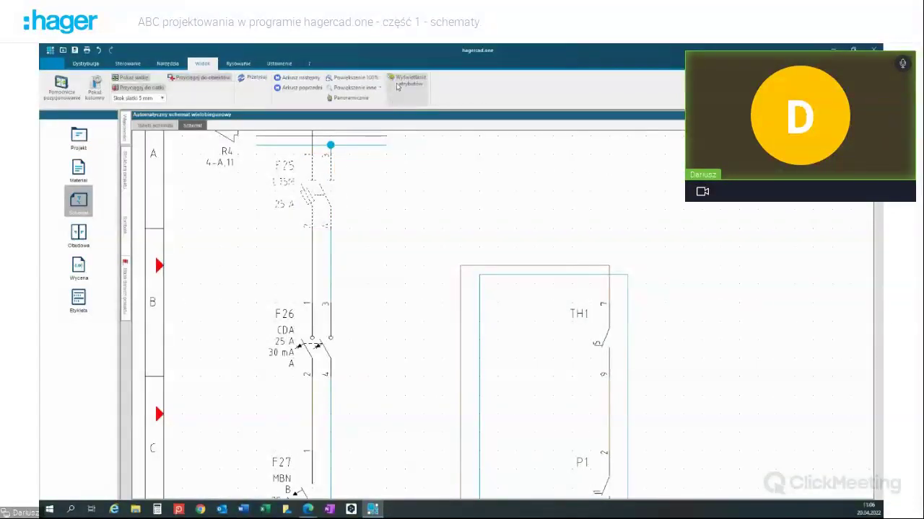
left_click(398, 84)
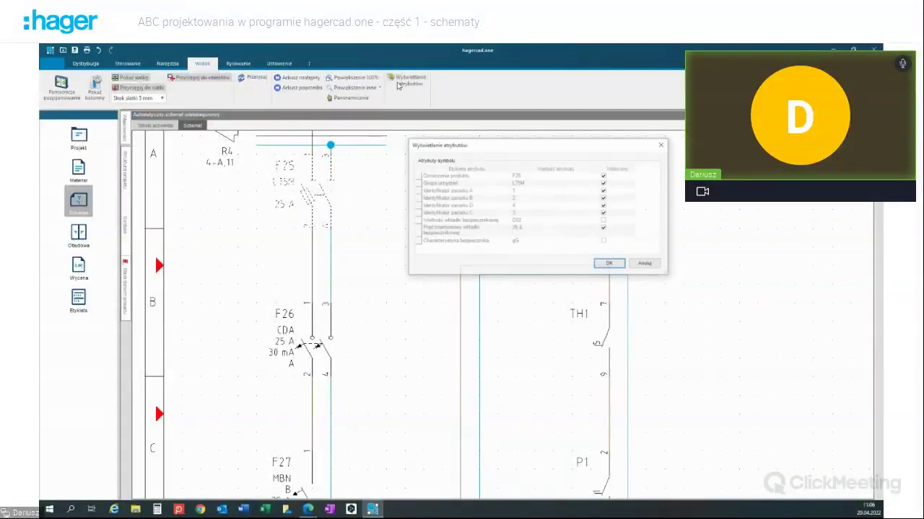
left_click(604, 220)
left_click(603, 241)
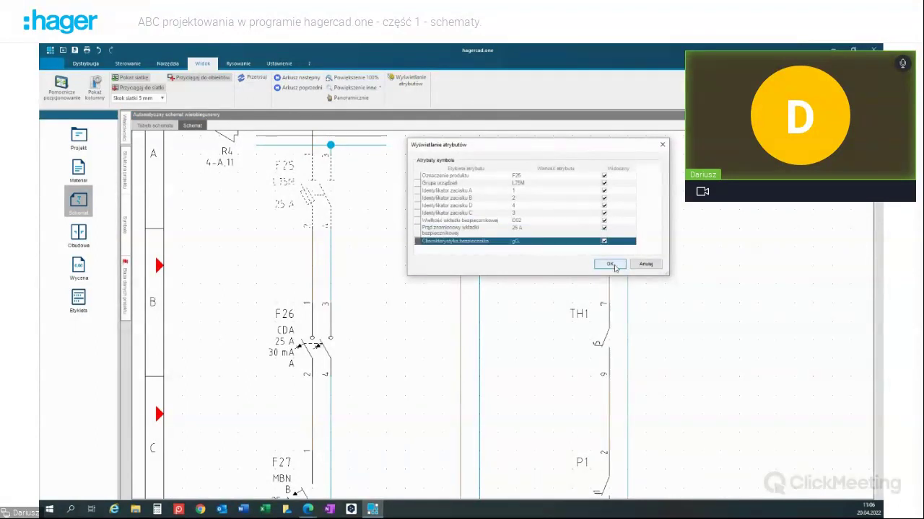
left_click(613, 264)
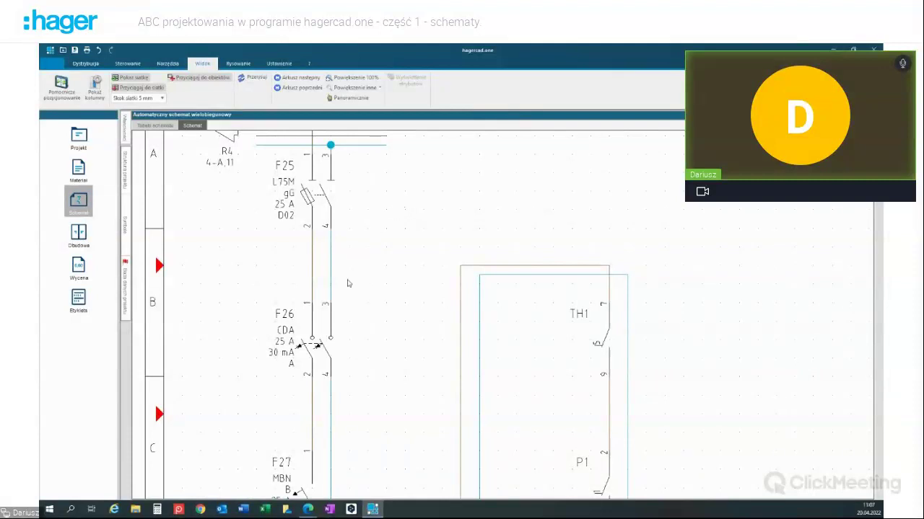
Step: Hide the terminal identifier attributes A, B, C and D of residual current device F26
left_click(327, 318)
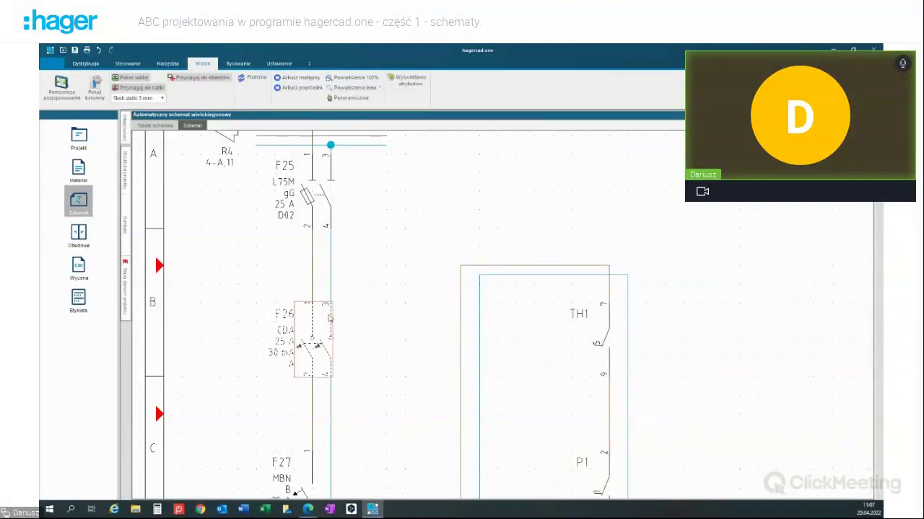
left_click(410, 82)
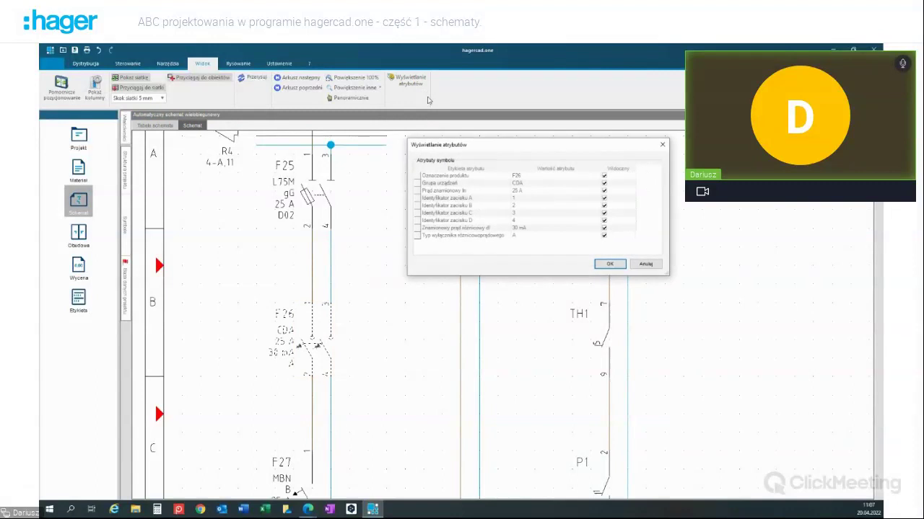
left_click(604, 198)
left_click(604, 206)
left_click(605, 213)
left_click(605, 220)
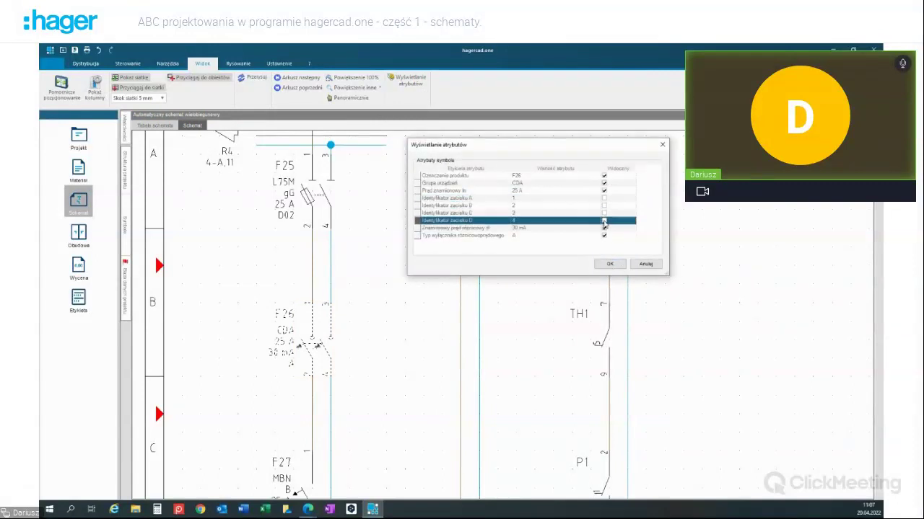
left_click(610, 264)
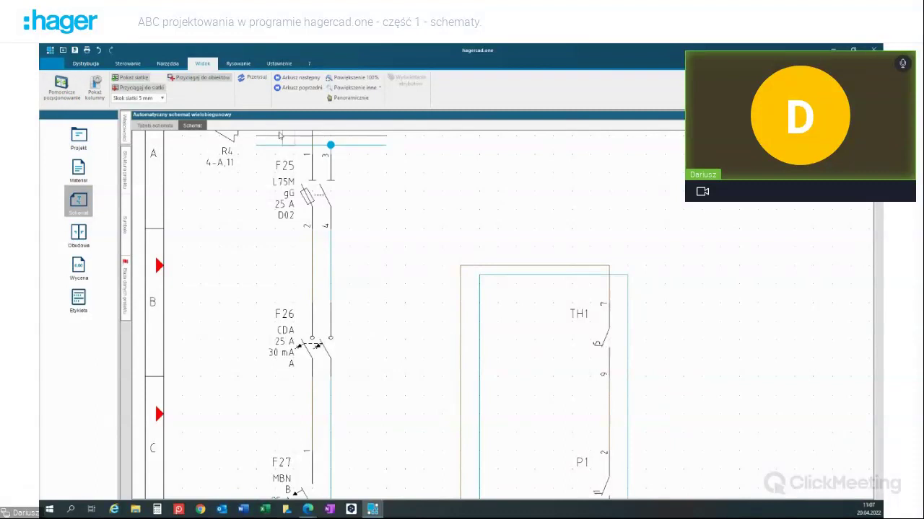
Step: Draw a rectangle enclosing devices TH1, P1 and P2 in column 4 and select it
left_click(234, 64)
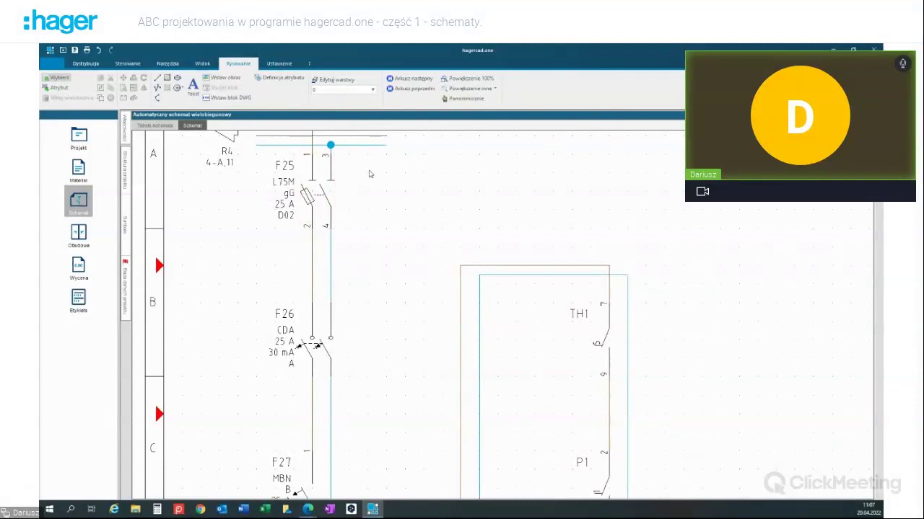
scroll(438, 190, "down", 3)
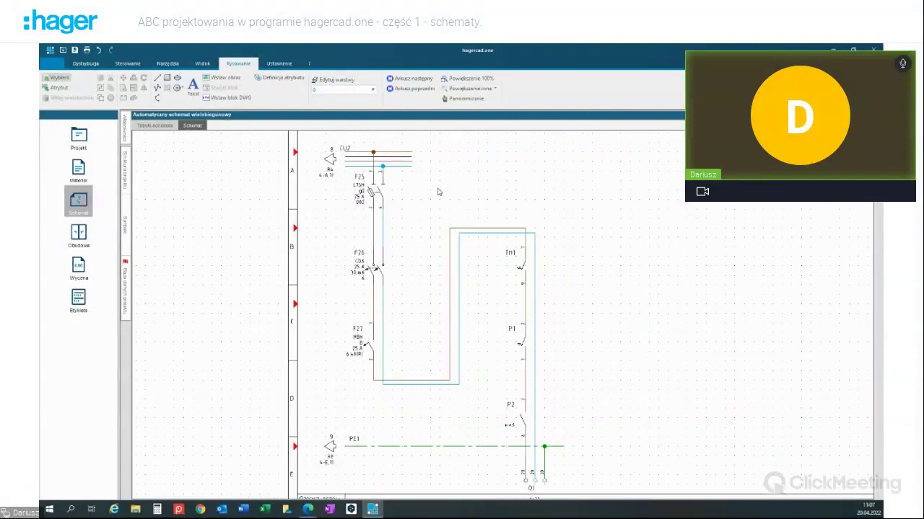
scroll(438, 192, "down", 1)
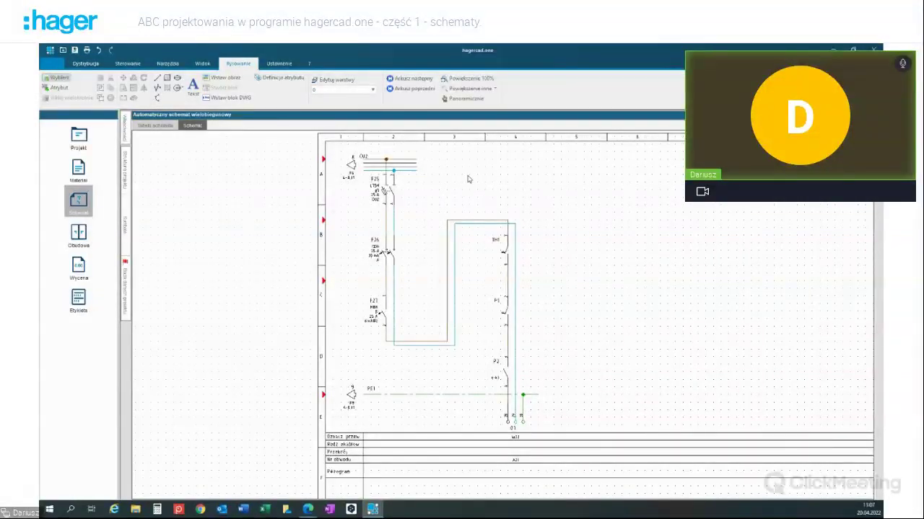
left_click(177, 85)
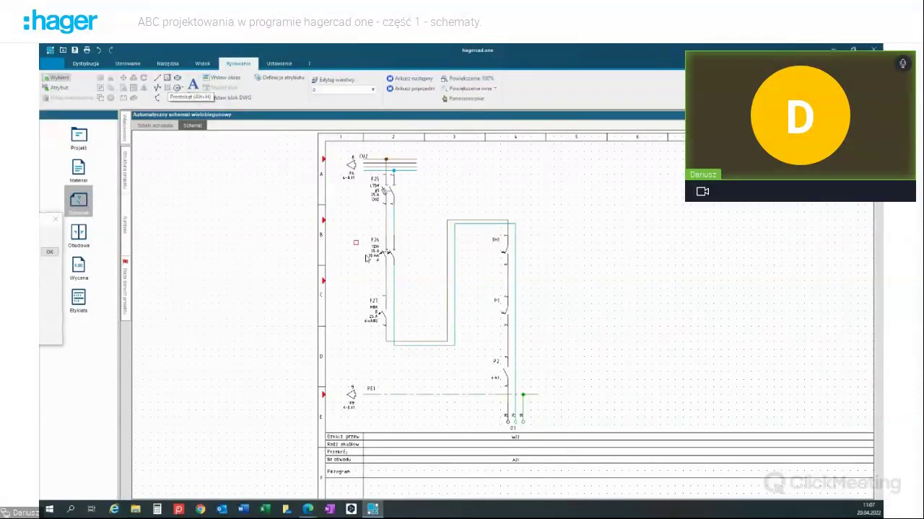
left_click(477, 229)
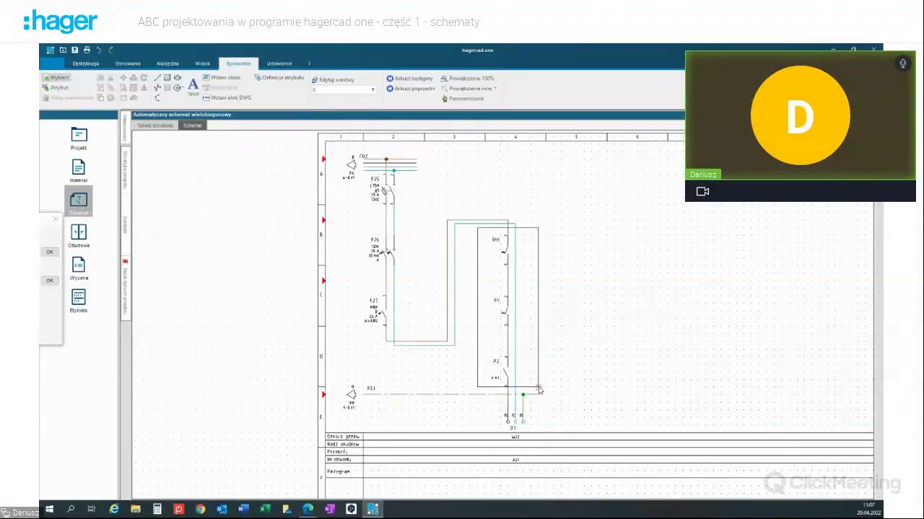
left_click(539, 388)
key("Escape")
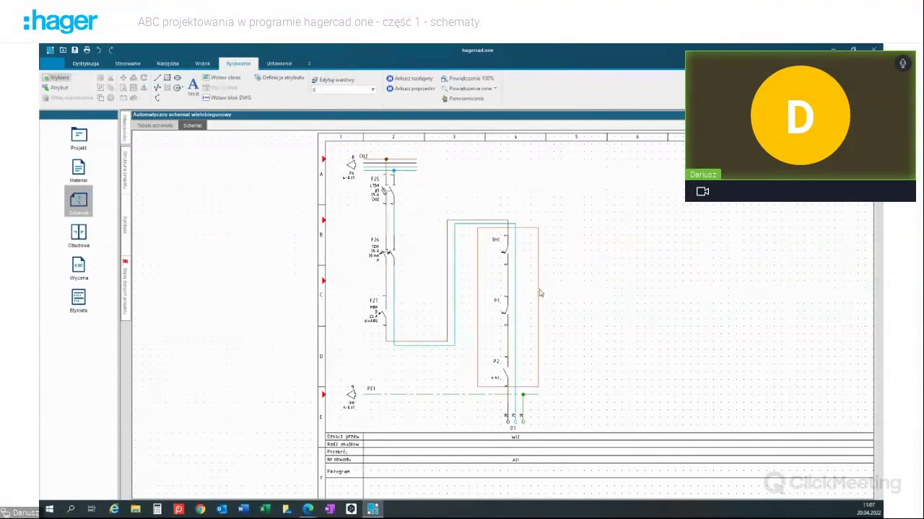
left_click(540, 294)
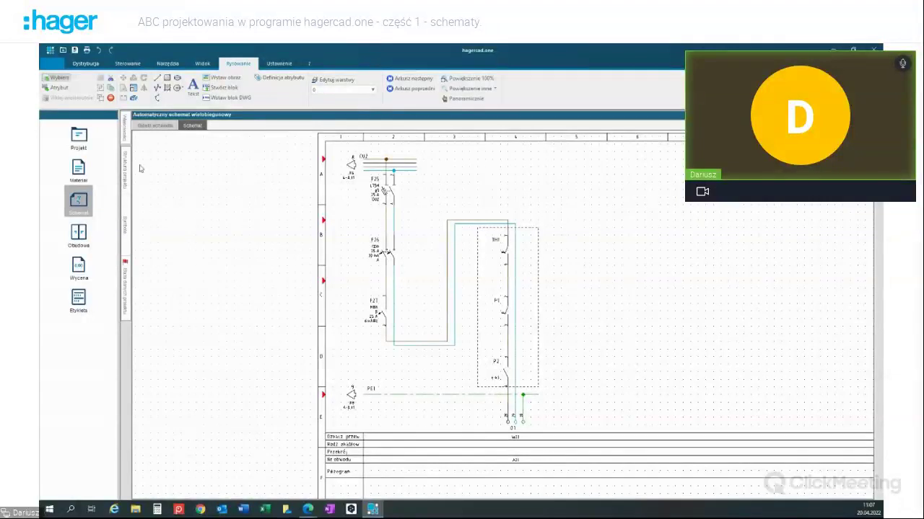
Step: Pin the properties and give the rectangle around TH1, P1 and P2 the ACISOTGL line type and blue line colour 0; 0; 255
mouse_move(125, 136)
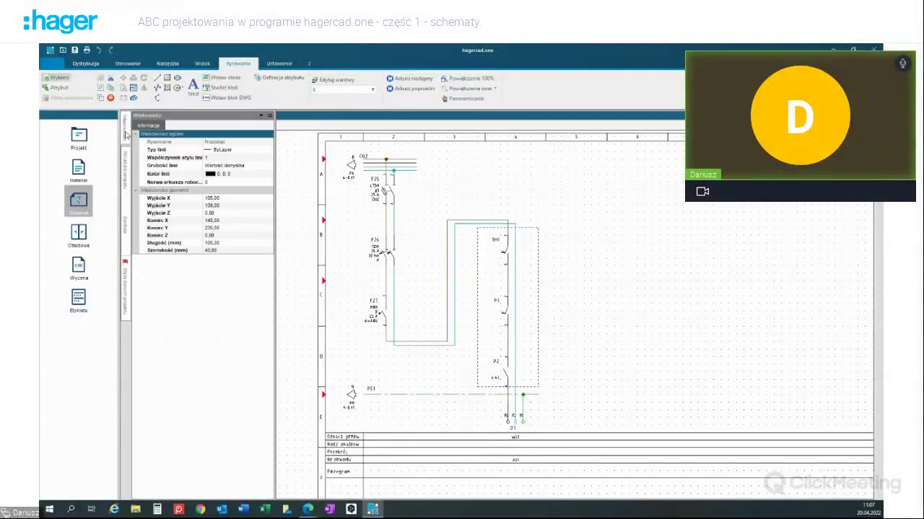
left_click(269, 115)
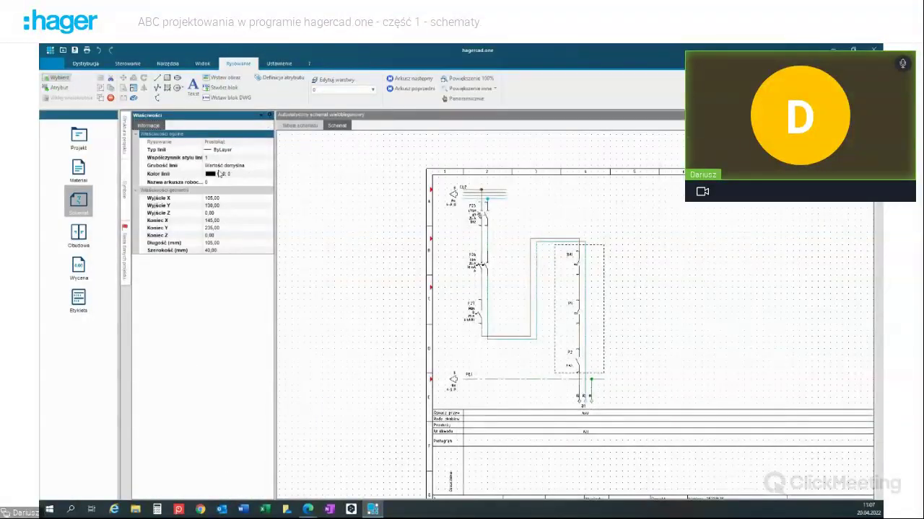
left_click(243, 151)
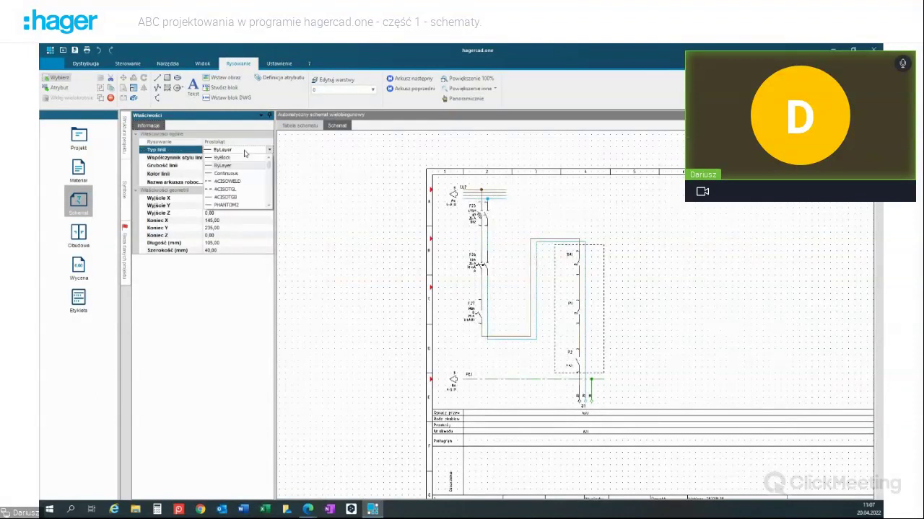
left_click(225, 189)
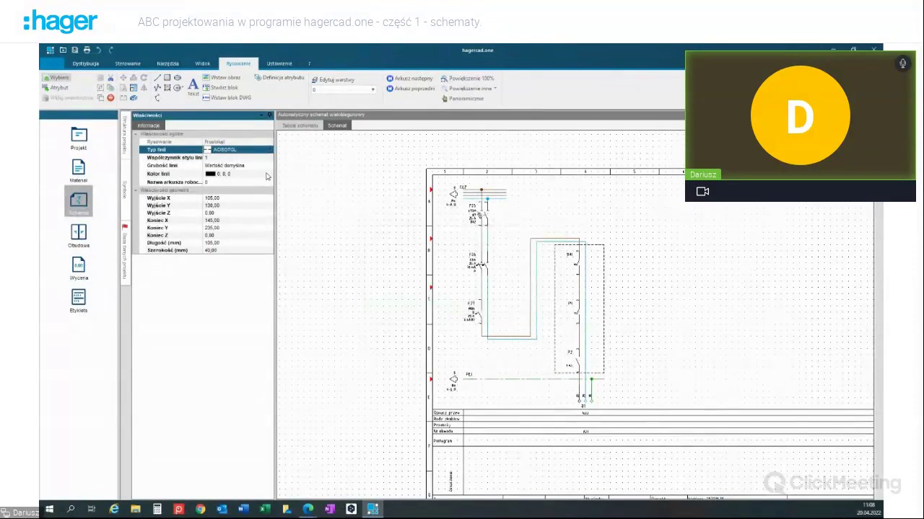
left_click(269, 174)
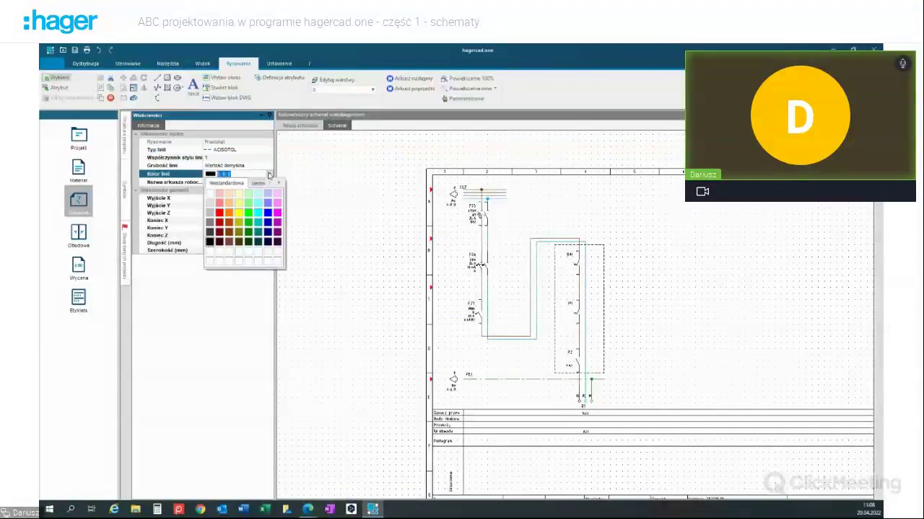
left_click(268, 213)
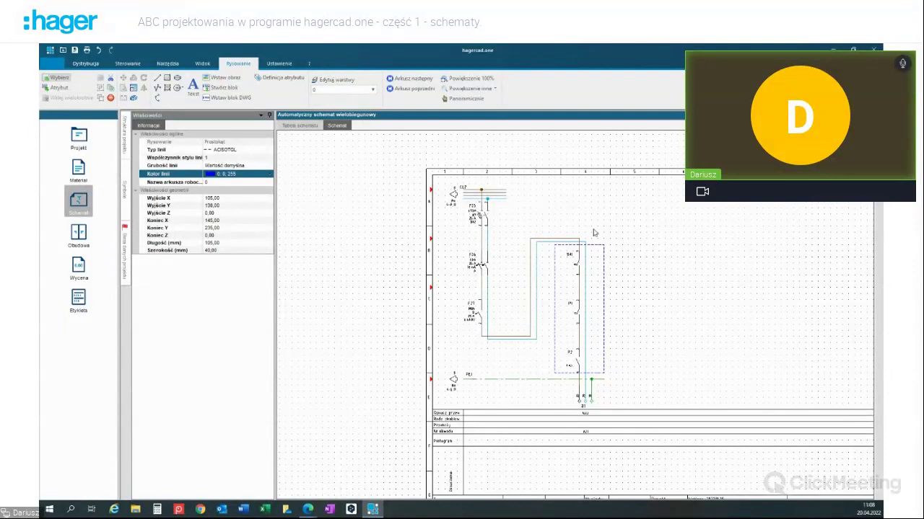
left_click(649, 233)
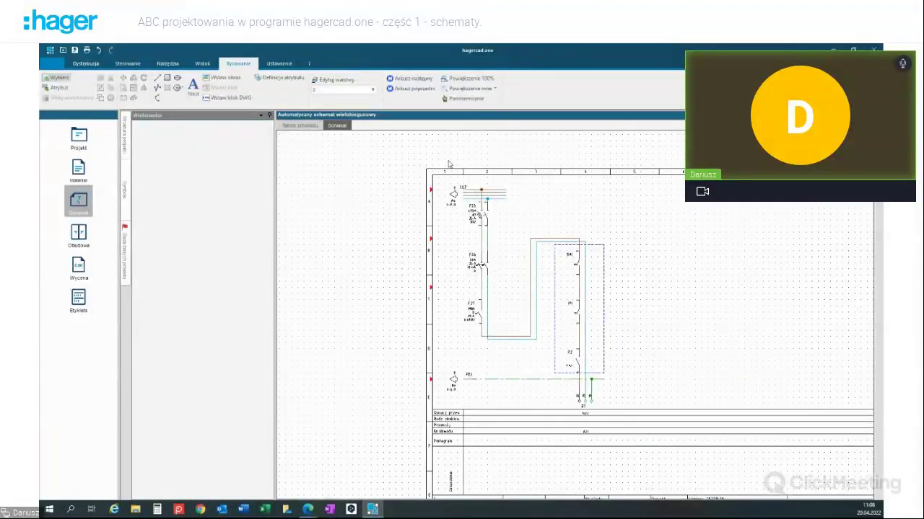
Step: Add the text "Sterowanie" in blue with a text height of 4.00 at the upper edge of the dashed frame
left_click(192, 85)
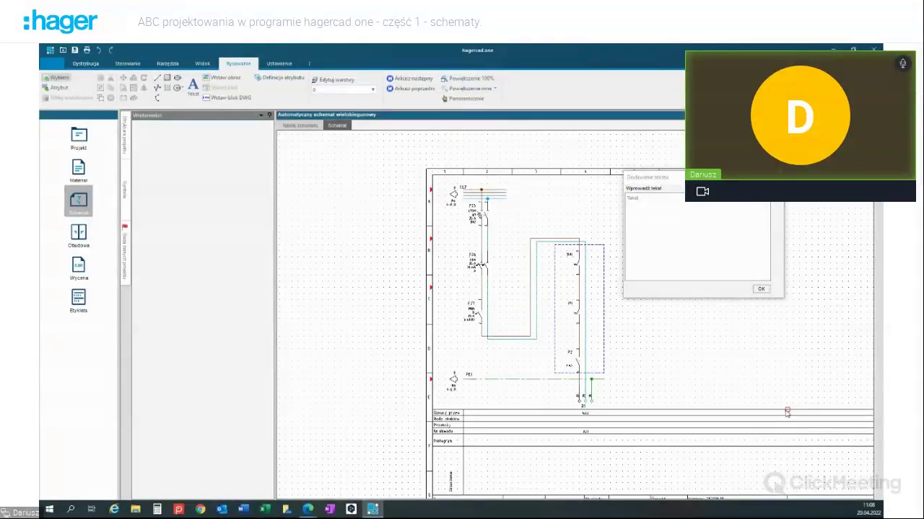
type("anie")
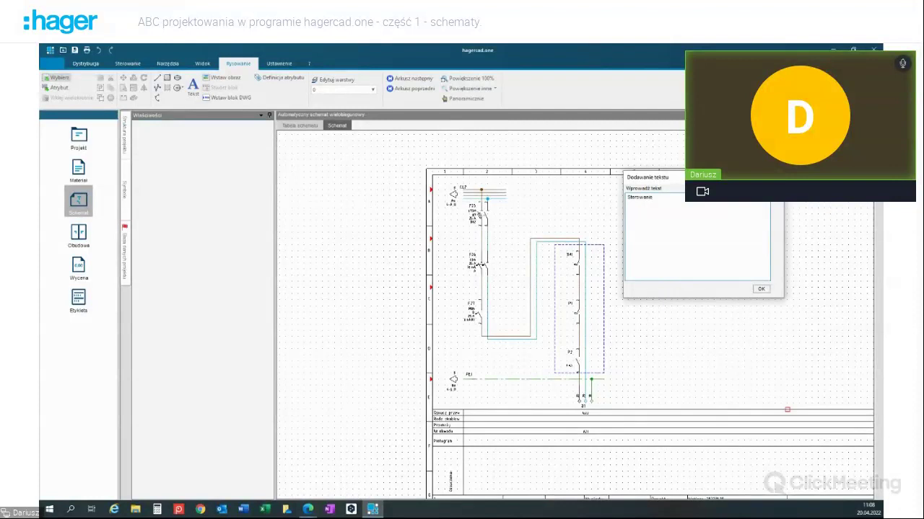
left_click(761, 288)
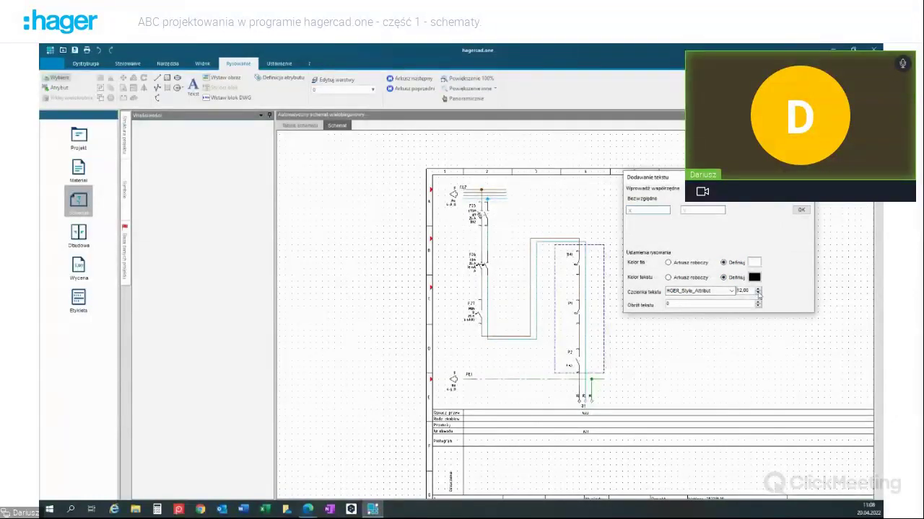
left_click(759, 293)
left_click(759, 293)
left_click(785, 323)
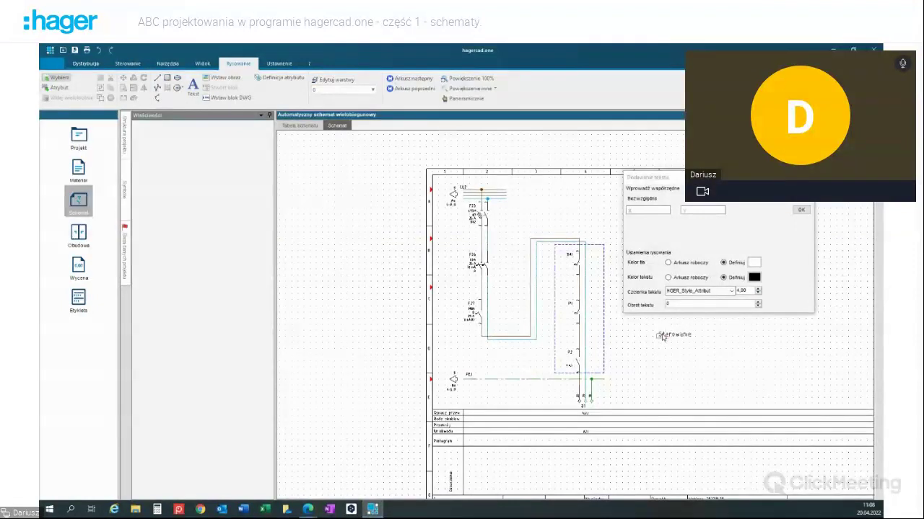
left_click(754, 278)
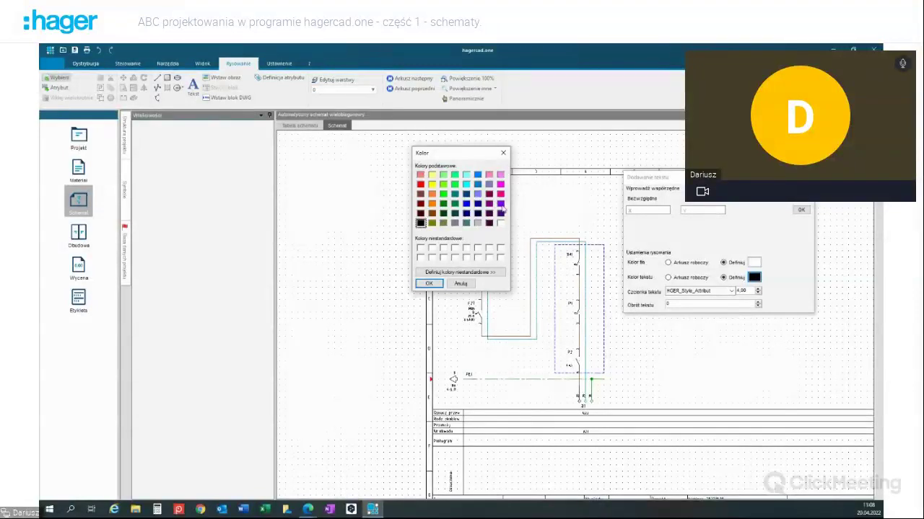
left_click(468, 204)
left_click(428, 283)
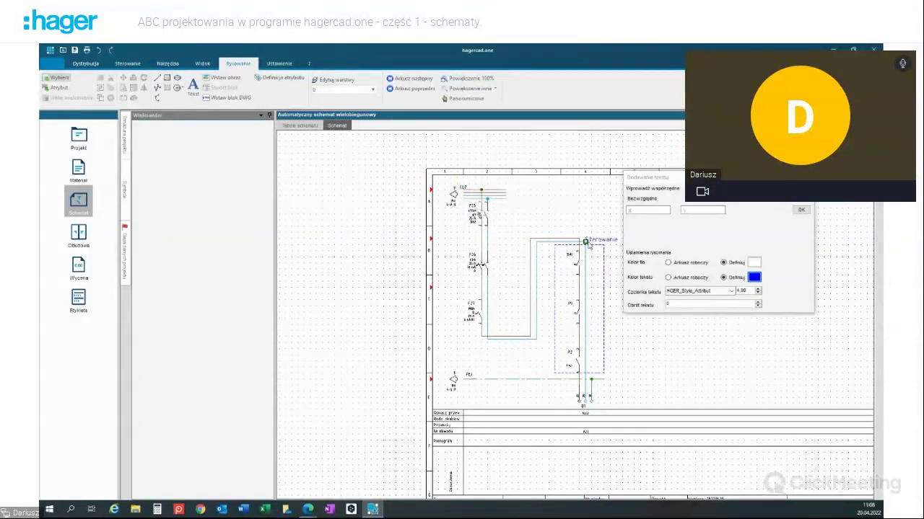
left_click(591, 244)
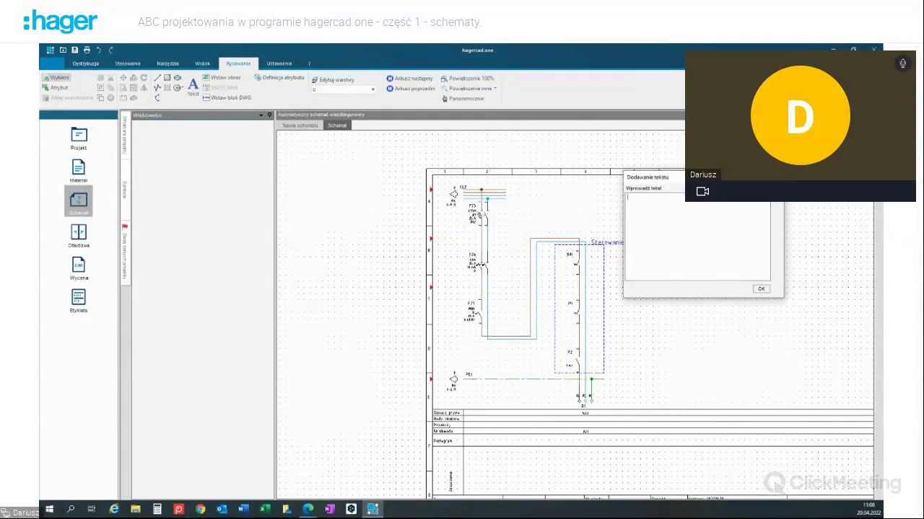
key("Escape")
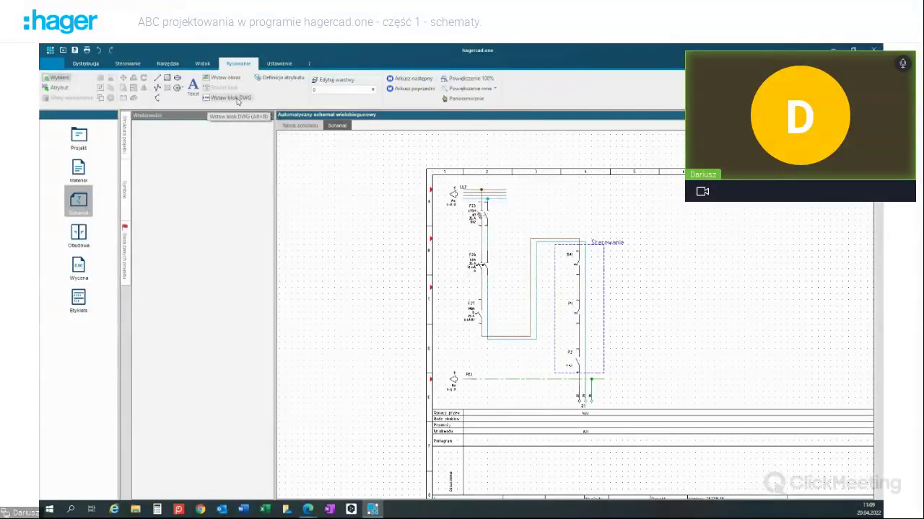
Step: Insert the DWG block App_lighting at scale 1.0 inside the dashed frame, beside device TH1
left_click(207, 99)
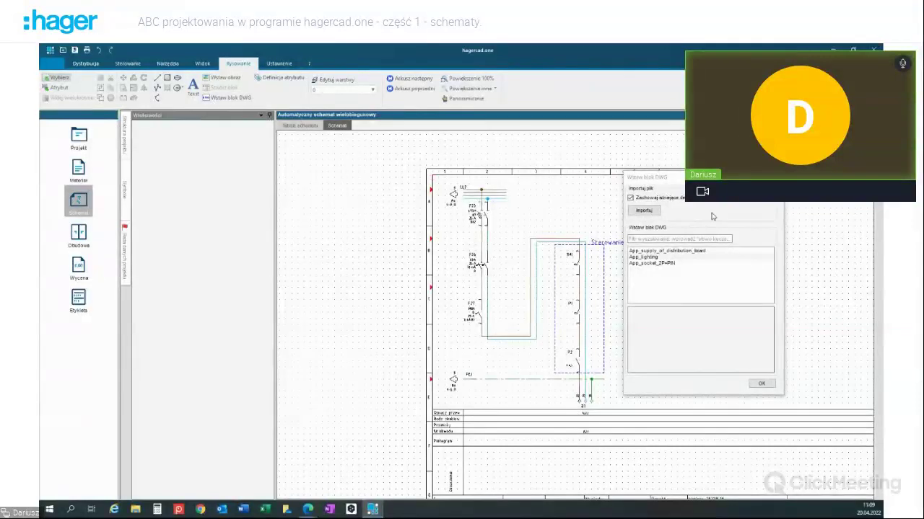
left_click(652, 259)
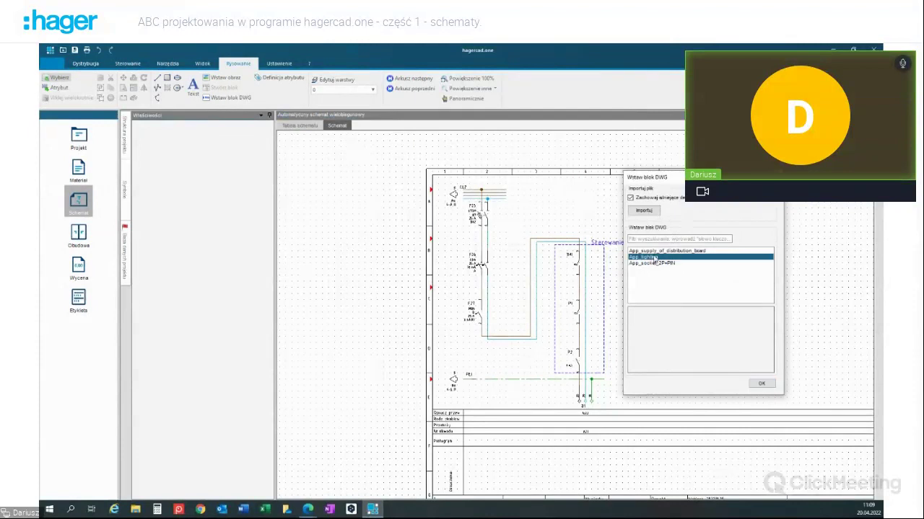
left_click(761, 384)
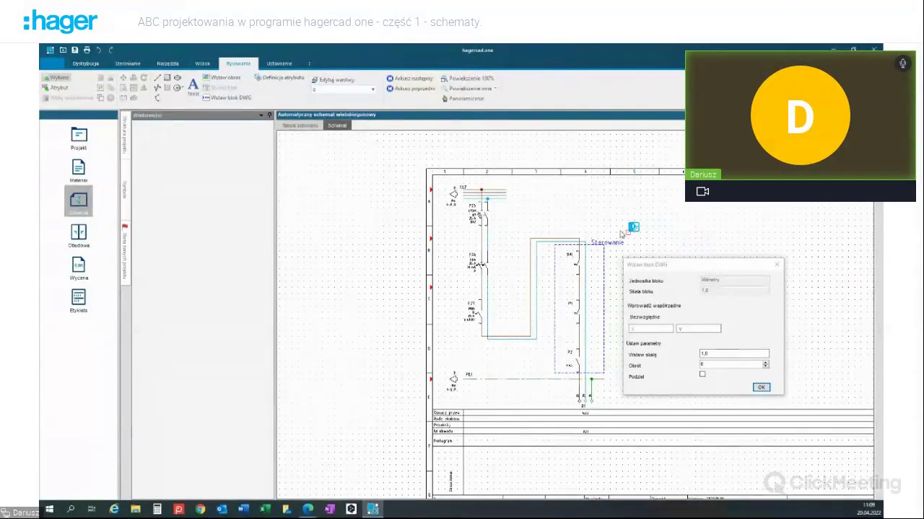
left_click(592, 264)
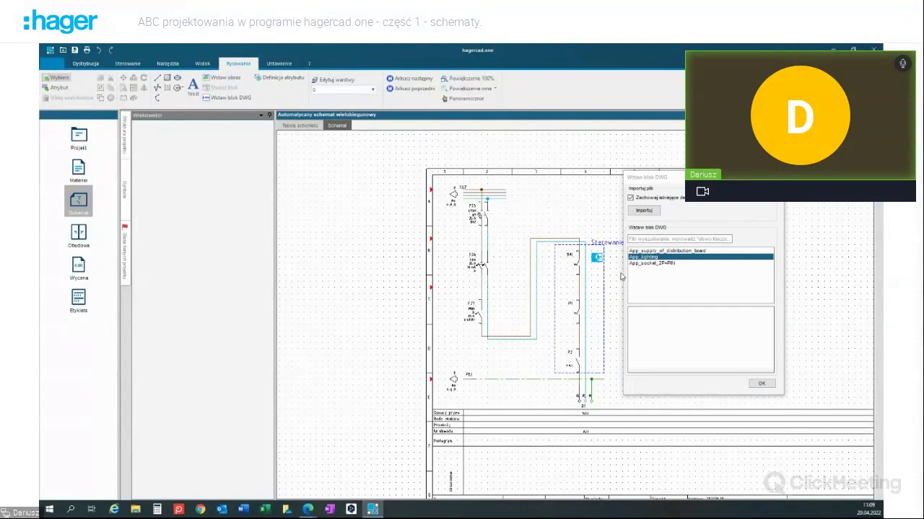
key("Escape")
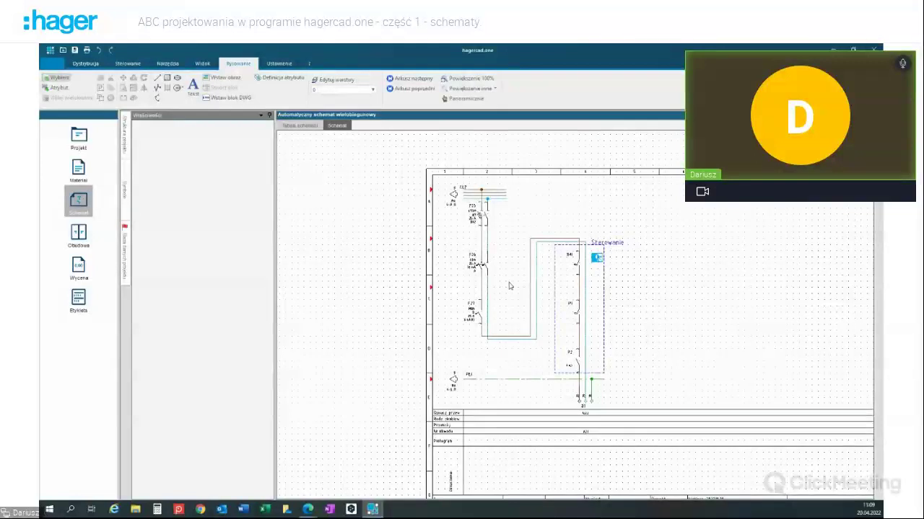
Step: Define an attribute with label XXY and message TEST, and place it between the wiring loop and the frame, above the PE line
left_click(294, 77)
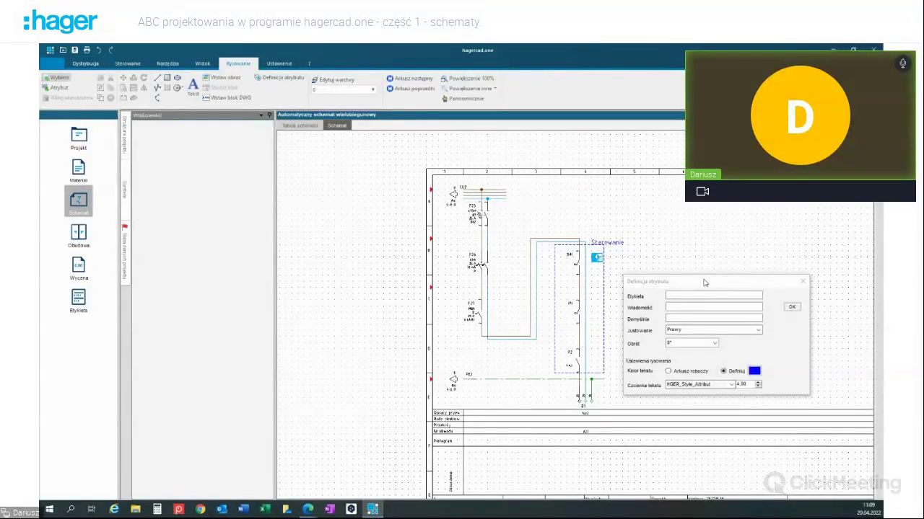
left_click_drag(706, 282, 715, 216)
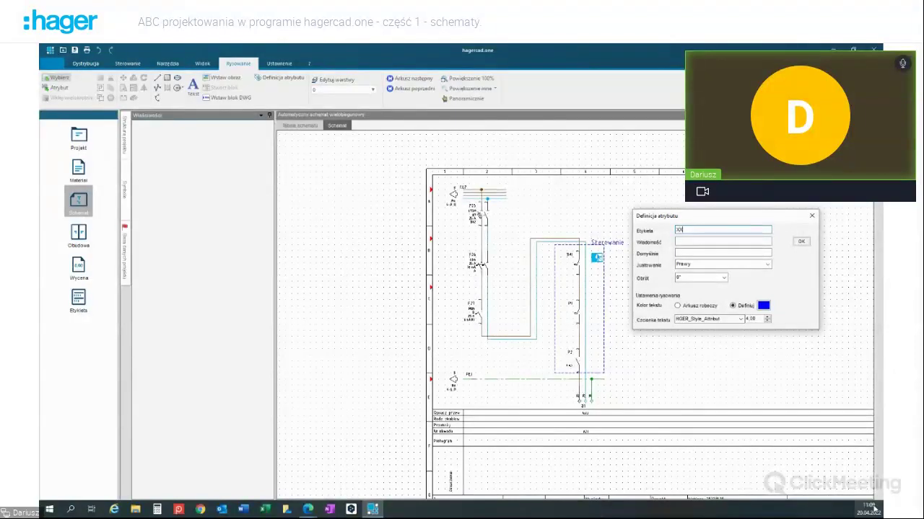
type("Y")
left_click(699, 241)
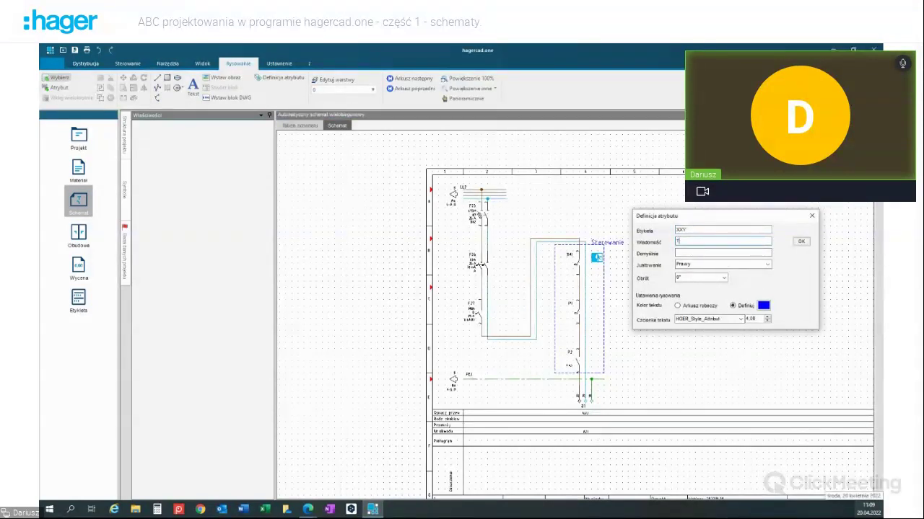
type("TEST")
left_click(801, 243)
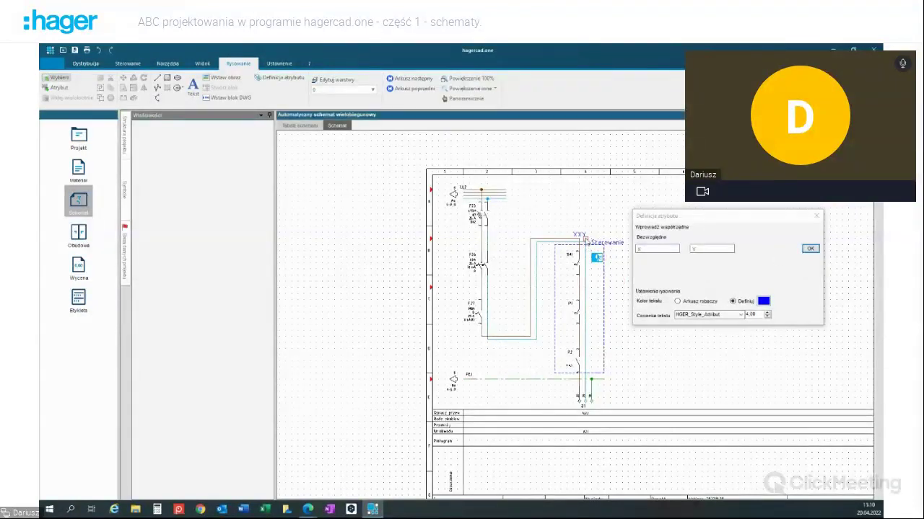
left_click(537, 362)
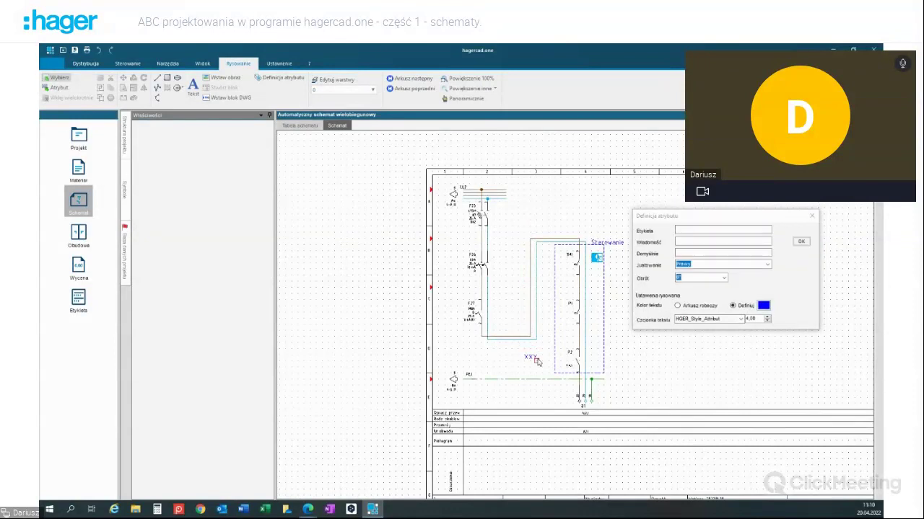
key("Escape")
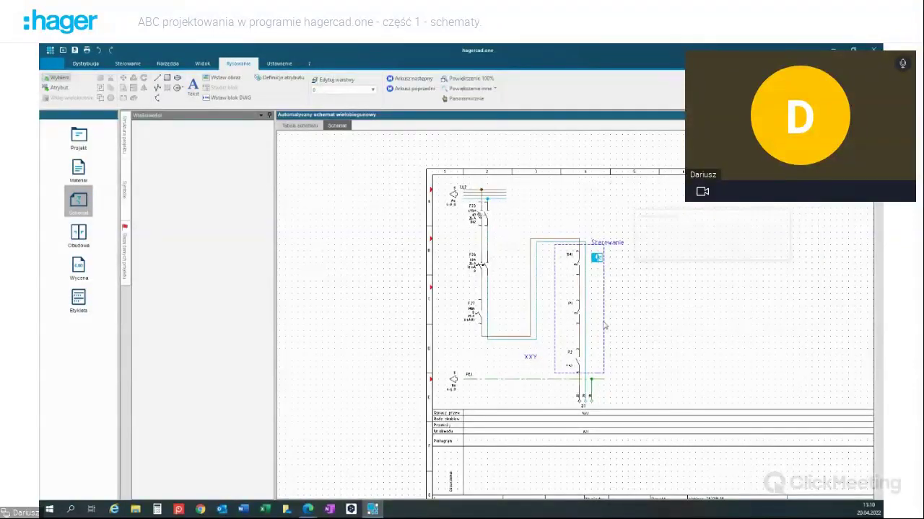
Step: Change the label of the placed XXY attribute to STEROWANIE and deselect it
left_click(529, 358)
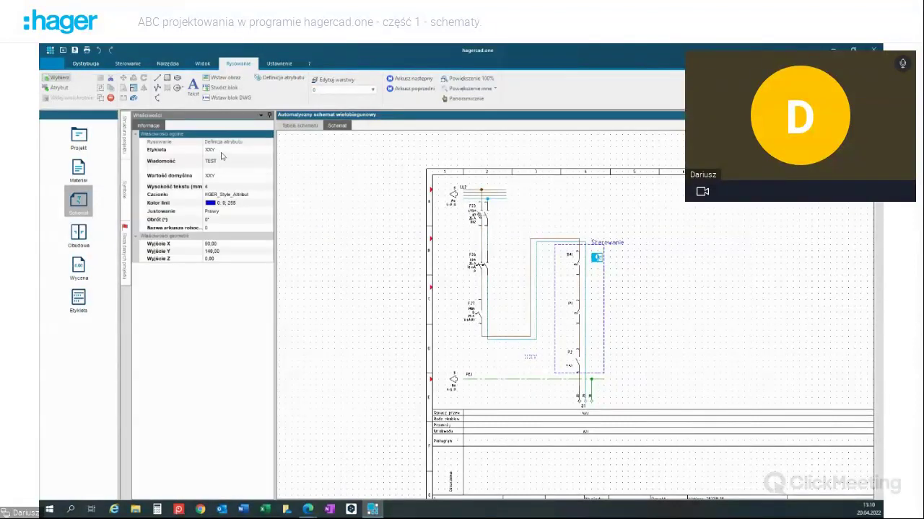
left_click(214, 151)
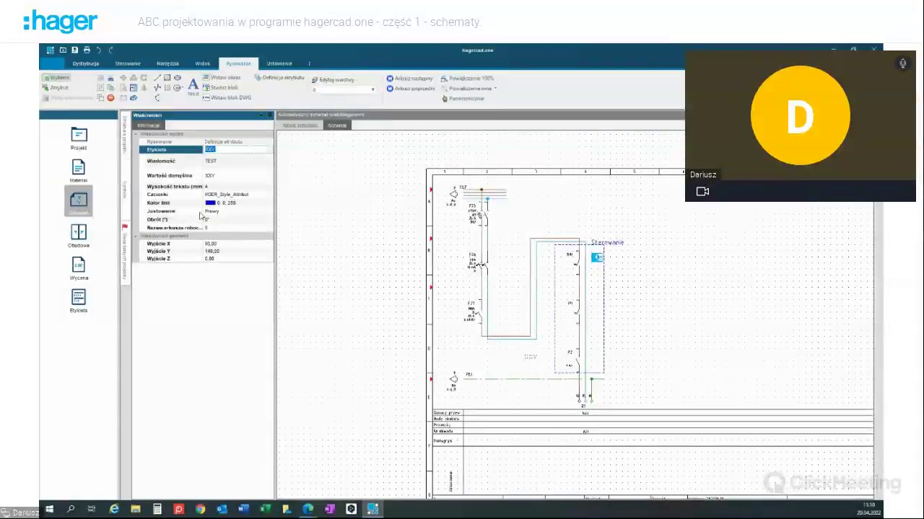
type("STEROWANIE")
key("Return")
key("Tab")
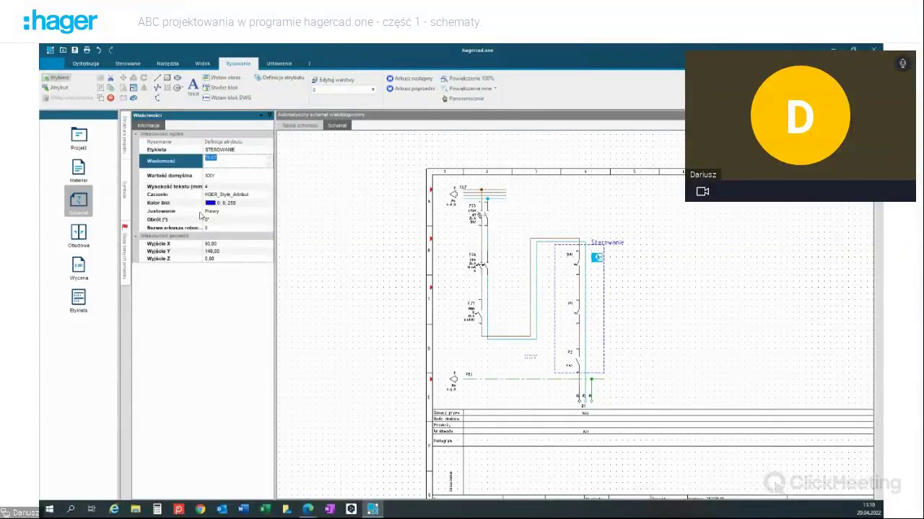
left_click(280, 238)
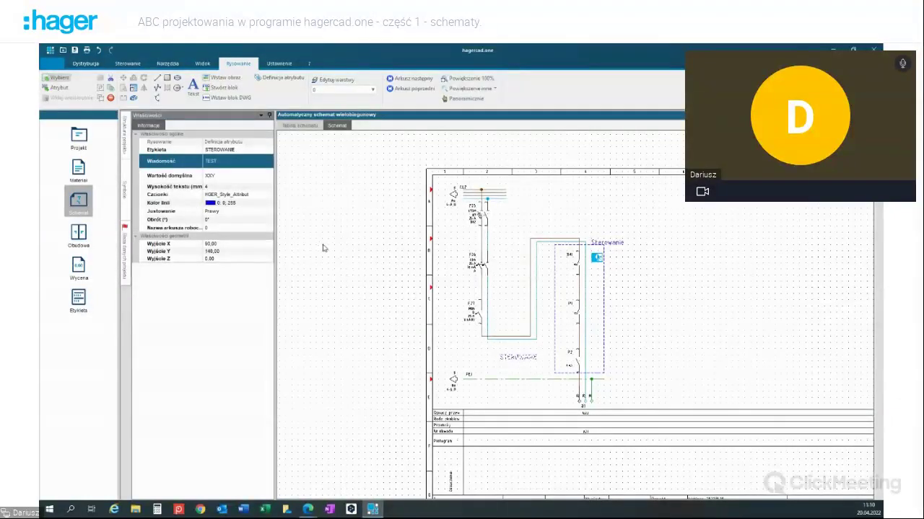
left_click(324, 248)
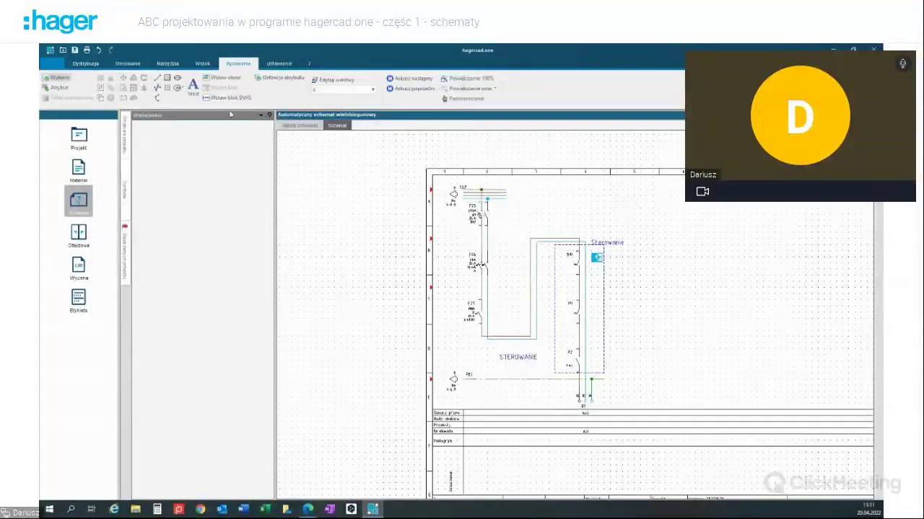
Step: Open the program settings and examine the wire and bus drawing properties in the Moduł section
left_click(275, 66)
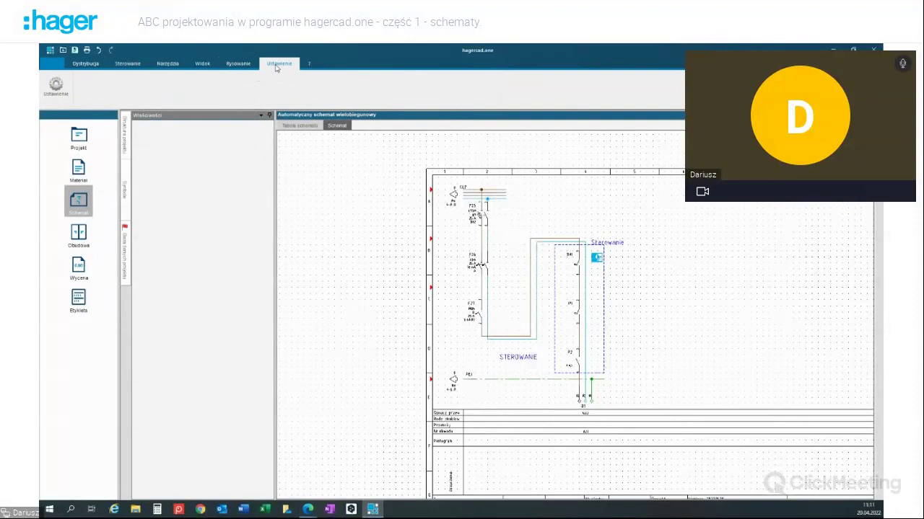
left_click(56, 87)
left_click_drag(376, 87, 410, 58)
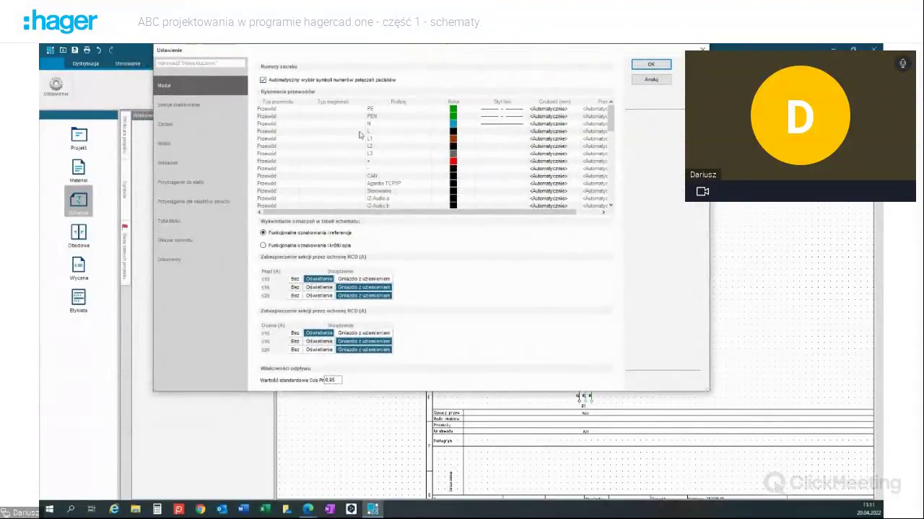
scroll(356, 144, "down", 5)
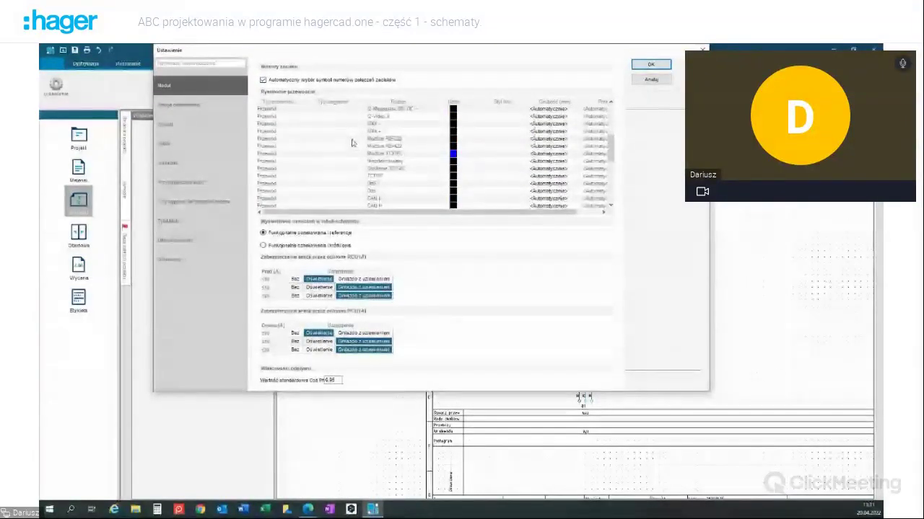
scroll(364, 144, "down", 2)
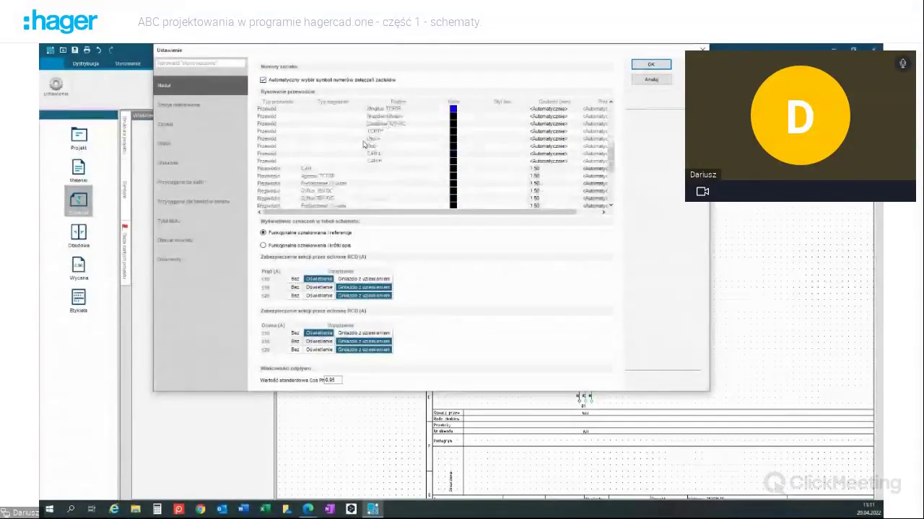
scroll(364, 145, "down", 4)
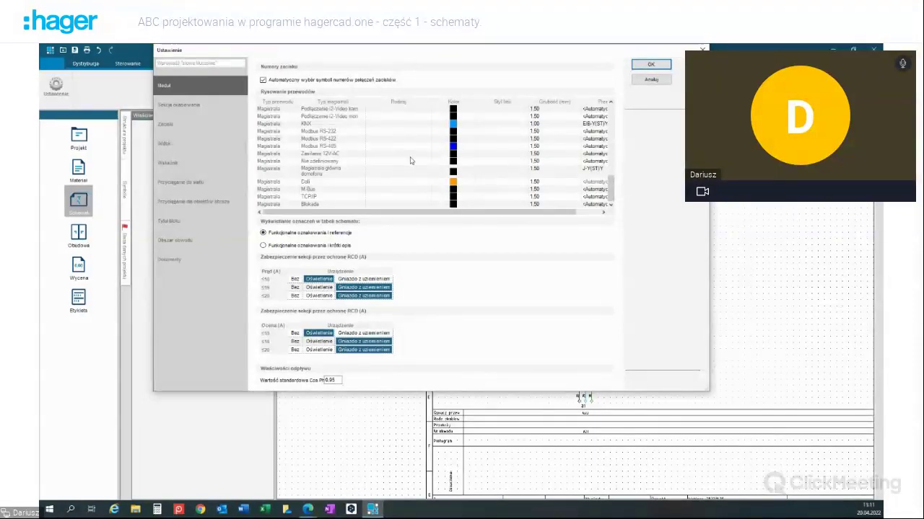
Step: In the cabling section settings, switch the fuse-protected ≤16 A row to 1,5 mm² and set it back to 2,5 mm²
left_click(185, 107)
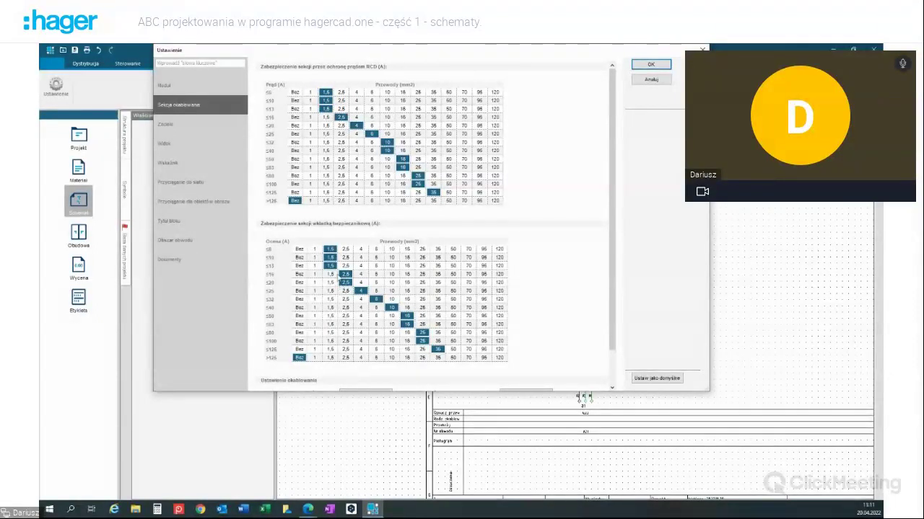
left_click(330, 274)
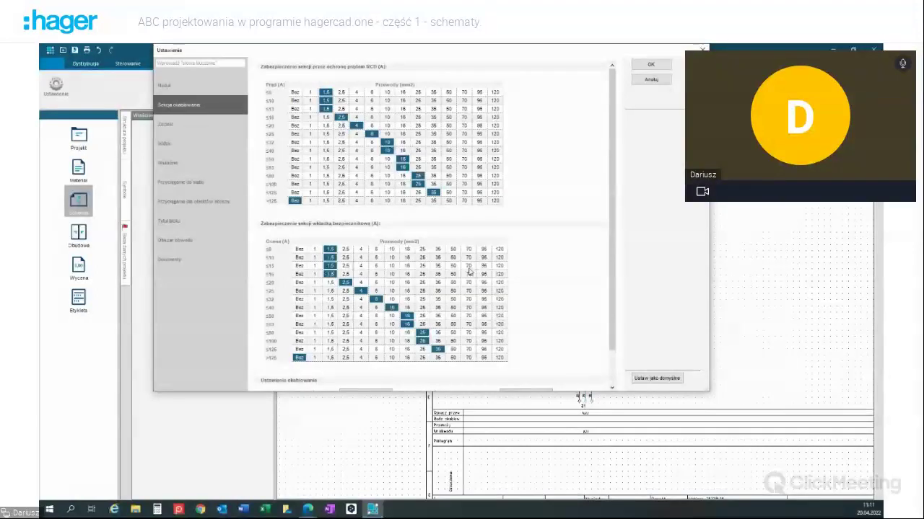
left_click(346, 275)
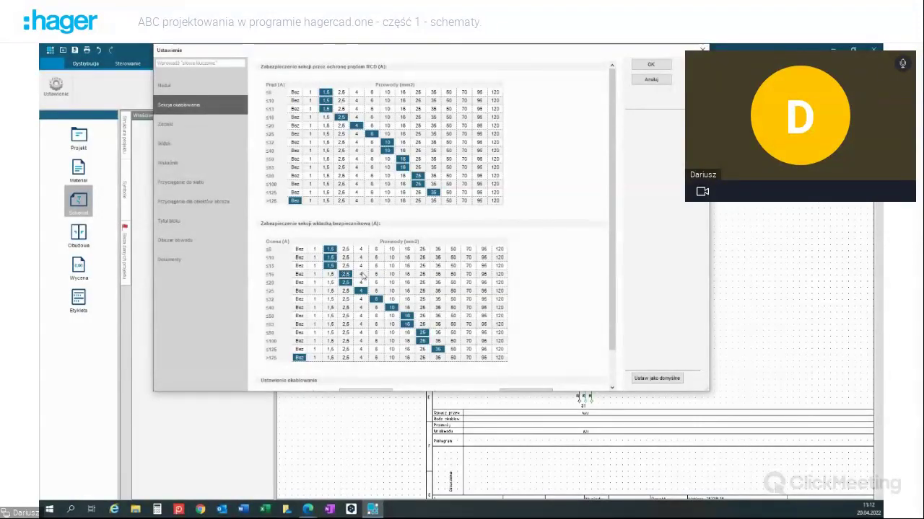
Step: Review the settings for terminal block calculation, symbol attribute display and cursor type
left_click(173, 124)
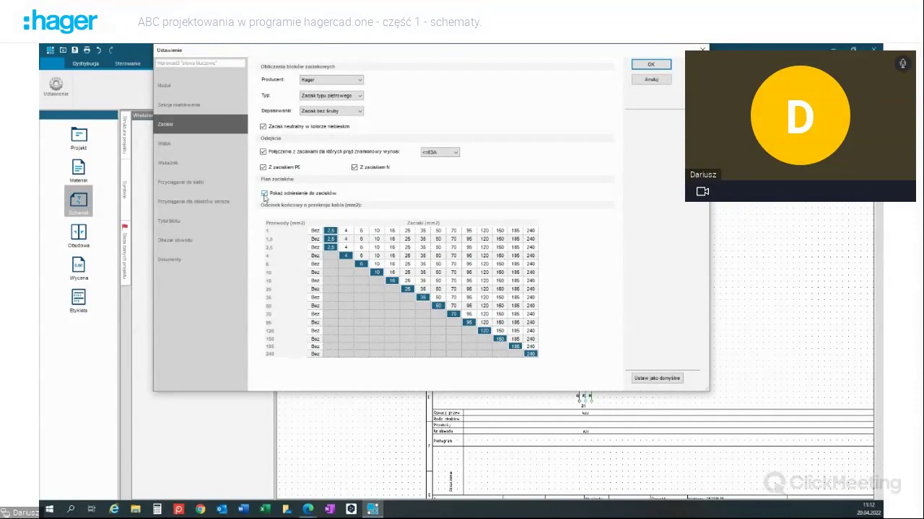
left_click(168, 146)
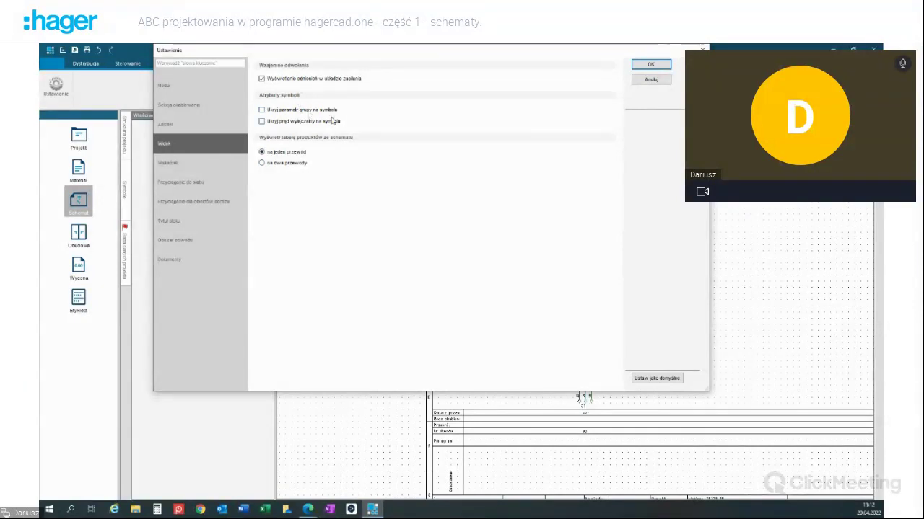
left_click(186, 167)
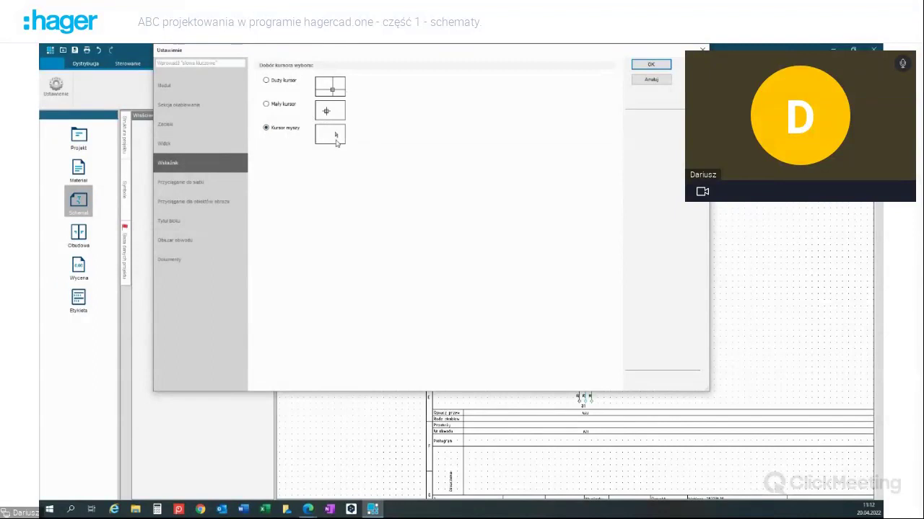
Step: Review the grid snapping settings with their x and y spacing, and the object snapping options
left_click(187, 184)
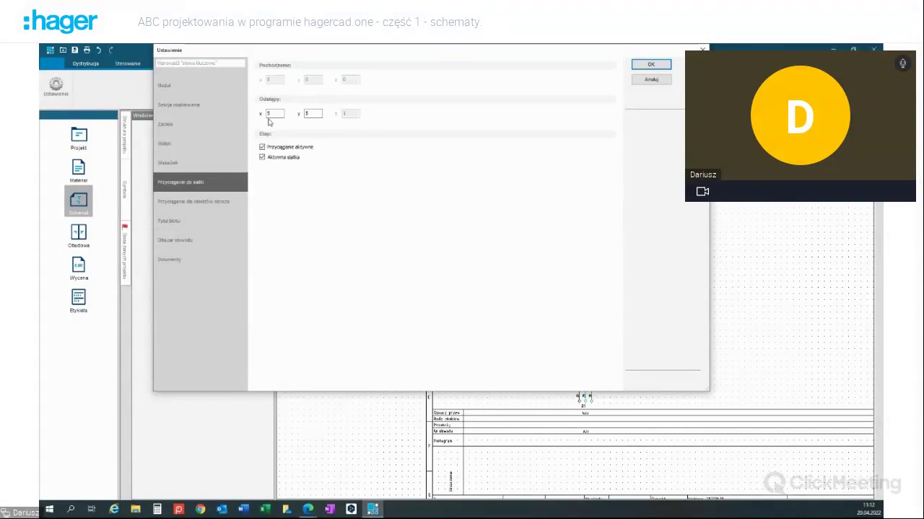
left_click(310, 114)
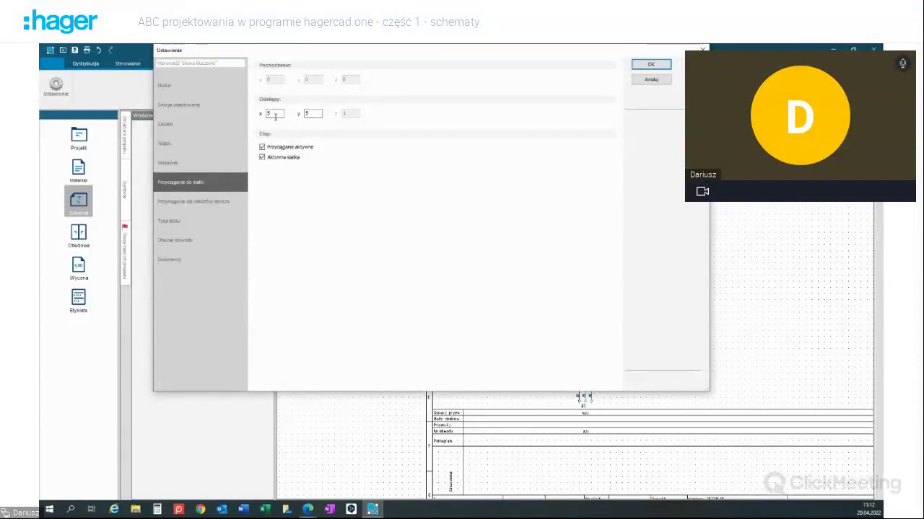
left_click(309, 114)
left_click(307, 114)
left_click(273, 113)
left_click(188, 205)
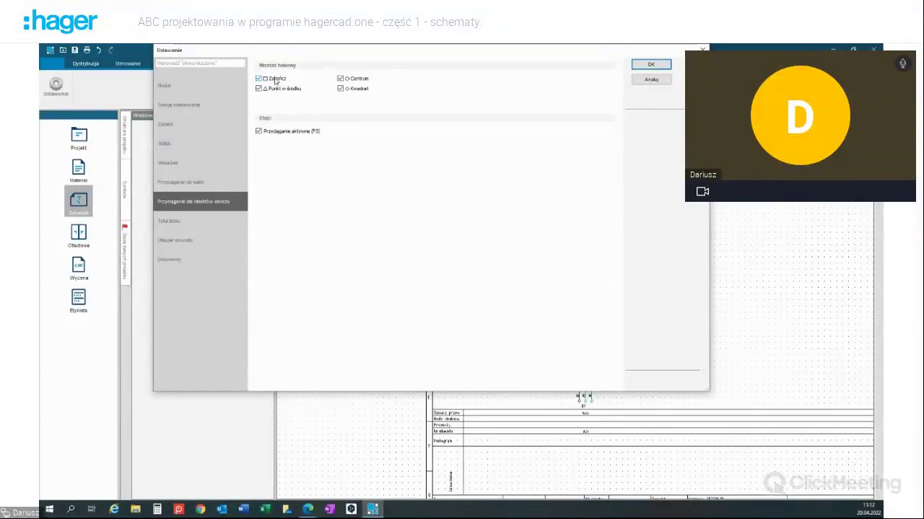
Step: Choose Tabela opisowa A as the diagram title block and apply the settings
left_click(180, 223)
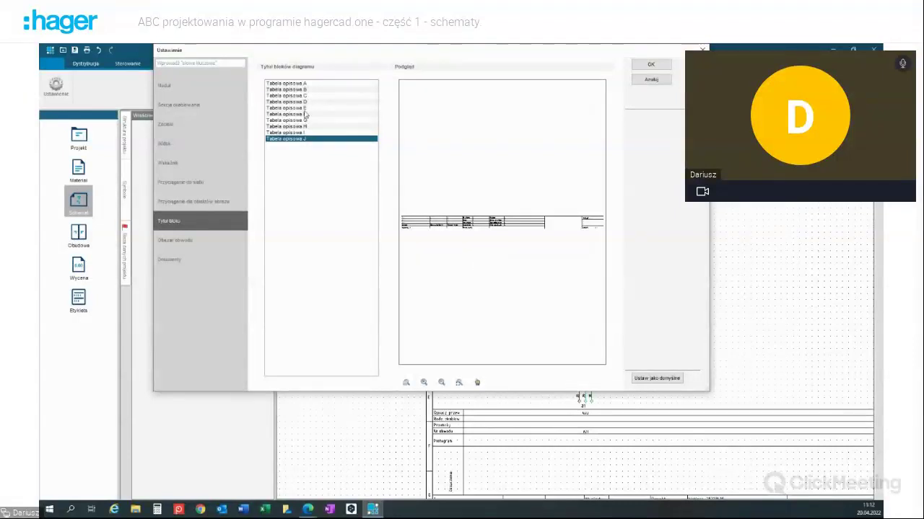
left_click(286, 84)
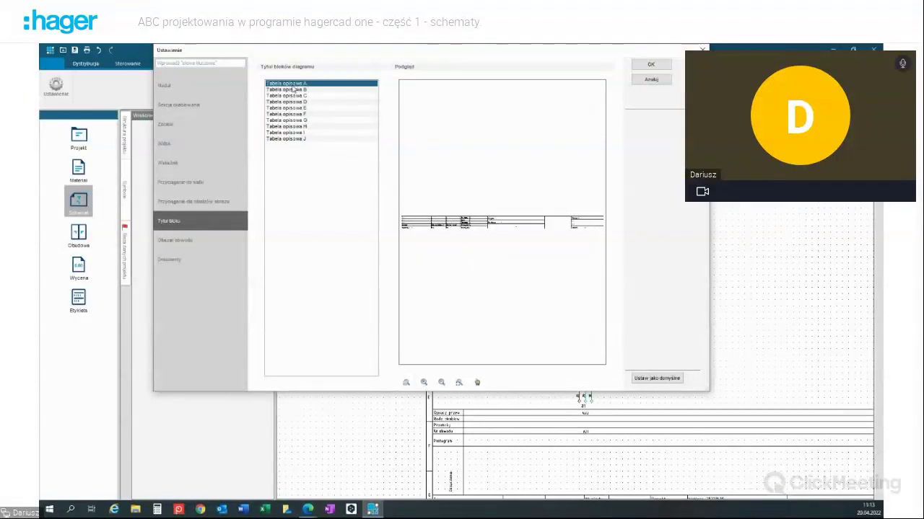
left_click(651, 65)
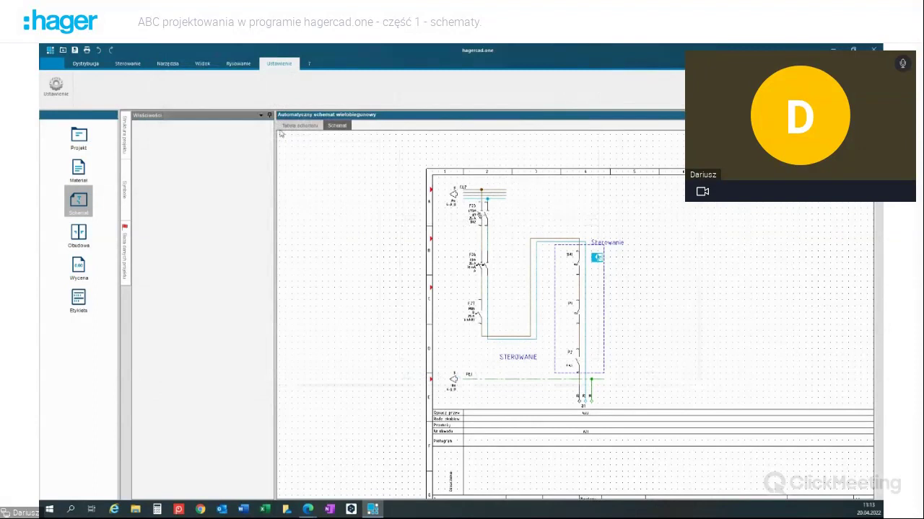
Step: Reopen the program settings, examine the document header templates and page numbering options, and leave without changes
left_click(56, 87)
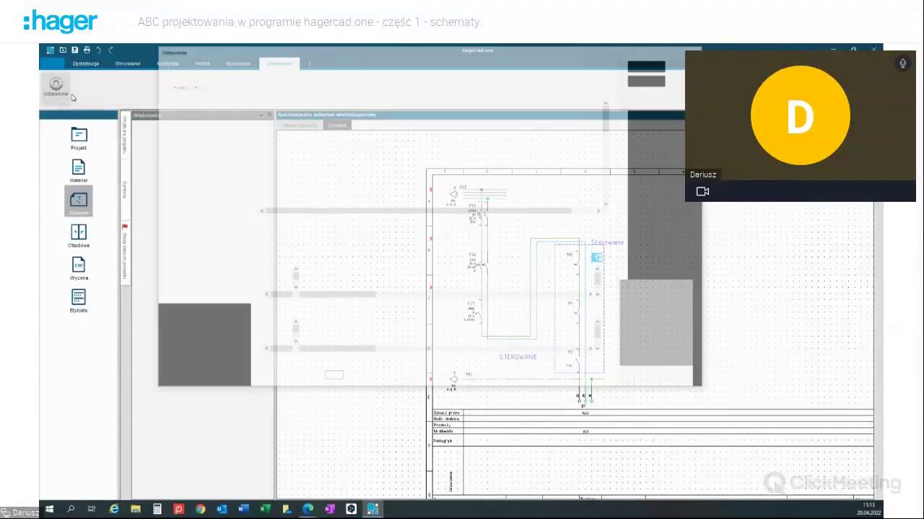
left_click(181, 262)
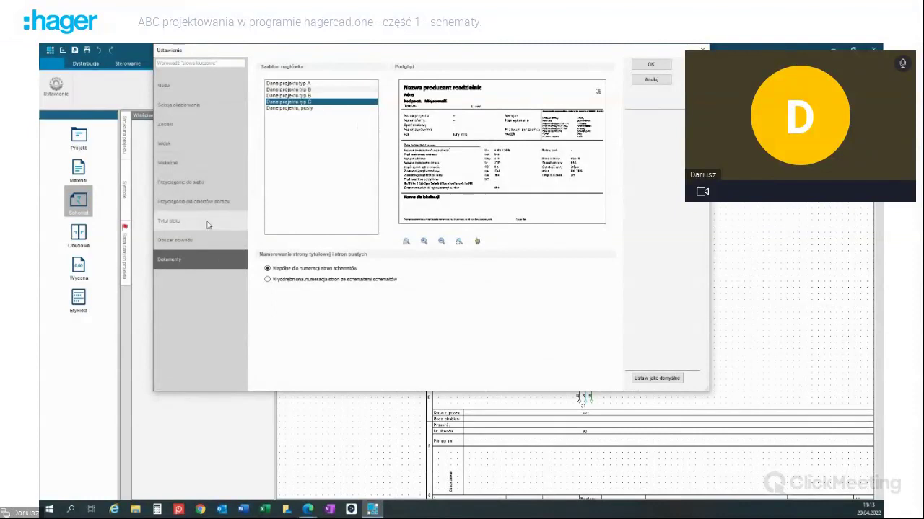
left_click(651, 80)
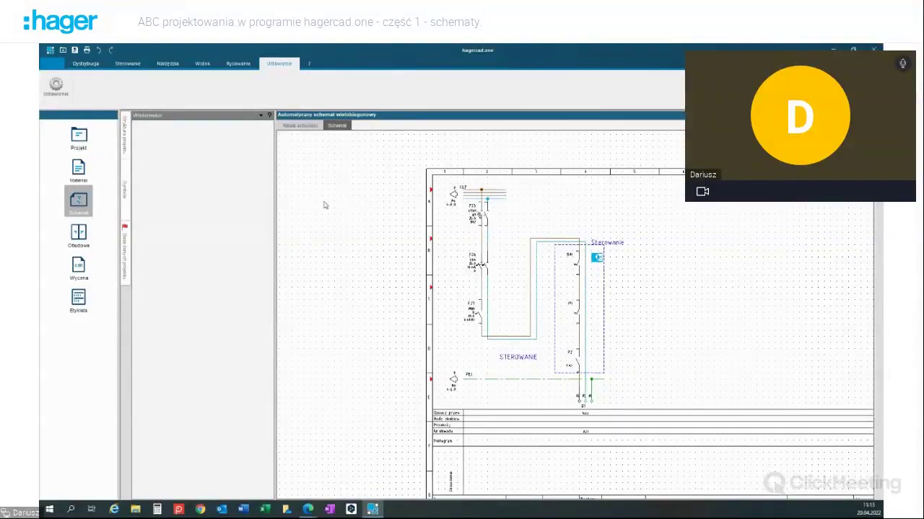
Step: Bring up the fully wired multi-circuit schematic sheet, collapse the properties pane and examine the sheet with the schematic tools available
scroll(375, 237, "down", 3)
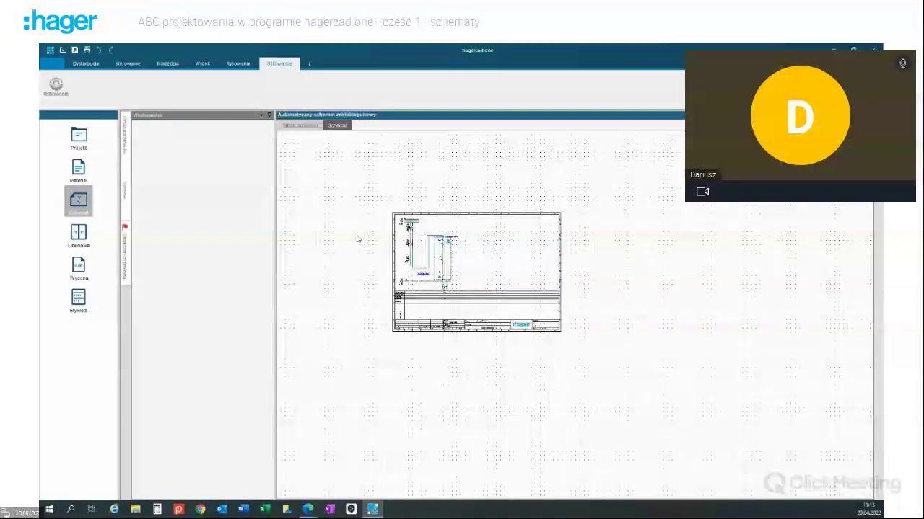
key("Home")
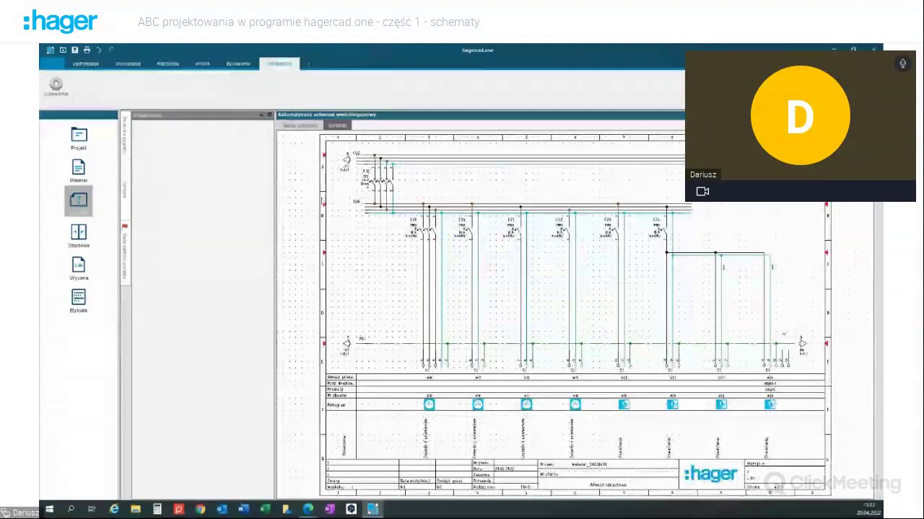
left_click(271, 116)
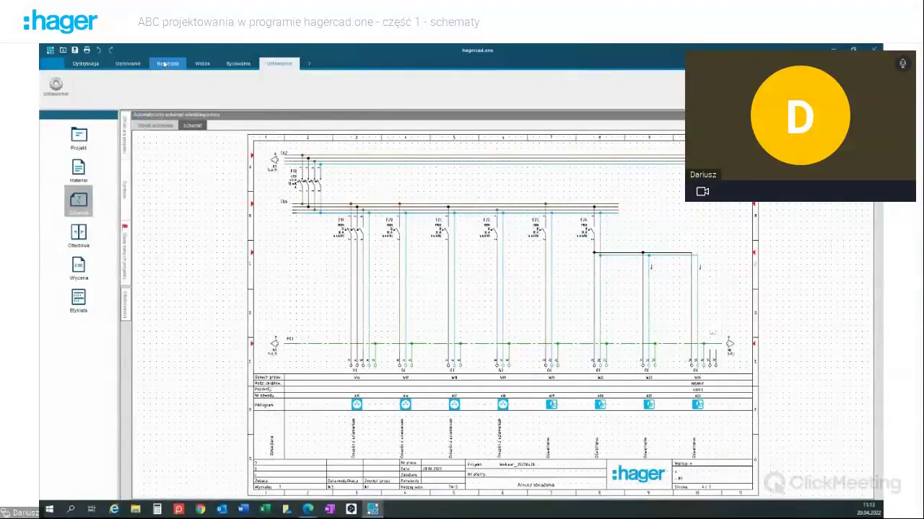
left_click(168, 63)
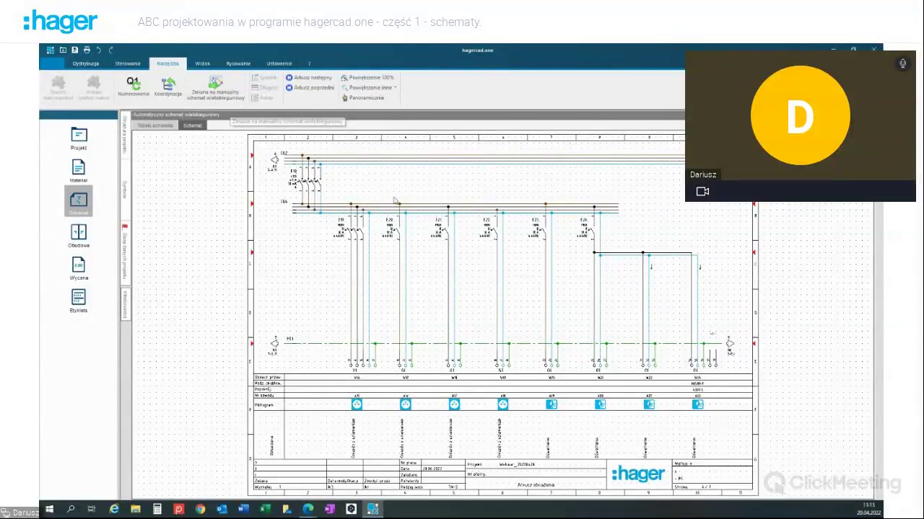
scroll(426, 221, "down", 4)
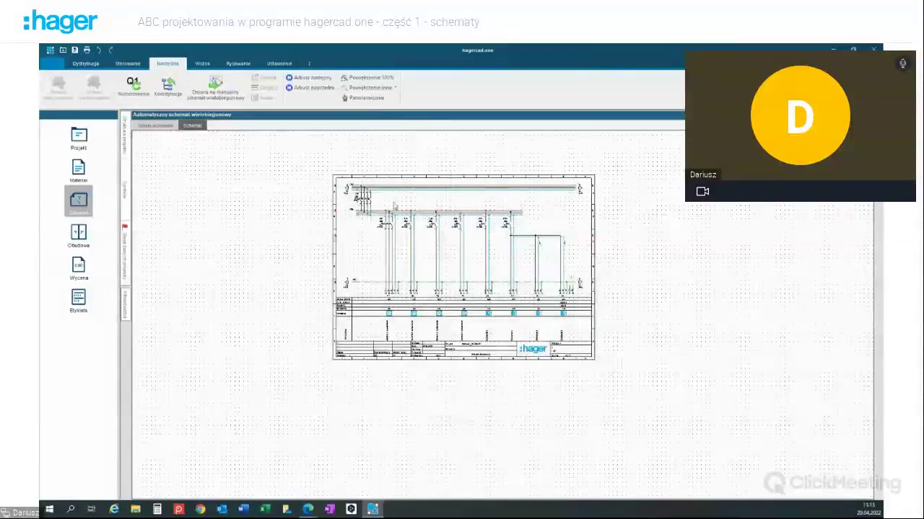
scroll(436, 250, "up", 4)
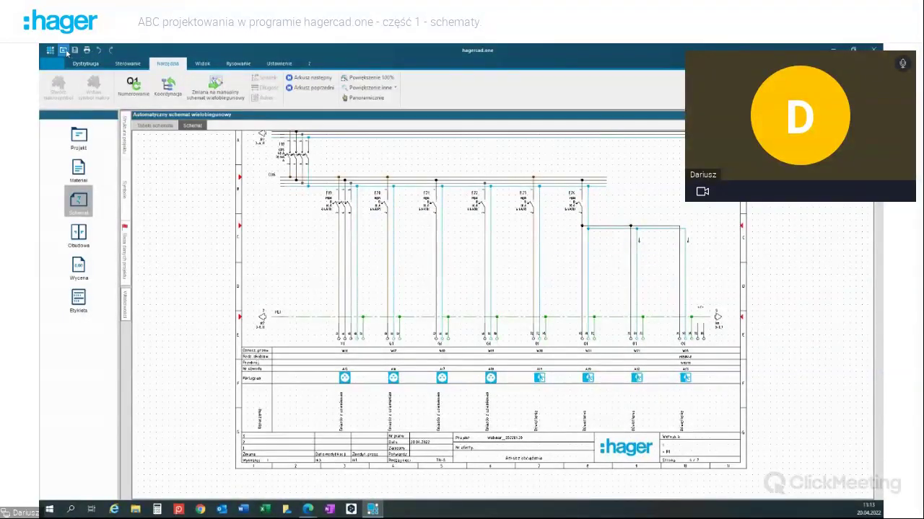
Step: Close the project to return to the project list, completing the terminal assignment for location R1 and saving the project
left_click(63, 50)
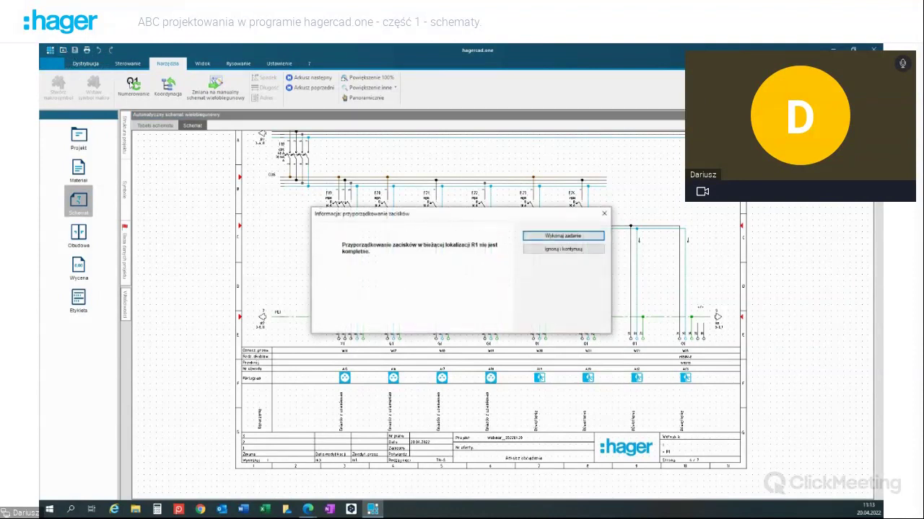
left_click(575, 240)
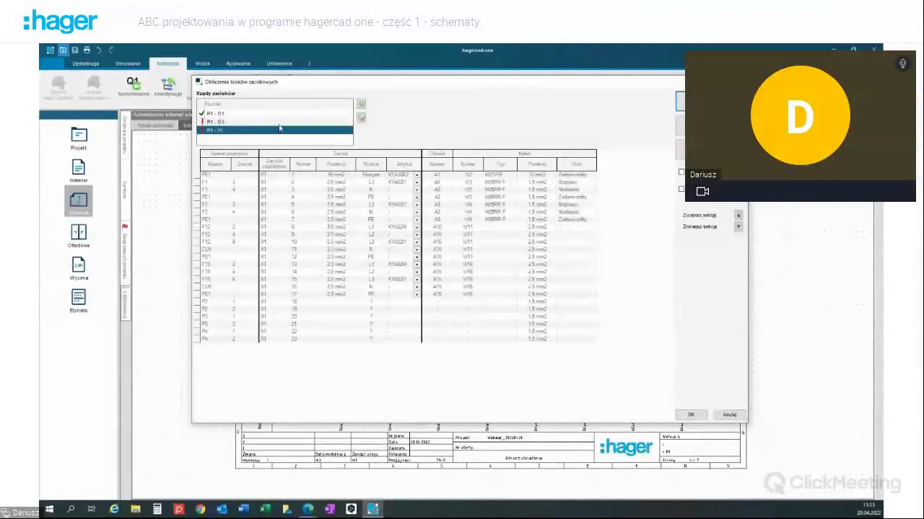
left_click(253, 116)
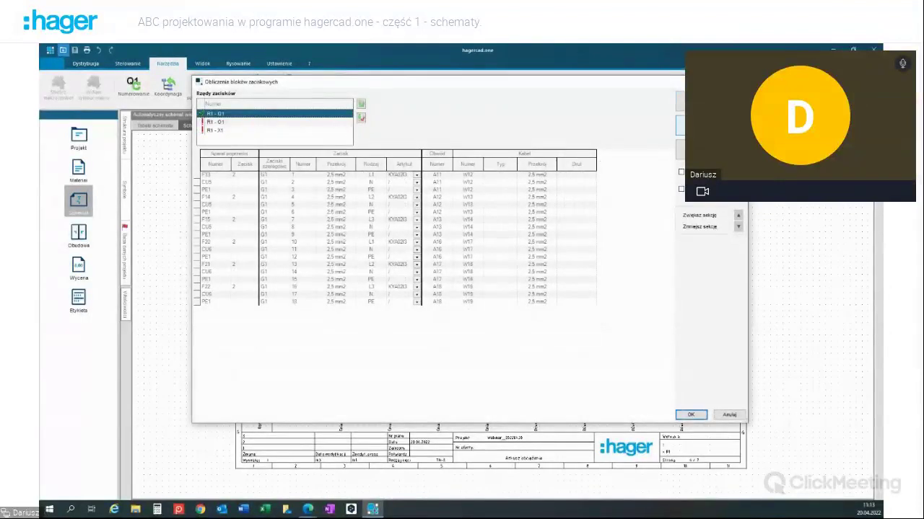
left_click(681, 172)
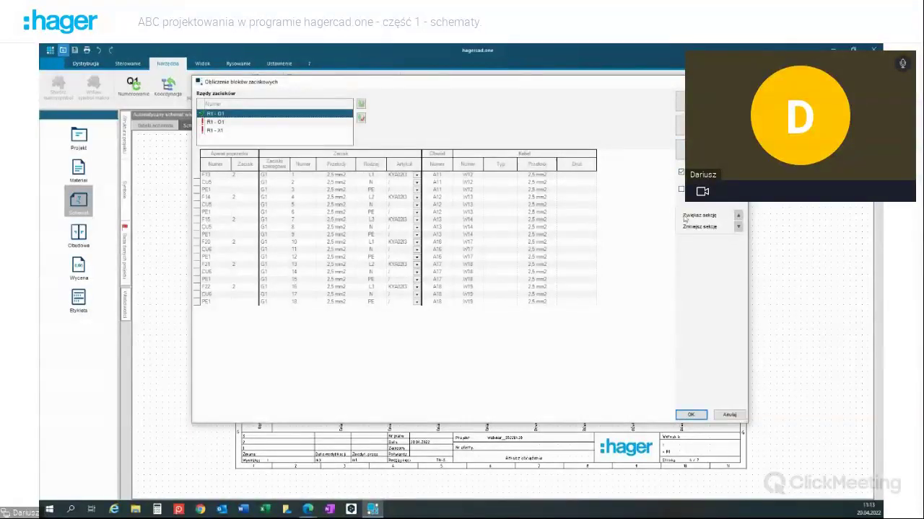
left_click(701, 417)
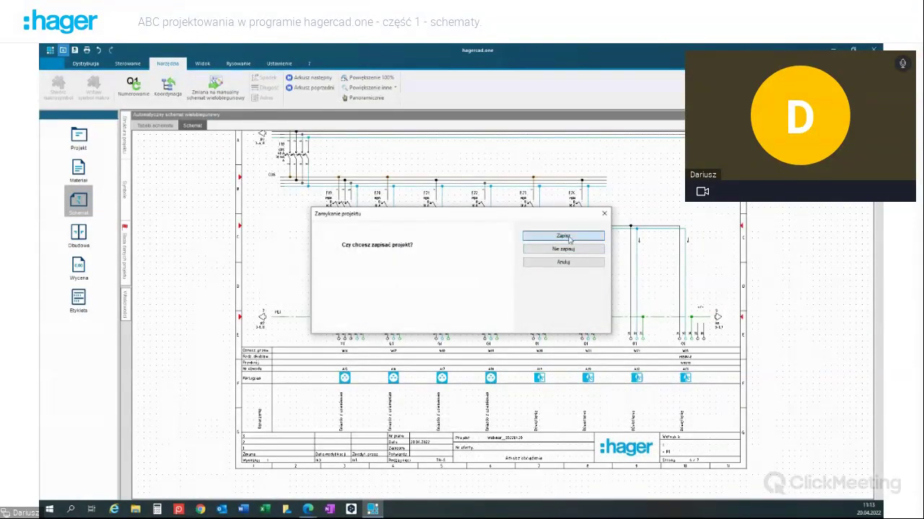
left_click(561, 235)
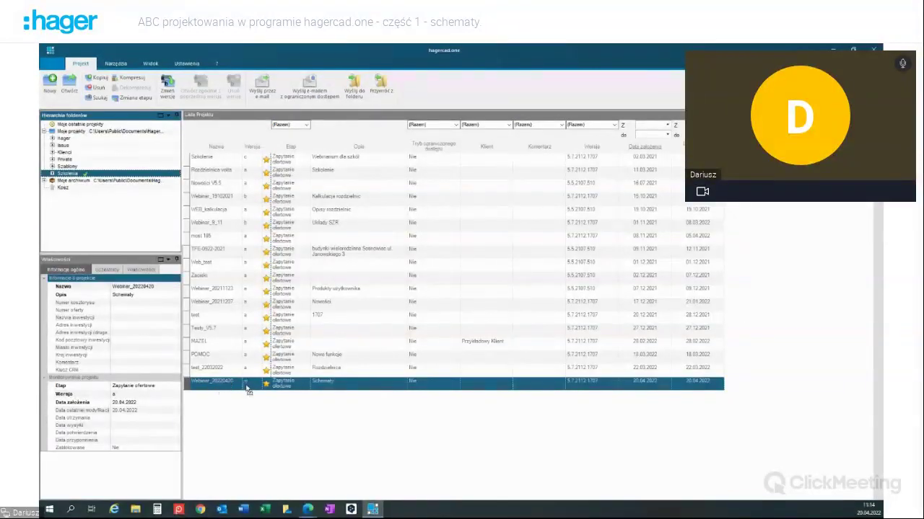
Step: Change the version of project Webinar_20220420 to b and open the project
left_click(169, 86)
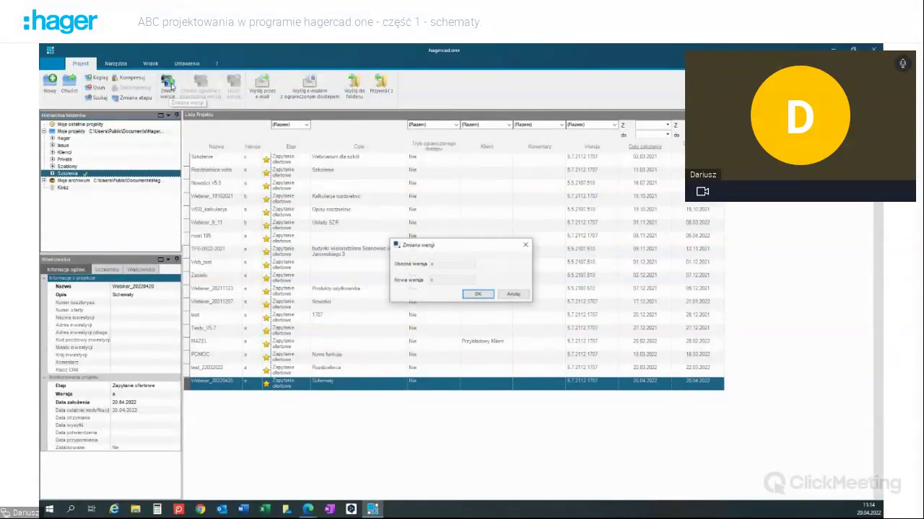
left_click(478, 295)
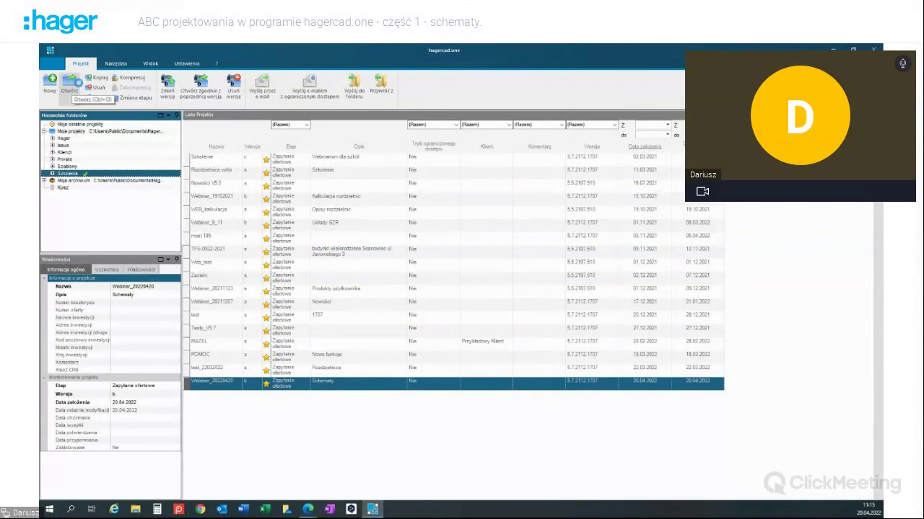
left_click(69, 84)
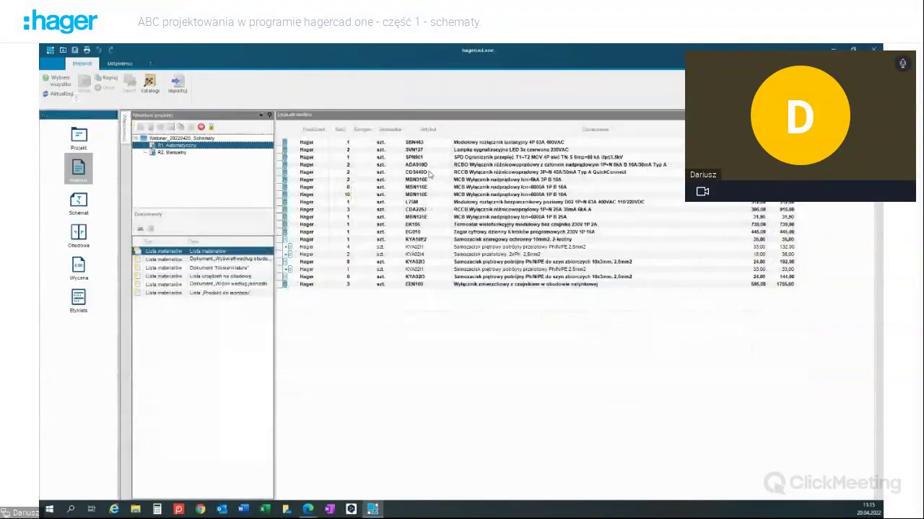
Step: Open the automatic multi-pole schematic and convert it to a manual multi-pole schematic
left_click(114, 190)
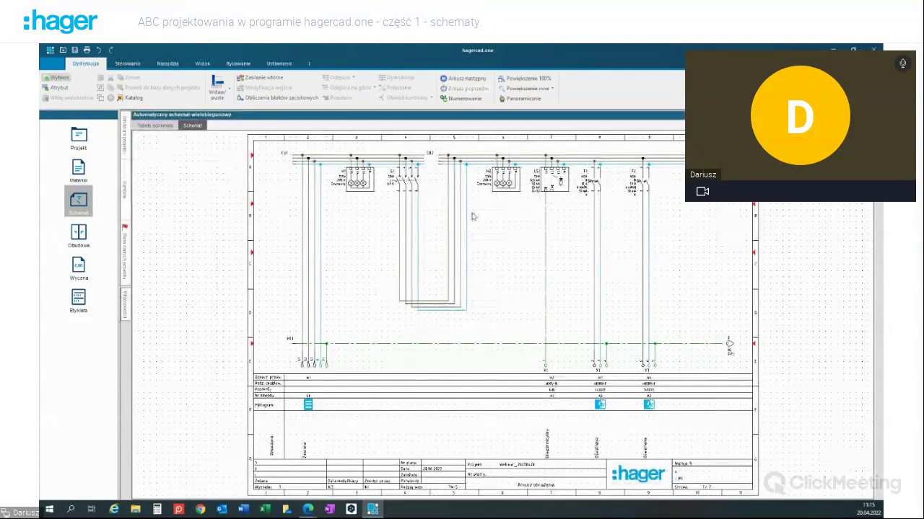
left_click(171, 65)
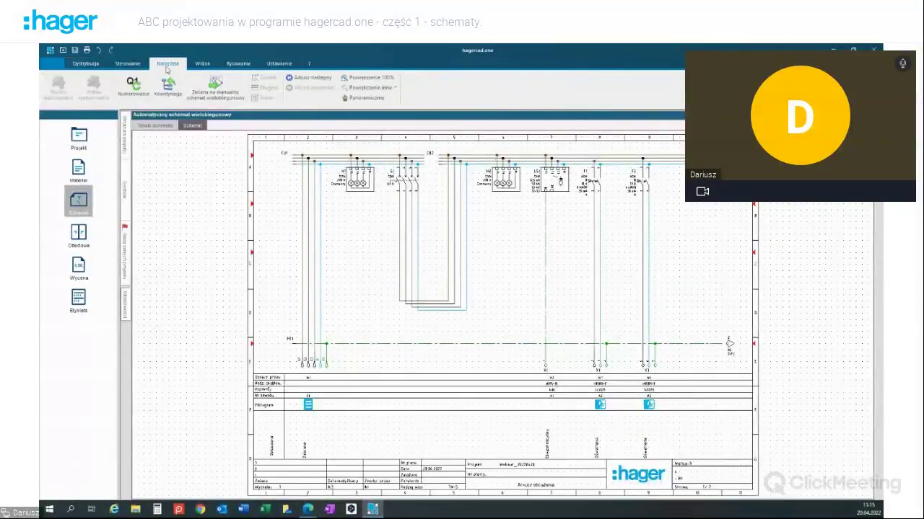
left_click(215, 90)
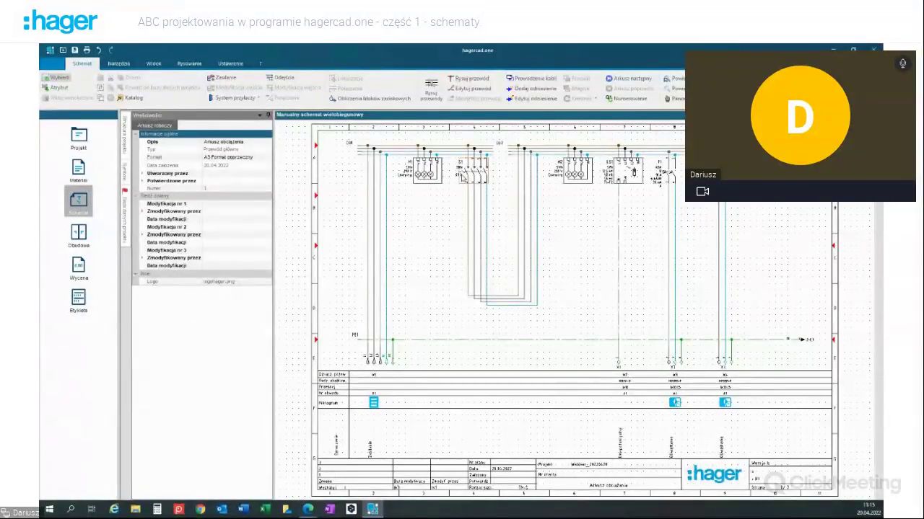
Step: Move lamp H1 down into the free area below the busbars and place switch S1 on the incoming supply wires
left_click(426, 178)
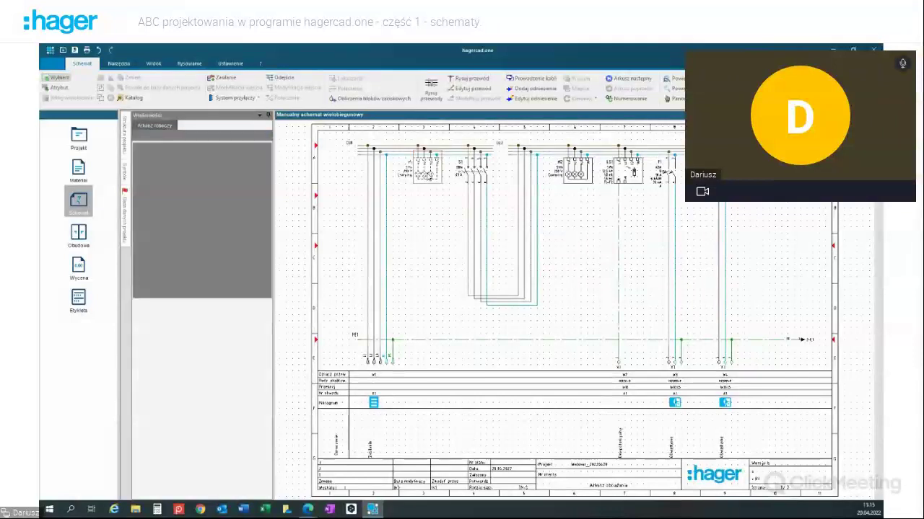
left_click_drag(427, 179, 422, 233)
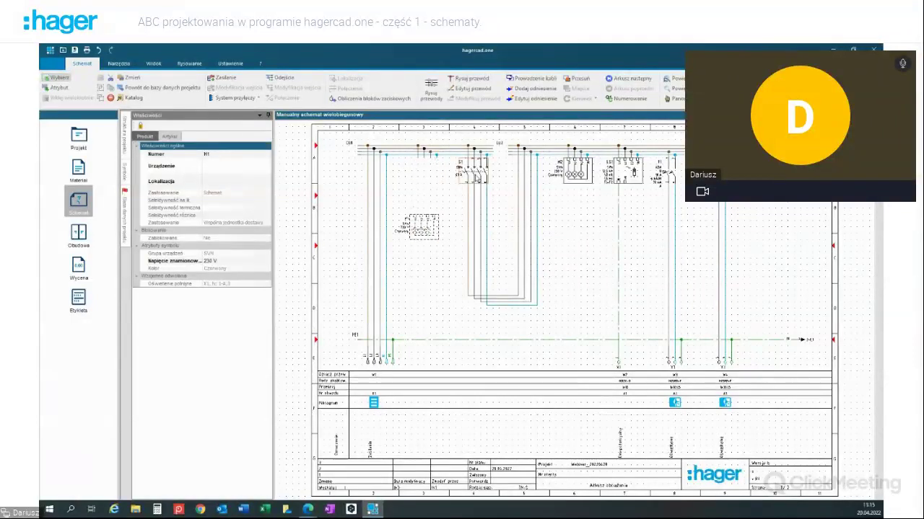
left_click(478, 178)
left_click_drag(478, 179, 376, 178)
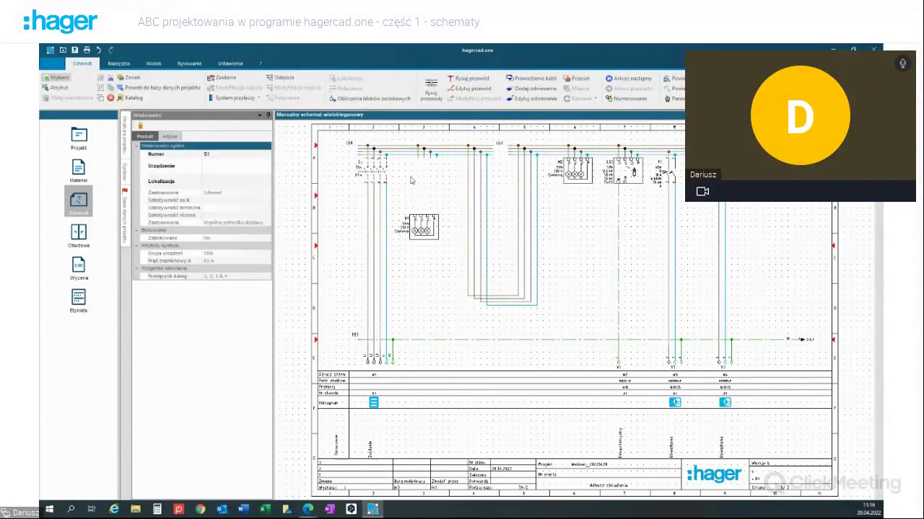
left_click(408, 179)
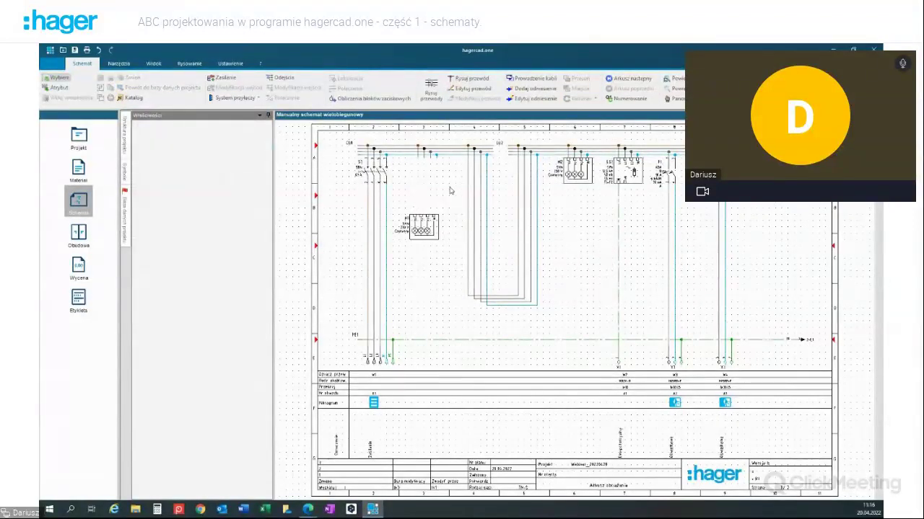
Step: Draw the four wires connecting lamp H1 to the supply conductors just below switch S1
left_click(431, 88)
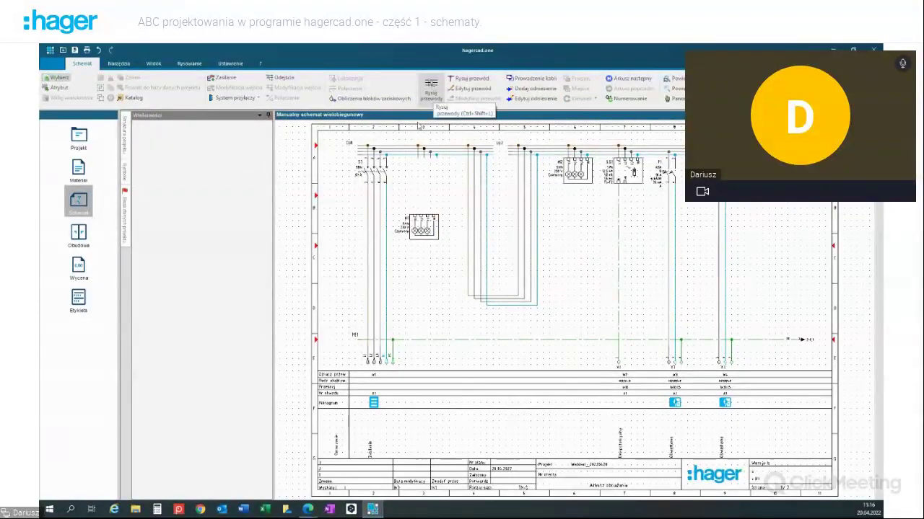
left_click(414, 213)
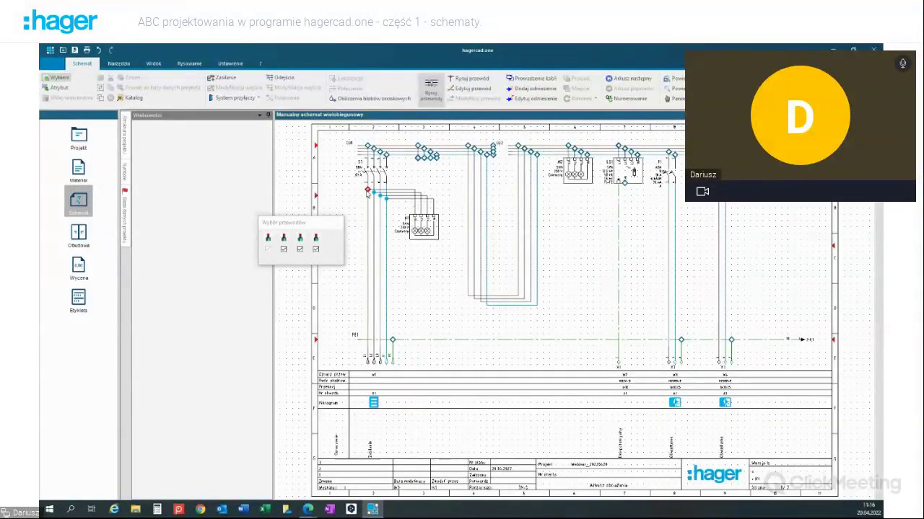
left_click(369, 193)
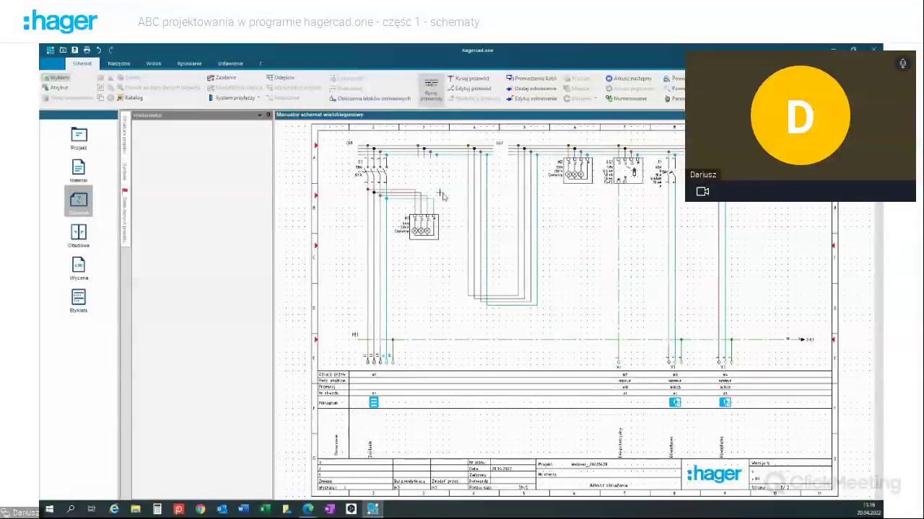
key("Escape")
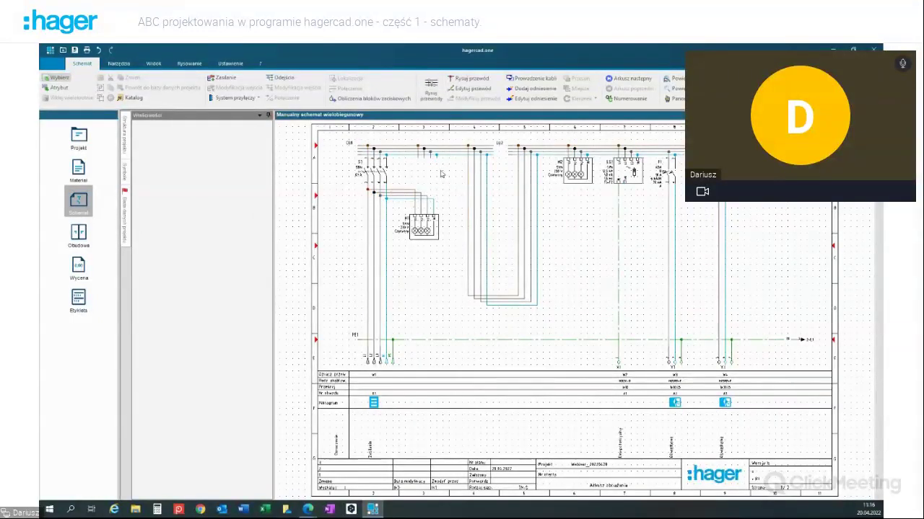
Step: Delete the leftover wire stubs at H1's former position and the U-shaped wires linking the two busbar sections
left_click_drag(445, 166, 414, 160)
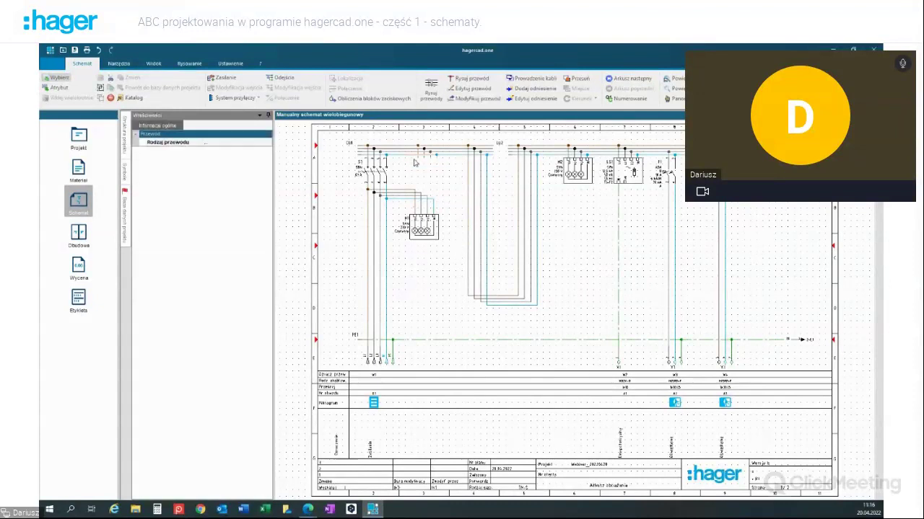
left_click(414, 163)
left_click_drag(567, 304, 453, 267)
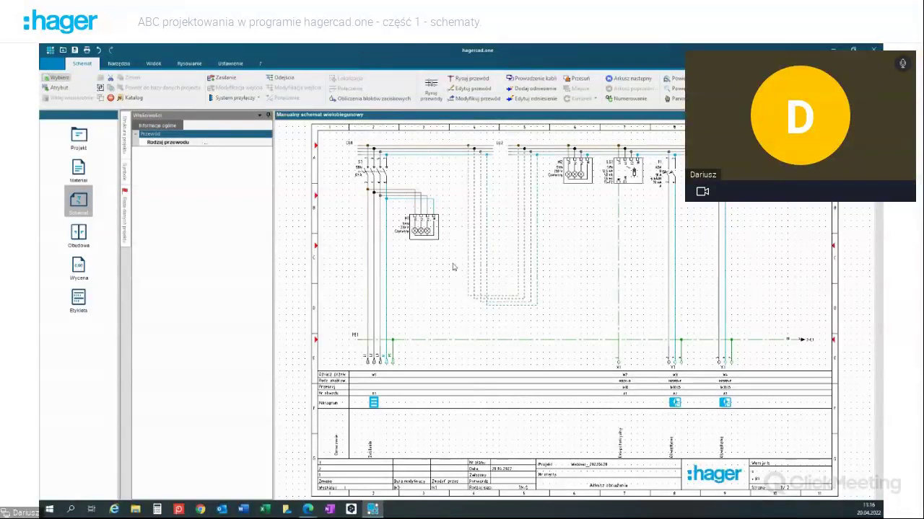
key("Delete")
Step: Join the left busbar section directly to busbar section CU2 with wires L1, L2, L3 and N
left_click(431, 88)
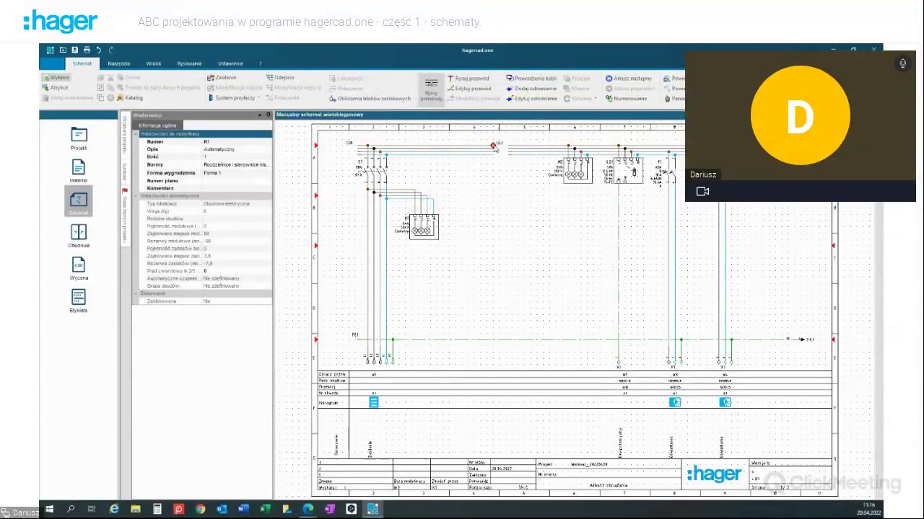
left_click(493, 147)
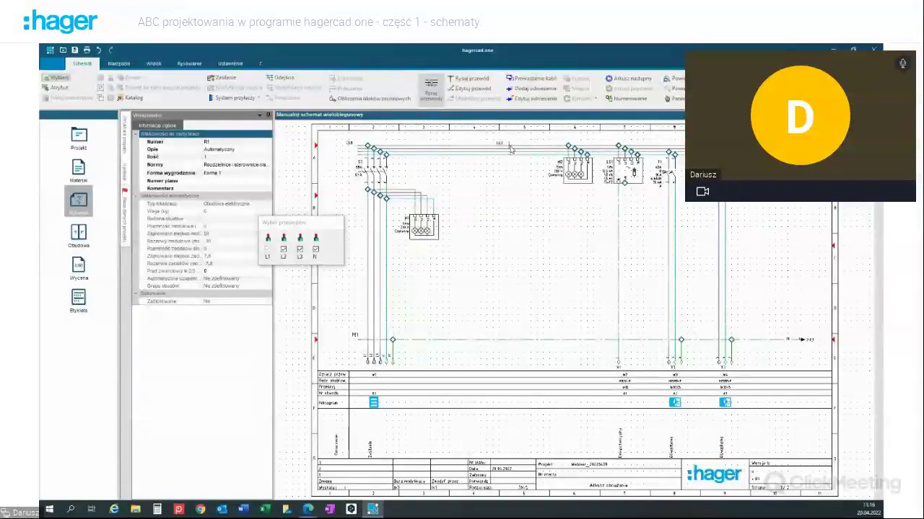
left_click(515, 150)
key("Escape")
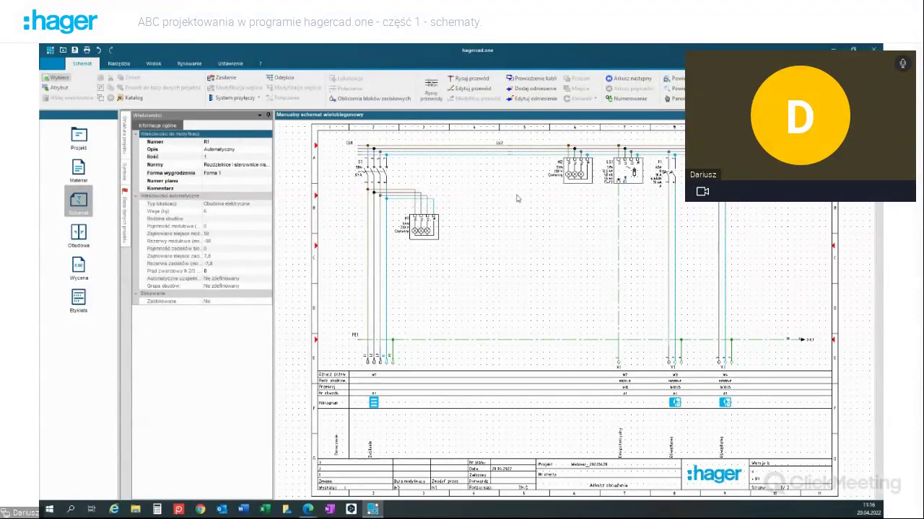
Step: Draw a single wire from the PE terminal of surge arrester LS1 down to the horizontal PE line
scroll(504, 222, "down", 2)
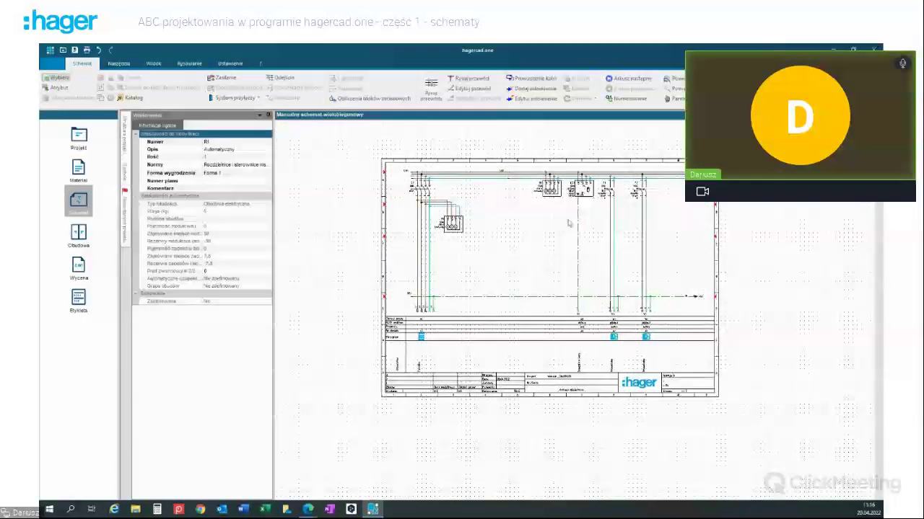
left_click(471, 78)
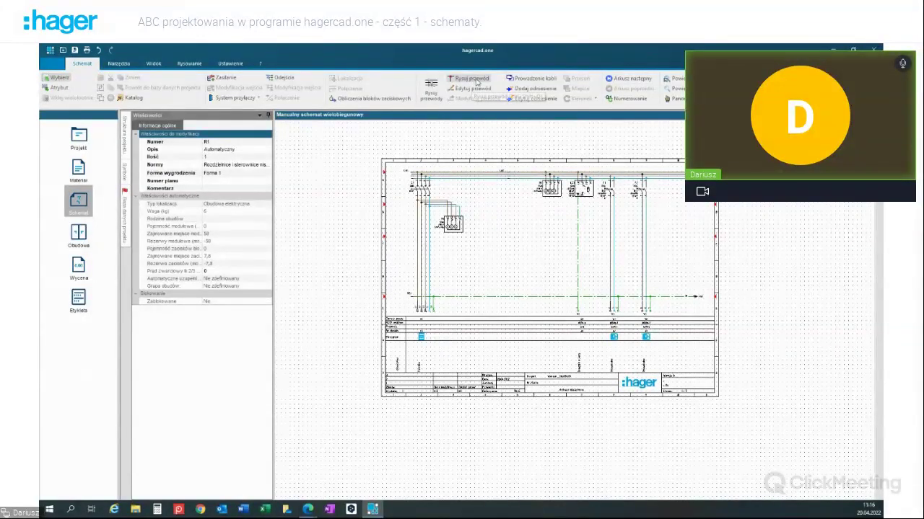
scroll(585, 206, "up", 3)
left_click(585, 195)
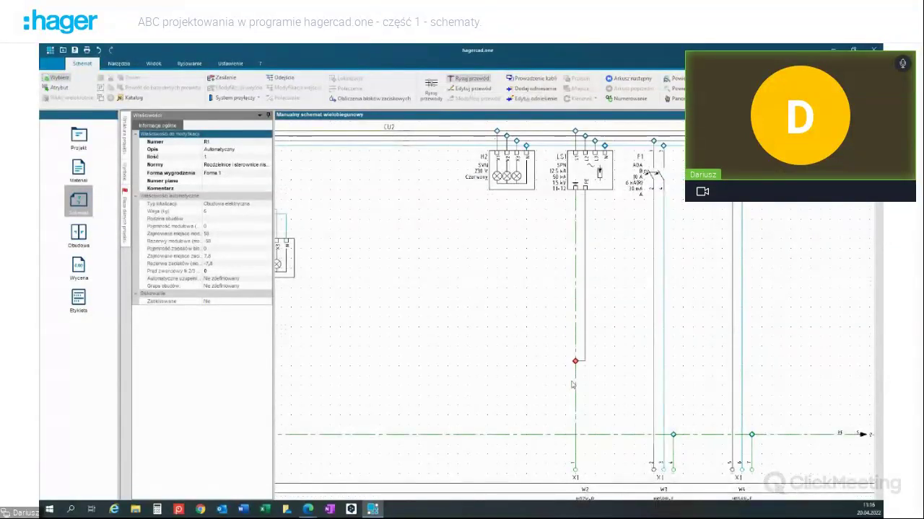
left_click(585, 435)
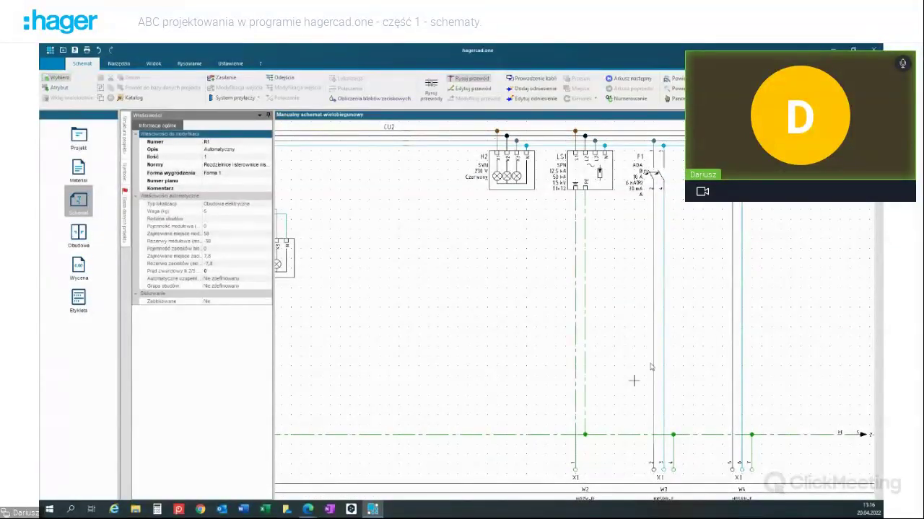
Step: Insert a 4-pole connection system on the busbars between the supply wires and the CU2 label
scroll(542, 303, "down", 5)
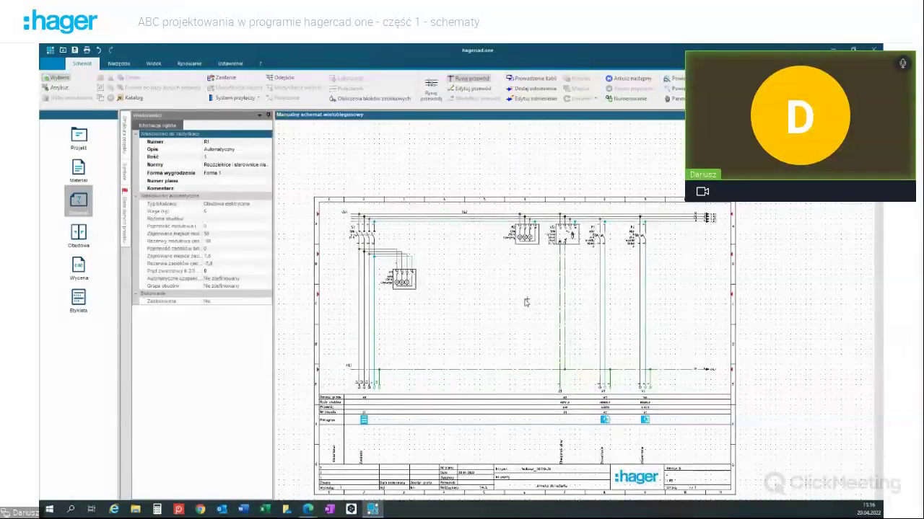
scroll(529, 301, "down", 2)
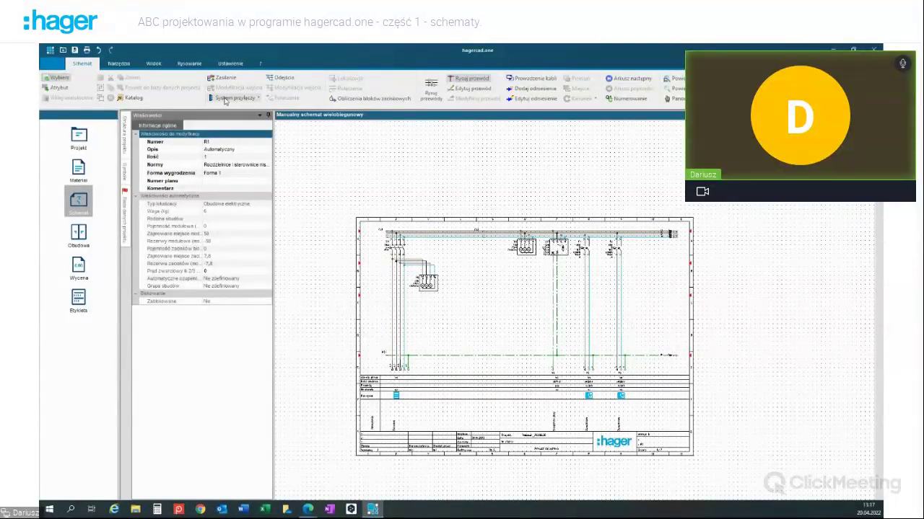
left_click(225, 99)
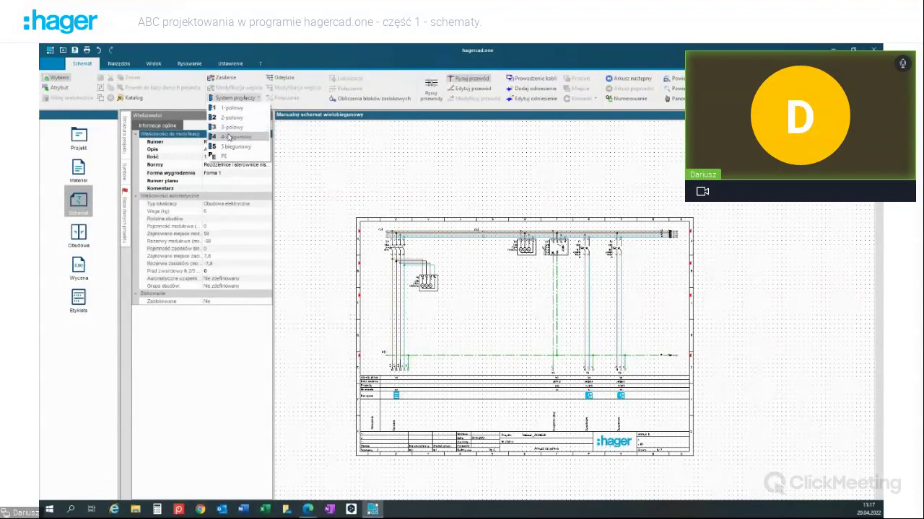
left_click(229, 137)
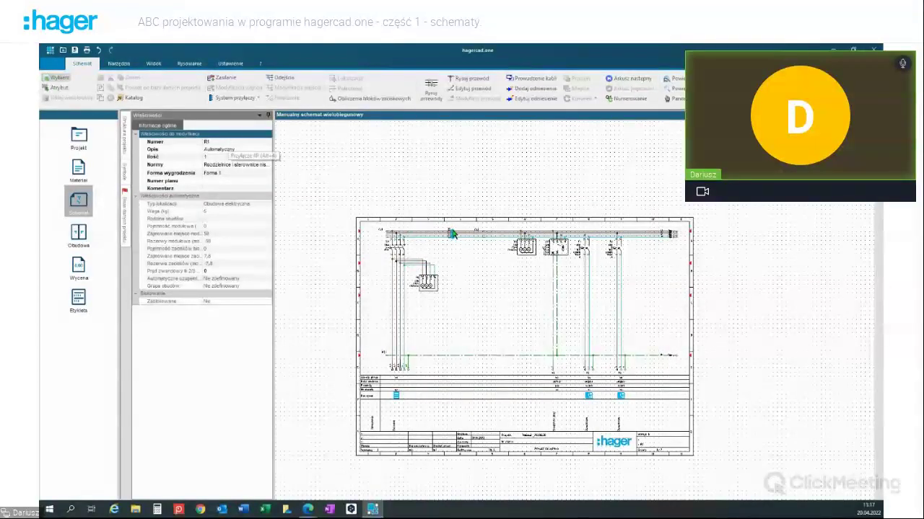
scroll(449, 241, "up", 3)
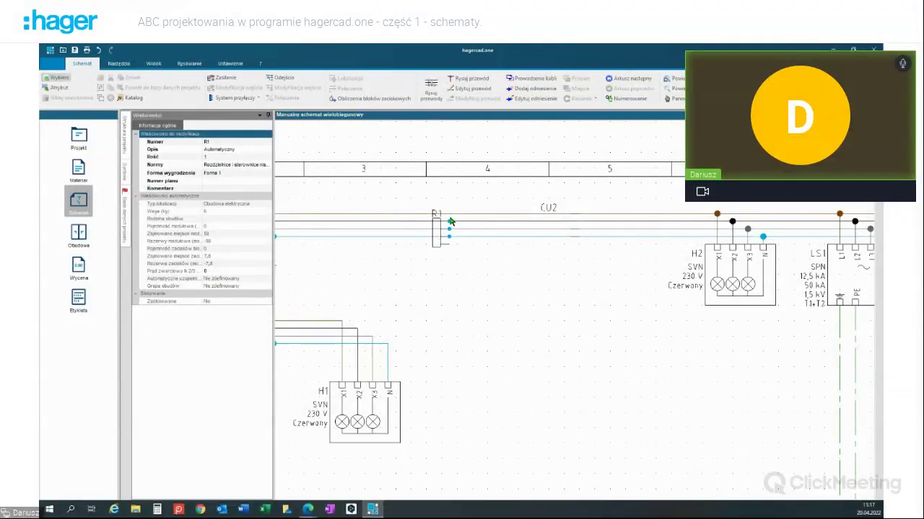
left_click(448, 219)
scroll(494, 277, "down", 5)
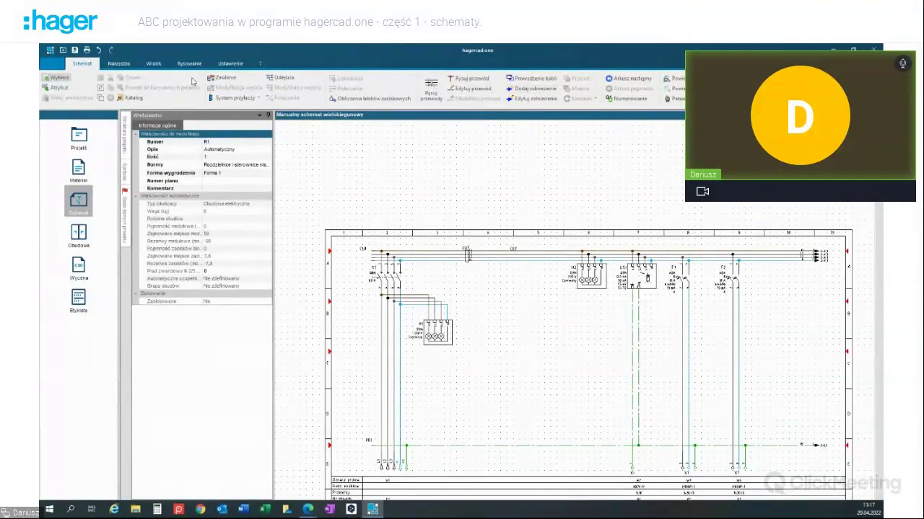
Step: Examine the manual schematic's tools for circuit calculation, grid and view options, and drawing
left_click(119, 64)
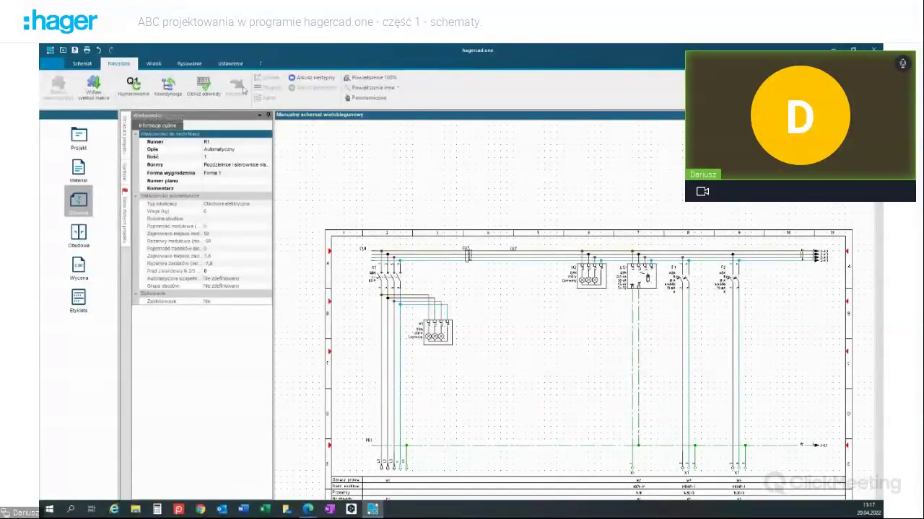
left_click(211, 85)
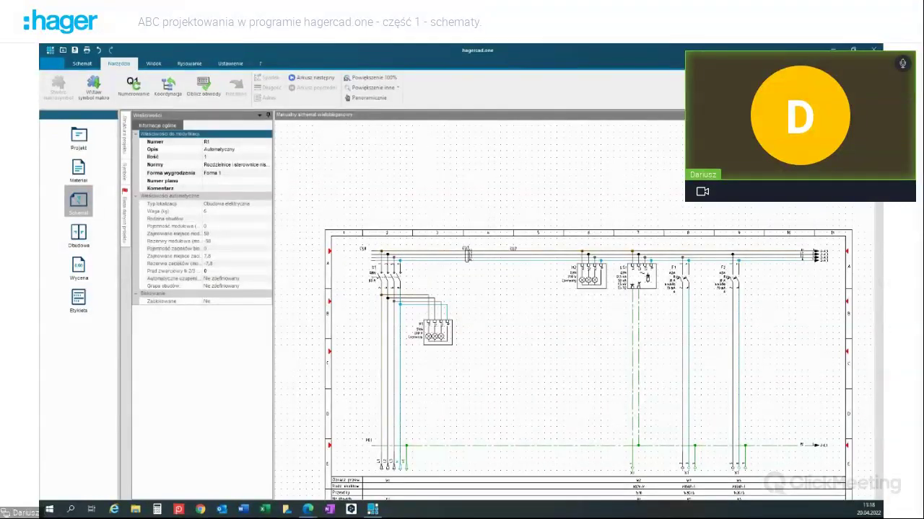
left_click(155, 65)
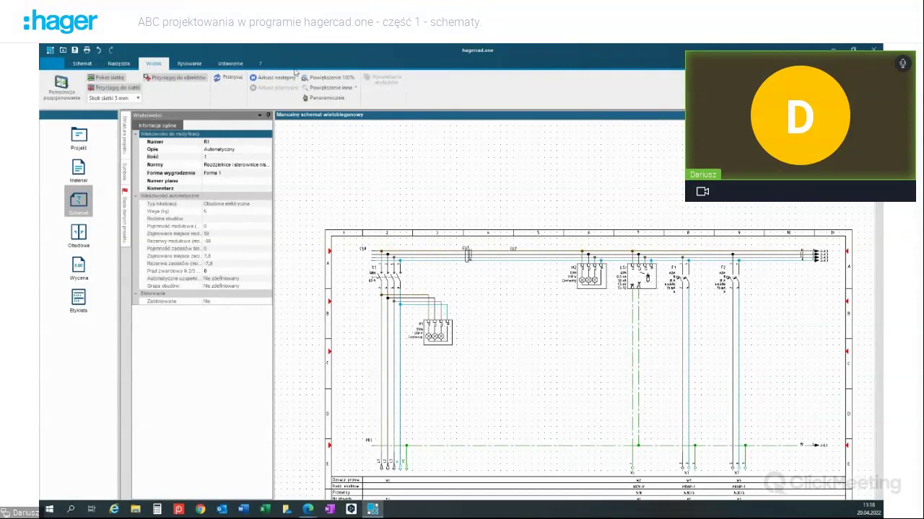
left_click(190, 64)
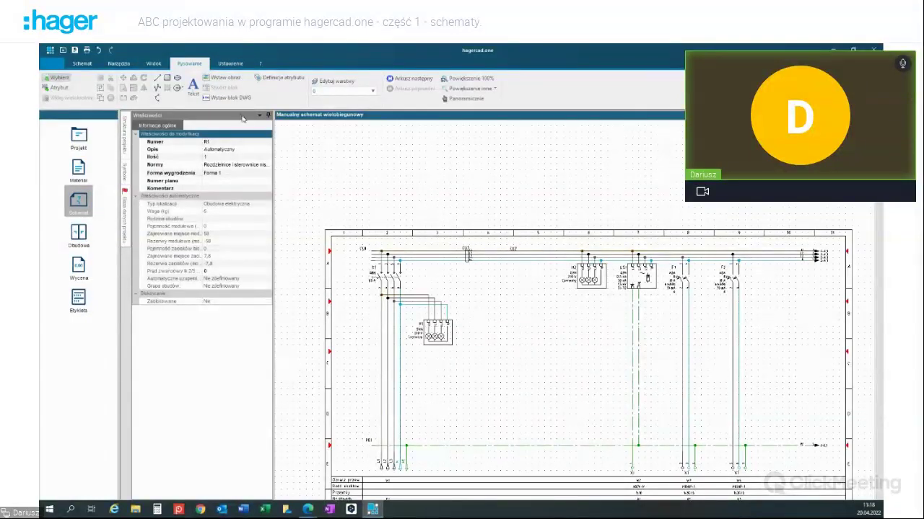
scroll(364, 184, "down", 2)
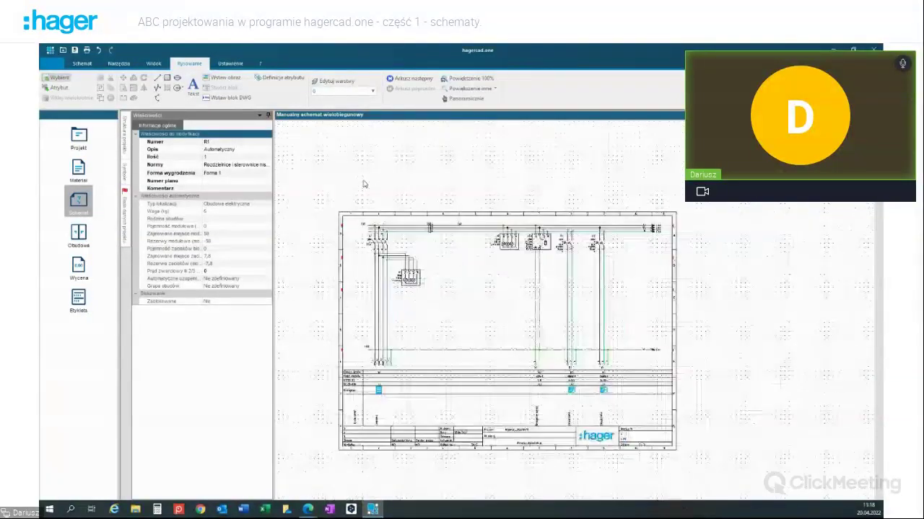
scroll(364, 184, "down", 1)
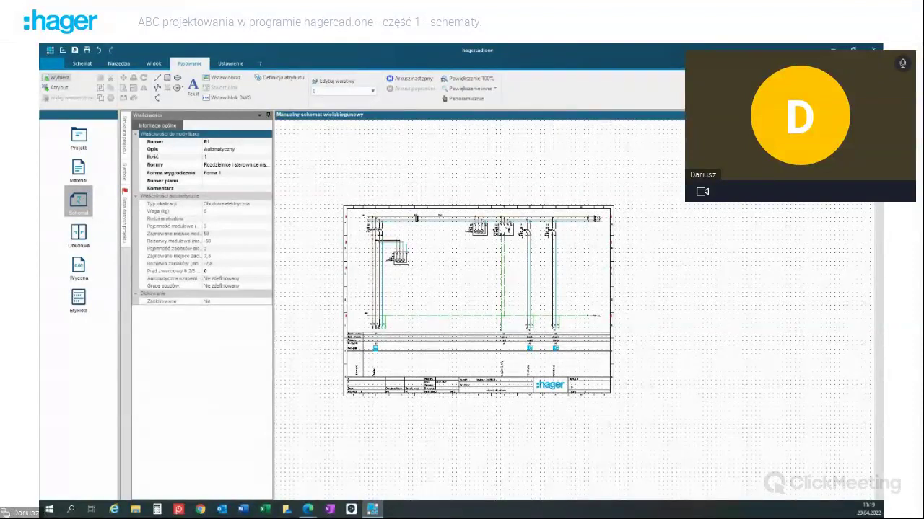
Step: Open the product catalogues beside the schematic and undock them as a floating window over the sheet
left_click(877, 130)
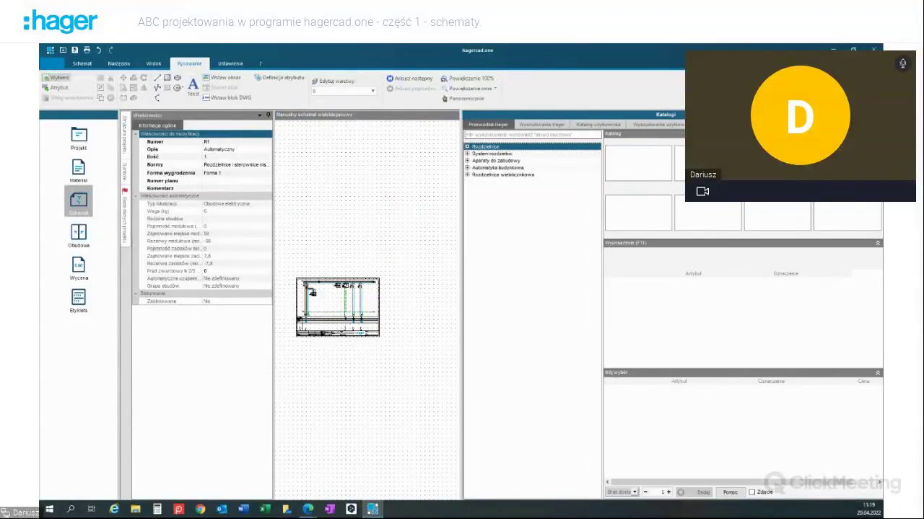
mouse_move(574, 114)
left_mouse_down()
mouse_move(575, 141)
mouse_move(145, 216)
left_mouse_up()
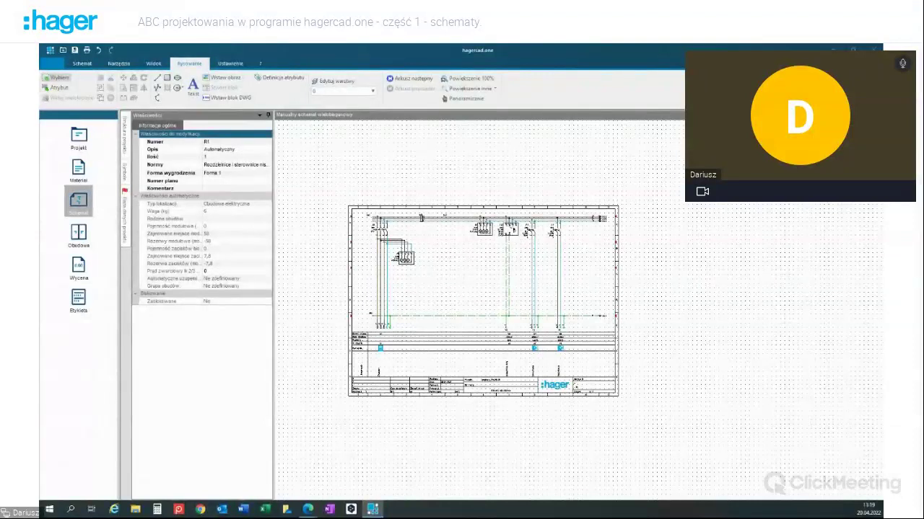
left_click_drag(124, 217, 518, 123)
left_click_drag(505, 121, 482, 118)
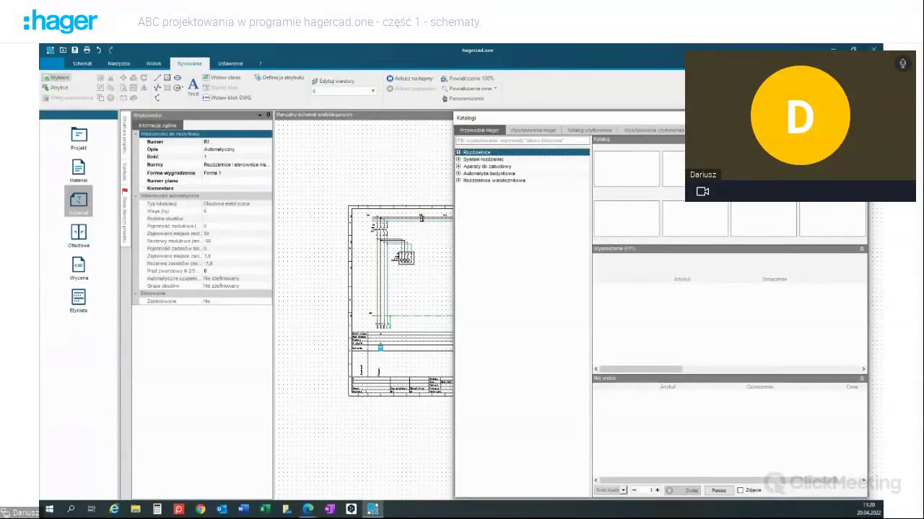
Step: Dock the floating catalogues window beside the schematic, close it, and enlarge the view of the manual sheet
left_click_drag(483, 117, 513, 119)
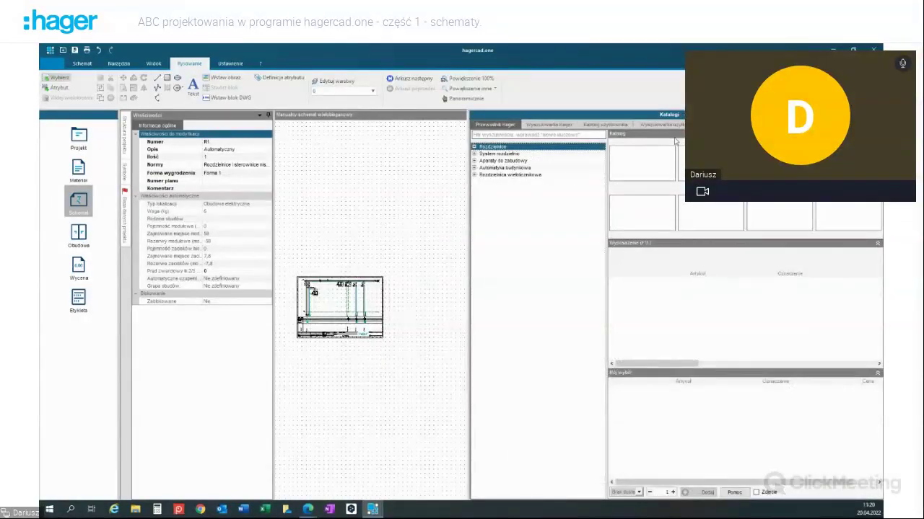
left_click(386, 221)
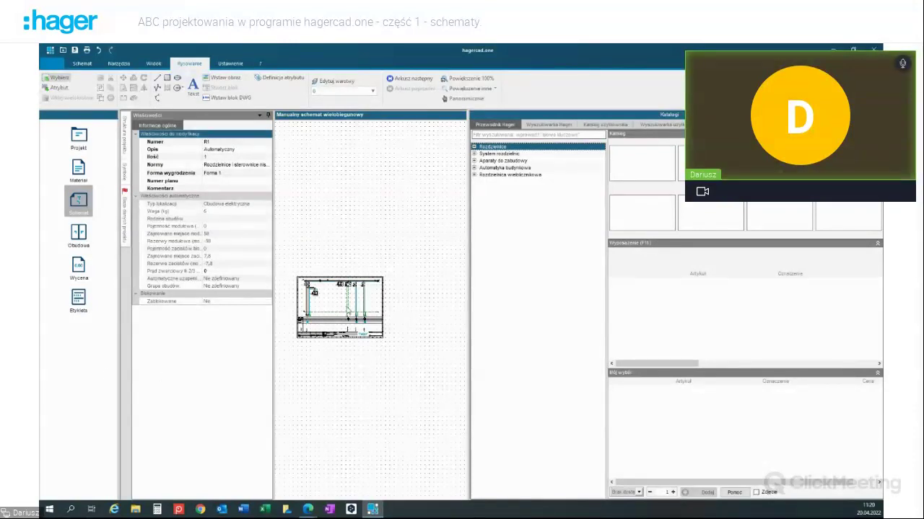
left_click(344, 304)
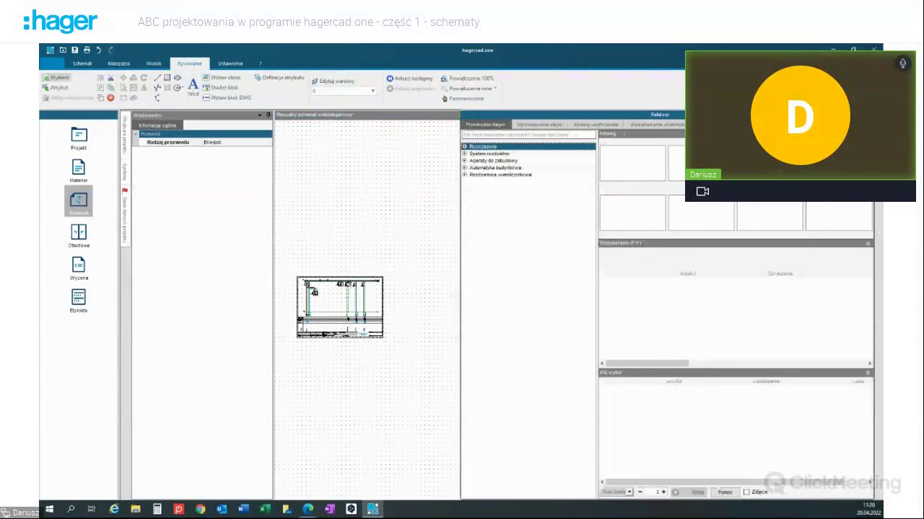
scroll(476, 273, "up", 3)
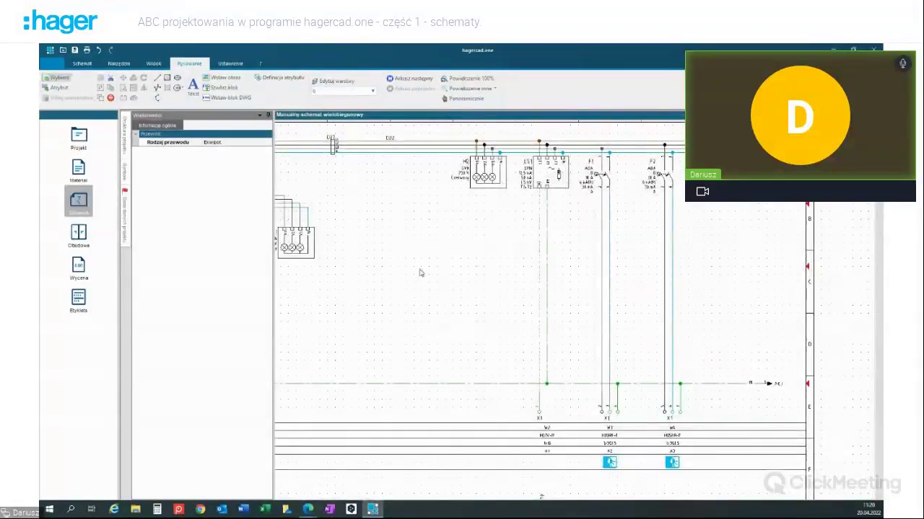
Step: Collapse the properties panel and examine the first two sheets of the manual multi-pole schematic
scroll(419, 270, "up", 3)
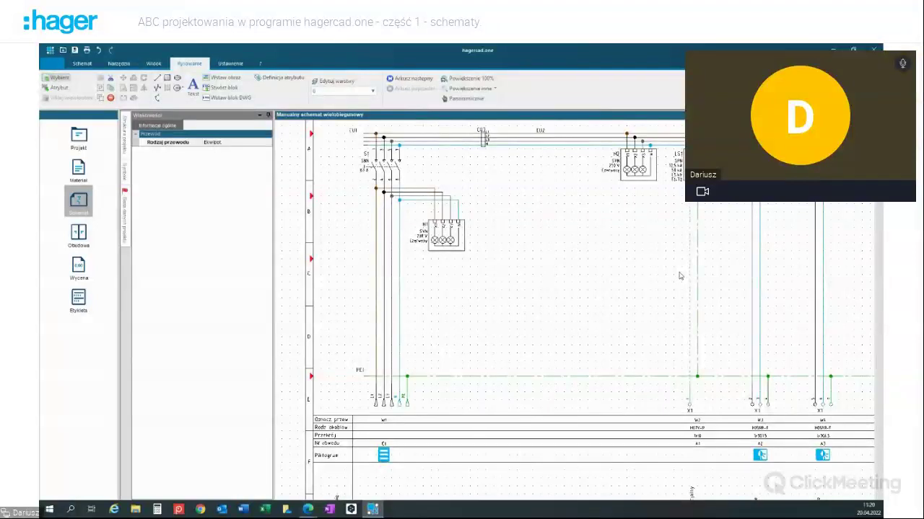
scroll(607, 254, "right", 3, "shift")
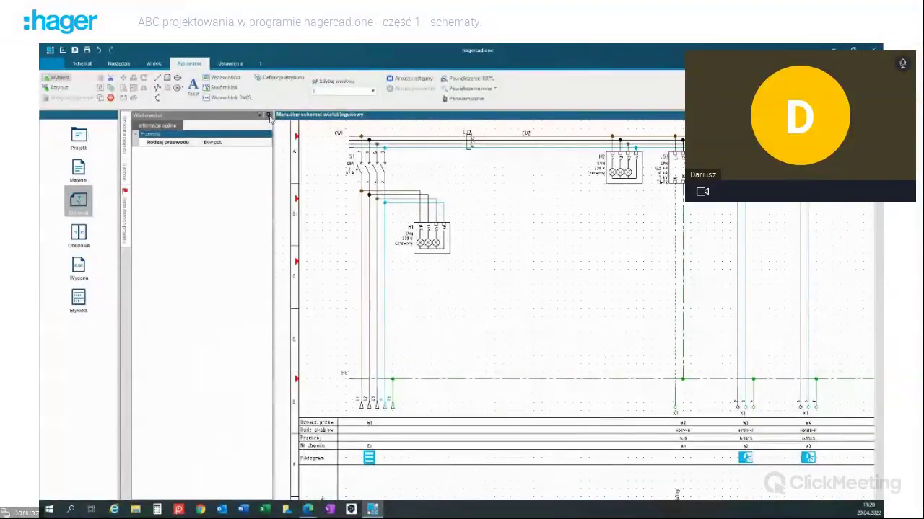
scroll(512, 233, "right", 4, "shift")
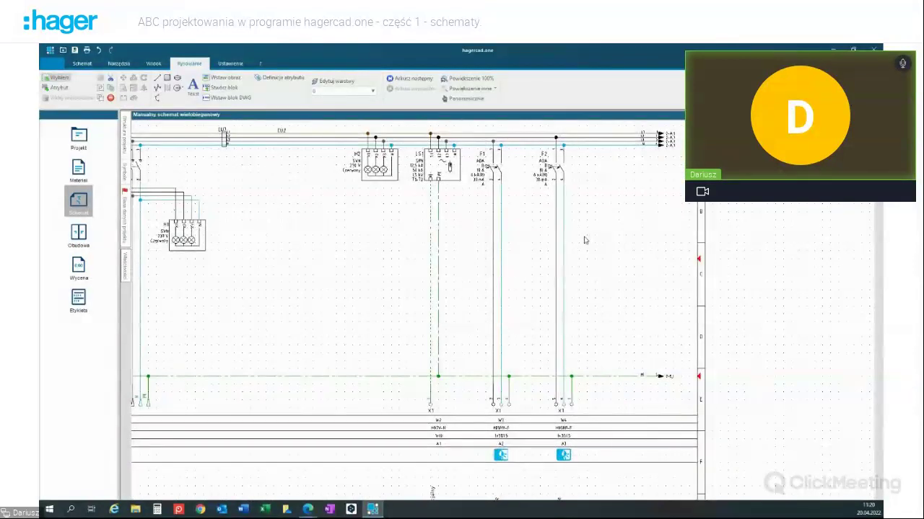
key("Page_Down")
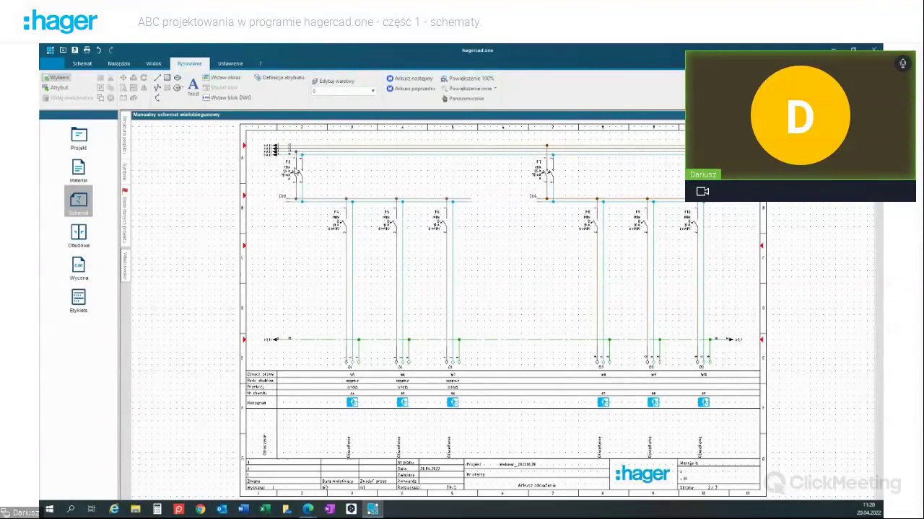
scroll(288, 181, "up", 1)
Step: Review the material list for location R1, ignoring the incomplete terminal assignment, and return to the schematic
left_click(78, 170)
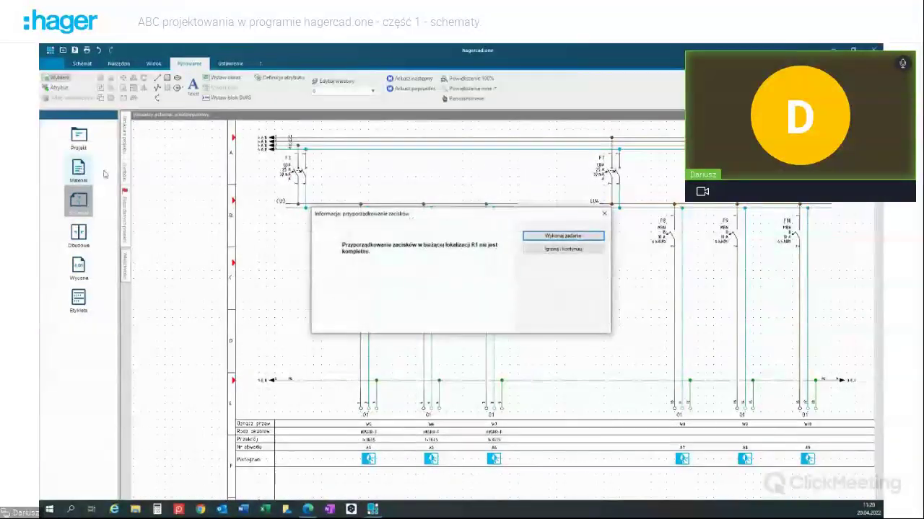
left_click(546, 249)
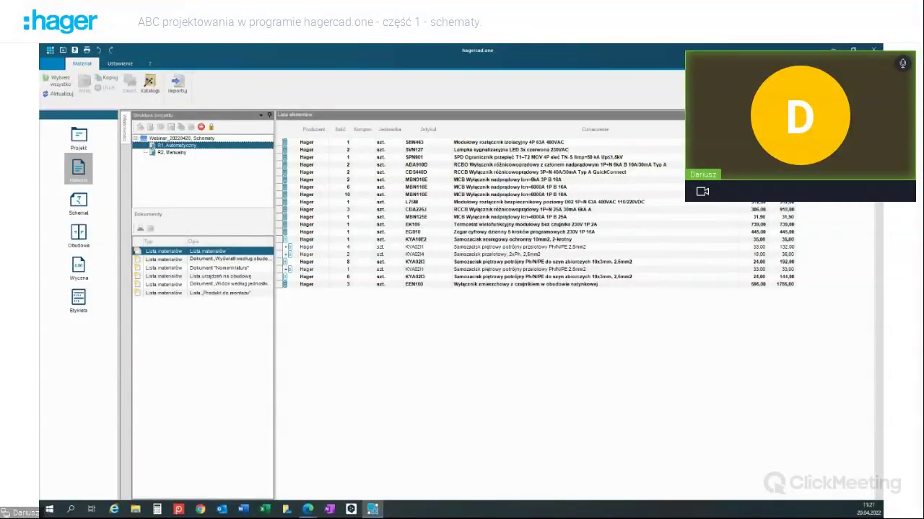
left_click(84, 205)
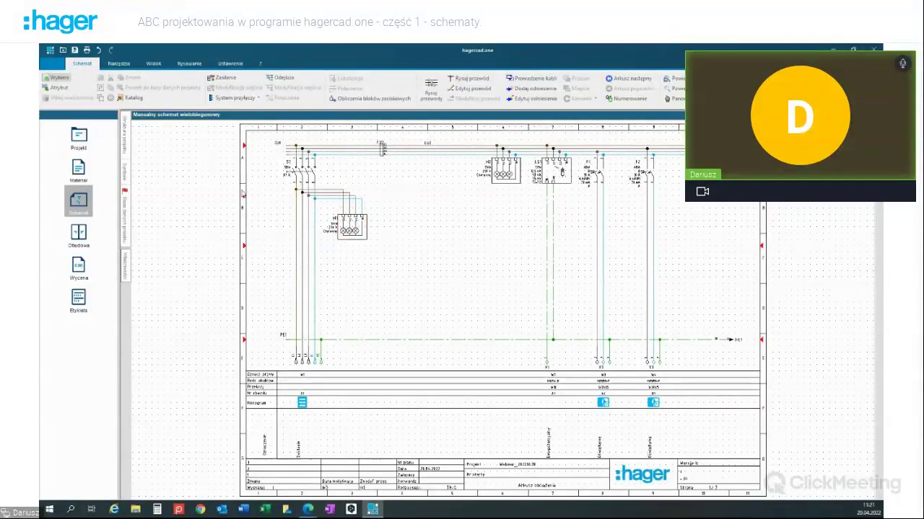
Step: Return to the project list and open the previous version a of project Webinar_20220420
left_click(128, 141)
left_click(64, 50)
left_click(590, 249)
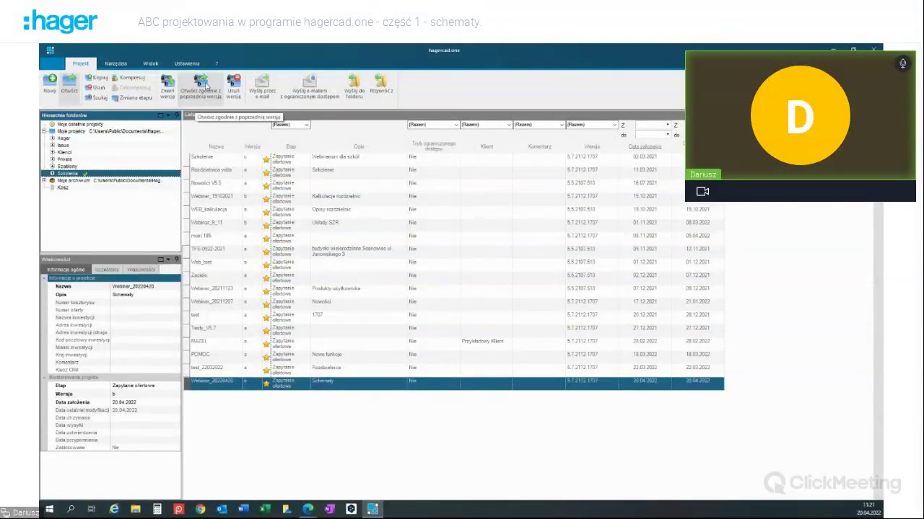
left_click(204, 84)
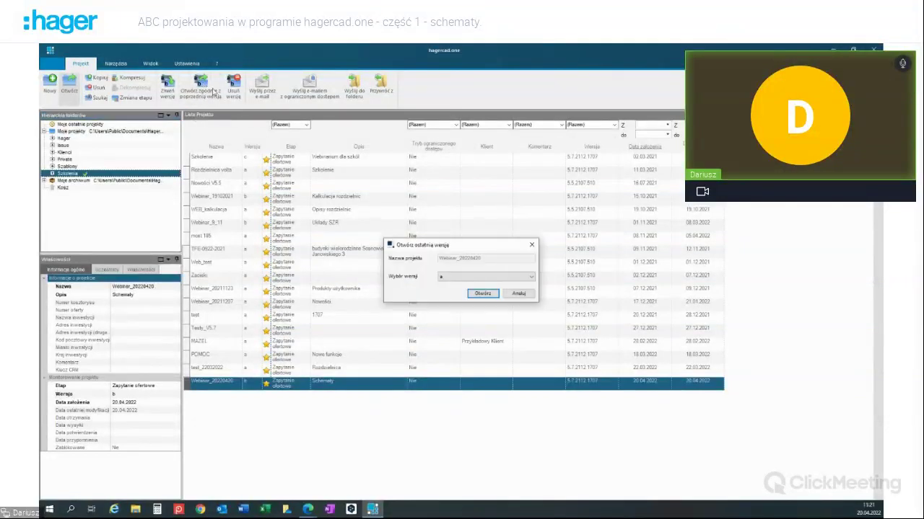
left_click(482, 294)
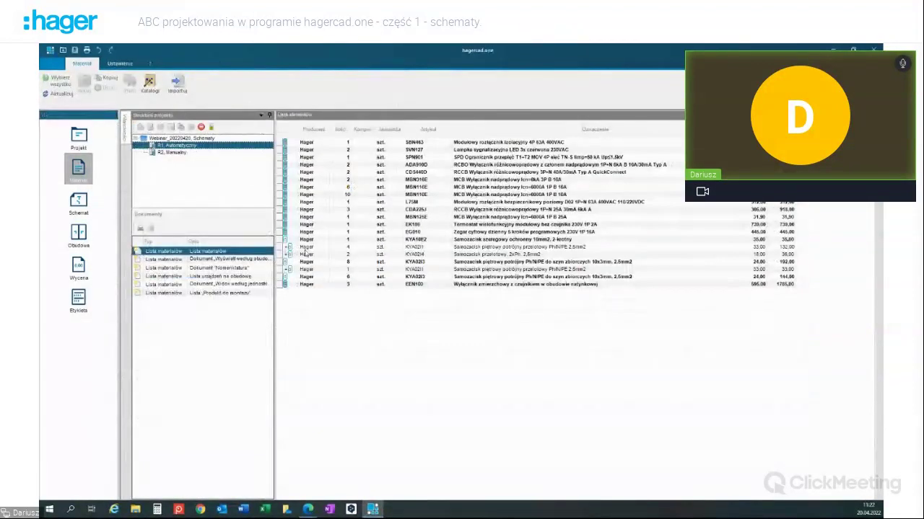
Step: In the automatic schematic table, coordinate the current location's devices with the option "Niewystarczająca zdolność łączeniowa"
left_click(79, 204)
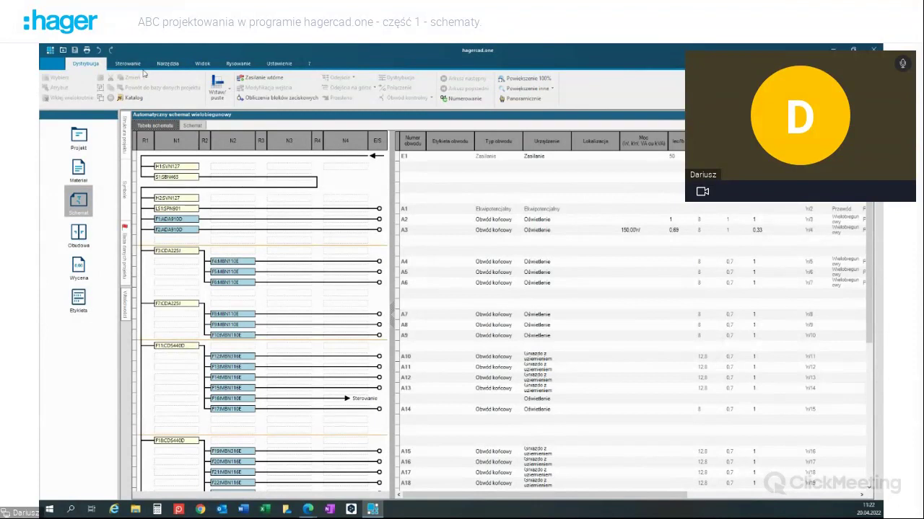
left_click(171, 64)
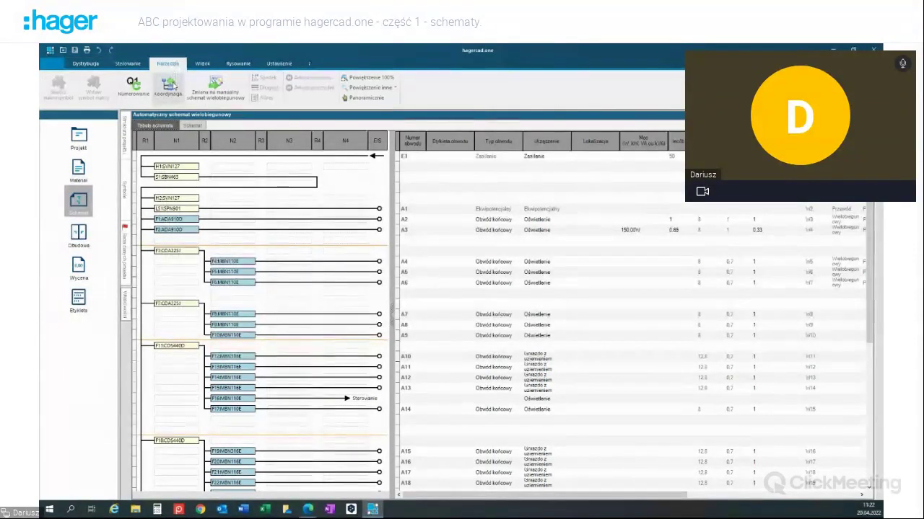
left_click(170, 85)
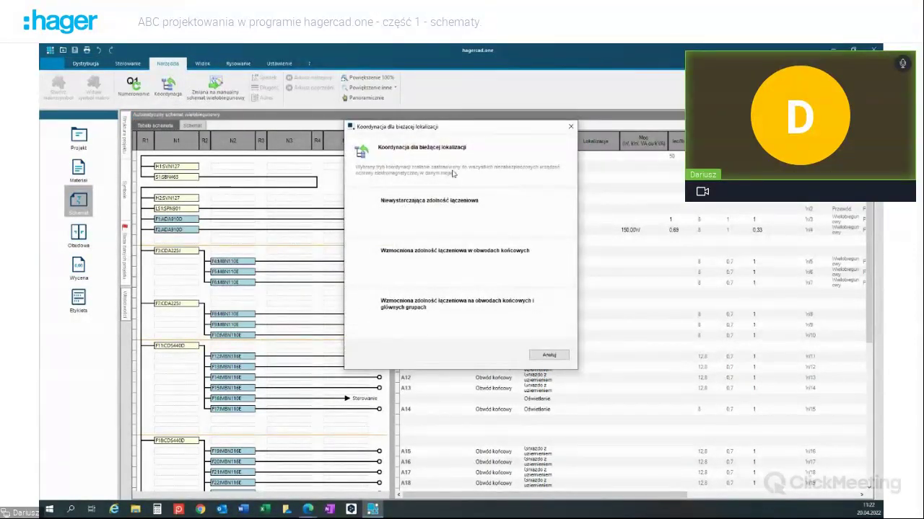
left_click(439, 202)
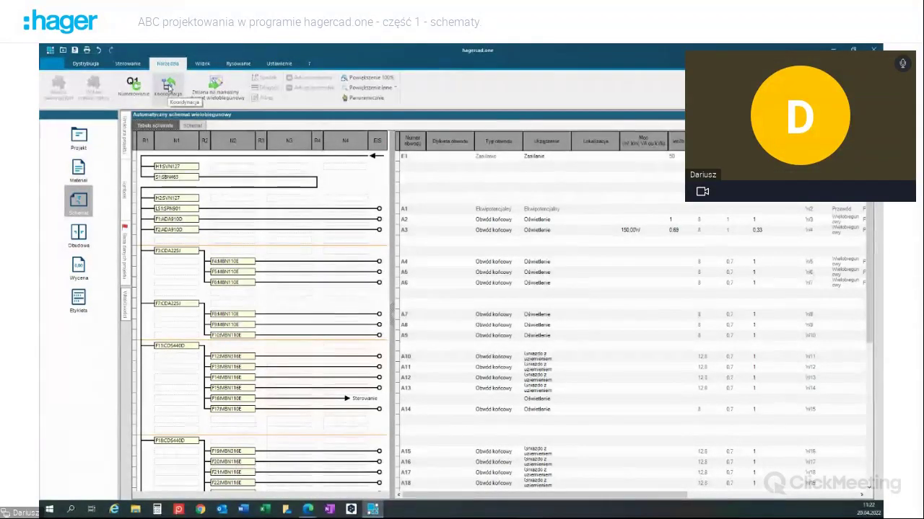
left_click(174, 89)
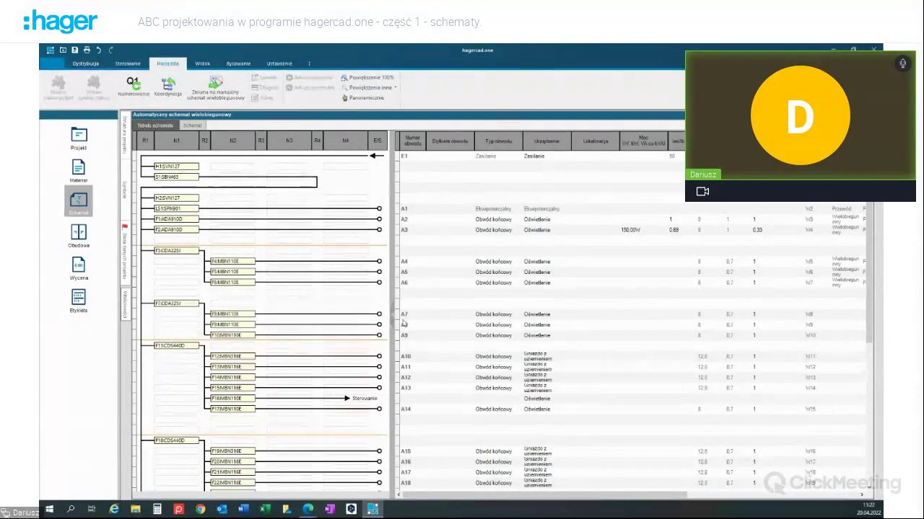
Step: Select device S1 (SBN463) in the schematic table and pin its properties open
left_click(169, 178)
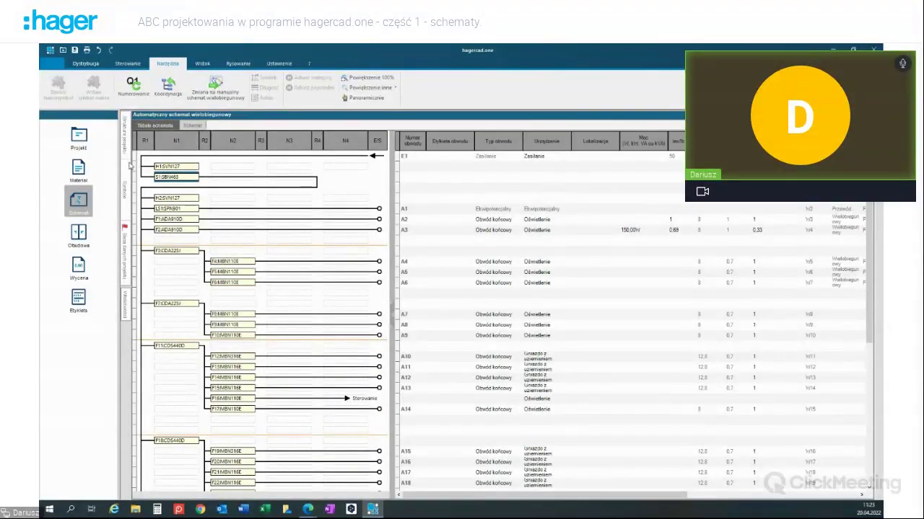
left_click(126, 192)
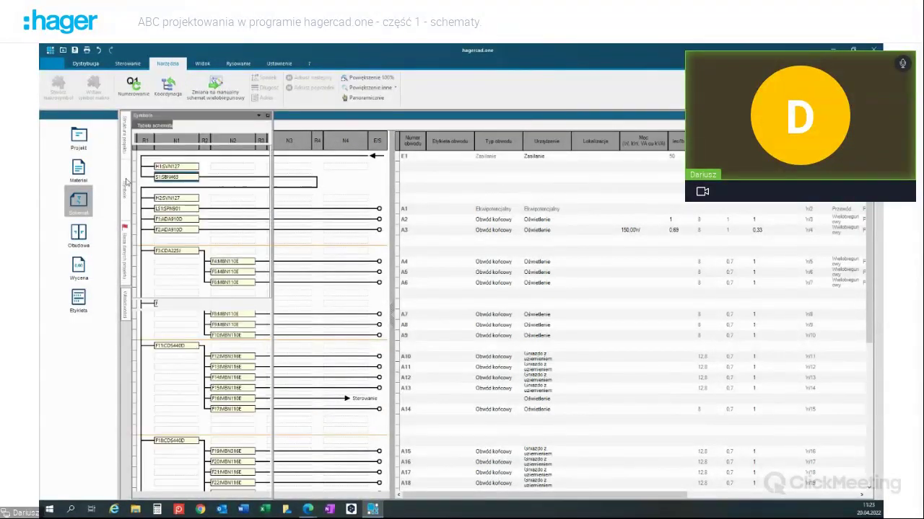
left_click(125, 305)
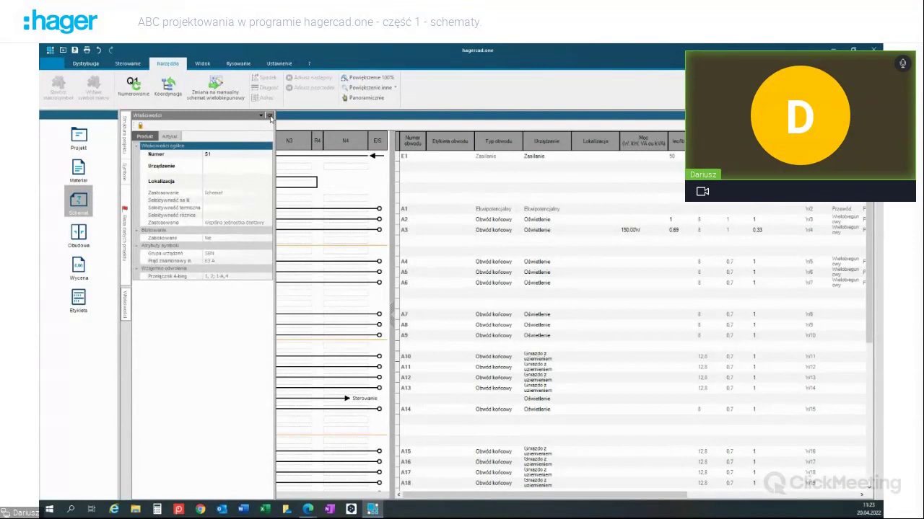
left_click(270, 116)
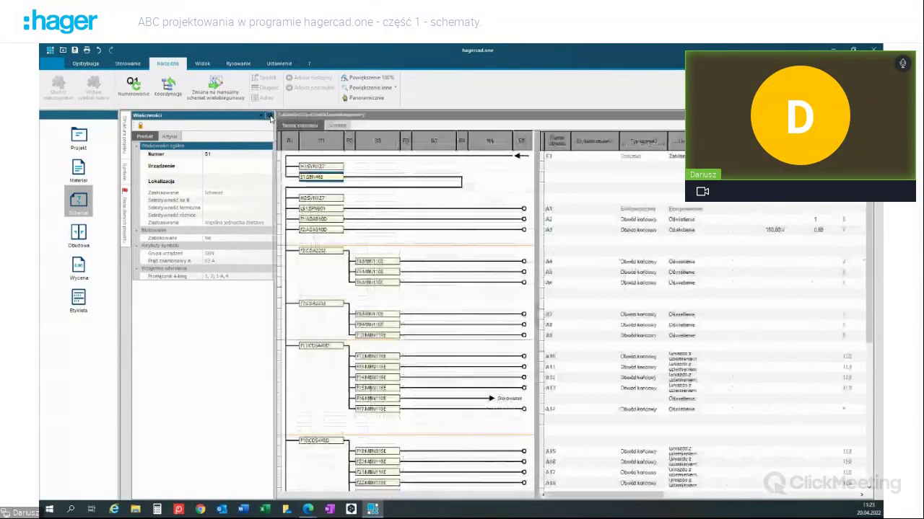
Step: Try to set the number of device S1 to 0, cancel the functional group dialog, and collapse the properties
left_click(215, 156)
left_click(268, 154)
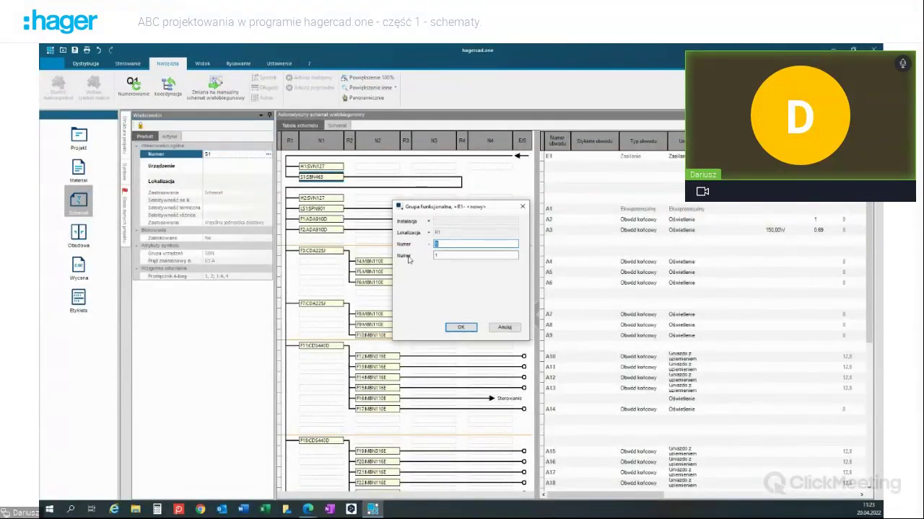
left_click(436, 256)
type("0")
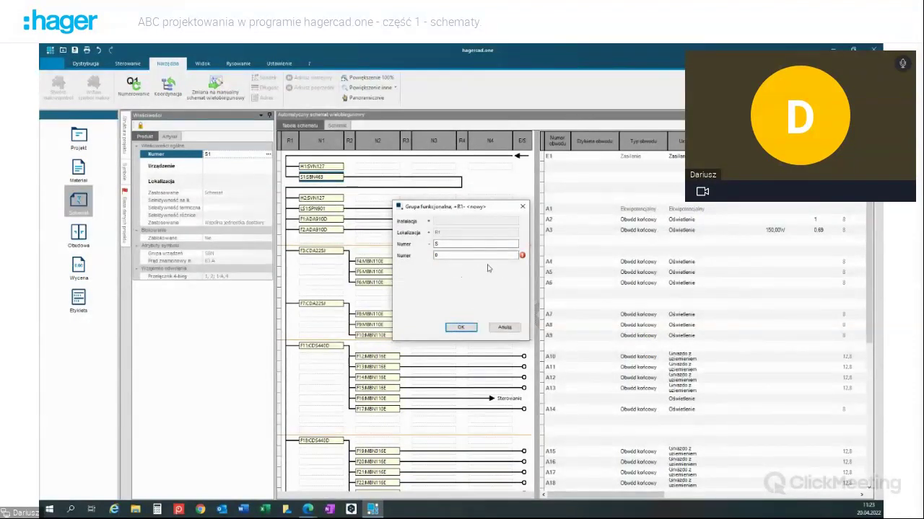
left_click(448, 254)
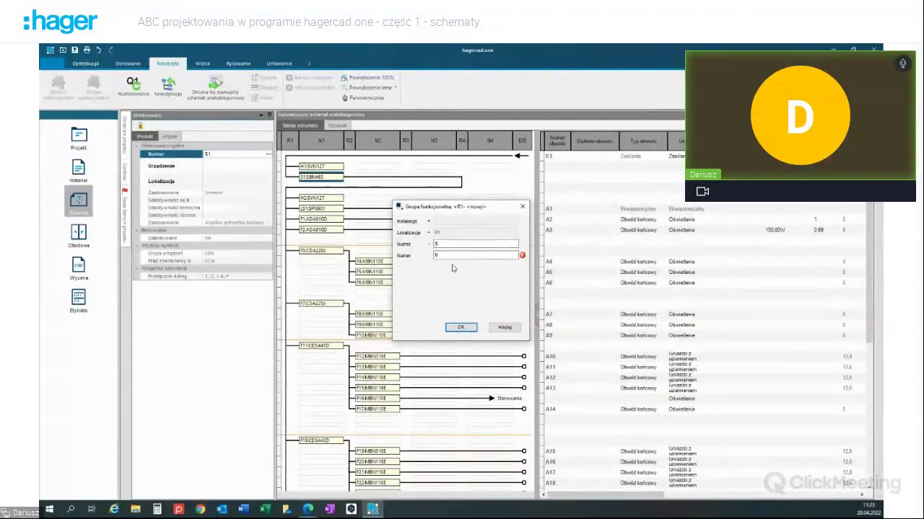
left_click(505, 329)
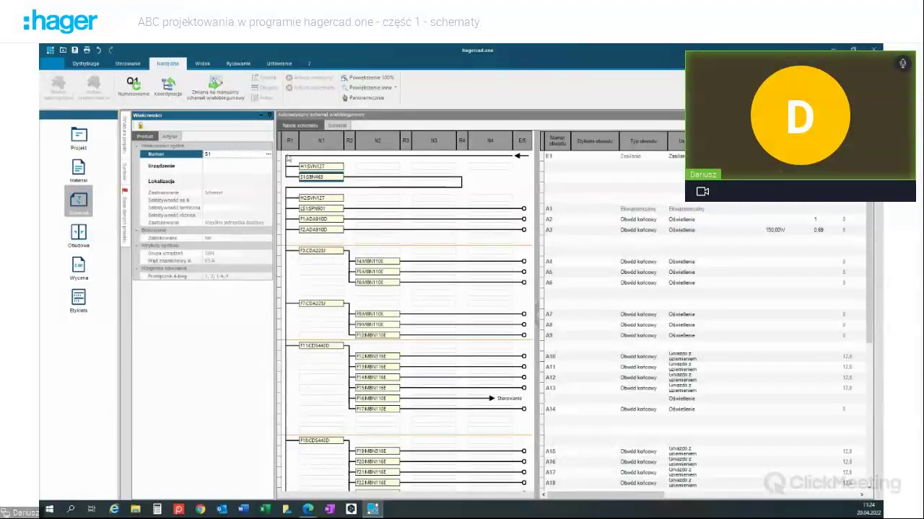
left_click(267, 116)
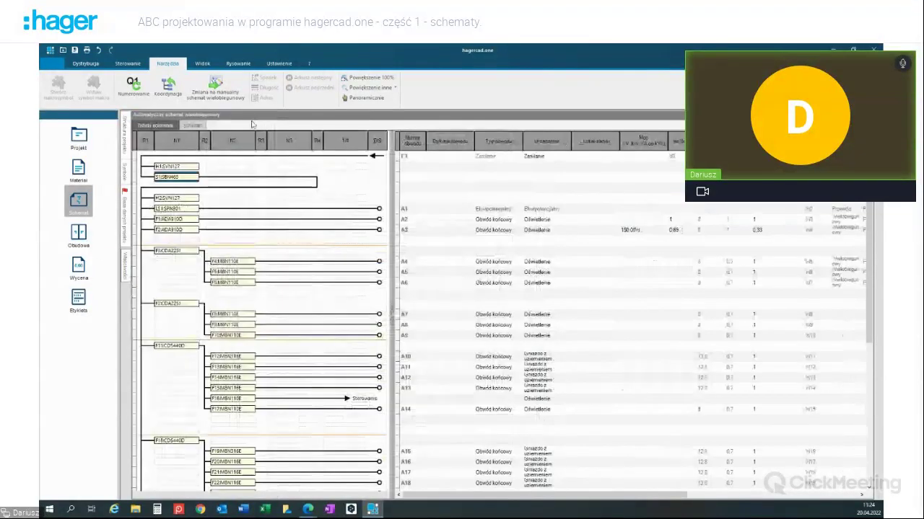
Step: Examine the distribution and control sheets of the automatic multi-pole schematic drawing
left_click(193, 126)
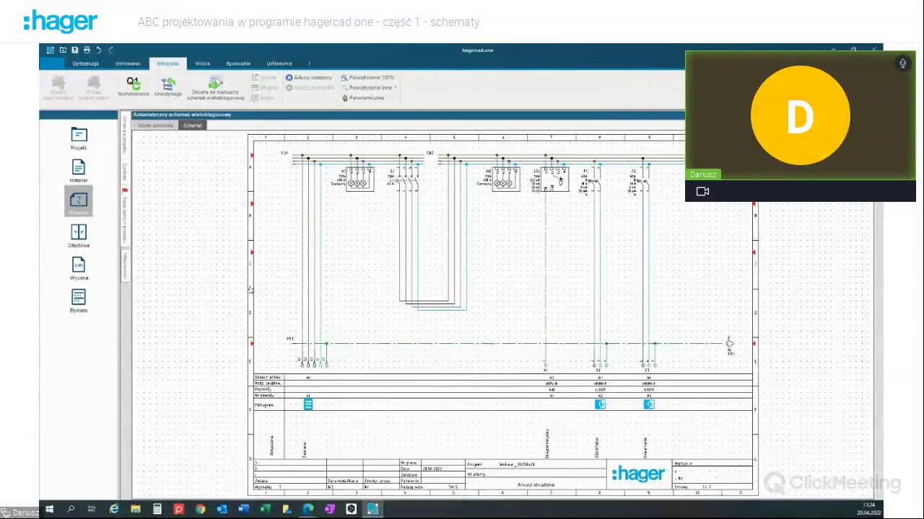
scroll(251, 290, "down", 3)
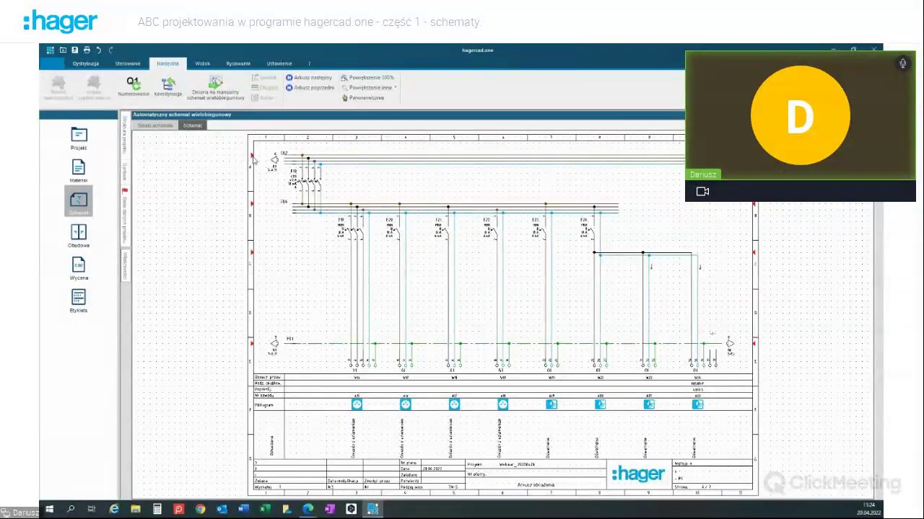
scroll(253, 160, "down", 2)
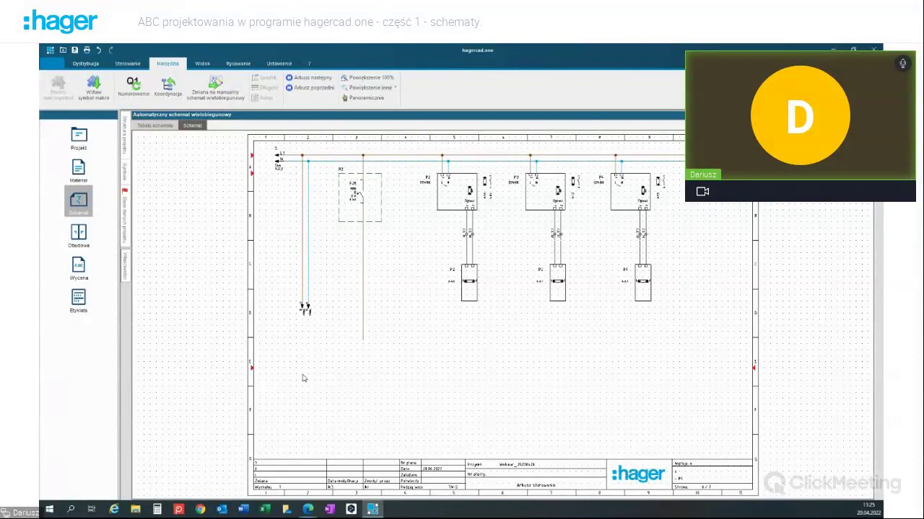
key("Page_Down")
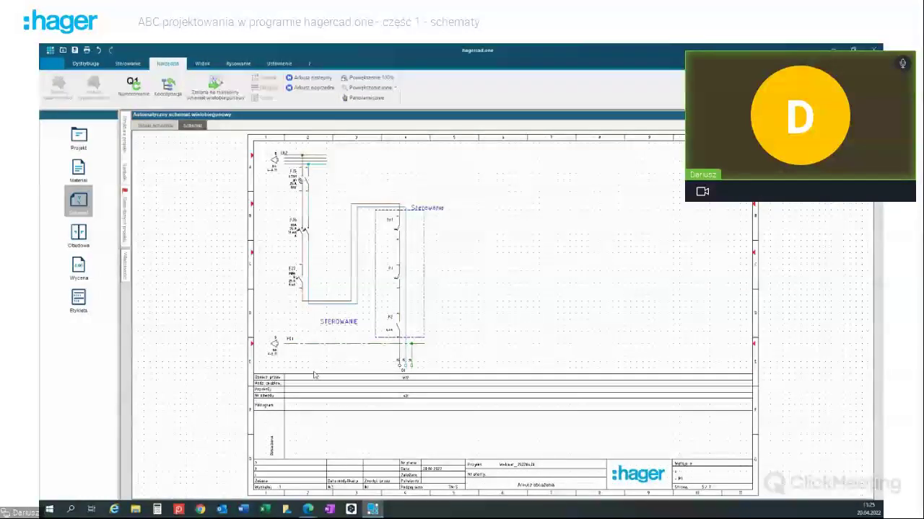
key("Page_Down")
key("Page_Up")
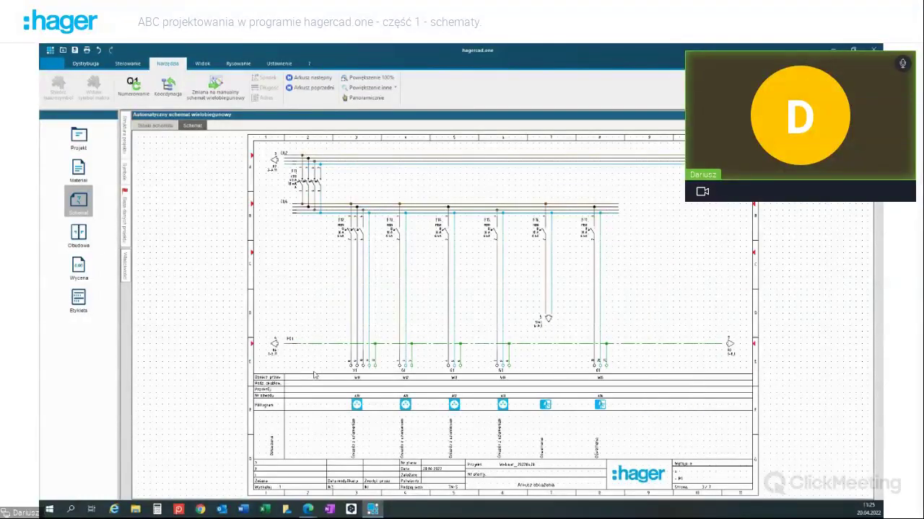
key("Page_Up")
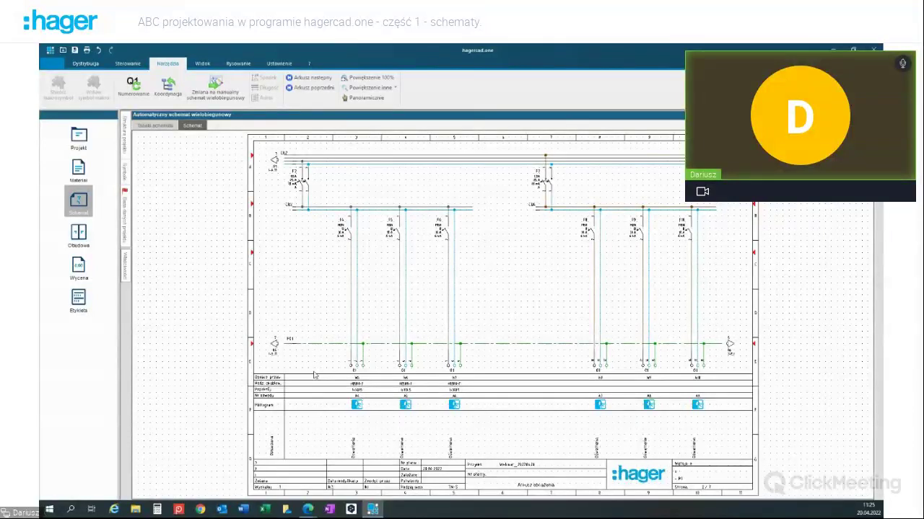